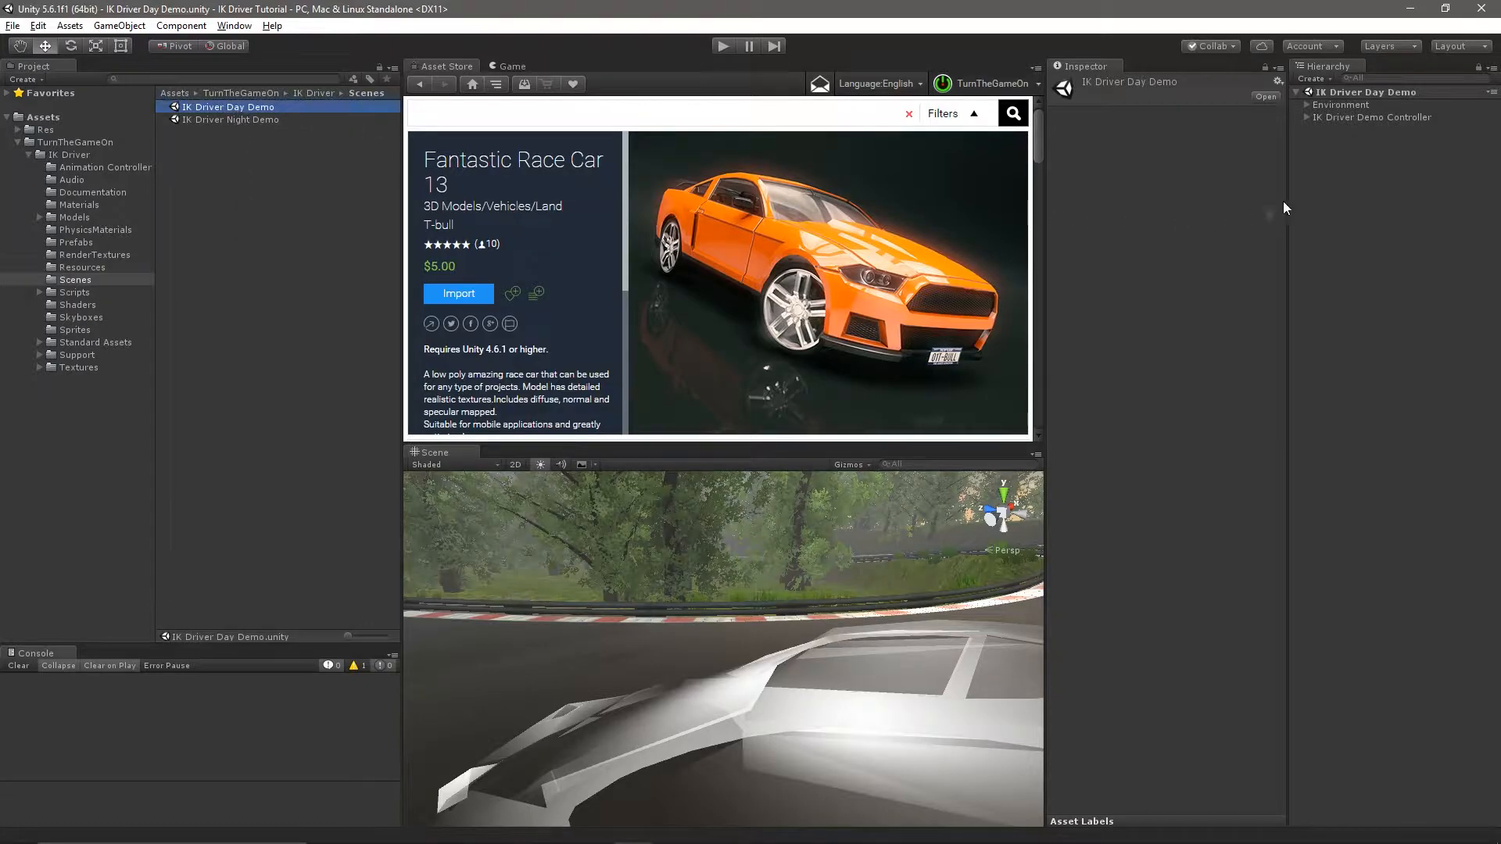
Locate the left and right steering vehicle prefabs referenced by the IK Driver Demo Controller
{"action": "left_click", "coordinate": [1369, 118]}
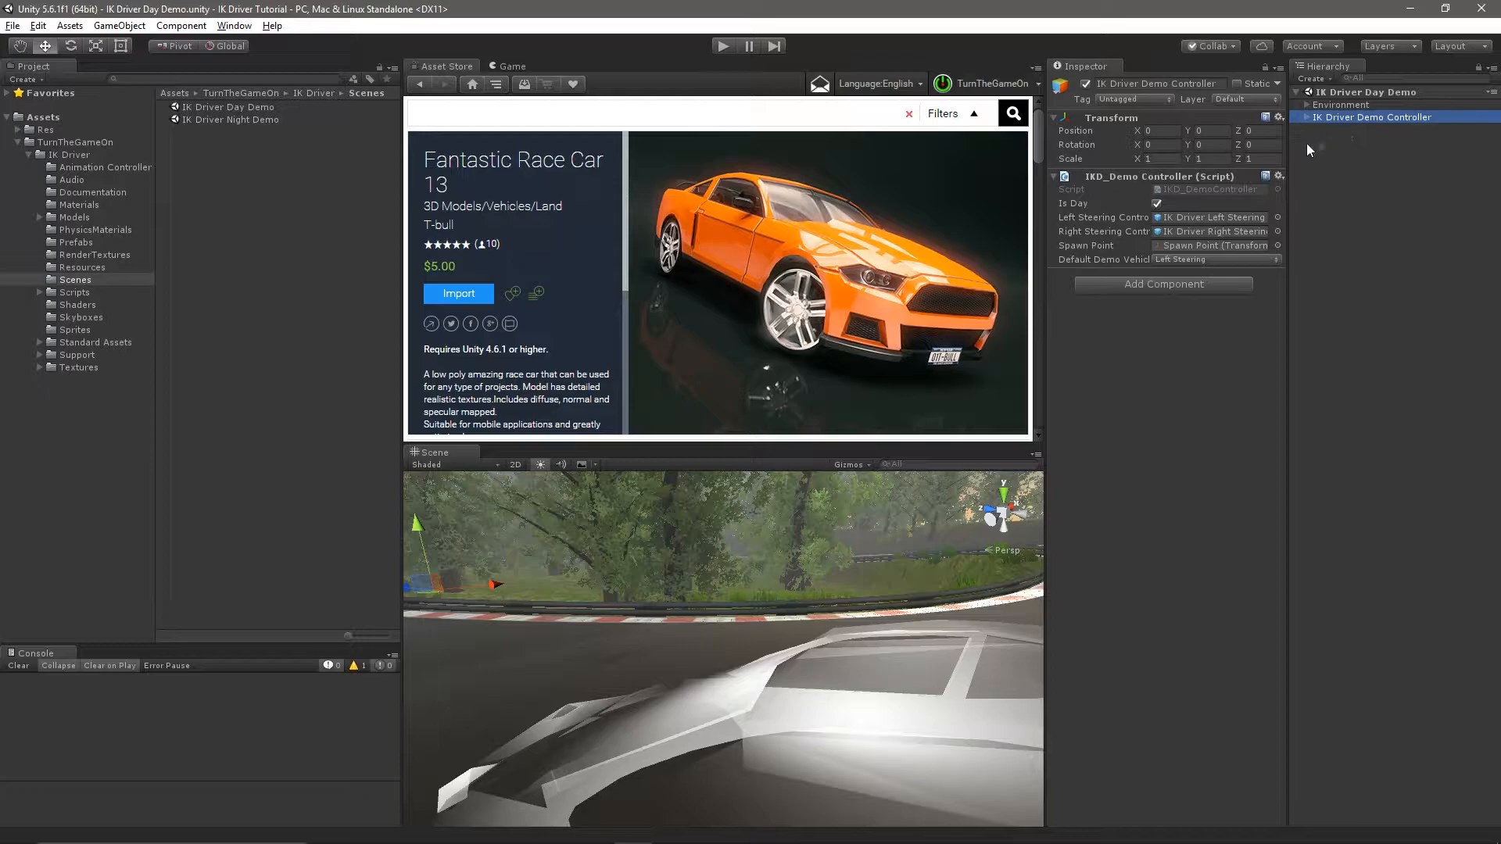
{"action": "left_click", "coordinate": [1195, 217]}
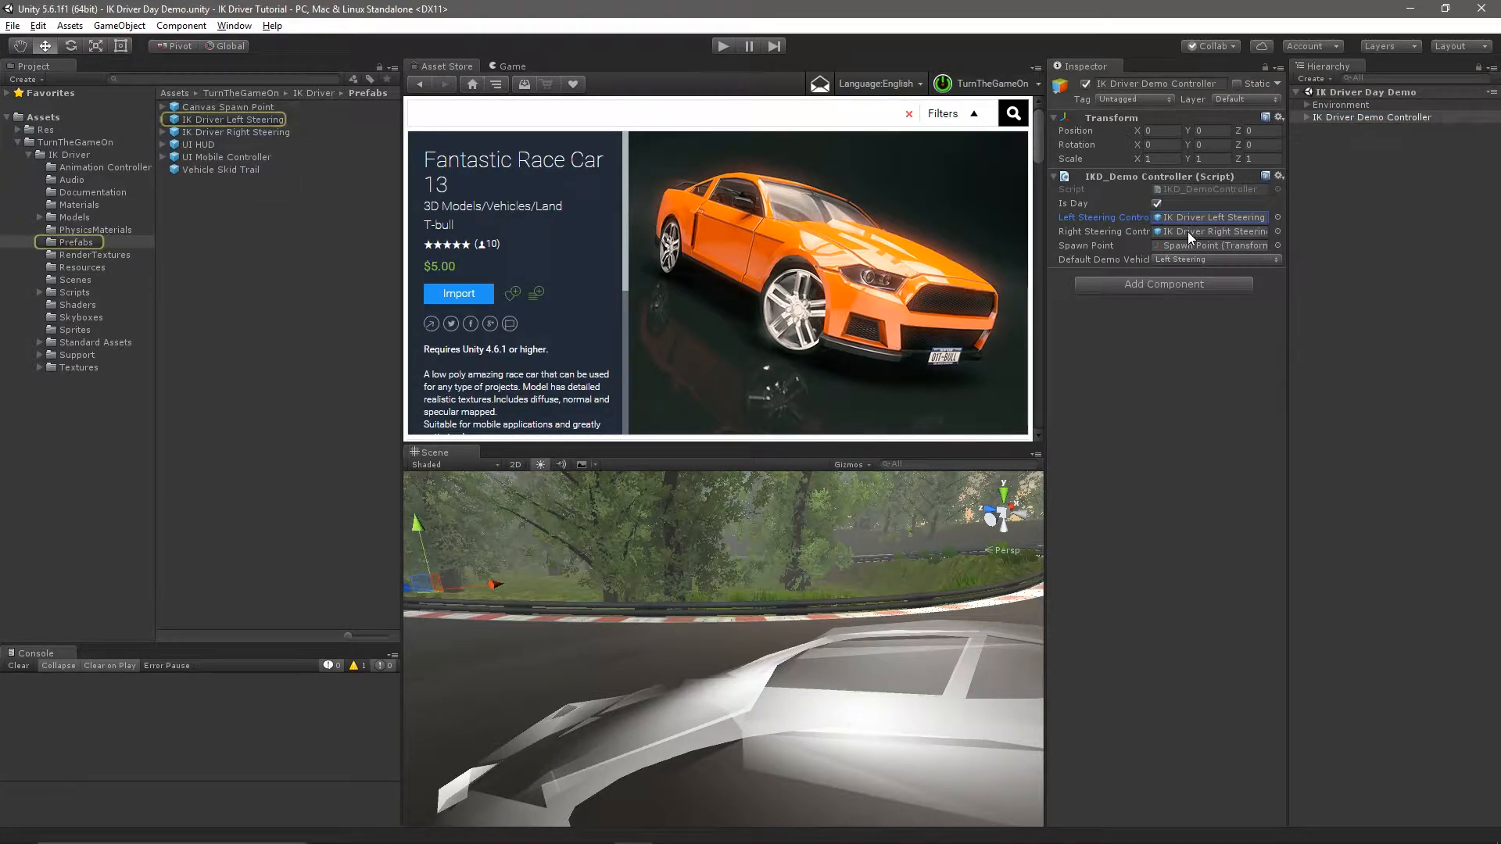
{"action": "left_click", "coordinate": [1188, 231]}
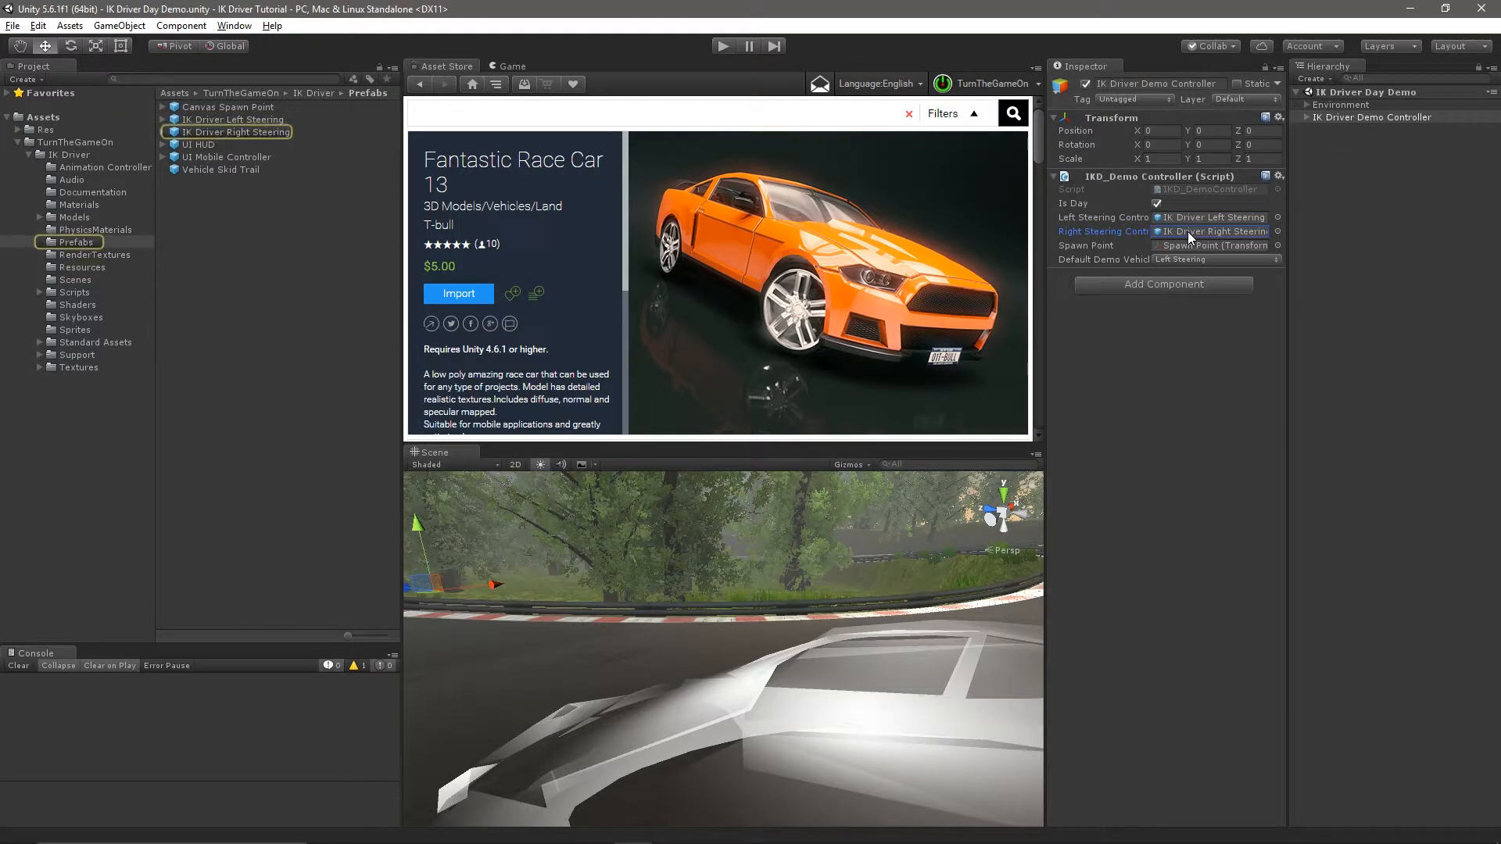
Duplicate the IK Driver Left Steering prefab and rename the copy IK Driver Tutorial
{"action": "left_click", "coordinate": [251, 118]}
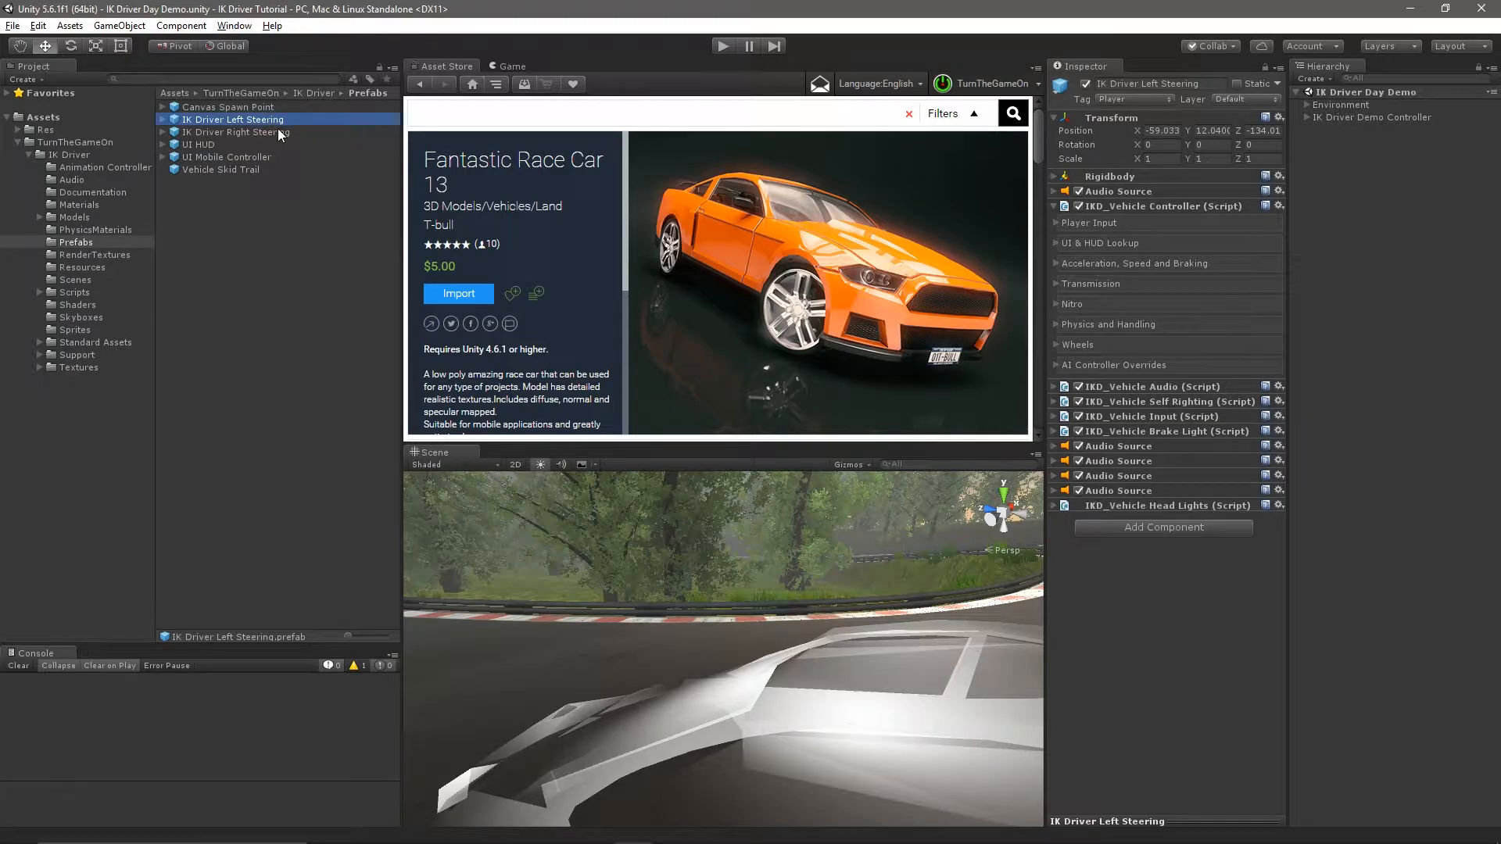
{"action": "key", "text": "ctrl+d"}
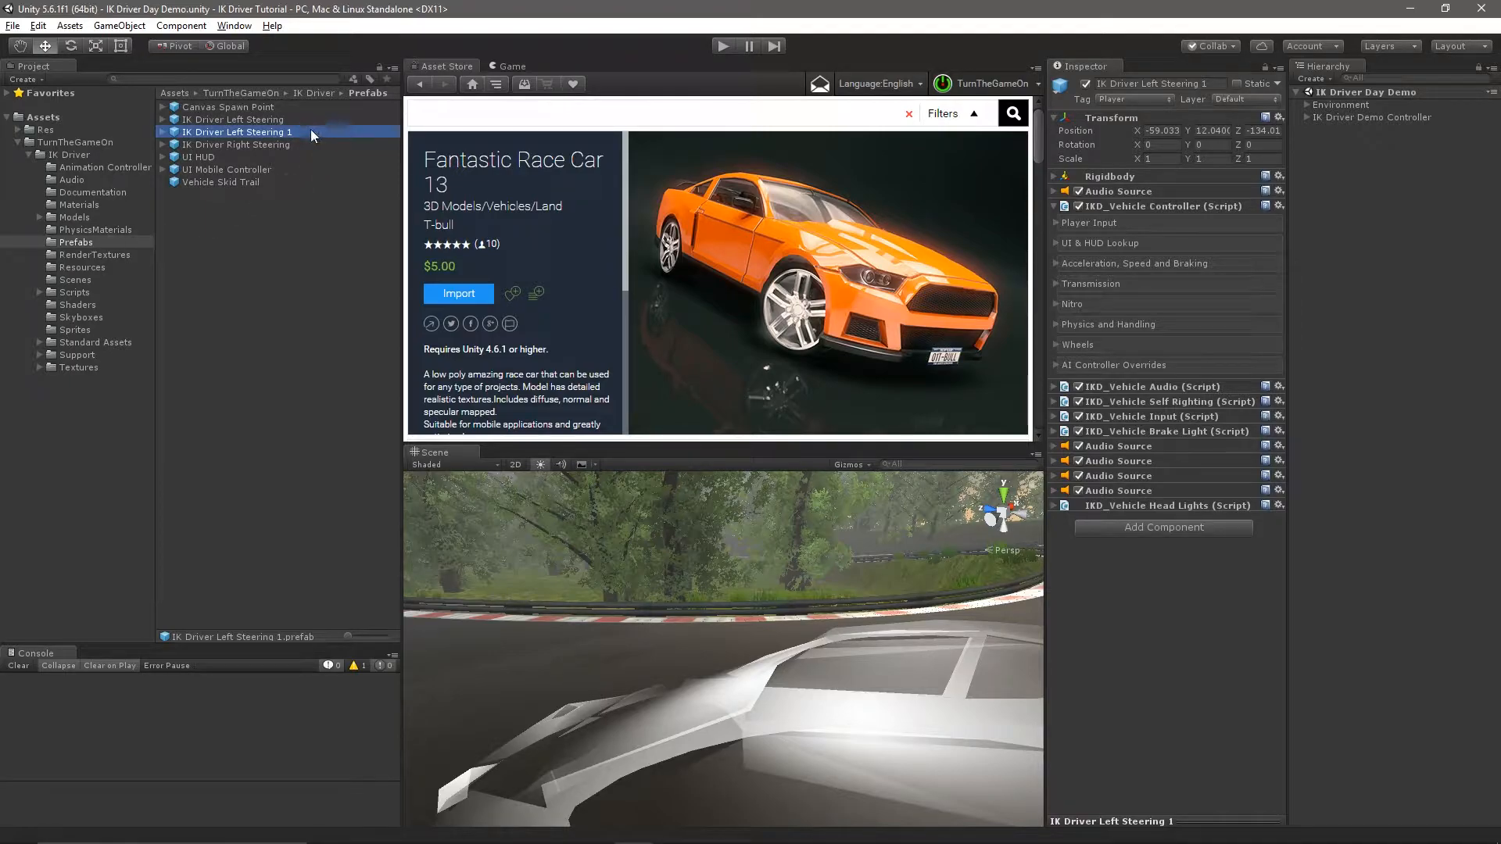
{"action": "key", "text": "F2"}
{"action": "type", "text": "IK Driver Tutorial"}
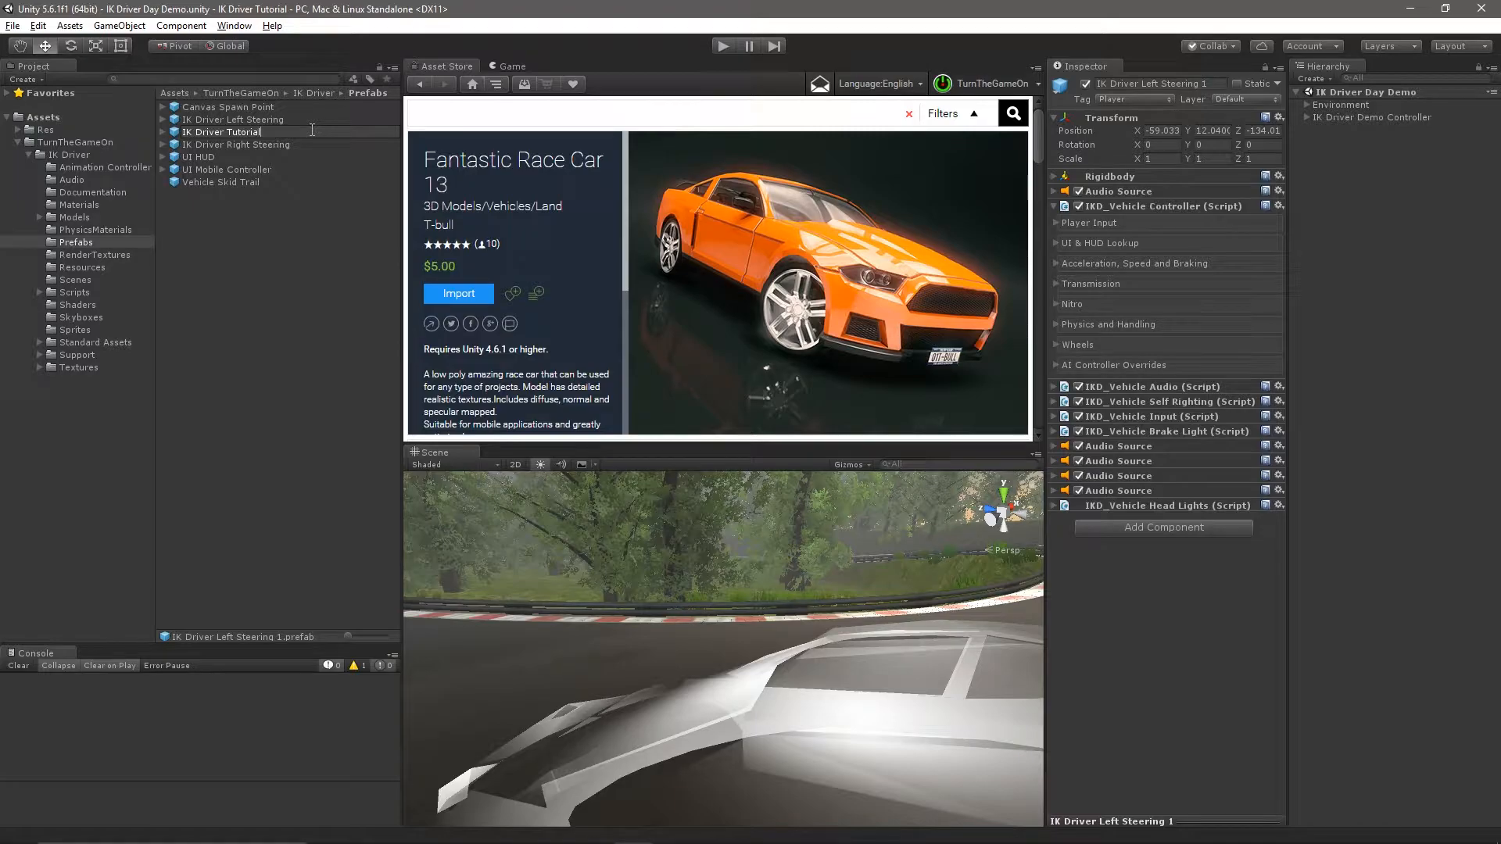
{"action": "key", "text": "Return"}
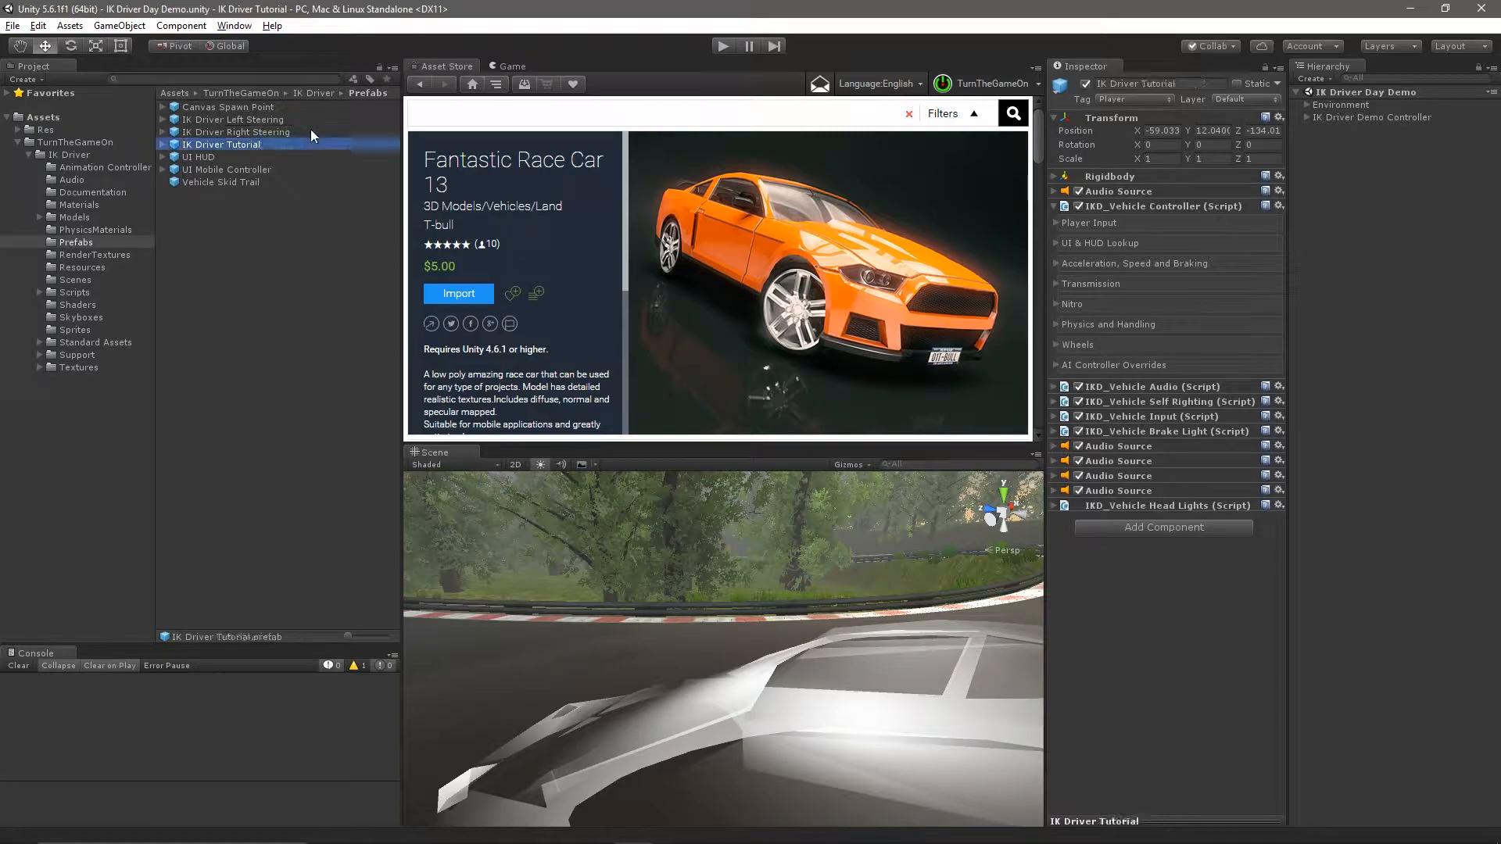
Add the IK Driver Tutorial prefab to the scene and deactivate the IK Driver Demo Controller object
{"action": "left_click_drag", "start_coordinate": [256, 146], "coordinate": [1363, 175]}
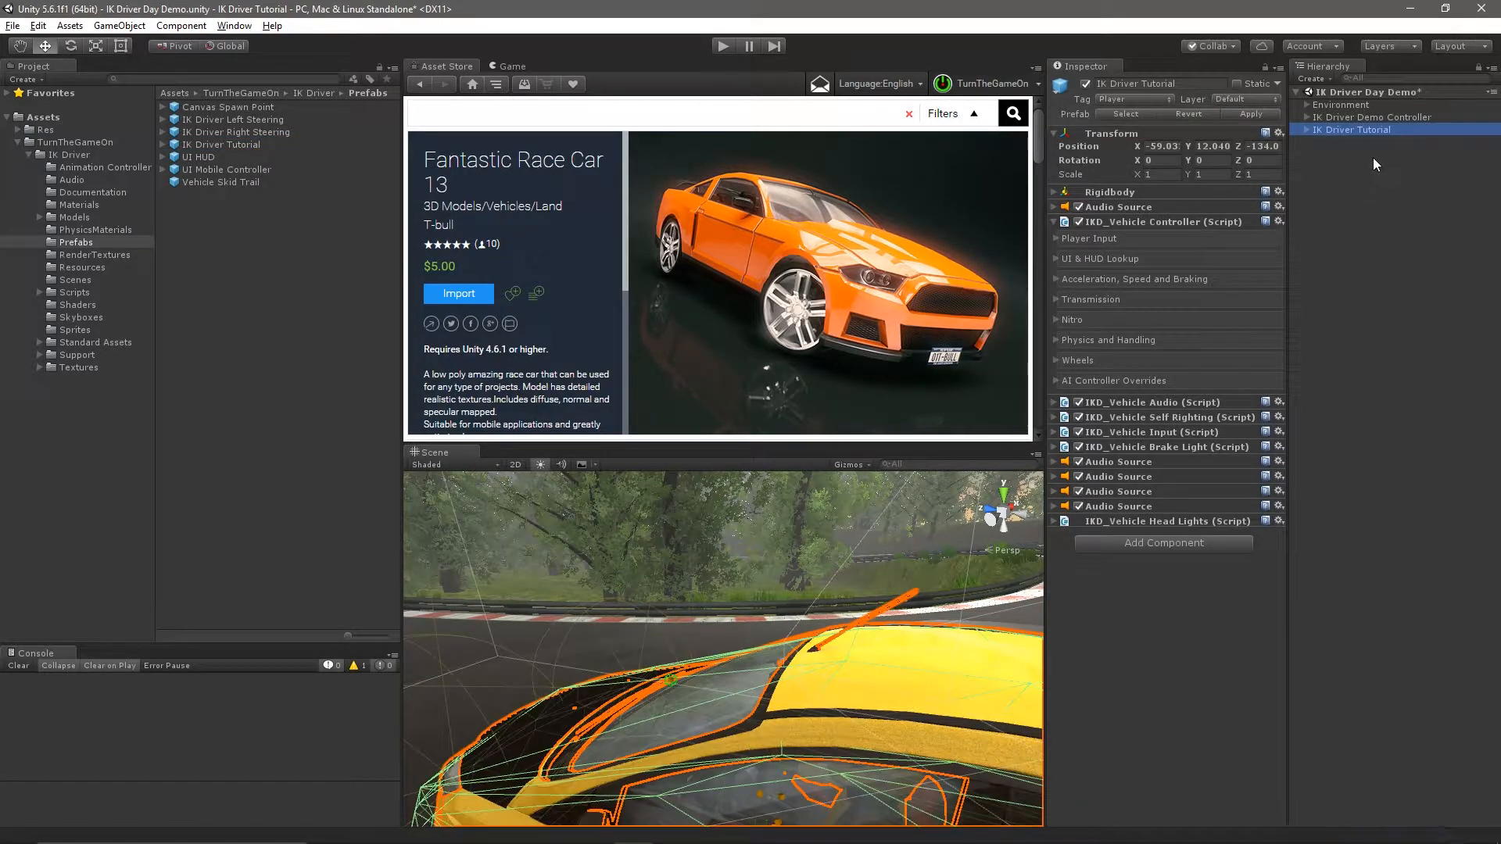
{"action": "left_click", "coordinate": [1365, 117]}
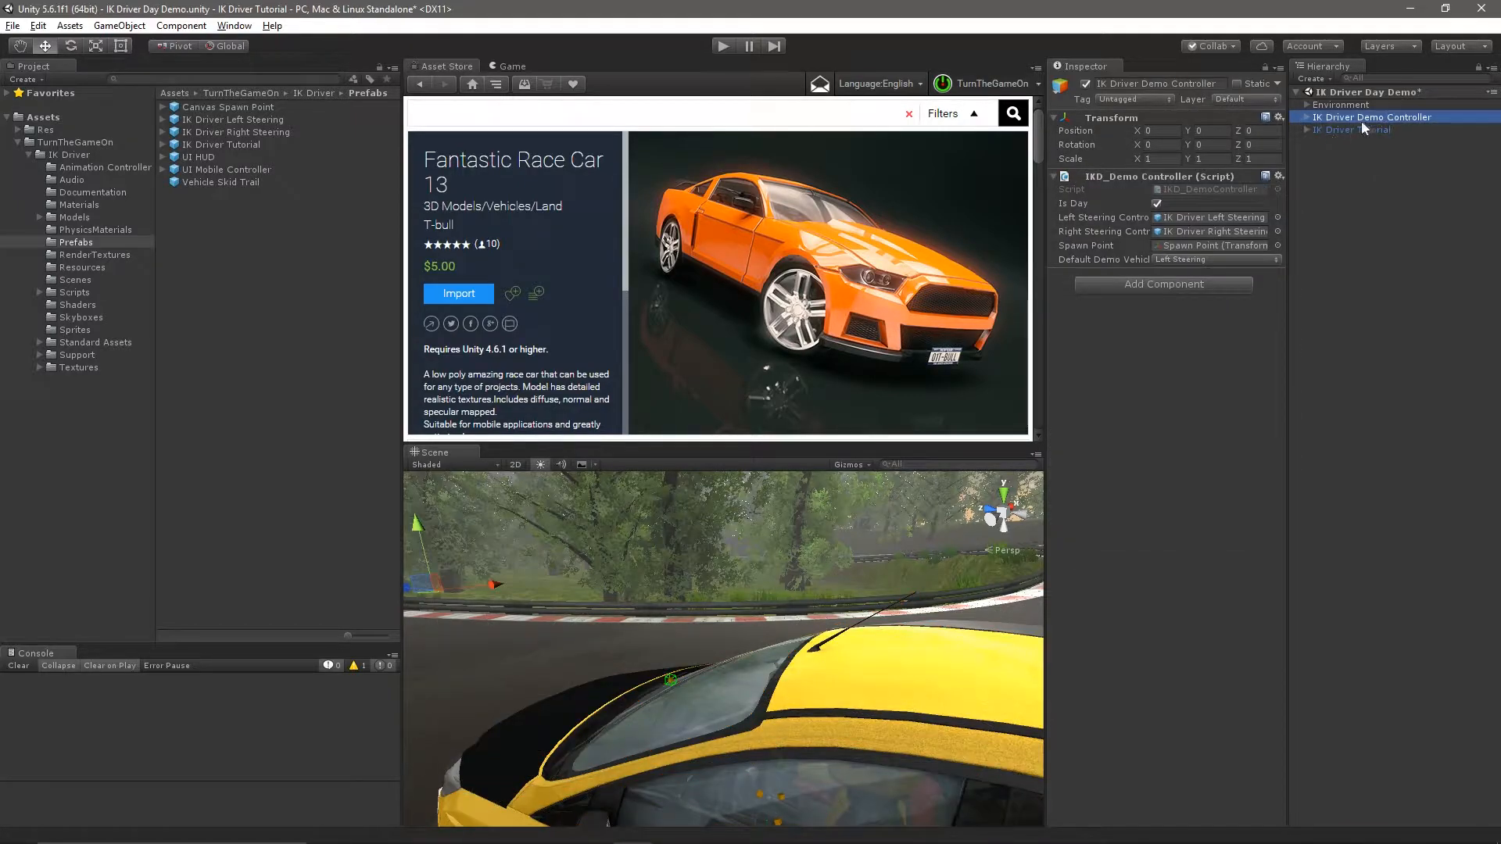
{"action": "left_click", "coordinate": [1086, 82]}
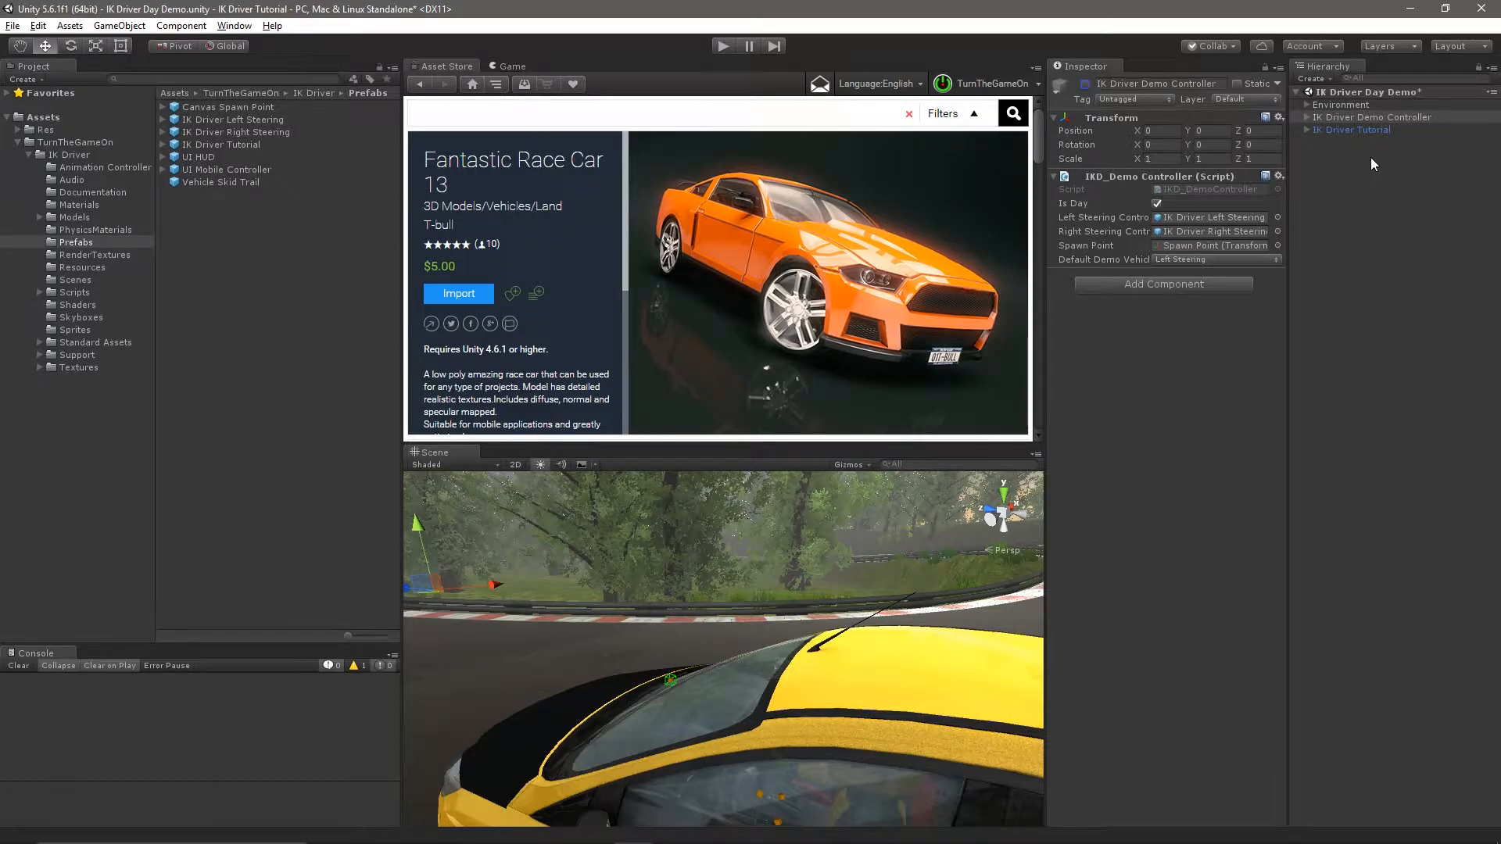
Place the car prefab from the Car_13 Full Prefab folder inside the IK Driver Tutorial object
{"action": "left_click", "coordinate": [1303, 130]}
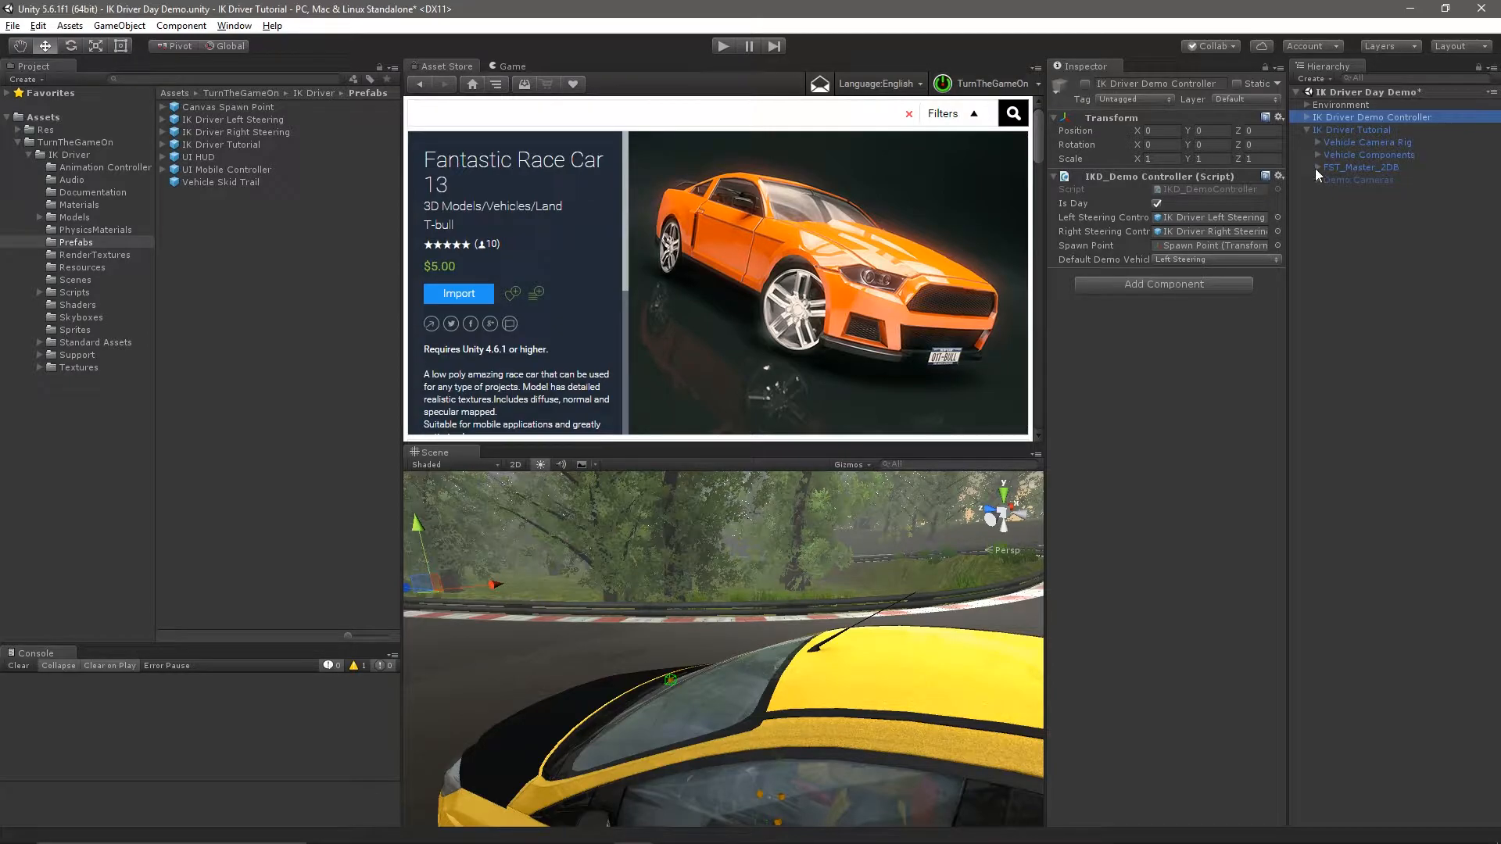
{"action": "left_click", "coordinate": [1317, 167]}
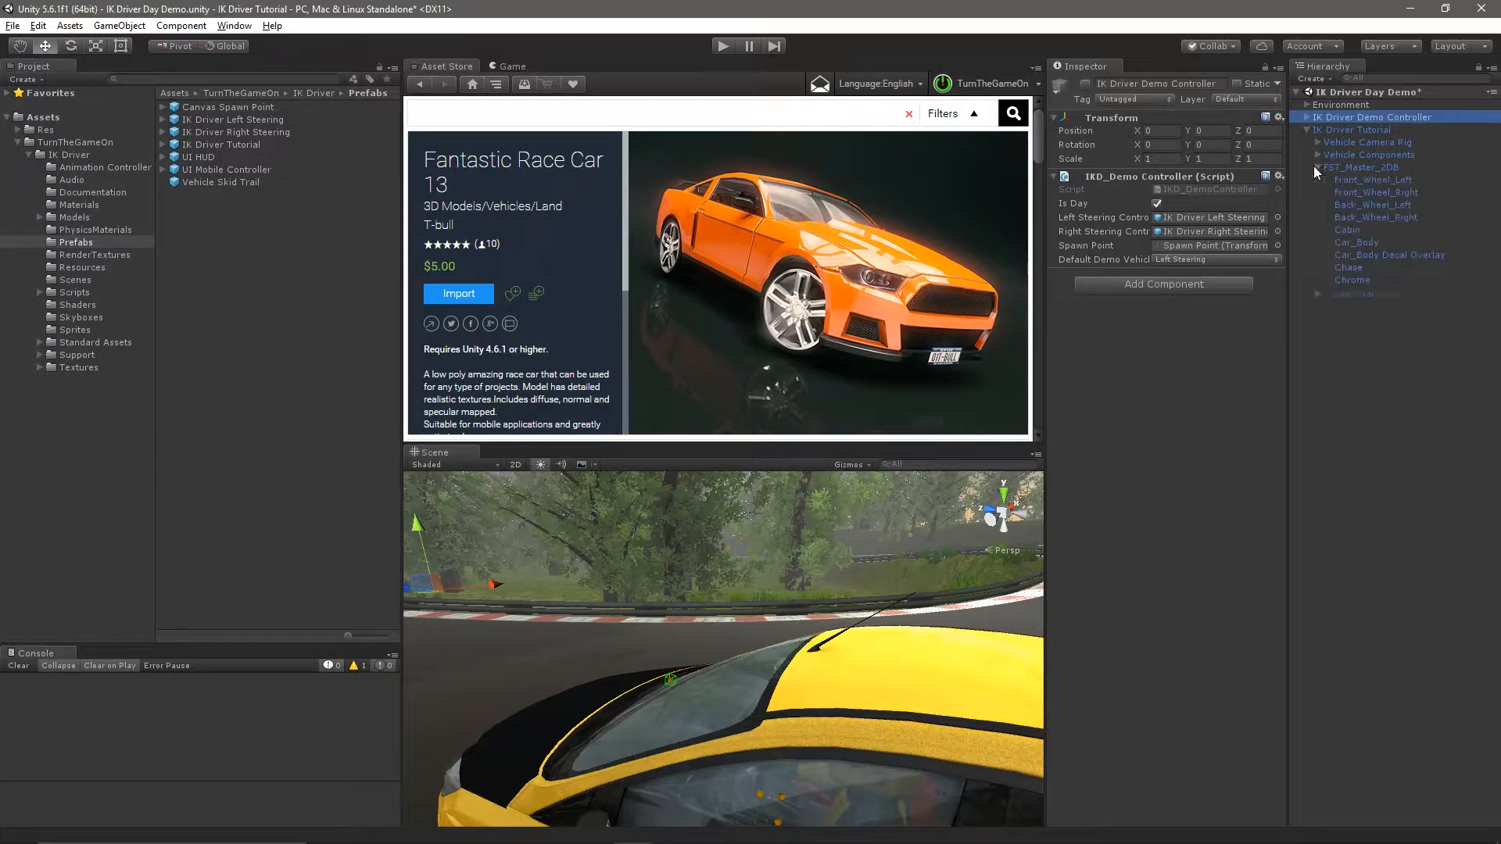
{"action": "left_click", "coordinate": [1317, 168]}
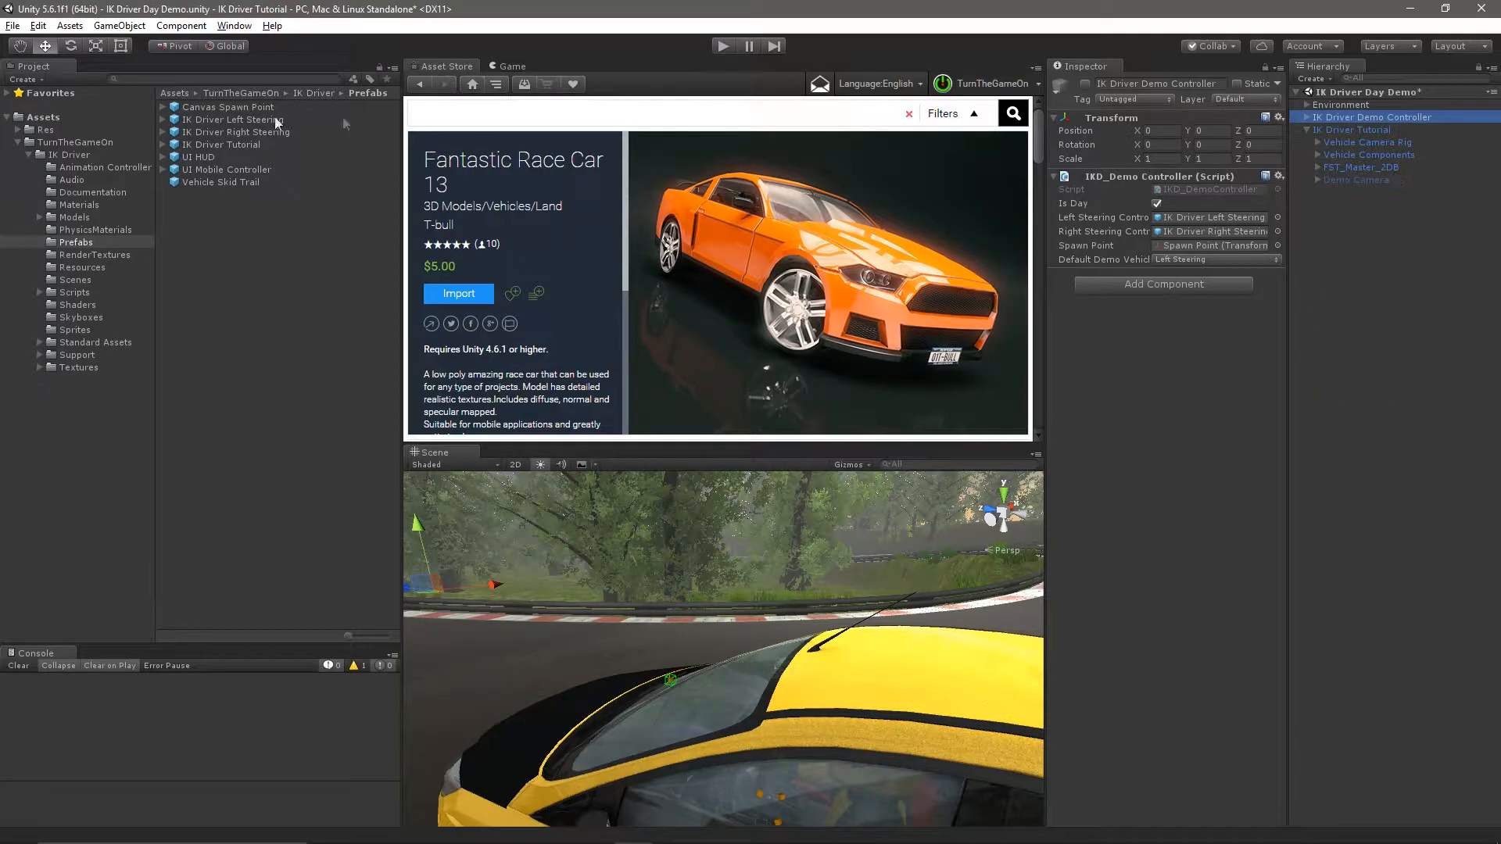
{"action": "left_click", "coordinate": [17, 130]}
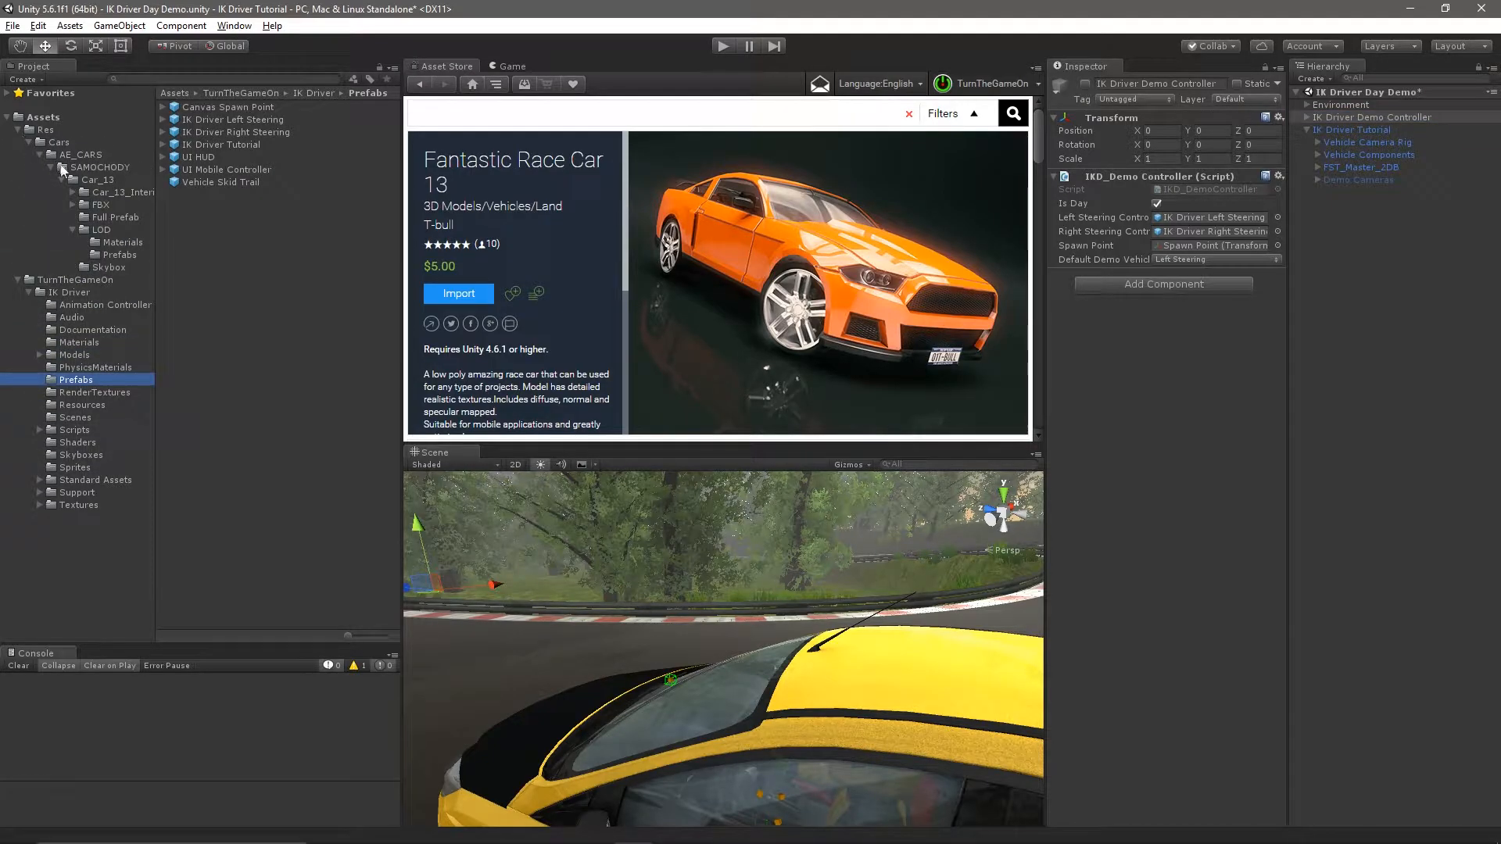
{"action": "left_click", "coordinate": [96, 218]}
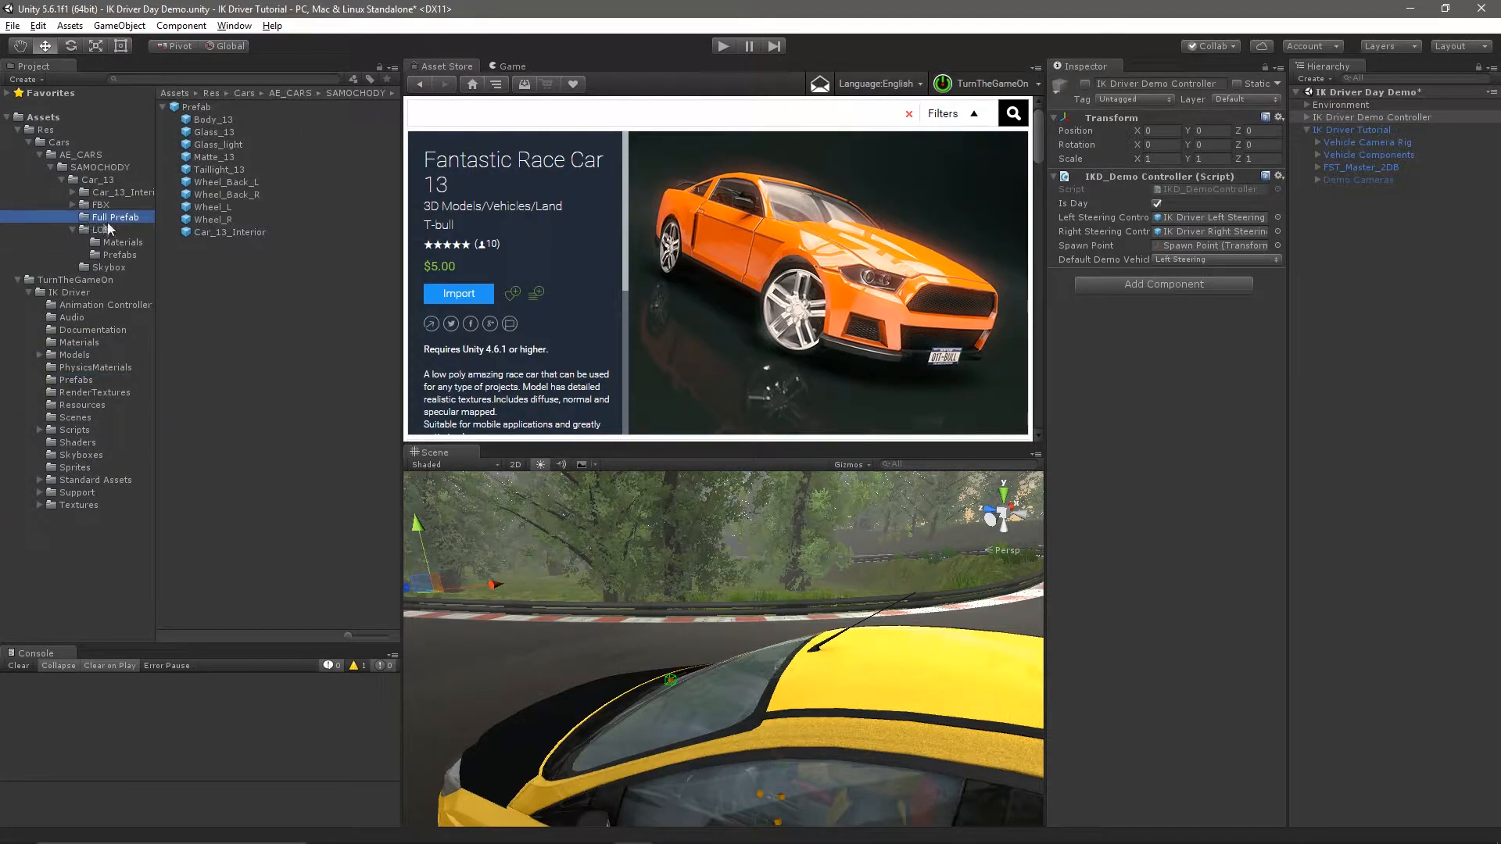
{"action": "left_click", "coordinate": [205, 109]}
{"action": "mouse_move", "coordinate": [190, 110]}
{"action": "left_mouse_down"}
{"action": "mouse_move", "coordinate": [517, 205]}
{"action": "mouse_move", "coordinate": [1318, 241]}
{"action": "mouse_move", "coordinate": [1362, 156]}
{"action": "mouse_move", "coordinate": [1354, 173]}
{"action": "left_mouse_up"}
Scale the new car model to 1.05 on the X, Y and Z axes
{"action": "scroll", "coordinate": [754, 746], "scroll_direction": "down", "scroll_amount": 5}
{"action": "left_click_drag", "start_coordinate": [766, 721], "coordinate": [795, 694], "text": "alt"}
{"action": "middle_click_drag", "start_coordinate": [794, 694], "coordinate": [863, 641]}
{"action": "left_click", "coordinate": [1175, 175]}
{"action": "type", "text": "1.05"}
{"action": "key", "text": "Tab"}
{"action": "type", "text": "1.05"}
{"action": "key", "text": "Tab"}
{"action": "type", "text": "1.05"}
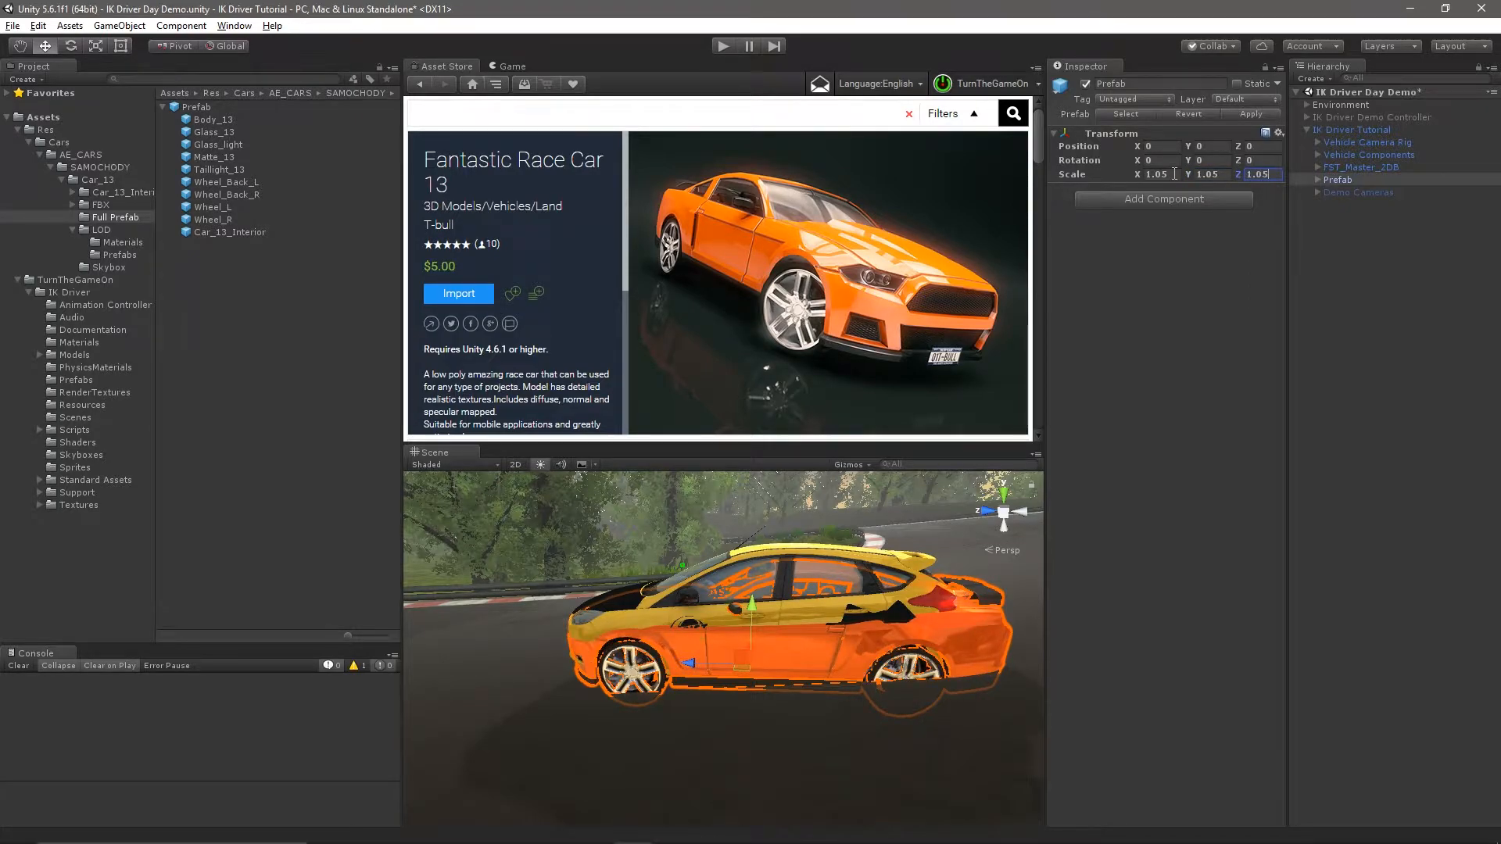
Set the new car model's position to 0.11 on both Y and Z
{"action": "left_click", "coordinate": [1218, 142]}
{"action": "type", "text": "0.11"}
{"action": "key", "text": "Tab"}
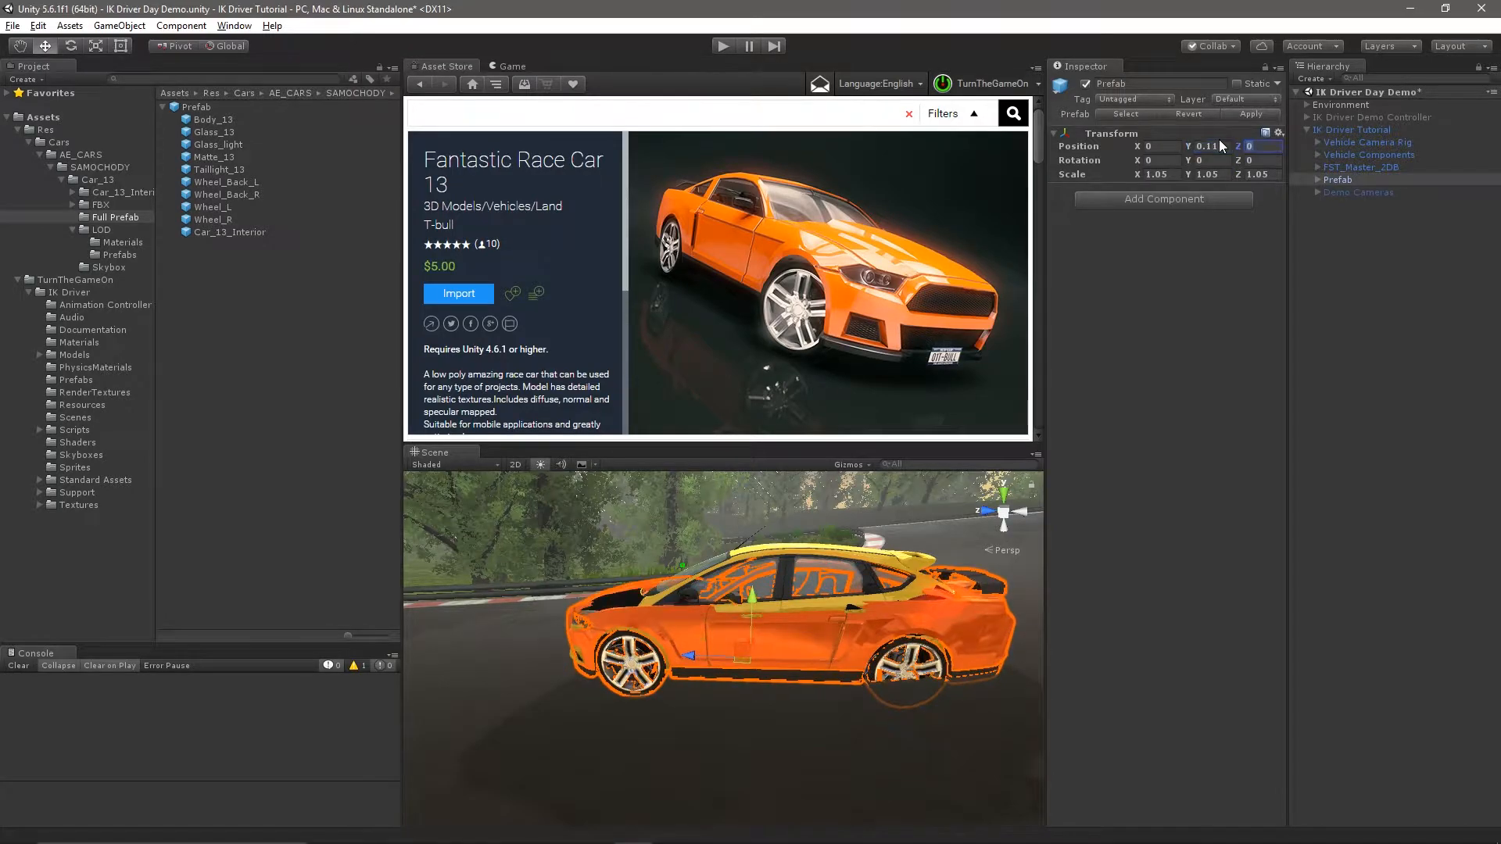
{"action": "type", "text": "0.11"}
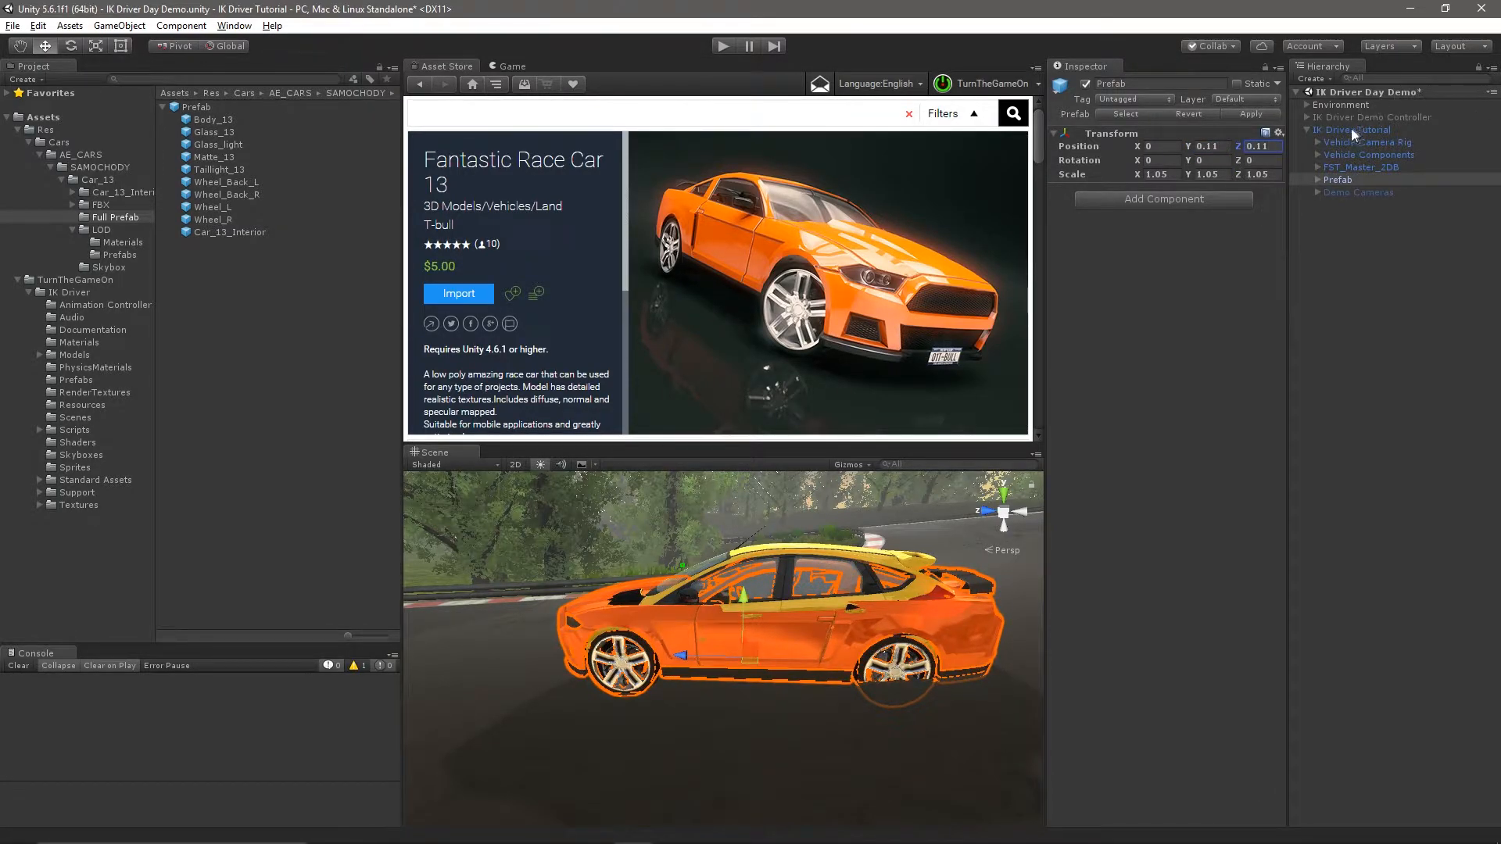
Examine which wheel objects the IK Driver Tutorial vehicle controller references as its four wheel meshes
{"action": "left_click", "coordinate": [1345, 130]}
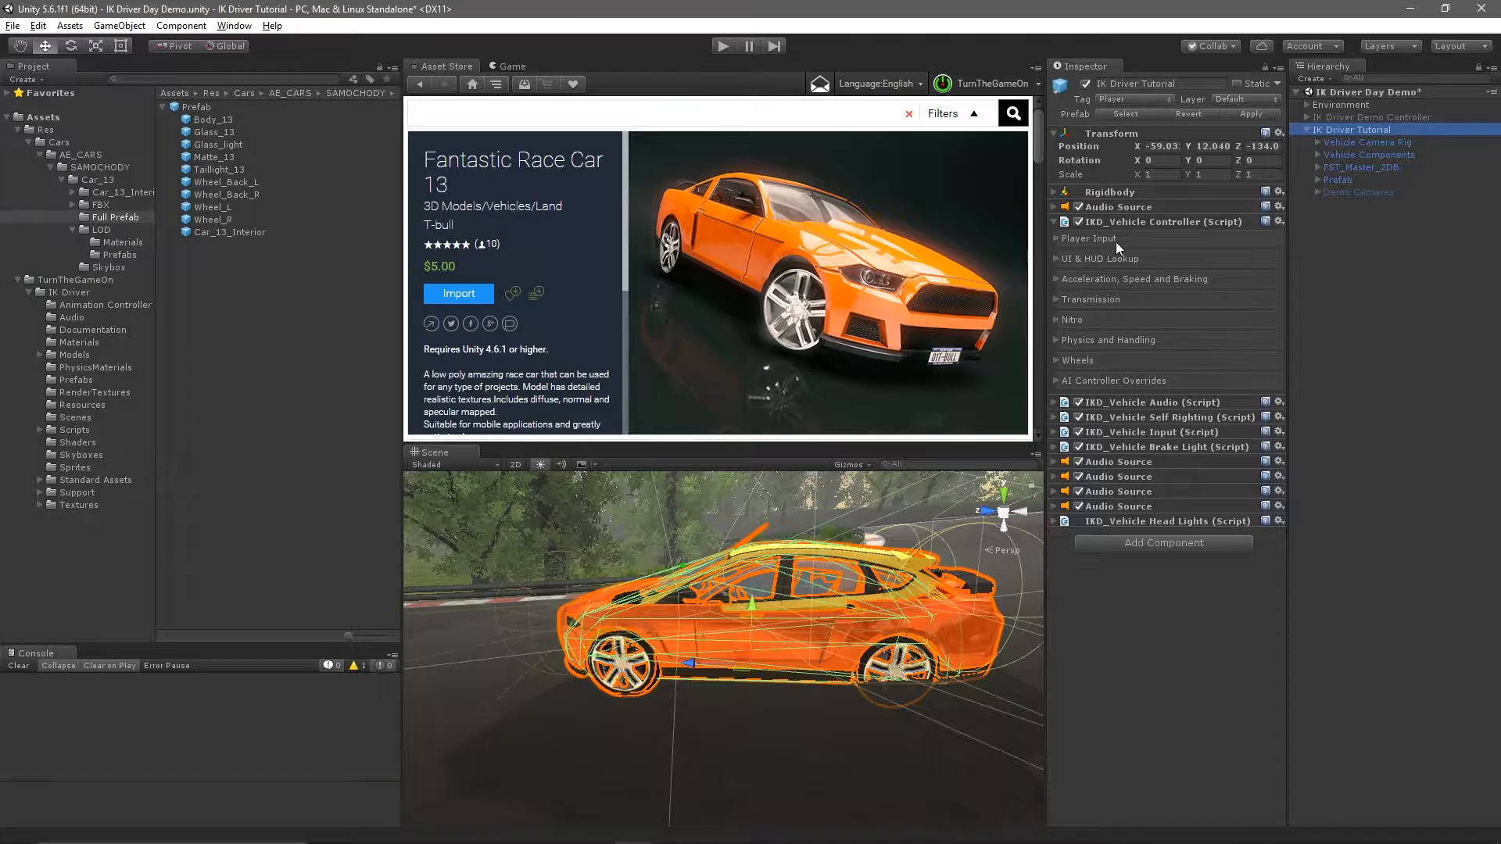
{"action": "left_click", "coordinate": [1097, 358]}
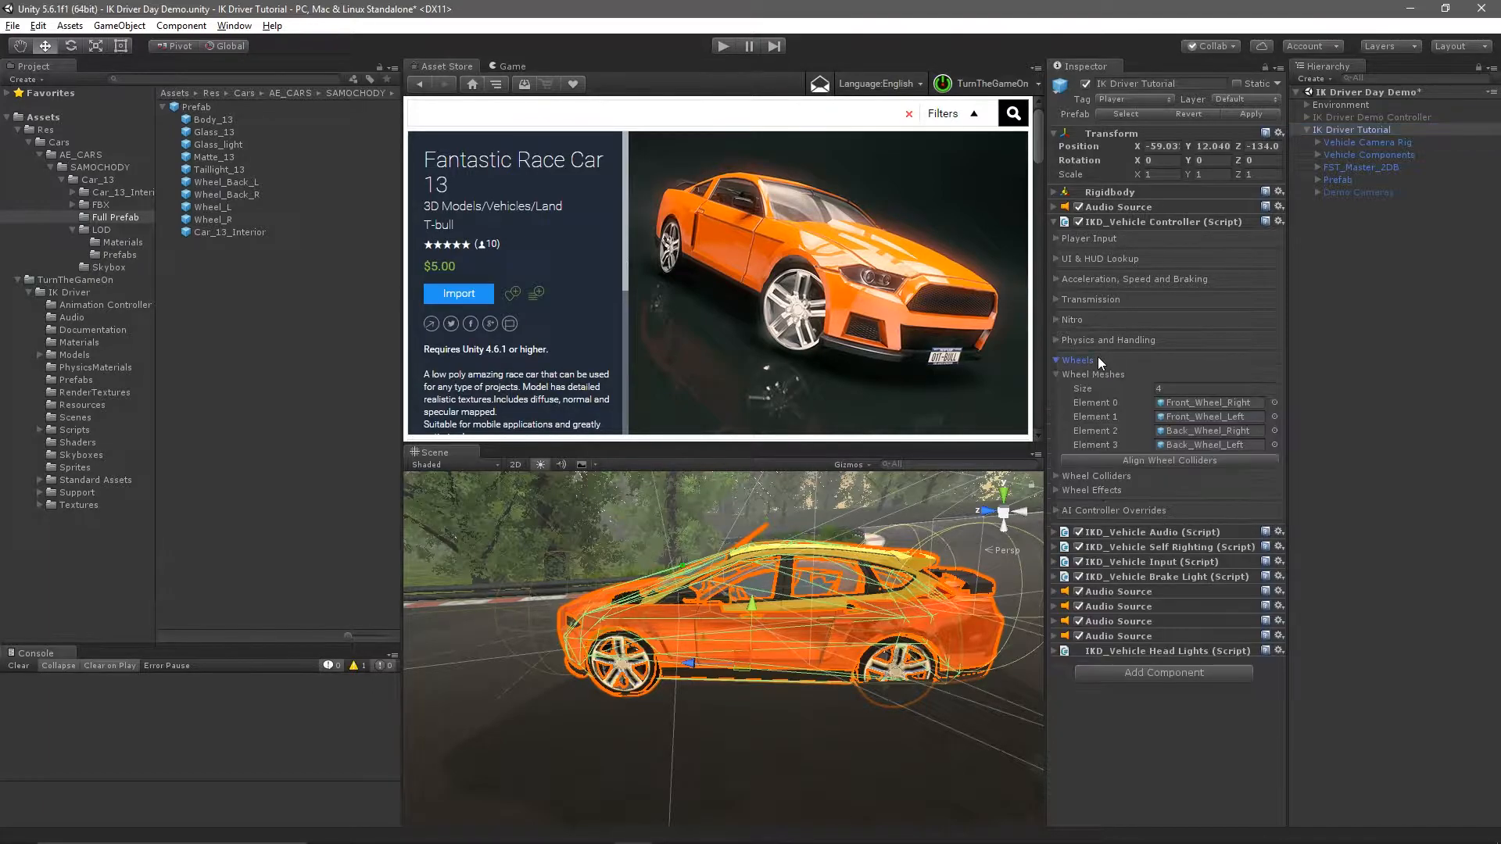
{"action": "left_click", "coordinate": [1317, 168]}
{"action": "left_click", "coordinate": [1316, 392]}
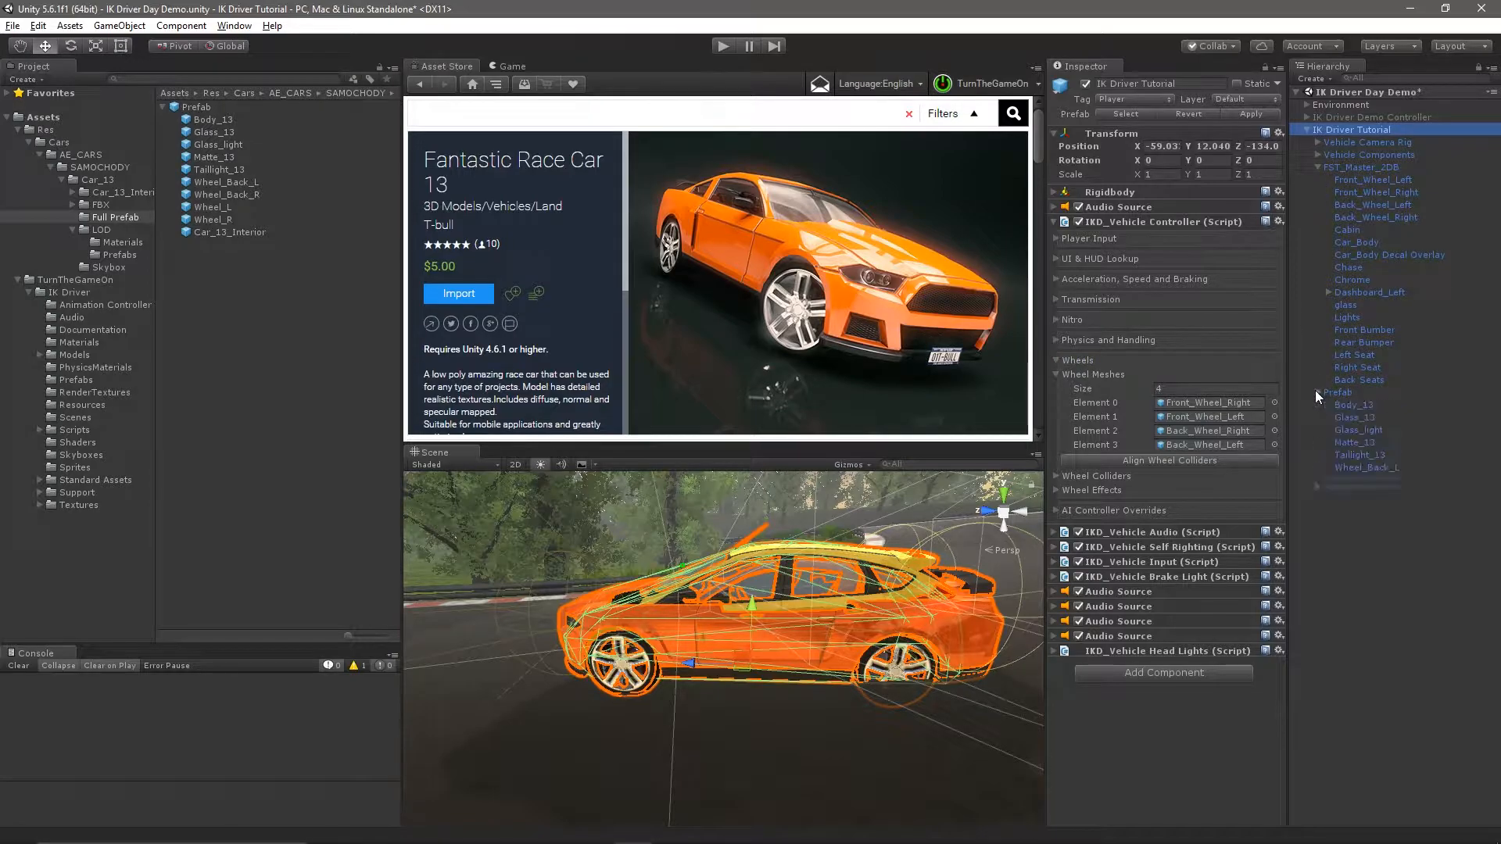
{"action": "left_click", "coordinate": [1235, 404]}
{"action": "left_click", "coordinate": [1229, 416]}
{"action": "left_click", "coordinate": [1224, 430]}
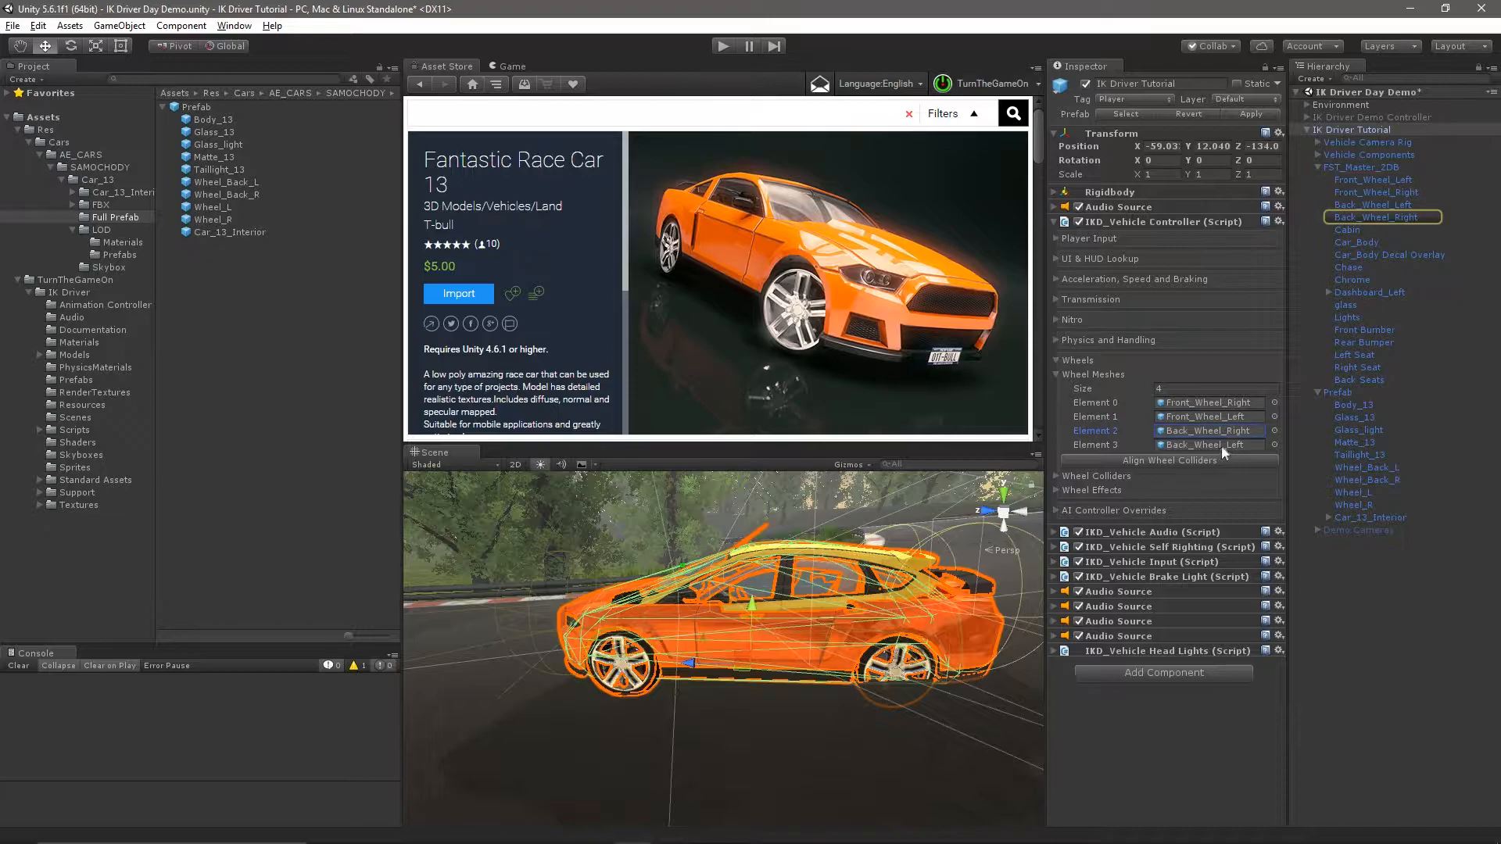
{"action": "left_click", "coordinate": [1218, 446]}
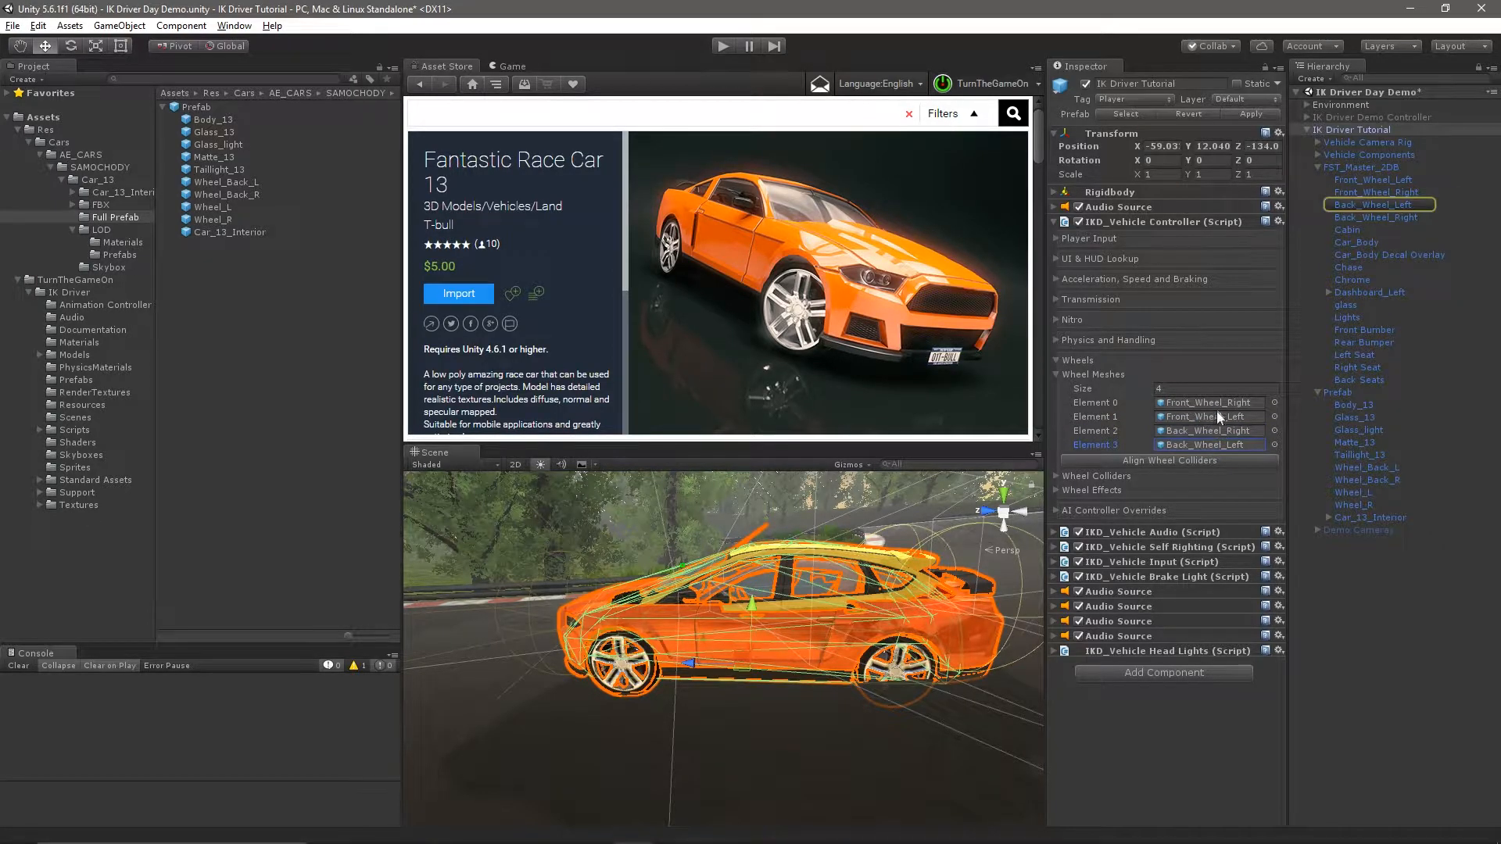
Assign Wheel_R, Wheel_L, Wheel_Back_R and Wheel_Back_L as wheel mesh elements 0 to 3, and align the wheel colliders
{"action": "left_click_drag", "start_coordinate": [1363, 504], "coordinate": [1217, 402]}
{"action": "left_click_drag", "start_coordinate": [1359, 493], "coordinate": [1212, 417]}
{"action": "left_click", "coordinate": [1386, 481]}
{"action": "left_click_drag", "start_coordinate": [1386, 480], "coordinate": [1236, 430]}
{"action": "left_click_drag", "start_coordinate": [1389, 469], "coordinate": [1231, 444]}
{"action": "left_click", "coordinate": [1188, 462]}
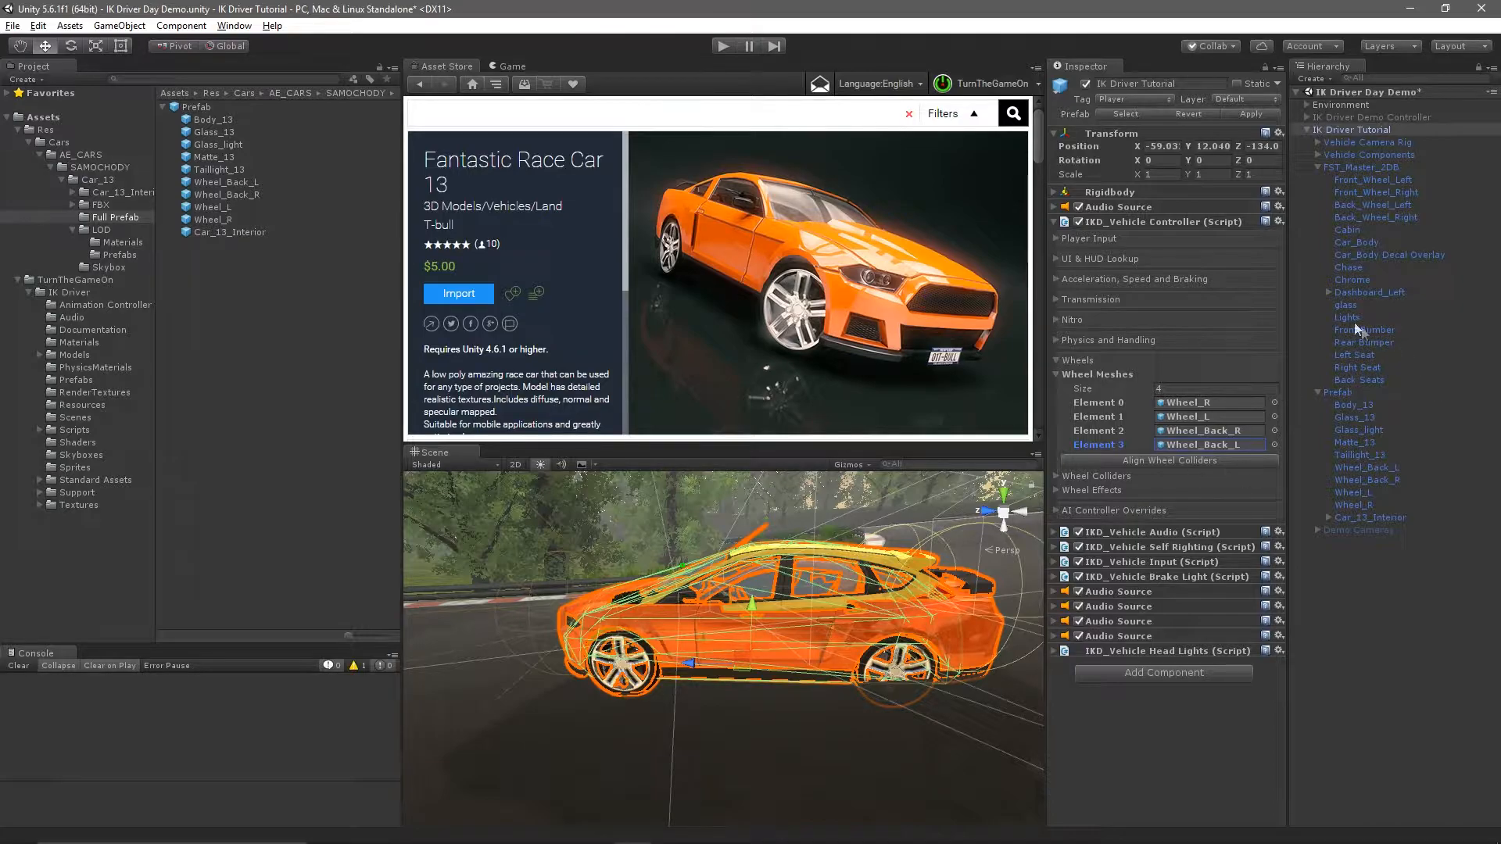
Delete the original FST_Master_2DB car model, allowing the prefab instance to break, and apply the changes to the IK Driver Tutorial prefab
{"action": "left_click", "coordinate": [1367, 165]}
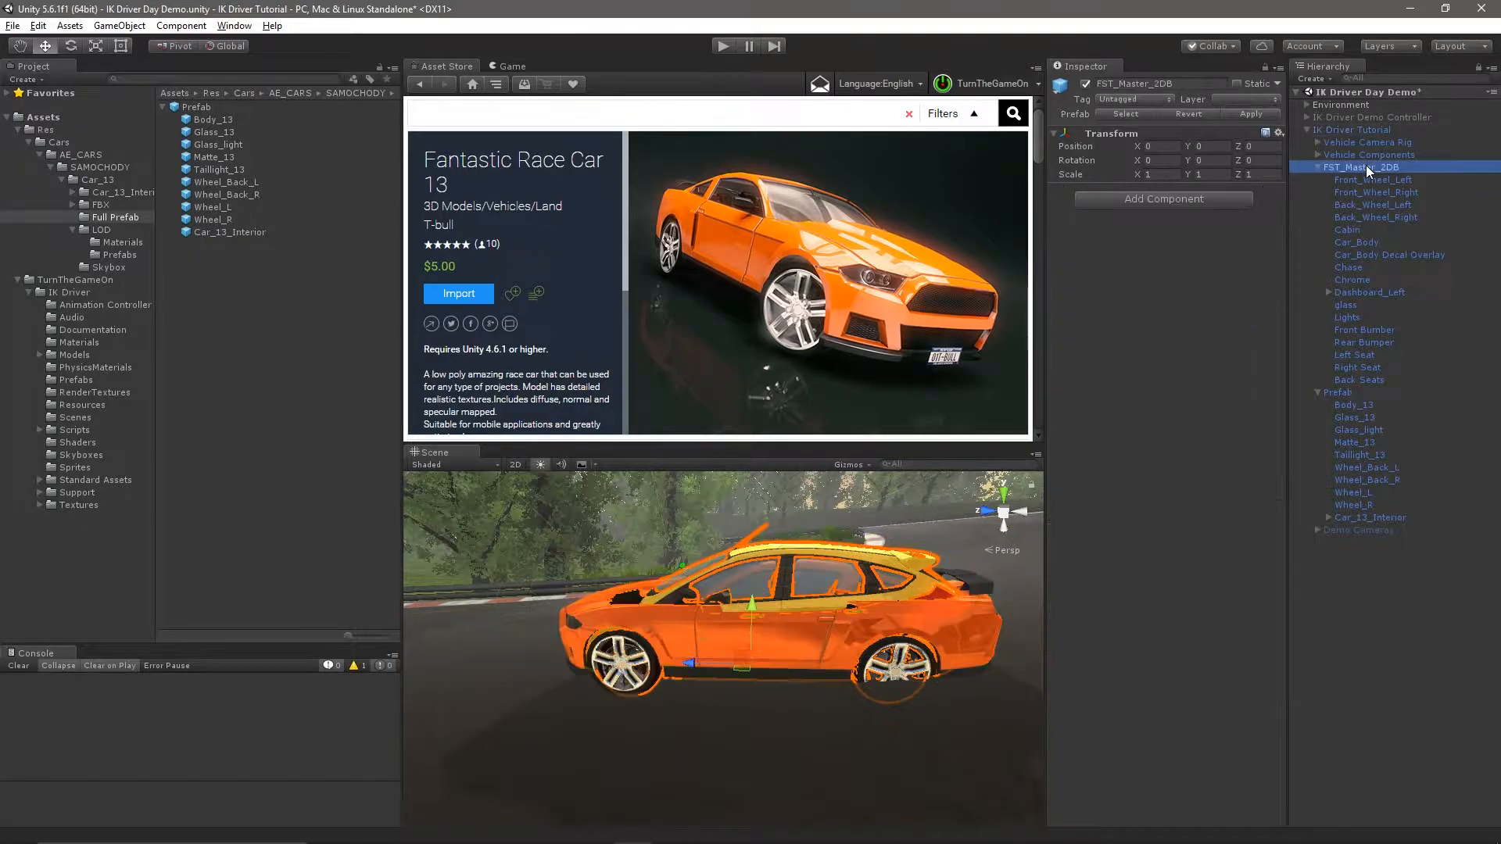
{"action": "key", "text": "Delete"}
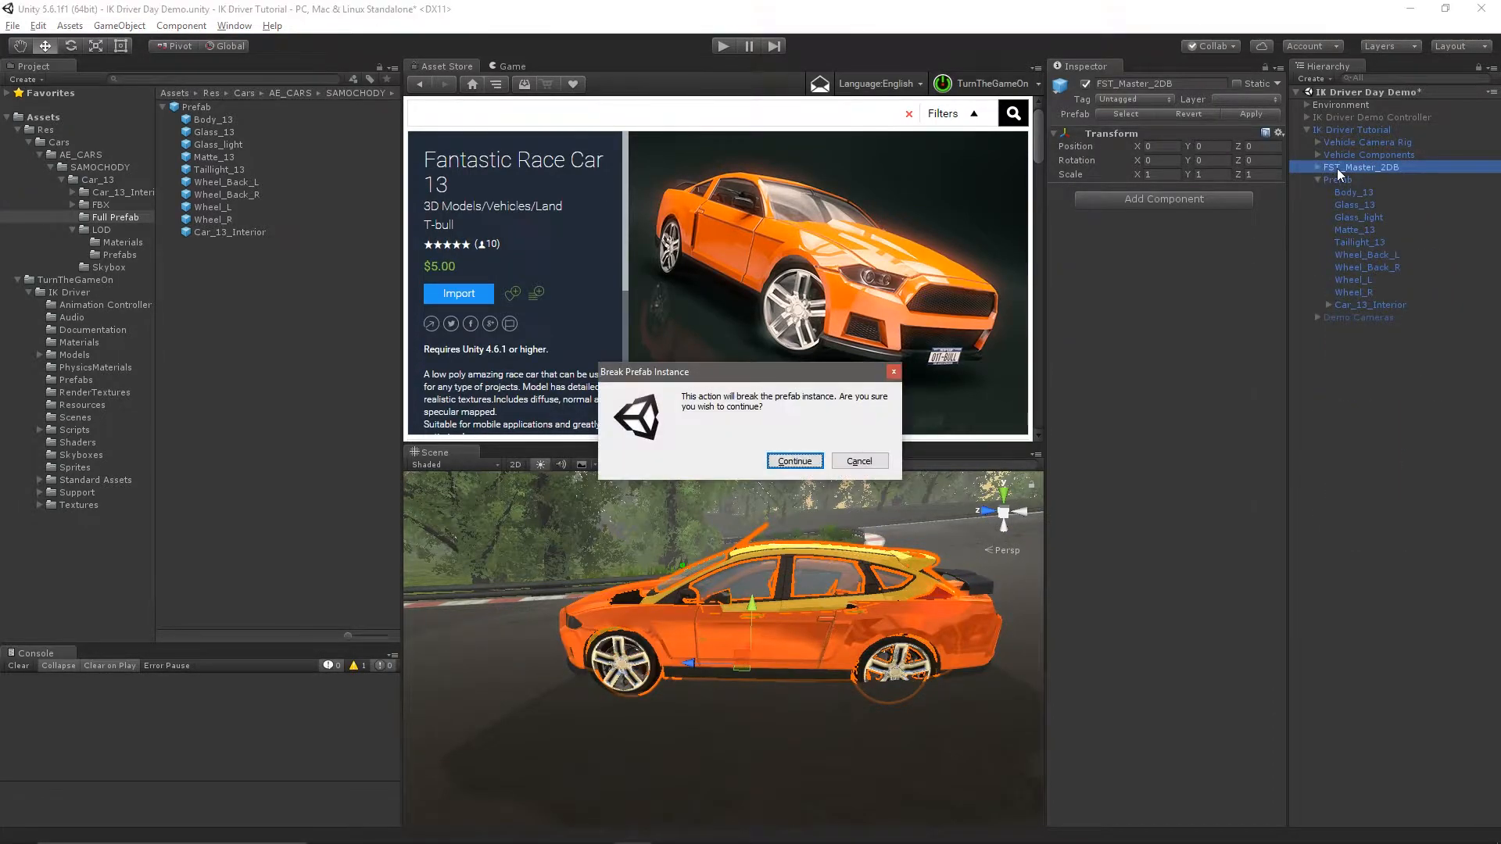
{"action": "key", "text": "Return"}
{"action": "left_click", "coordinate": [1344, 130]}
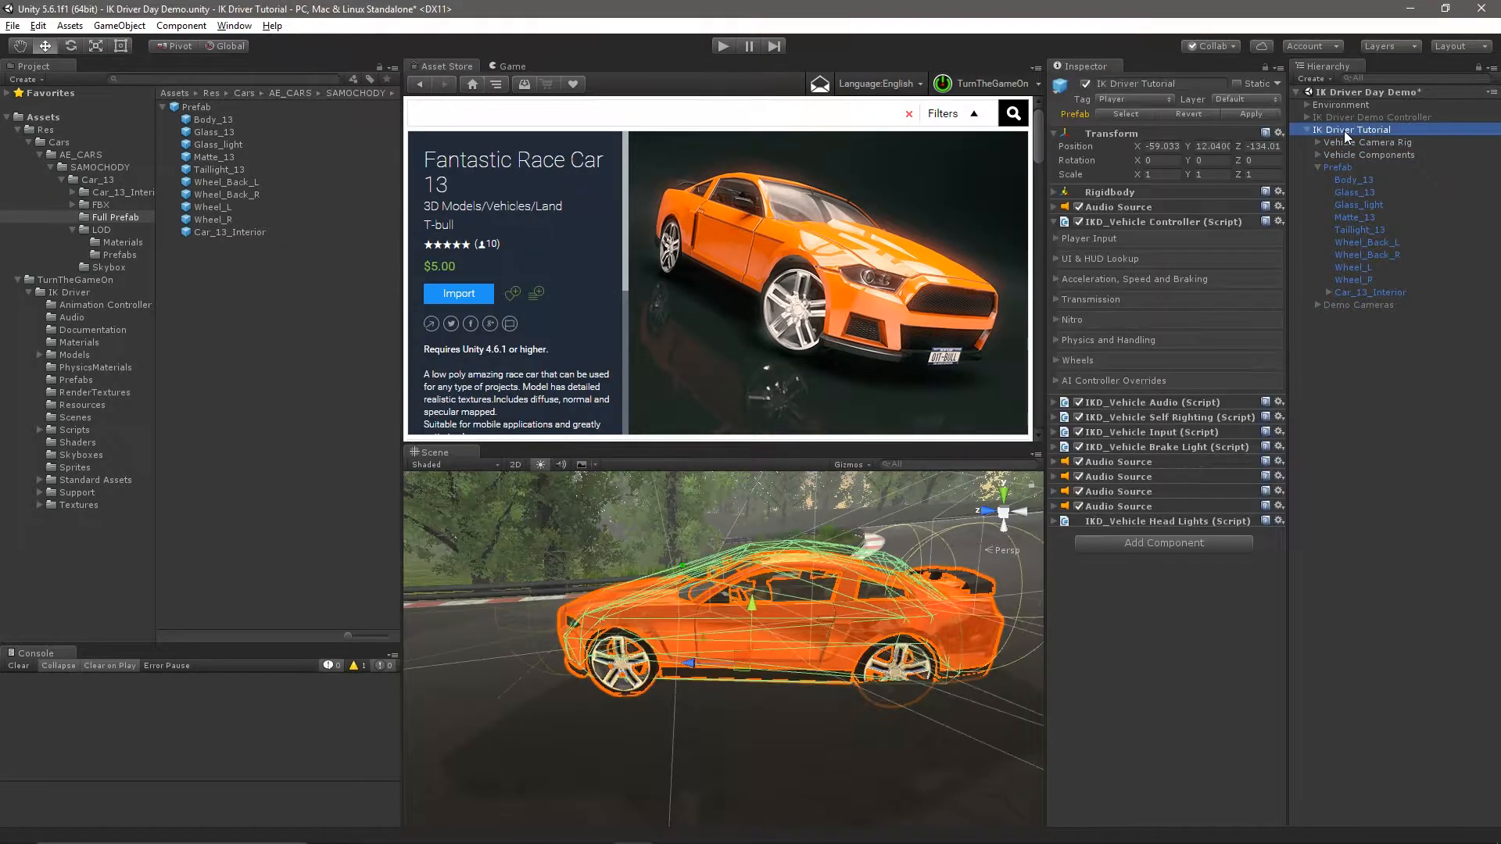
{"action": "left_click", "coordinate": [1251, 114]}
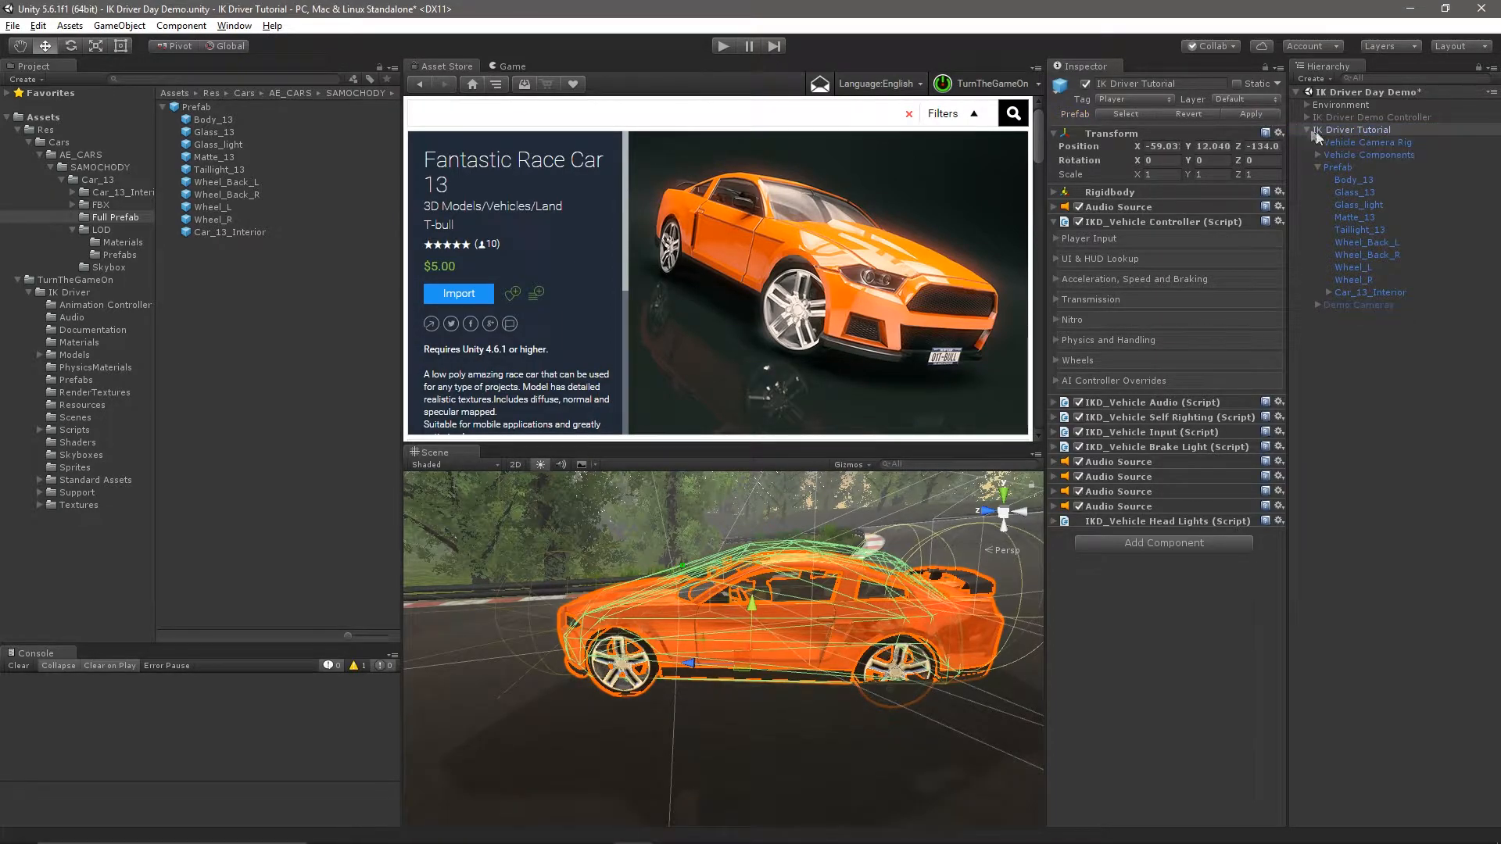
Set the Y position of all four wheel hub colliders under Vehicle Components to 0.73
{"action": "left_click", "coordinate": [1004, 512]}
{"action": "right_click_drag", "start_coordinate": [872, 694], "coordinate": [890, 610]}
{"action": "scroll", "coordinate": [889, 610], "scroll_direction": "up", "scroll_amount": 5}
{"action": "scroll", "coordinate": [889, 609], "scroll_direction": "up", "scroll_amount": 6}
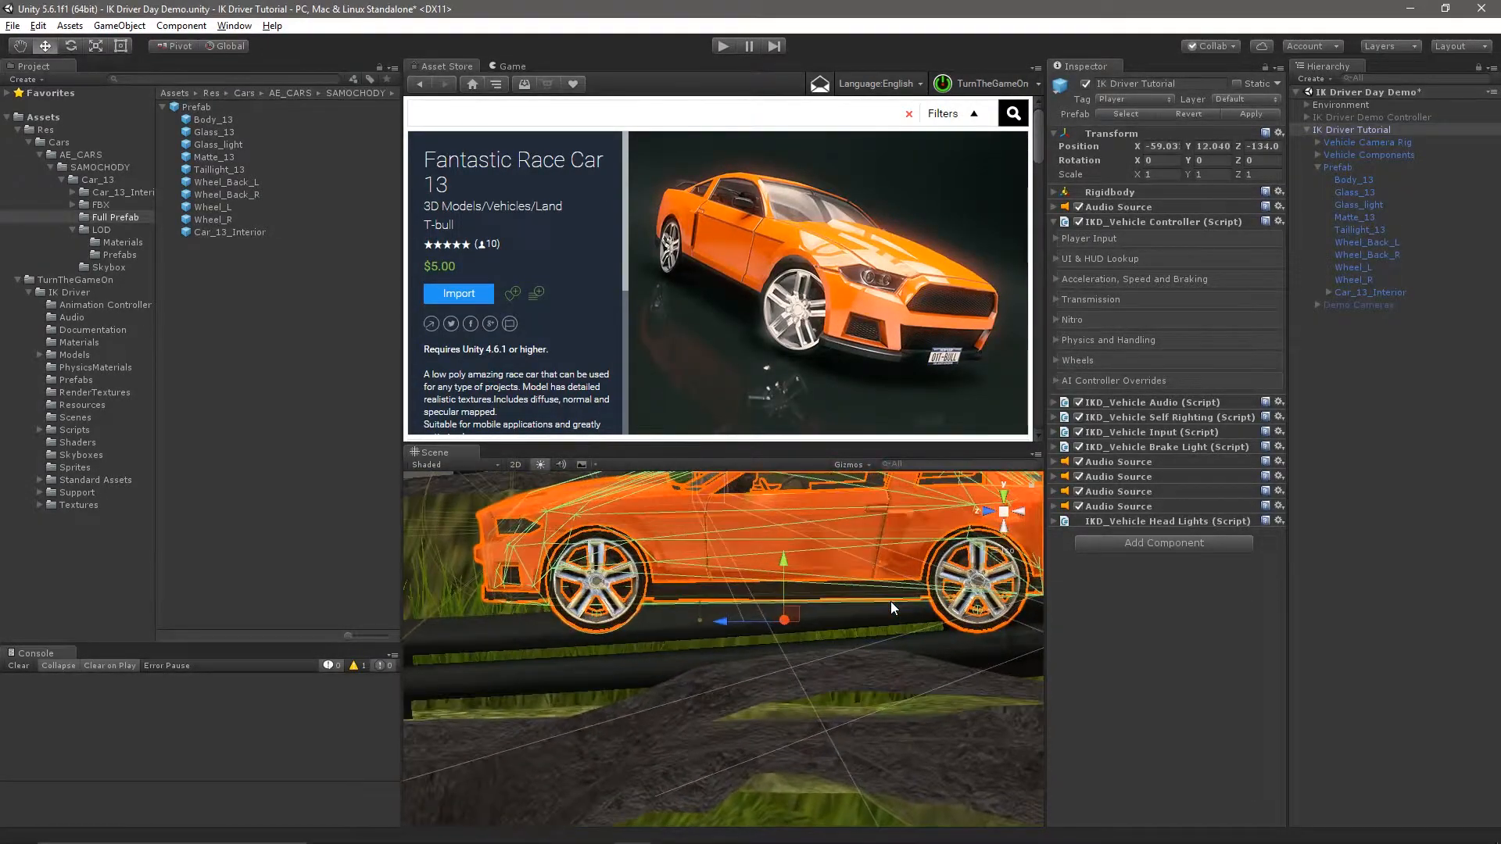
{"action": "middle_click_drag", "start_coordinate": [890, 602], "coordinate": [890, 641]}
{"action": "scroll", "coordinate": [890, 642], "scroll_direction": "down", "scroll_amount": 1}
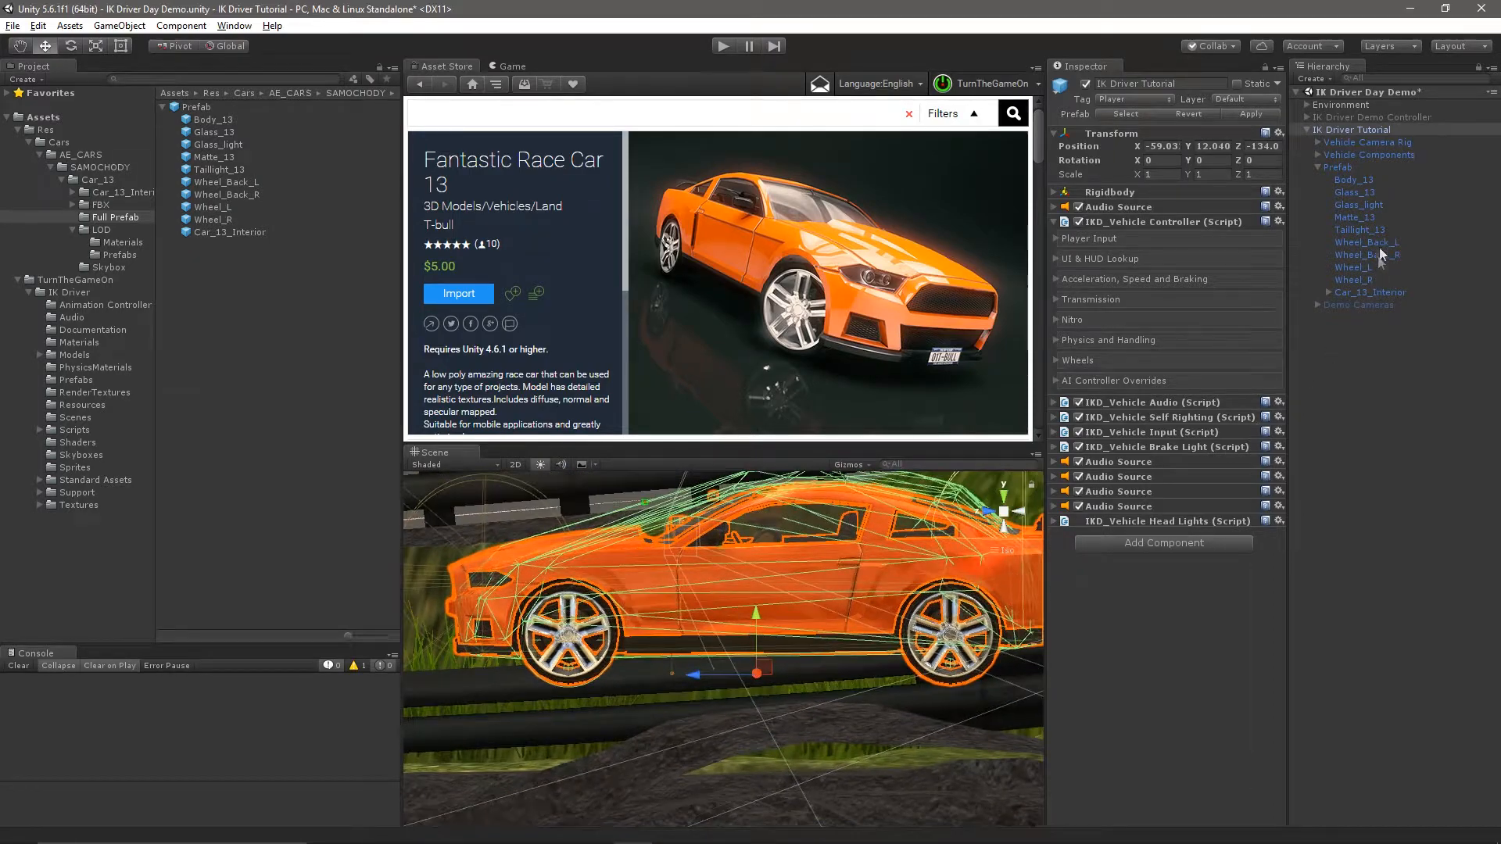
{"action": "left_click", "coordinate": [1319, 167]}
{"action": "left_click", "coordinate": [1318, 154]}
{"action": "left_click", "coordinate": [1329, 179]}
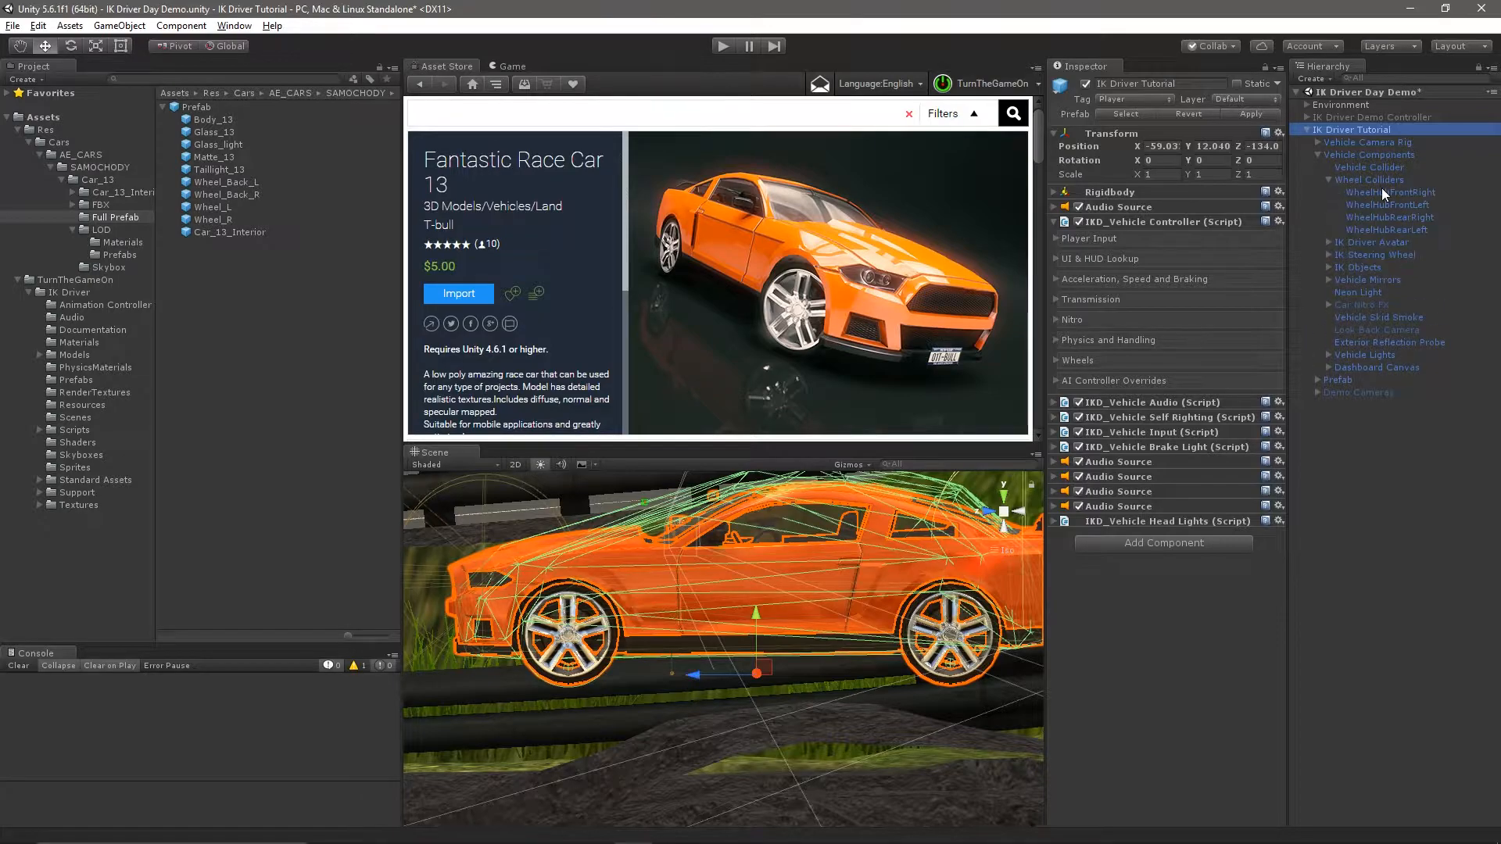
{"action": "left_click", "coordinate": [1381, 192]}
{"action": "left_click", "coordinate": [1377, 229], "text": "shift"}
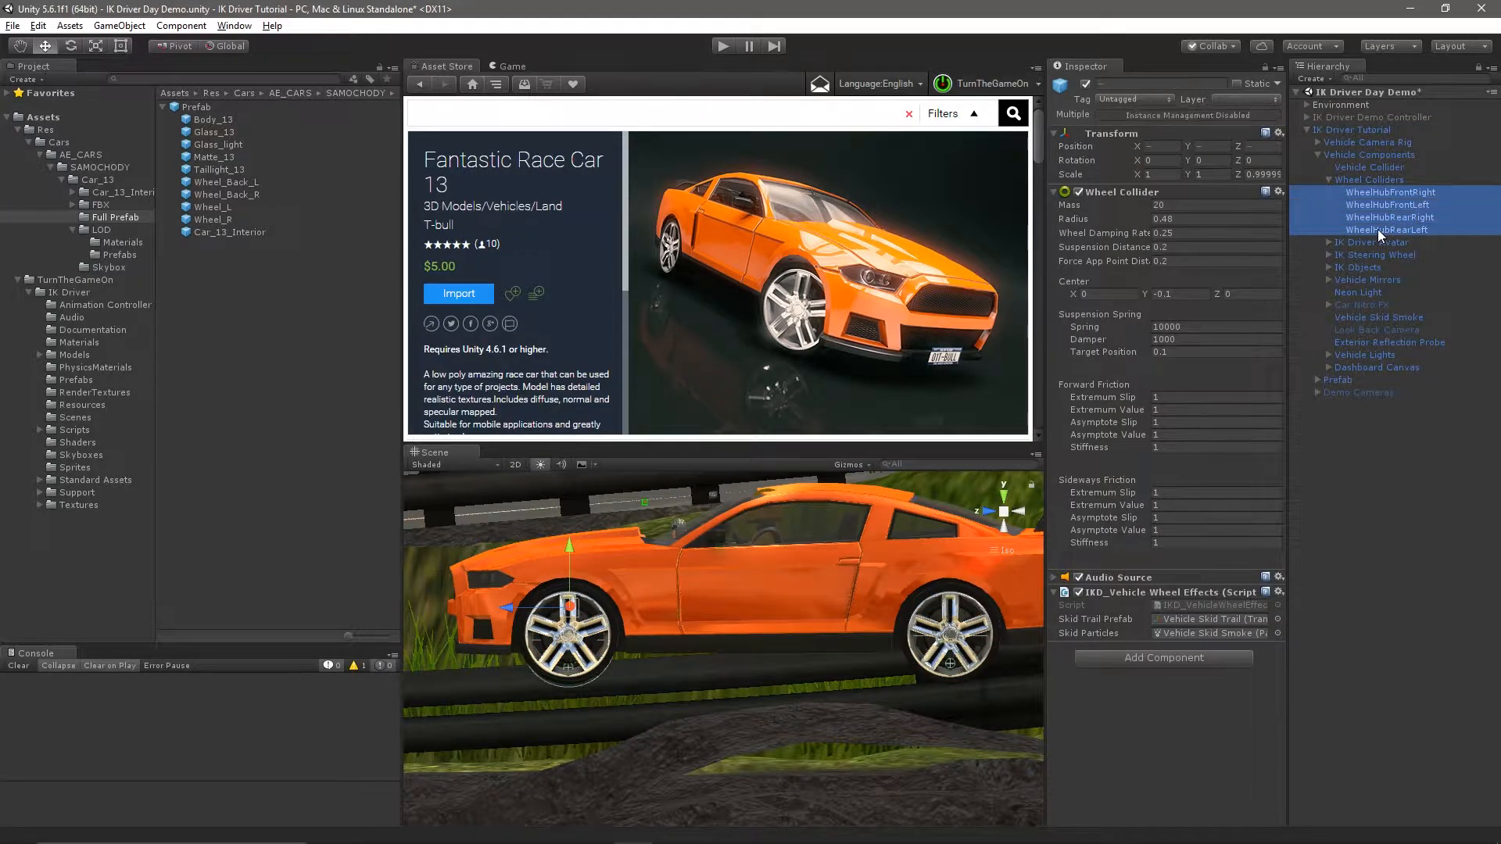
{"action": "right_click_drag", "start_coordinate": [916, 685], "coordinate": [926, 635]}
{"action": "left_click", "coordinate": [1216, 147]}
{"action": "type", "text": "0.73"}
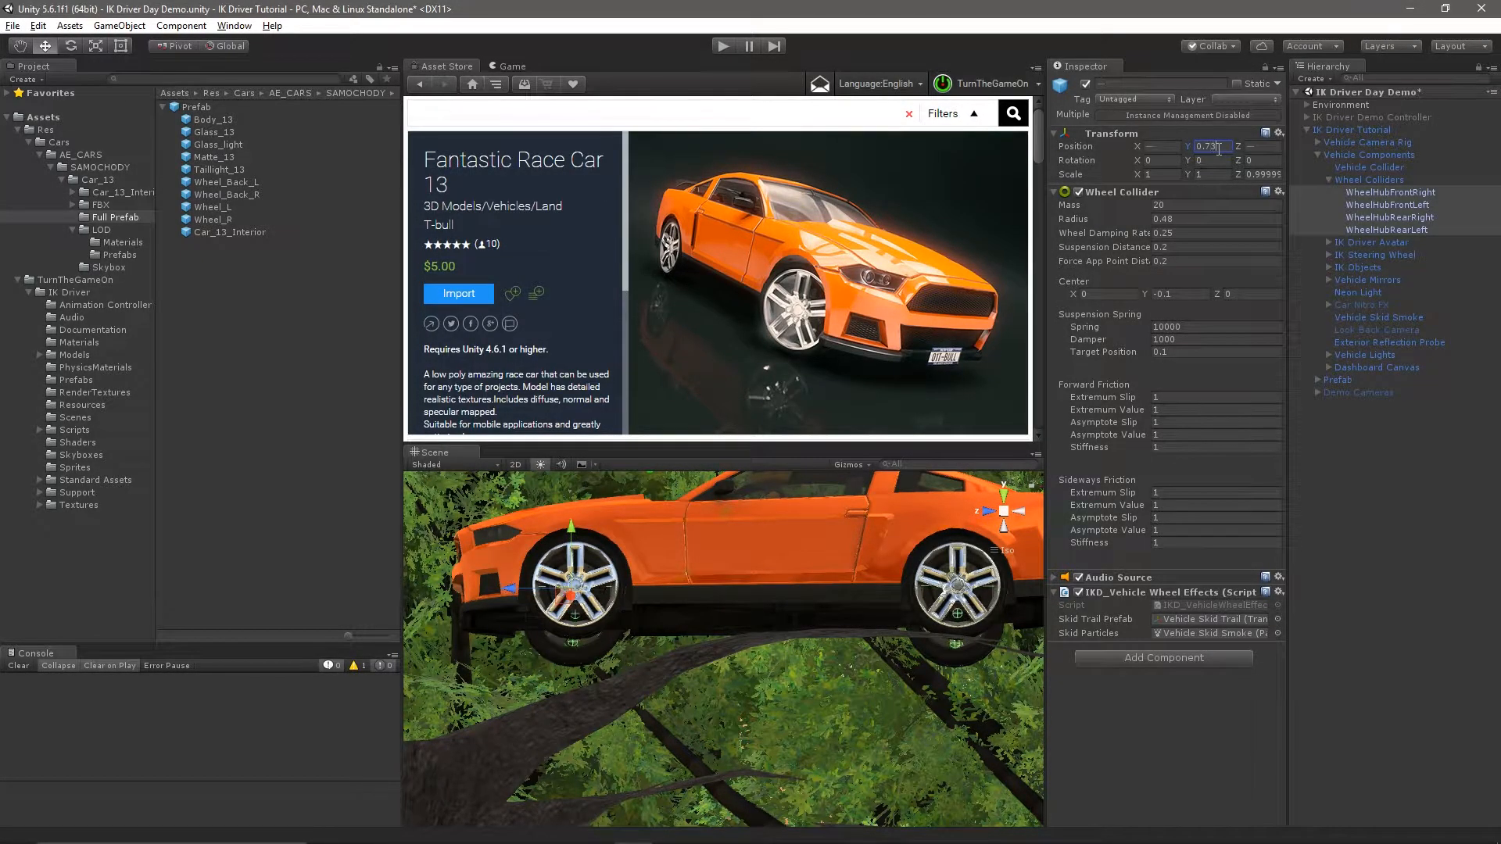
Set the Wheel Collider radius of the four wheel hubs to 0.52
{"action": "right_click_drag", "start_coordinate": [753, 589], "coordinate": [805, 570]}
{"action": "left_click", "coordinate": [1204, 219]}
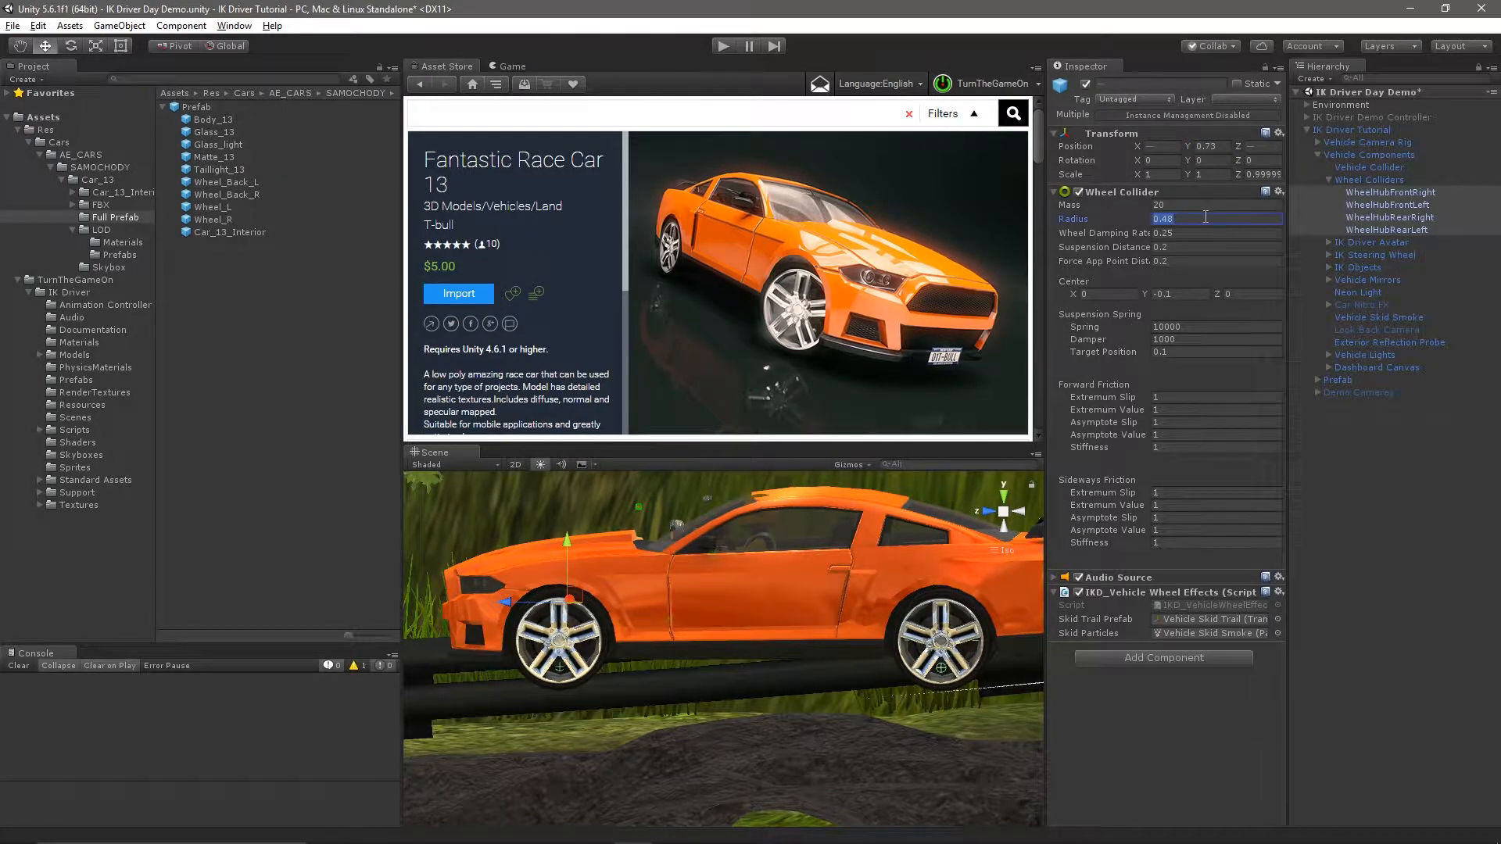
{"action": "type", "text": "0.52"}
{"action": "key", "text": "Return"}
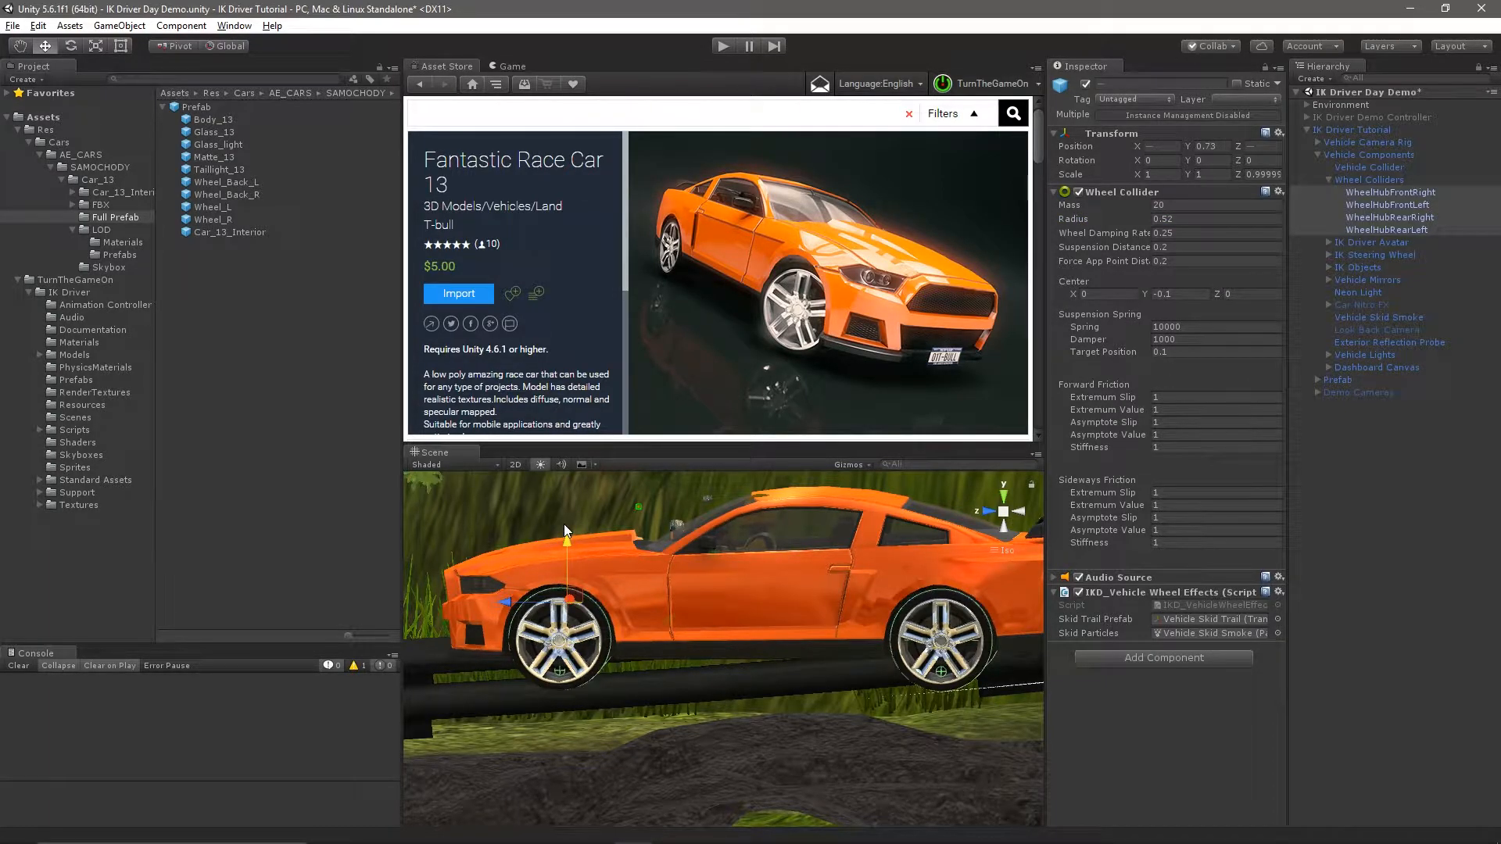
Review the Wheel Collider manual page, covering its properties, setup, collision geometry and wheel friction curves, and close it
{"action": "left_click", "coordinate": [1266, 192]}
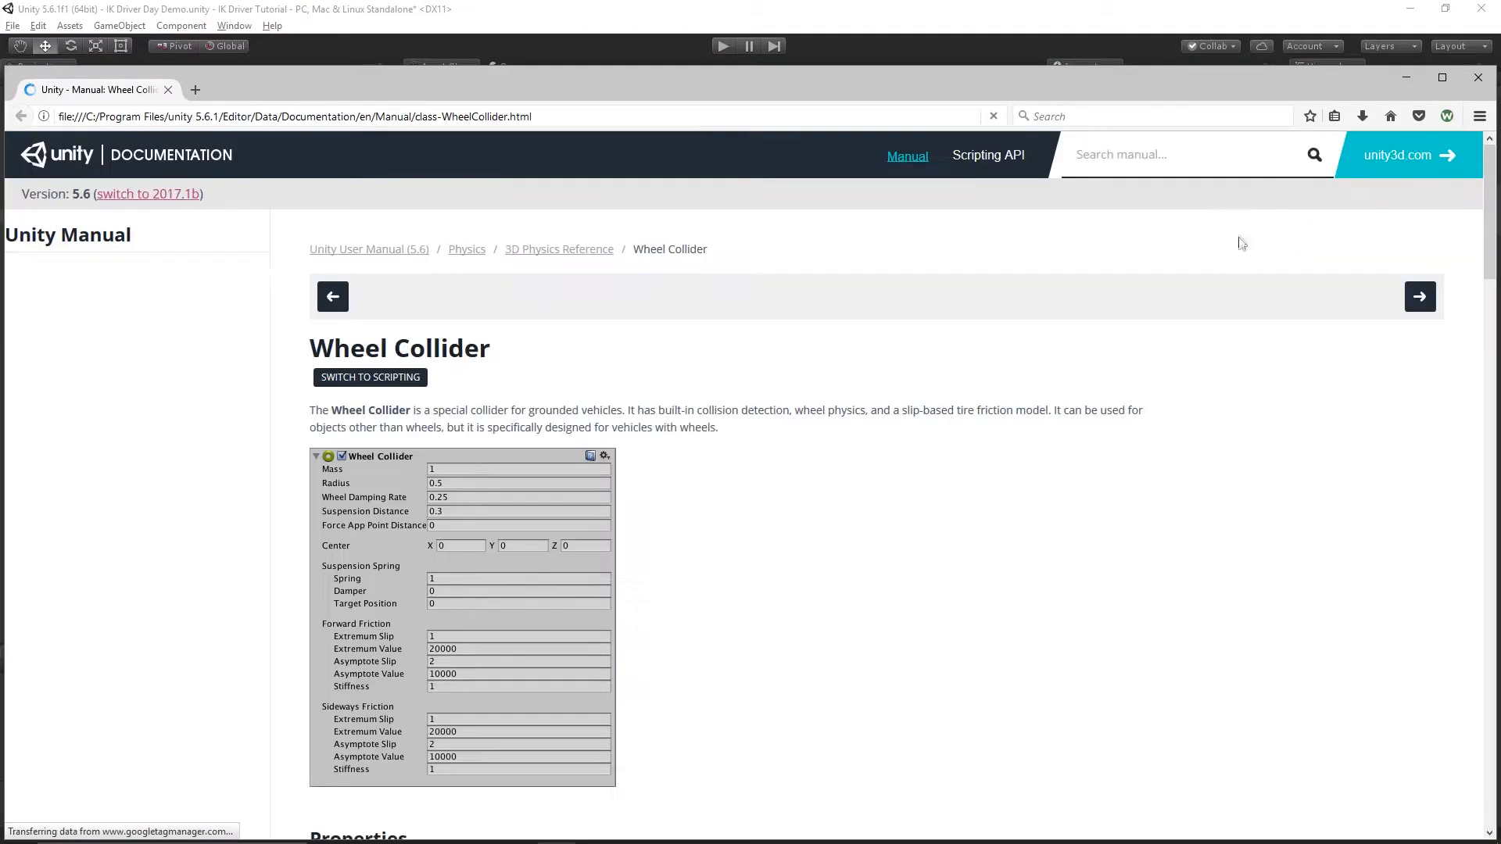
{"action": "scroll", "coordinate": [547, 406], "scroll_direction": "down", "scroll_amount": 8}
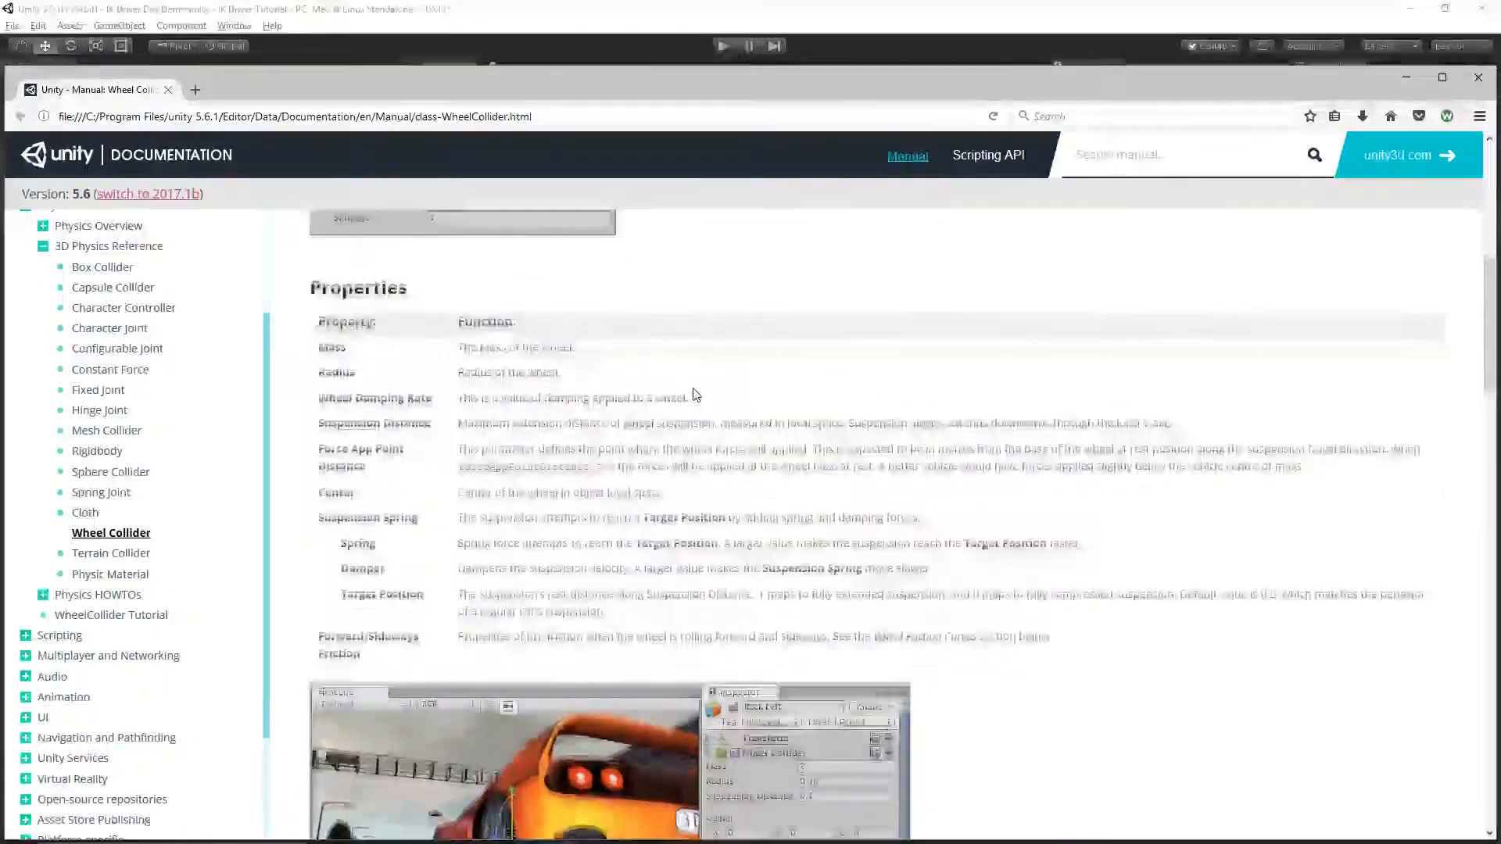
{"action": "scroll", "coordinate": [587, 462], "scroll_direction": "down", "scroll_amount": 5}
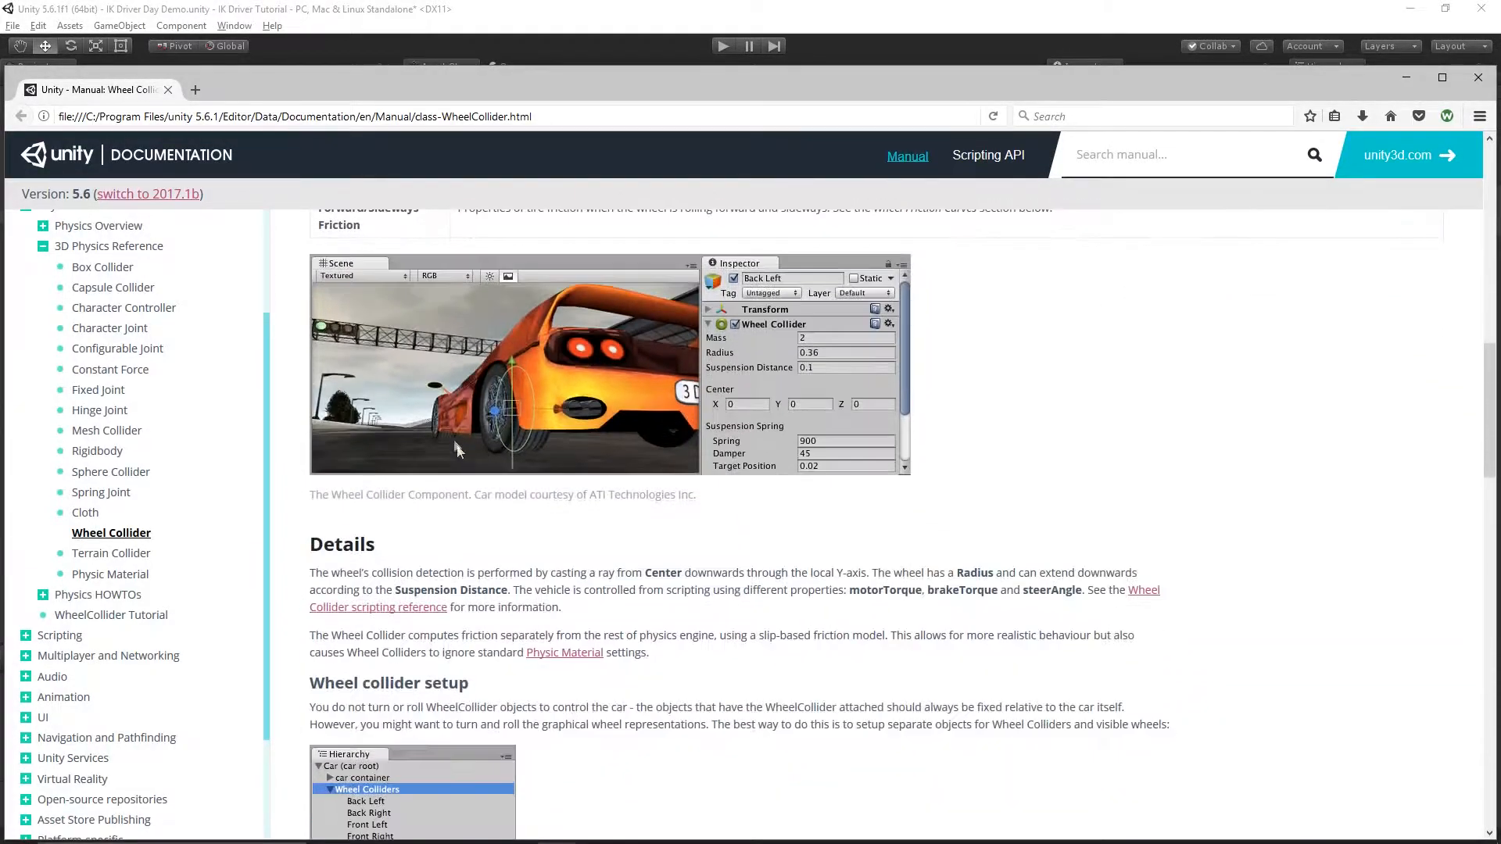
{"action": "scroll", "coordinate": [585, 456], "scroll_direction": "down", "scroll_amount": 10}
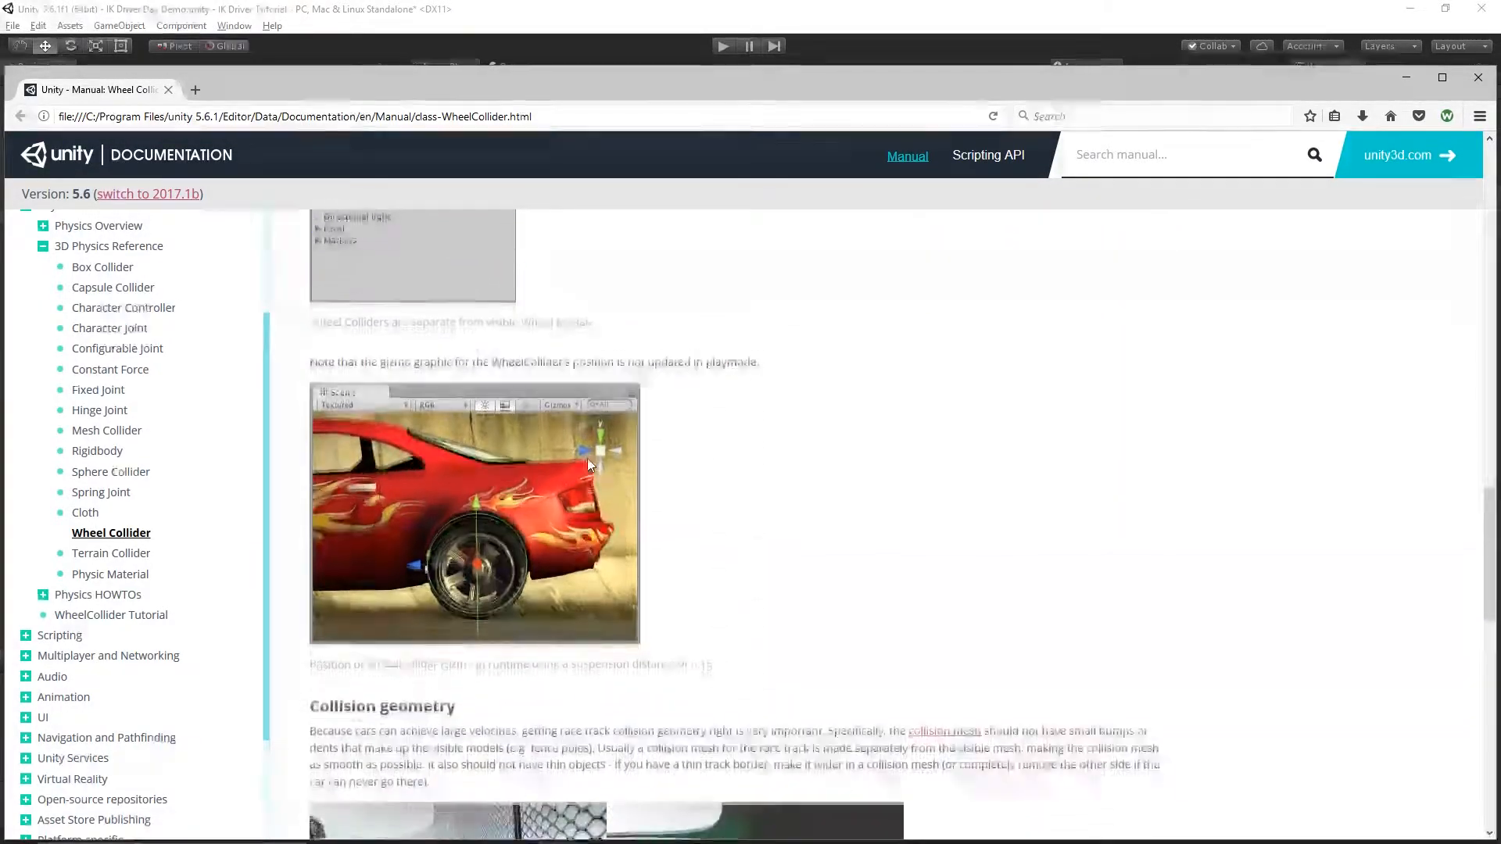
{"action": "scroll", "coordinate": [588, 460], "scroll_direction": "down", "scroll_amount": 10}
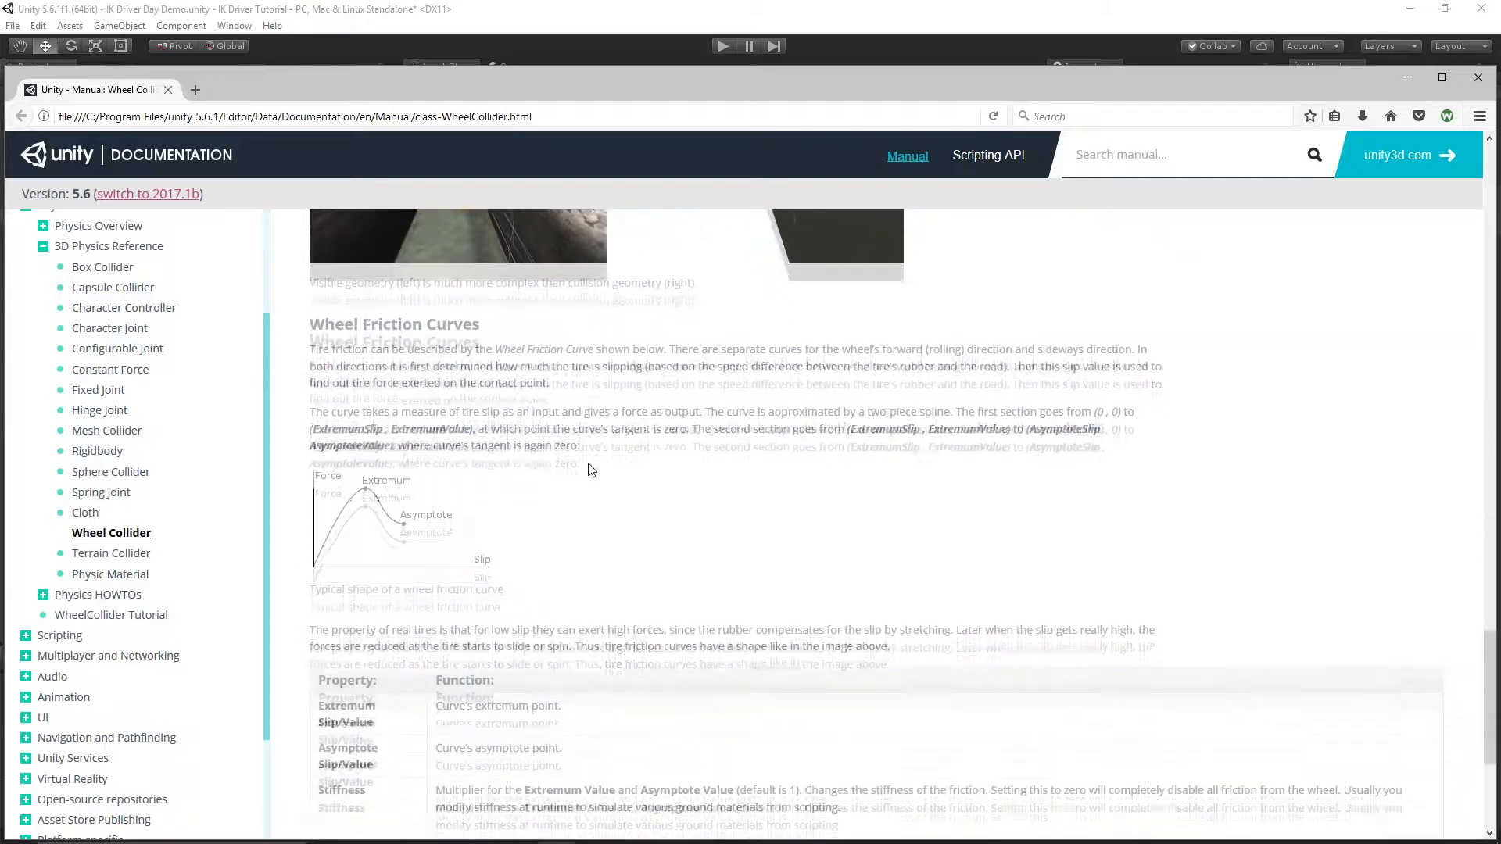
{"action": "scroll", "coordinate": [590, 469], "scroll_direction": "up", "scroll_amount": 8}
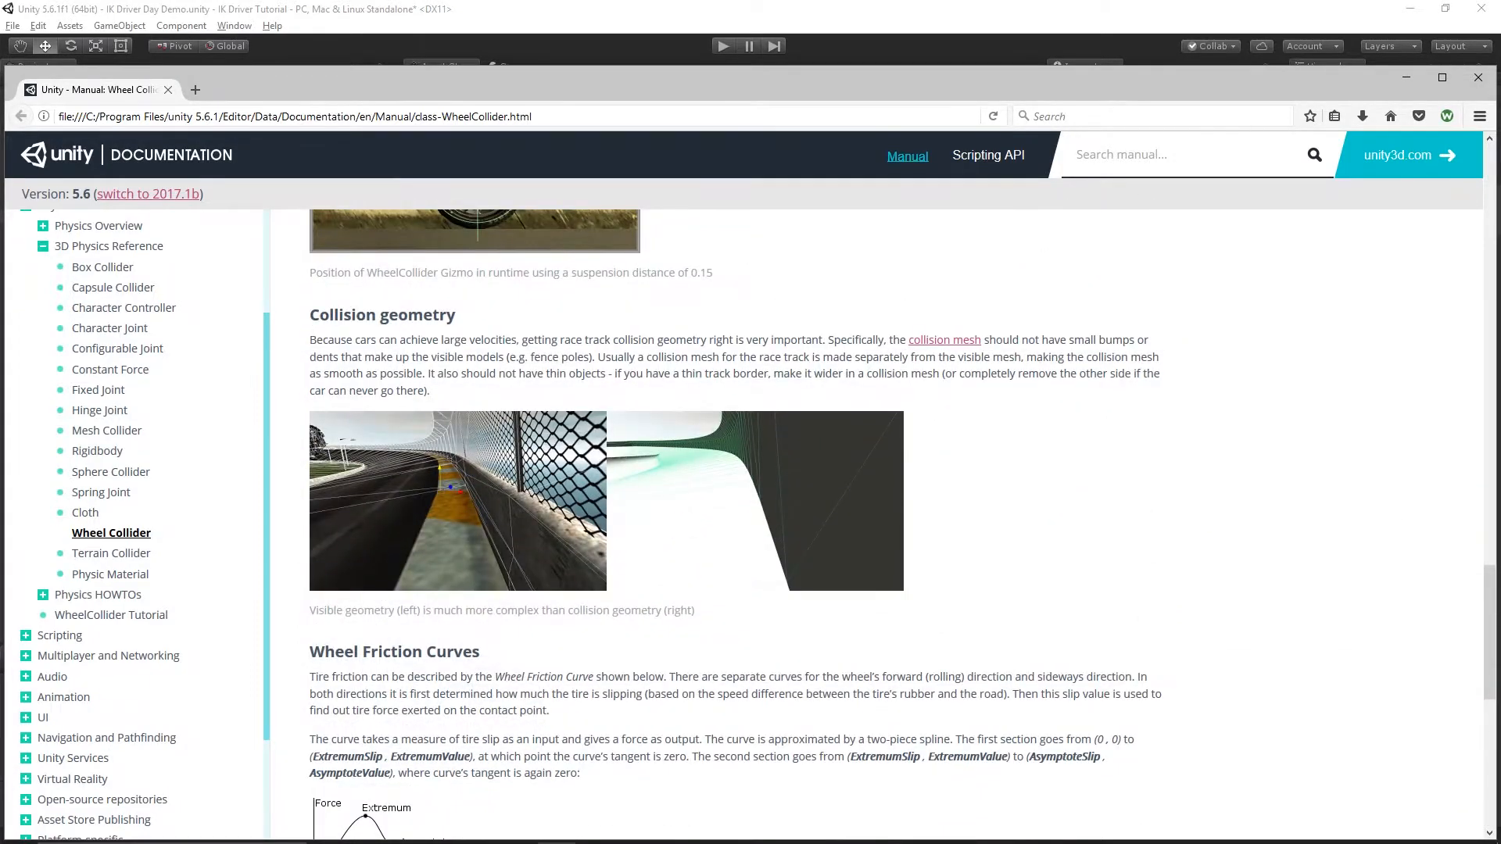
{"action": "left_click", "coordinate": [1478, 81]}
Assign the Body_13_LOD2 mesh from the LOD folder to both the Mesh Filter and the Mesh Collider of the Vehicle Collider
{"action": "left_click", "coordinate": [1326, 181]}
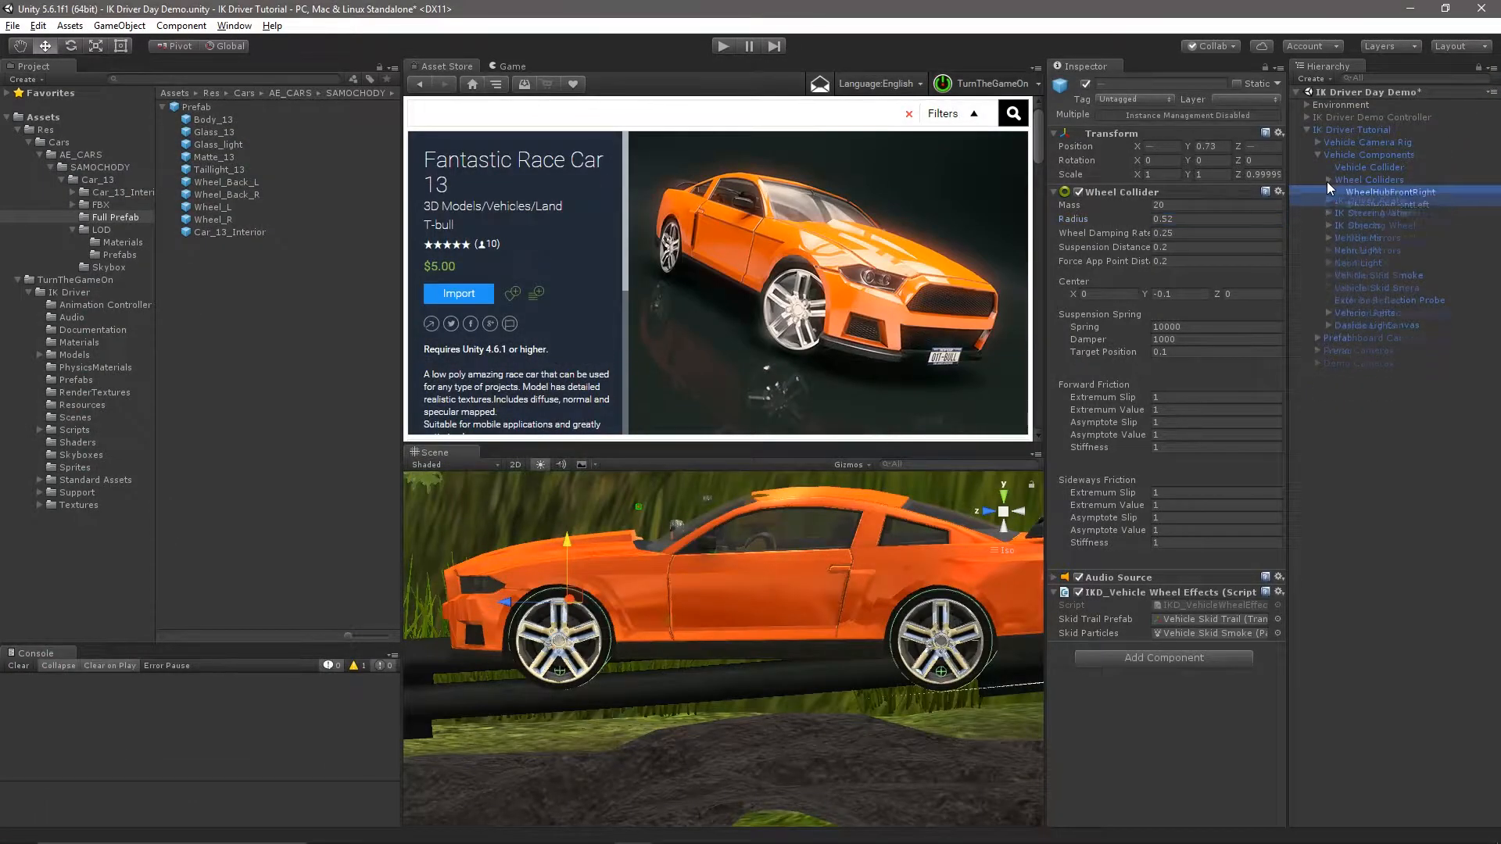
{"action": "left_click", "coordinate": [1374, 168]}
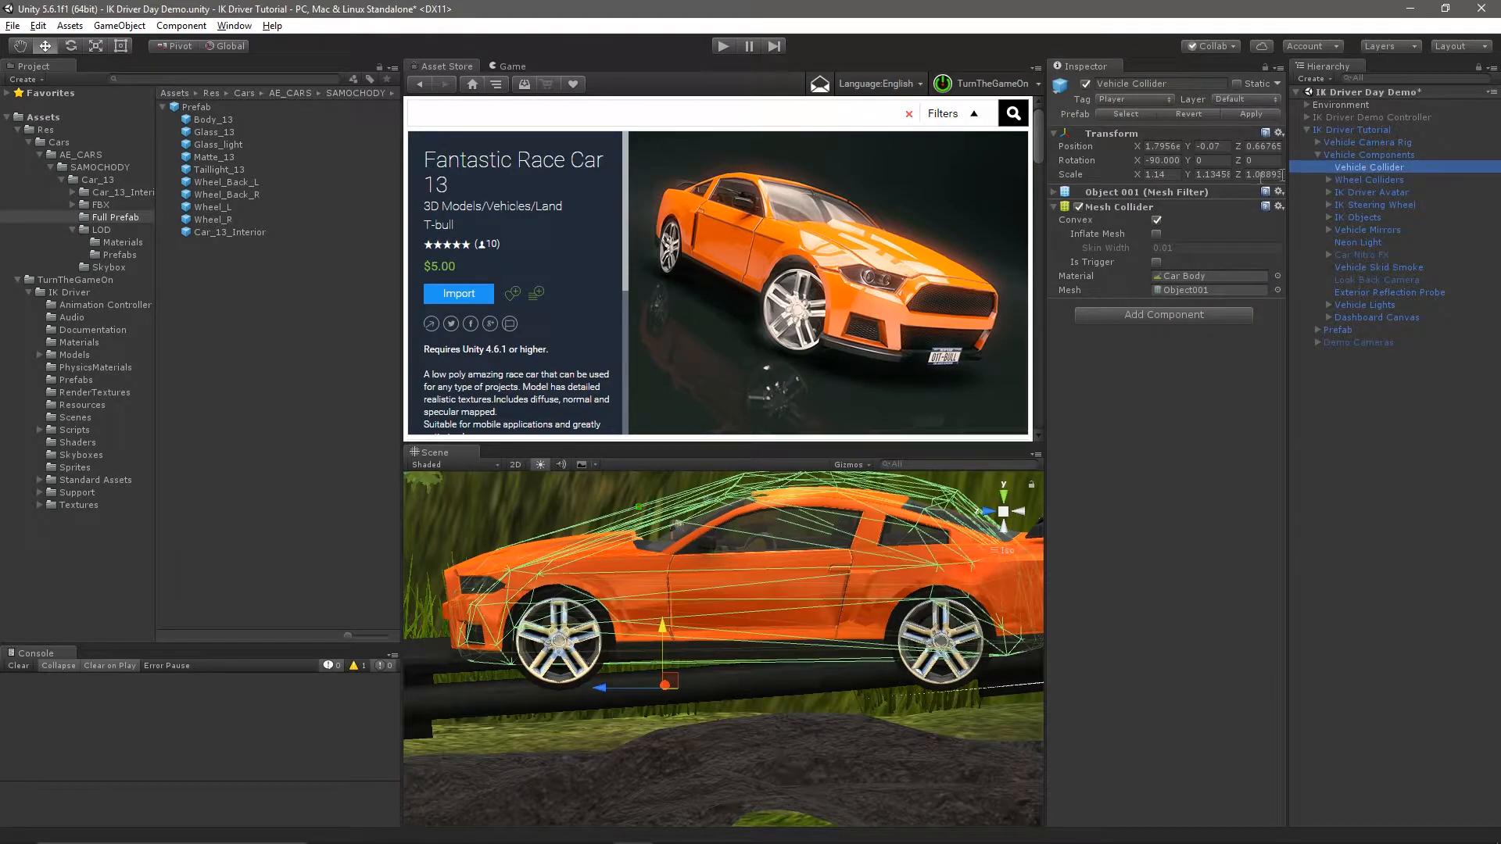
{"action": "left_click", "coordinate": [1157, 193]}
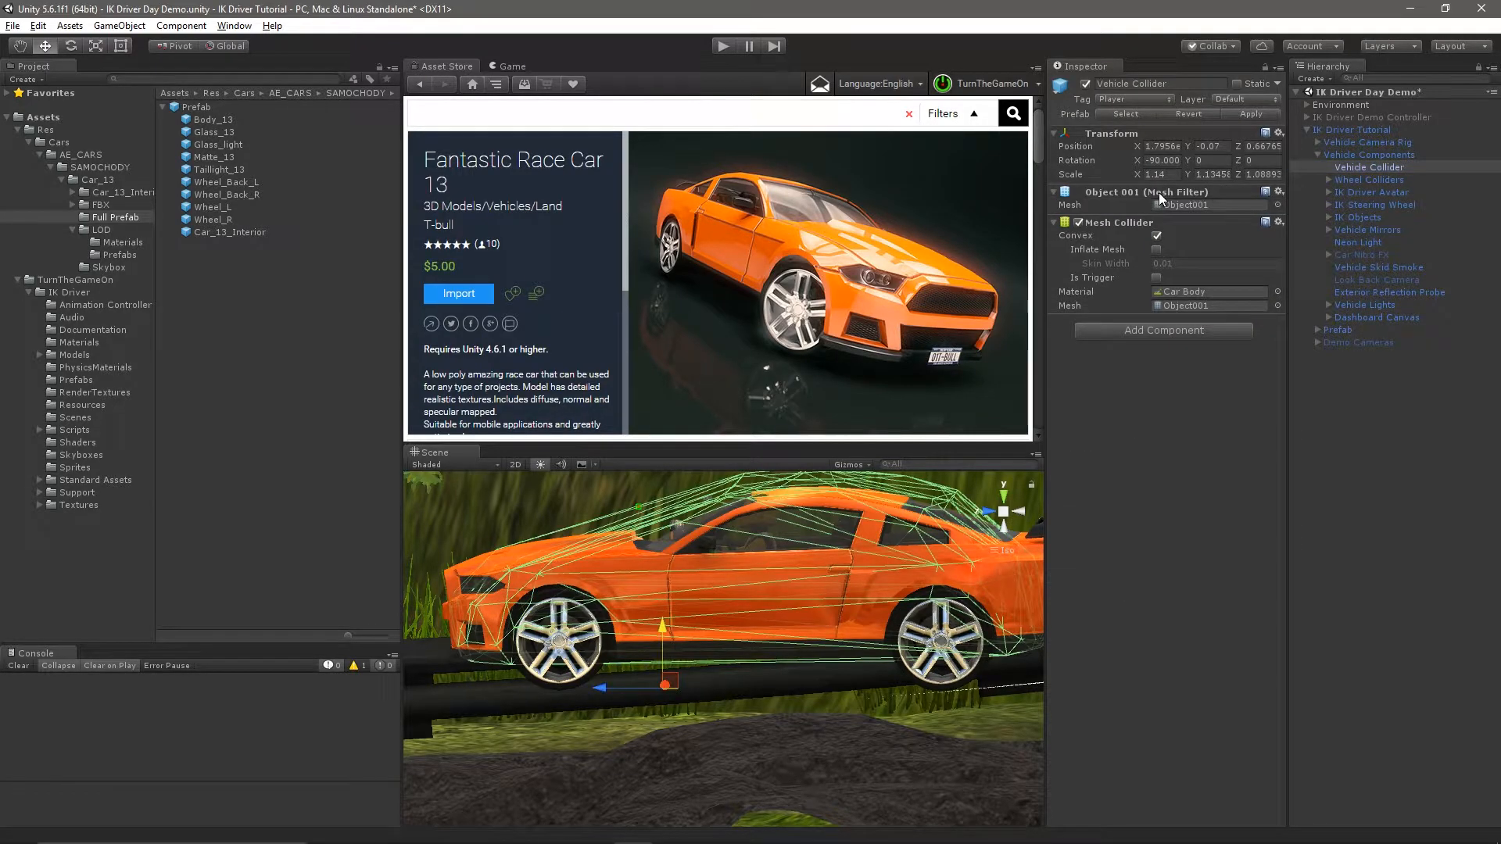
{"action": "left_click", "coordinate": [1179, 304]}
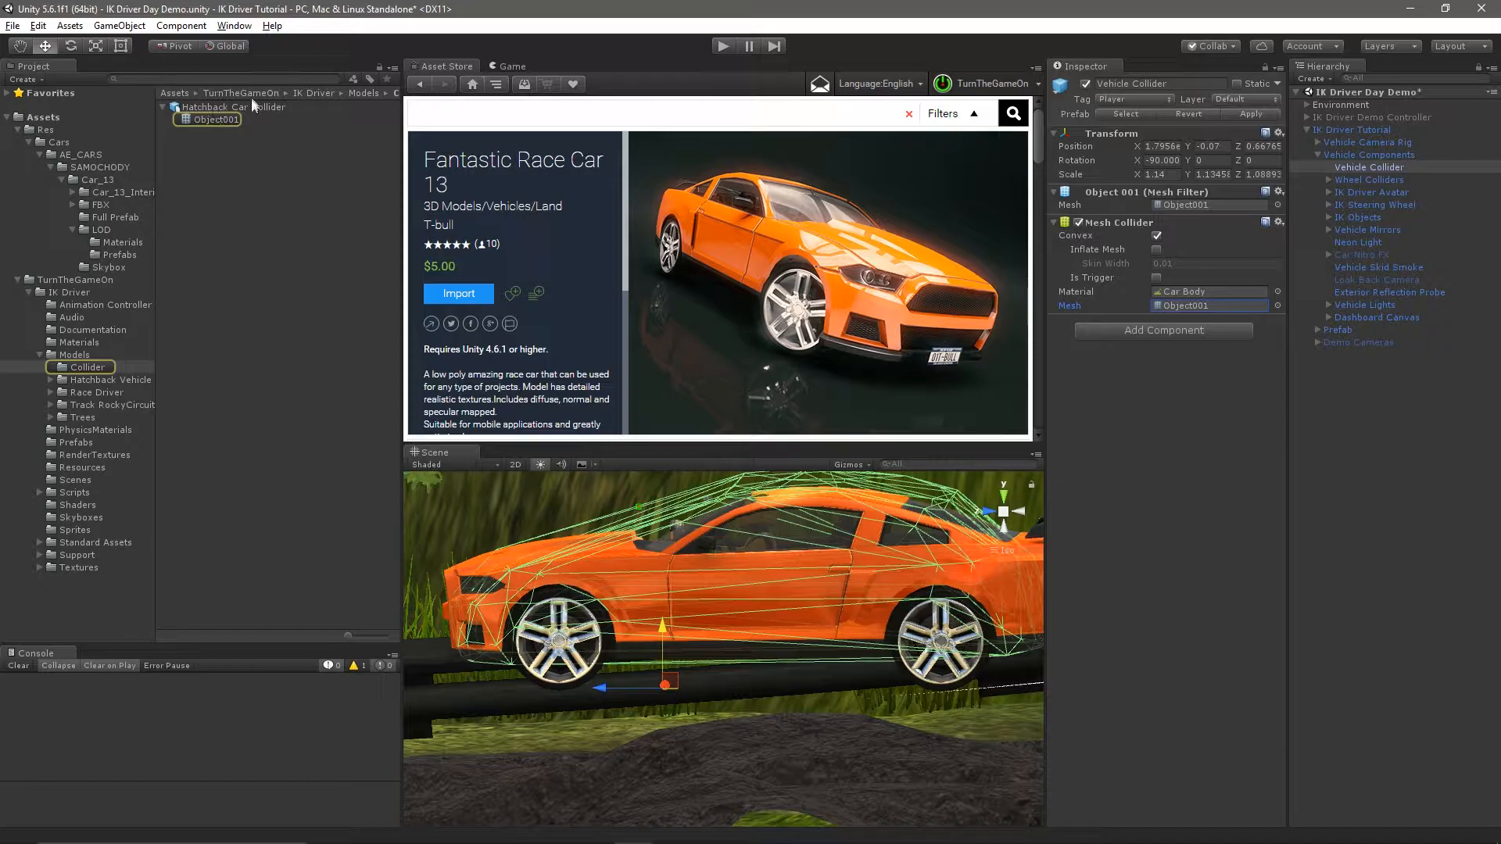
{"action": "left_click", "coordinate": [100, 230]}
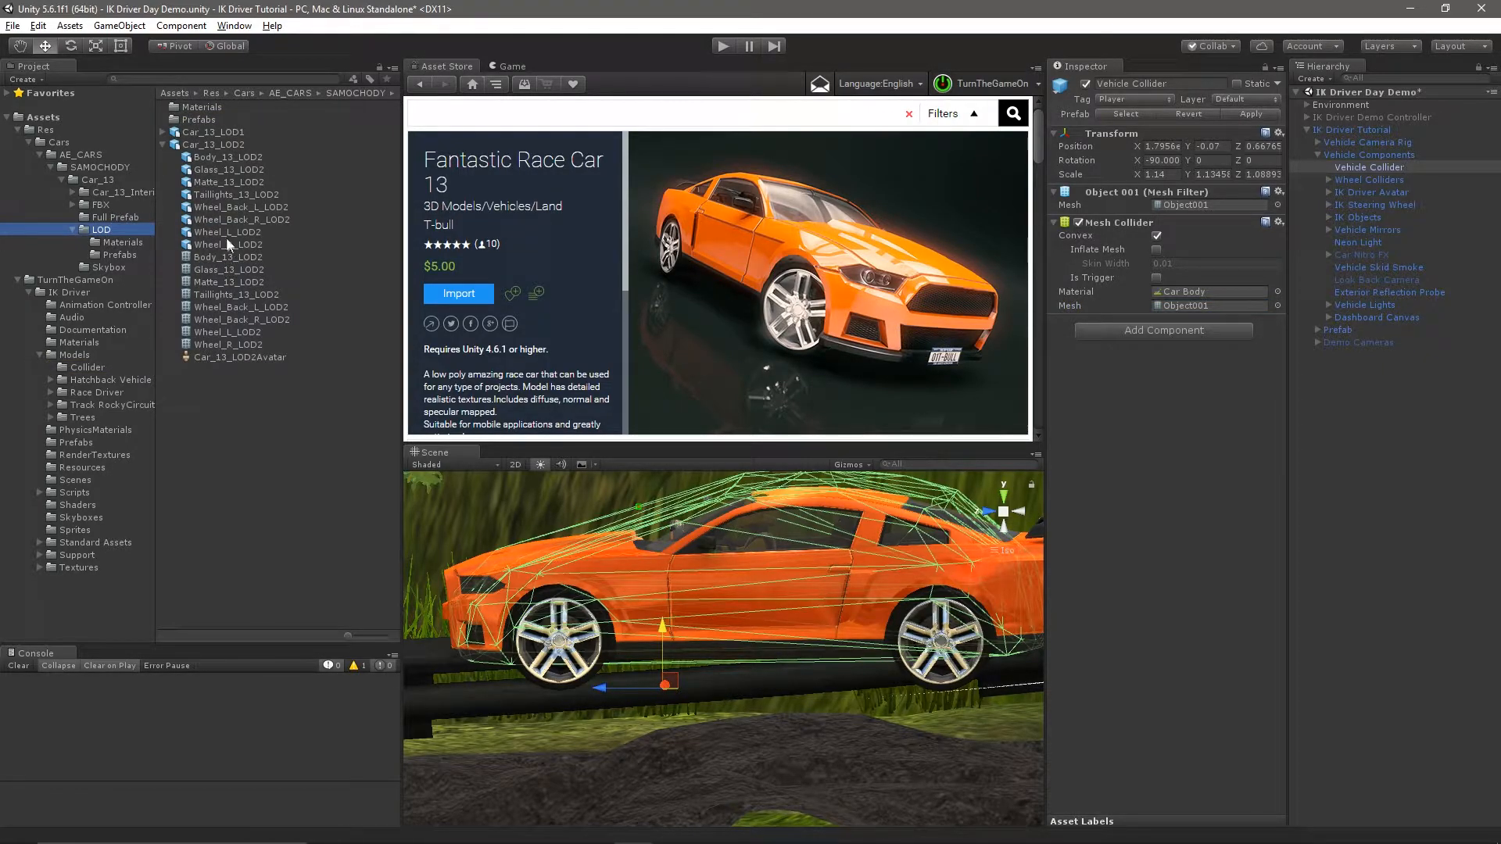
{"action": "left_click", "coordinate": [202, 259]}
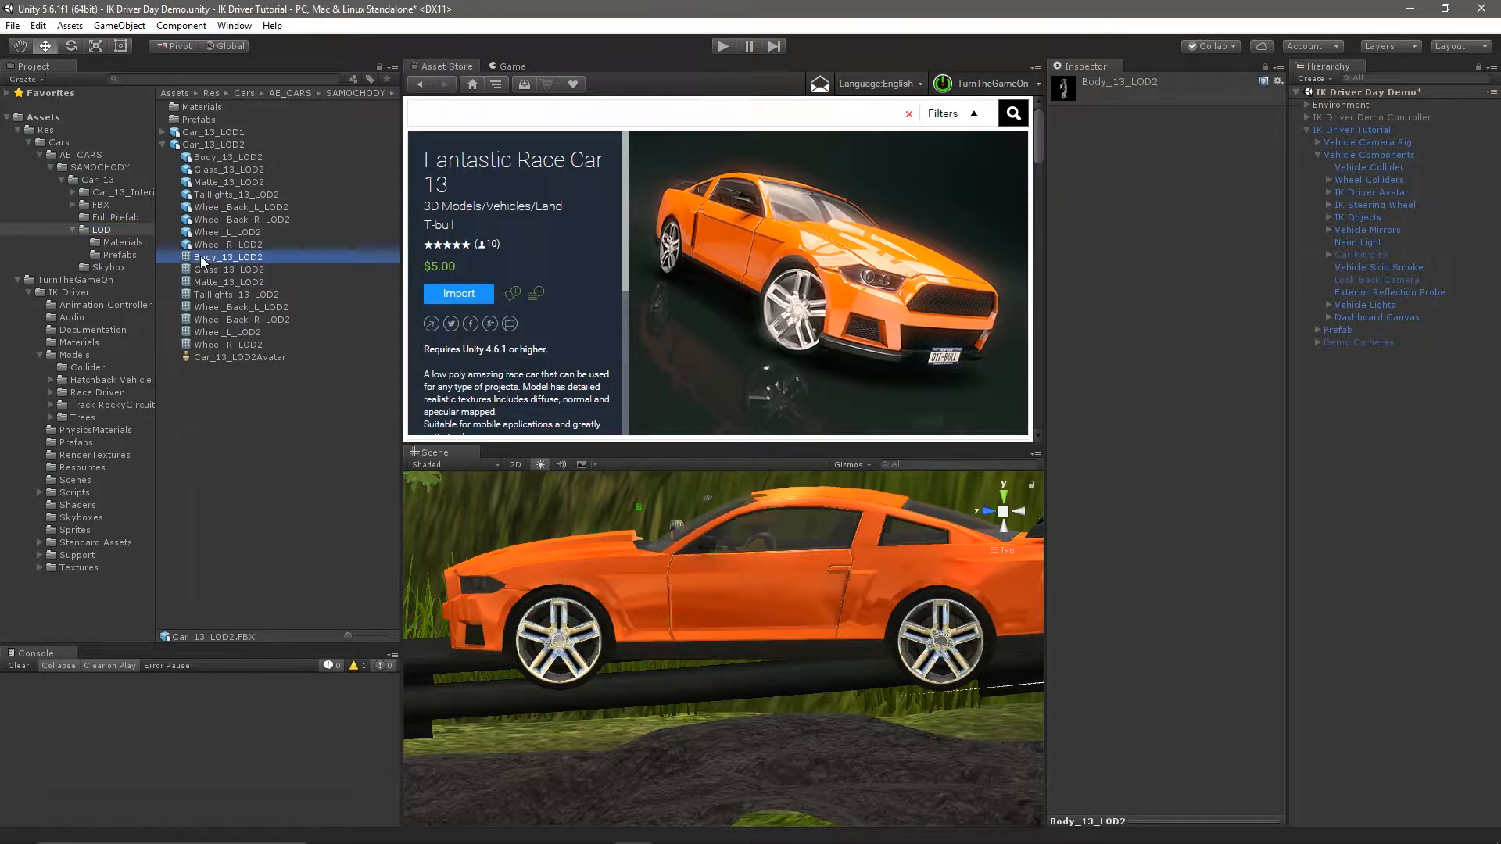
{"action": "left_click", "coordinate": [1369, 168]}
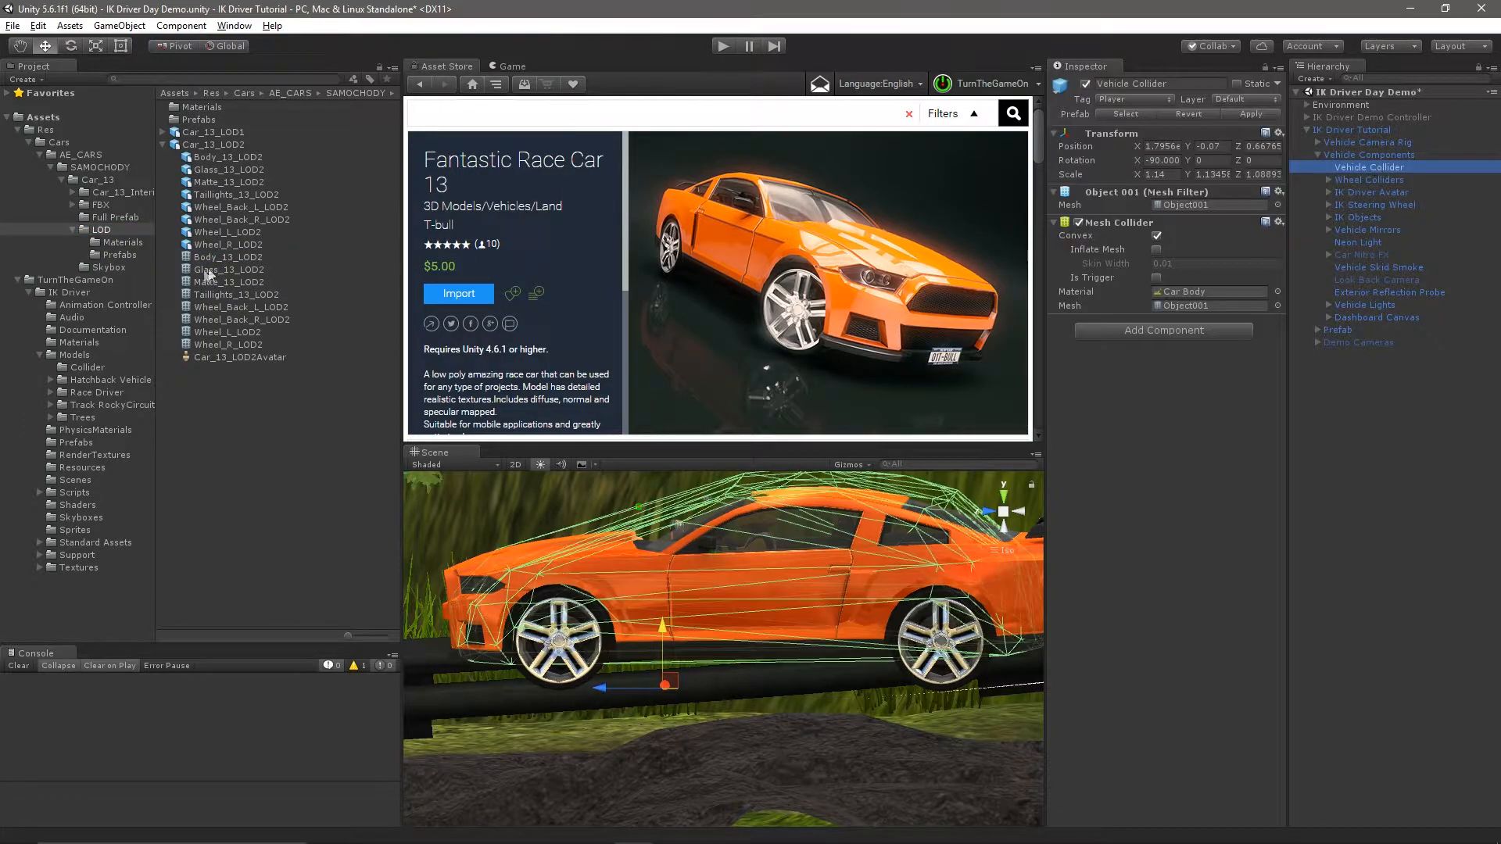
{"action": "left_click_drag", "start_coordinate": [217, 257], "coordinate": [1199, 208]}
{"action": "left_click_drag", "start_coordinate": [226, 255], "coordinate": [1204, 307]}
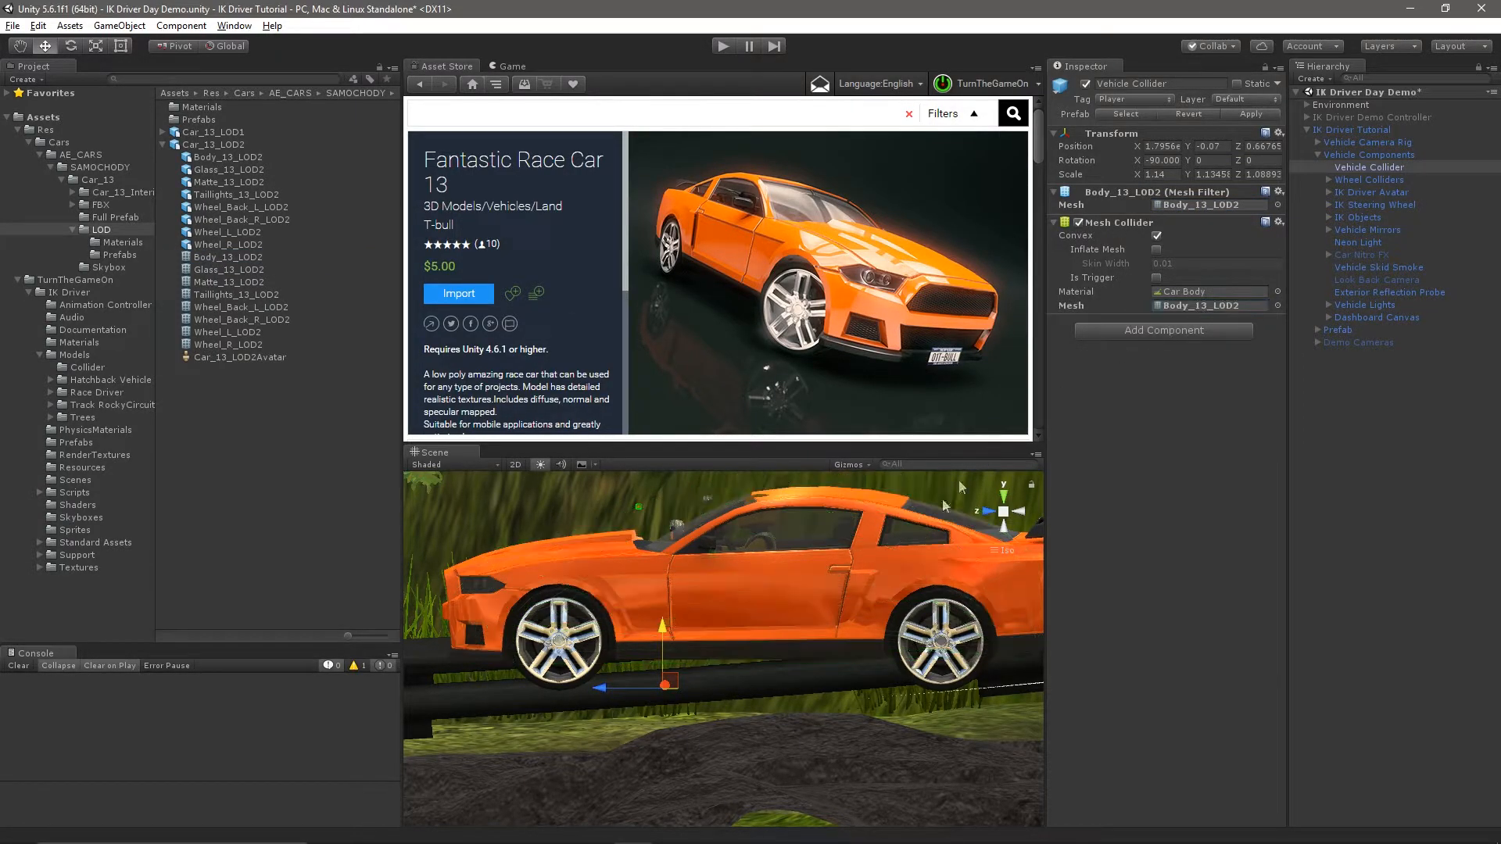
Compare the import scale factor of the Car_13_LOD2 model with that of the Car_13 model used by the full prefab
{"action": "left_click_drag", "start_coordinate": [801, 672], "coordinate": [1014, 630], "text": "alt"}
{"action": "scroll", "coordinate": [935, 659], "scroll_direction": "up", "scroll_amount": 5}
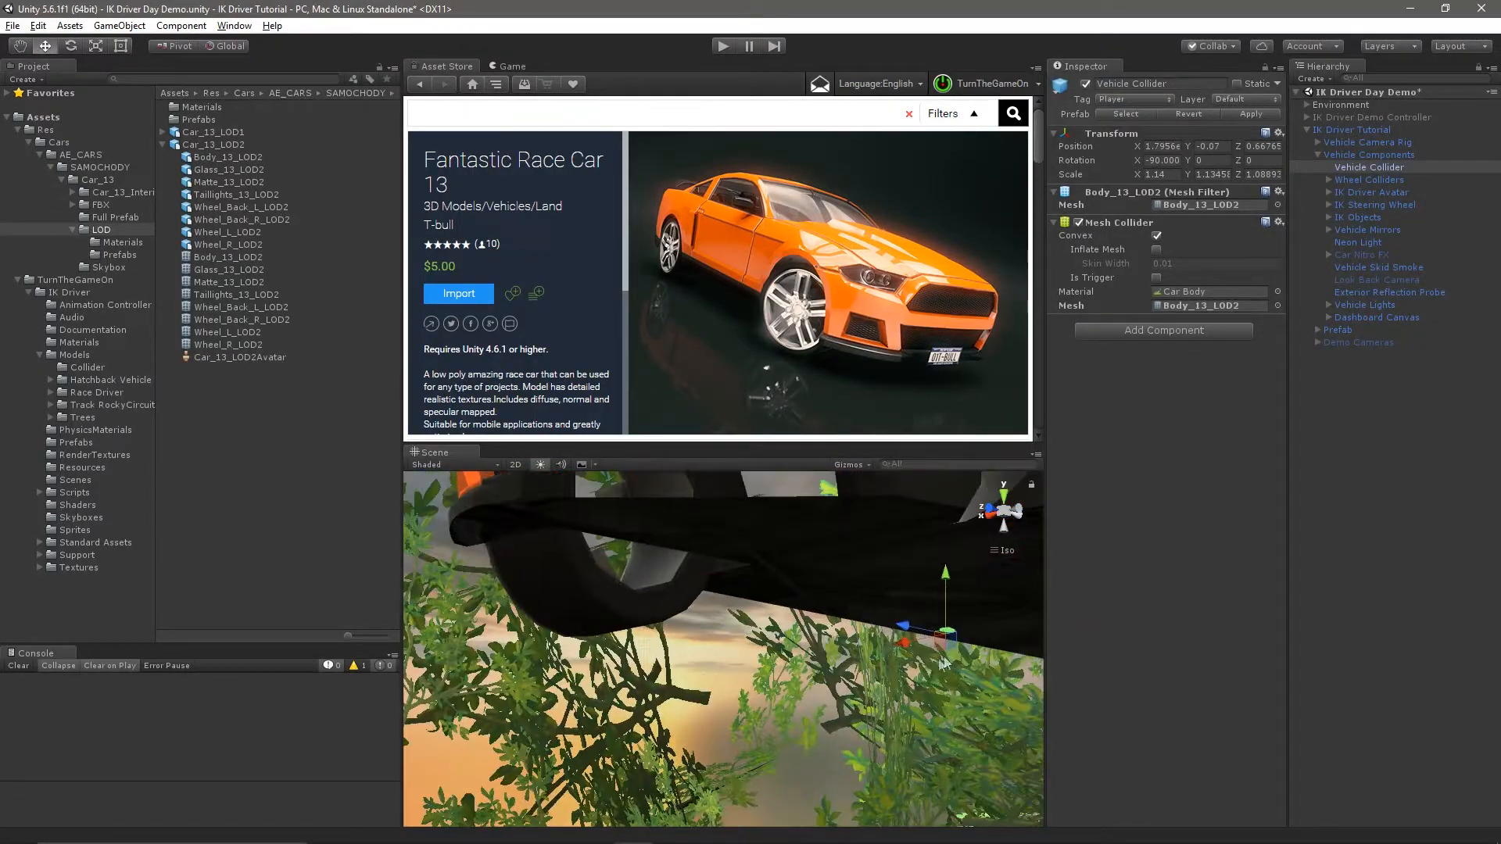
{"action": "left_click", "coordinate": [199, 145]}
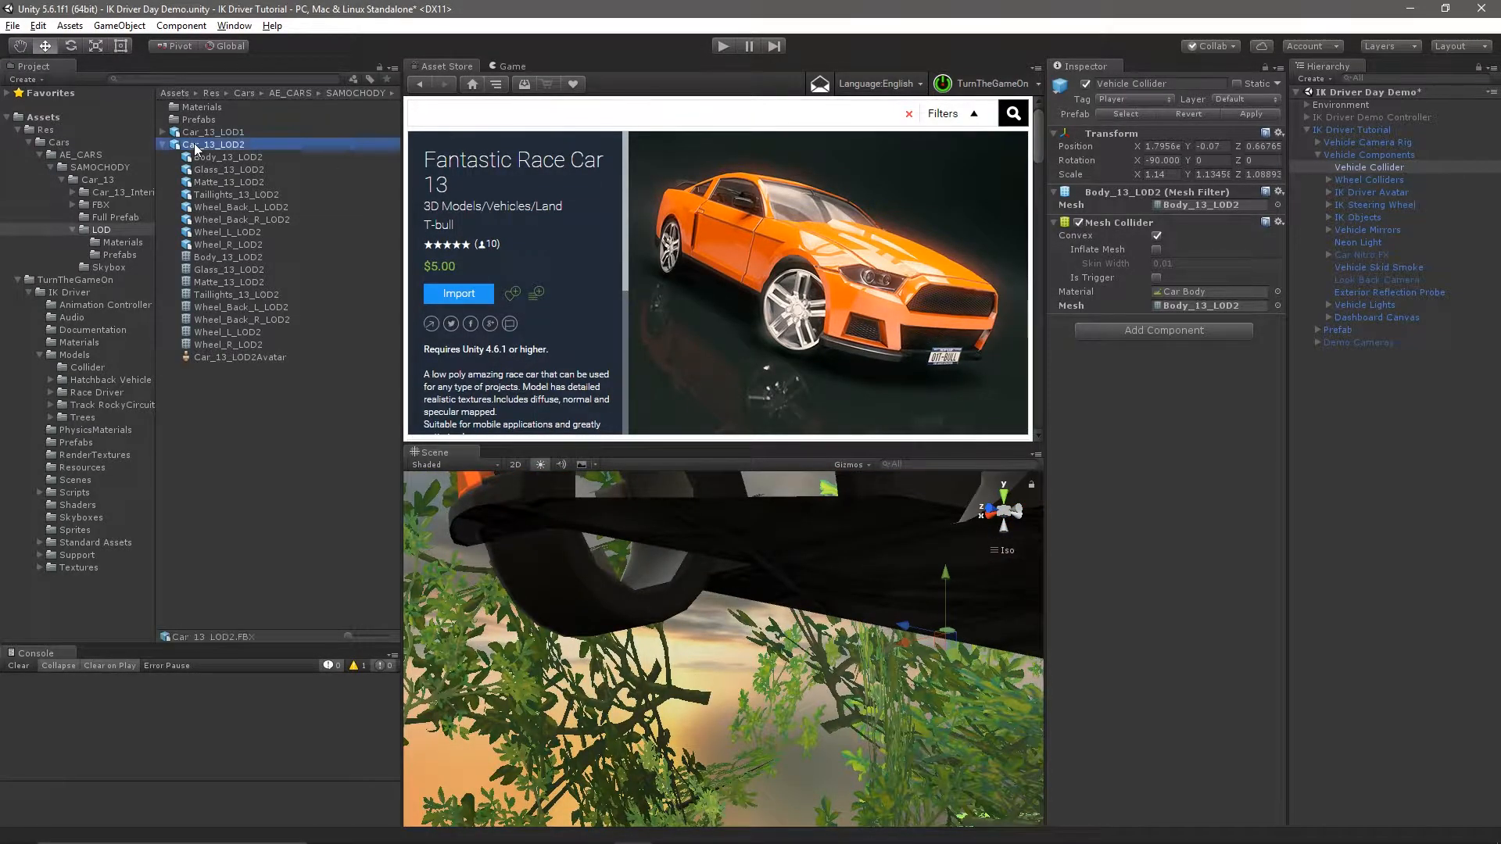
{"action": "left_click", "coordinate": [1159, 152]}
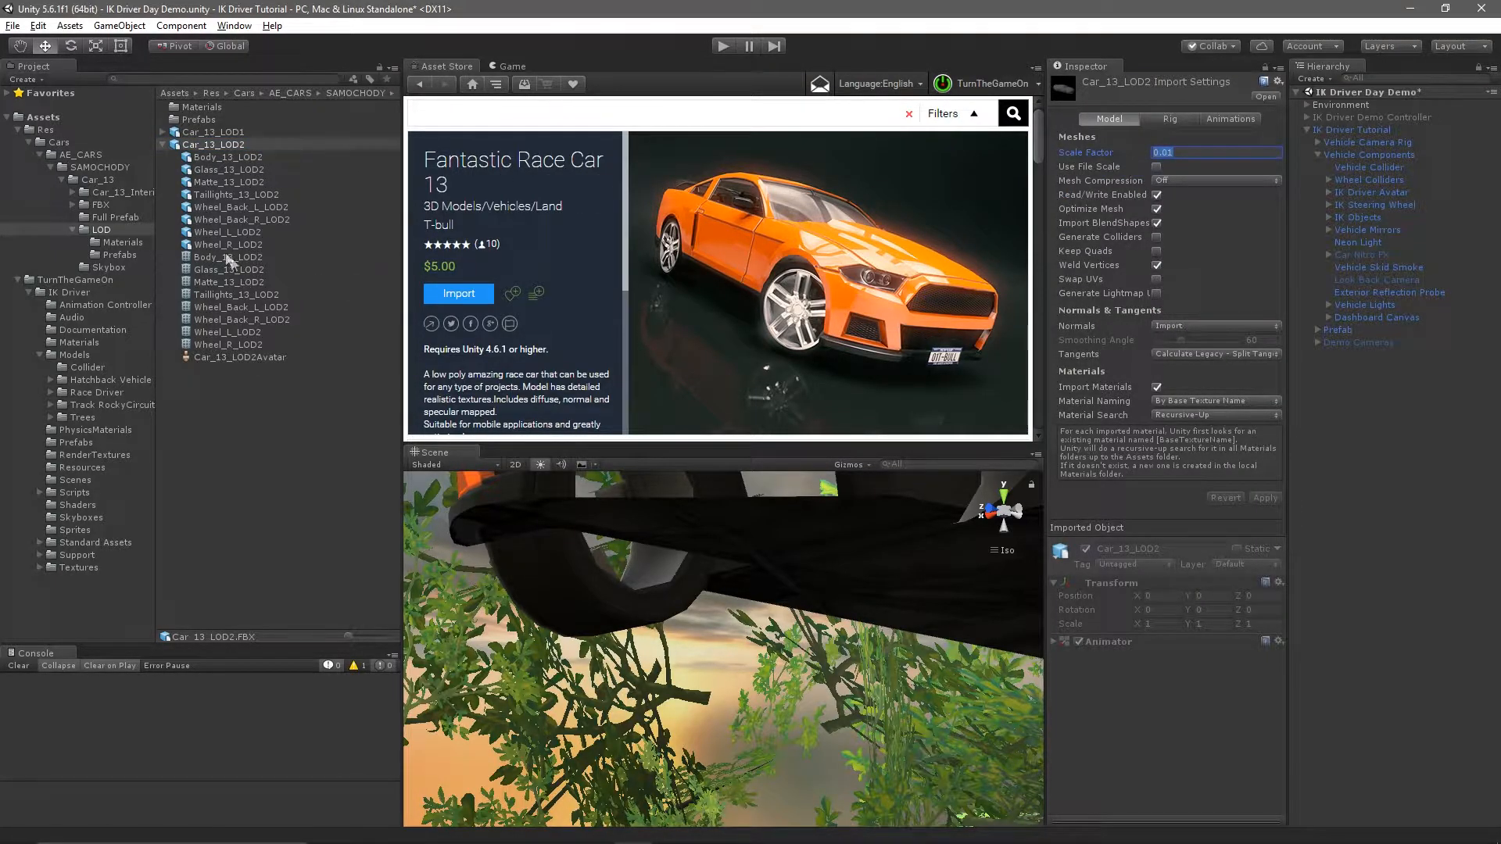
{"action": "left_click", "coordinate": [117, 217]}
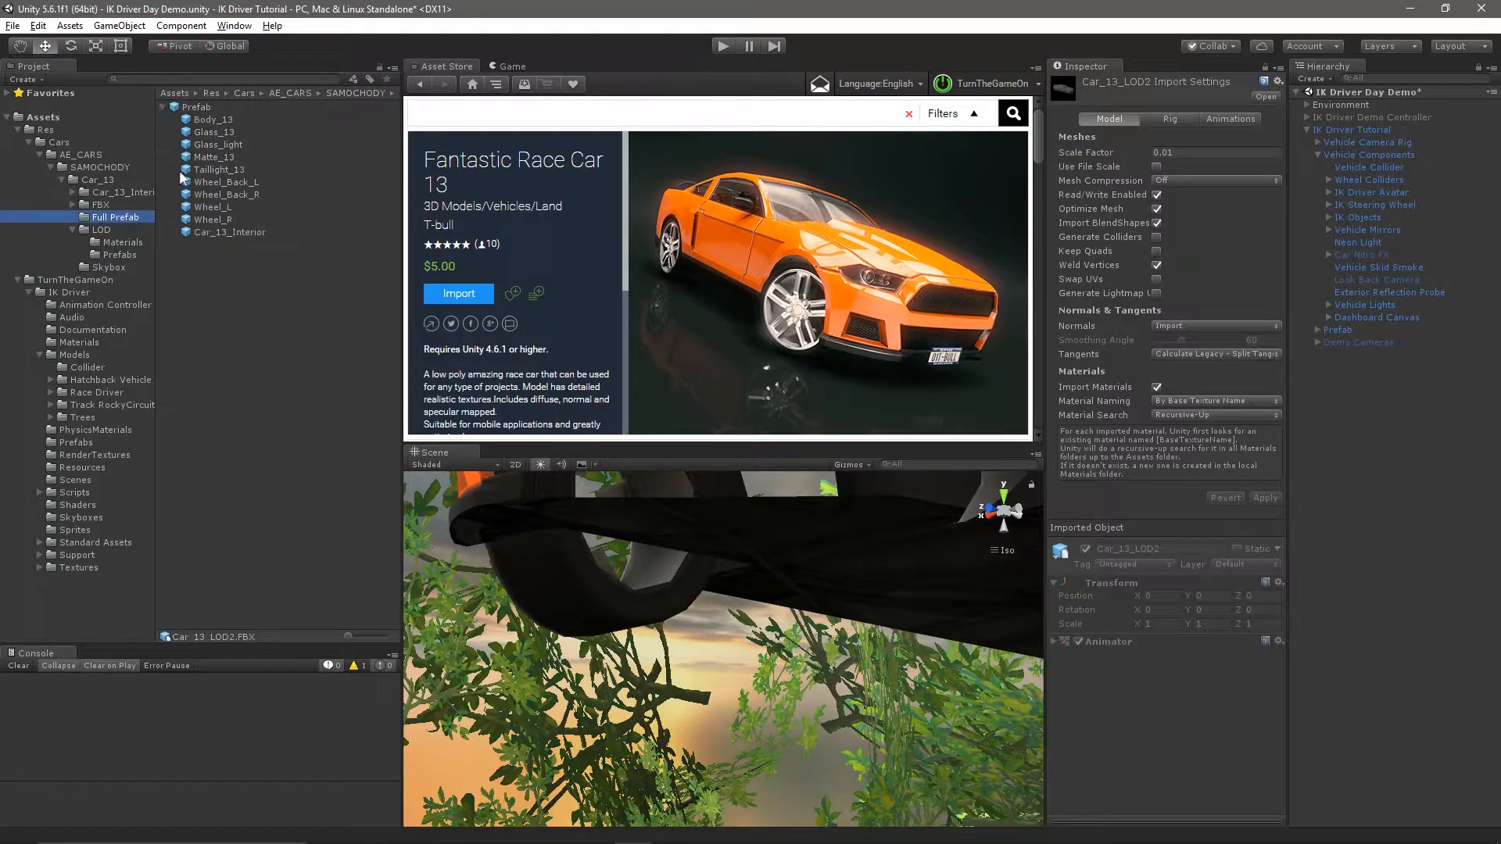
{"action": "left_click", "coordinate": [196, 120]}
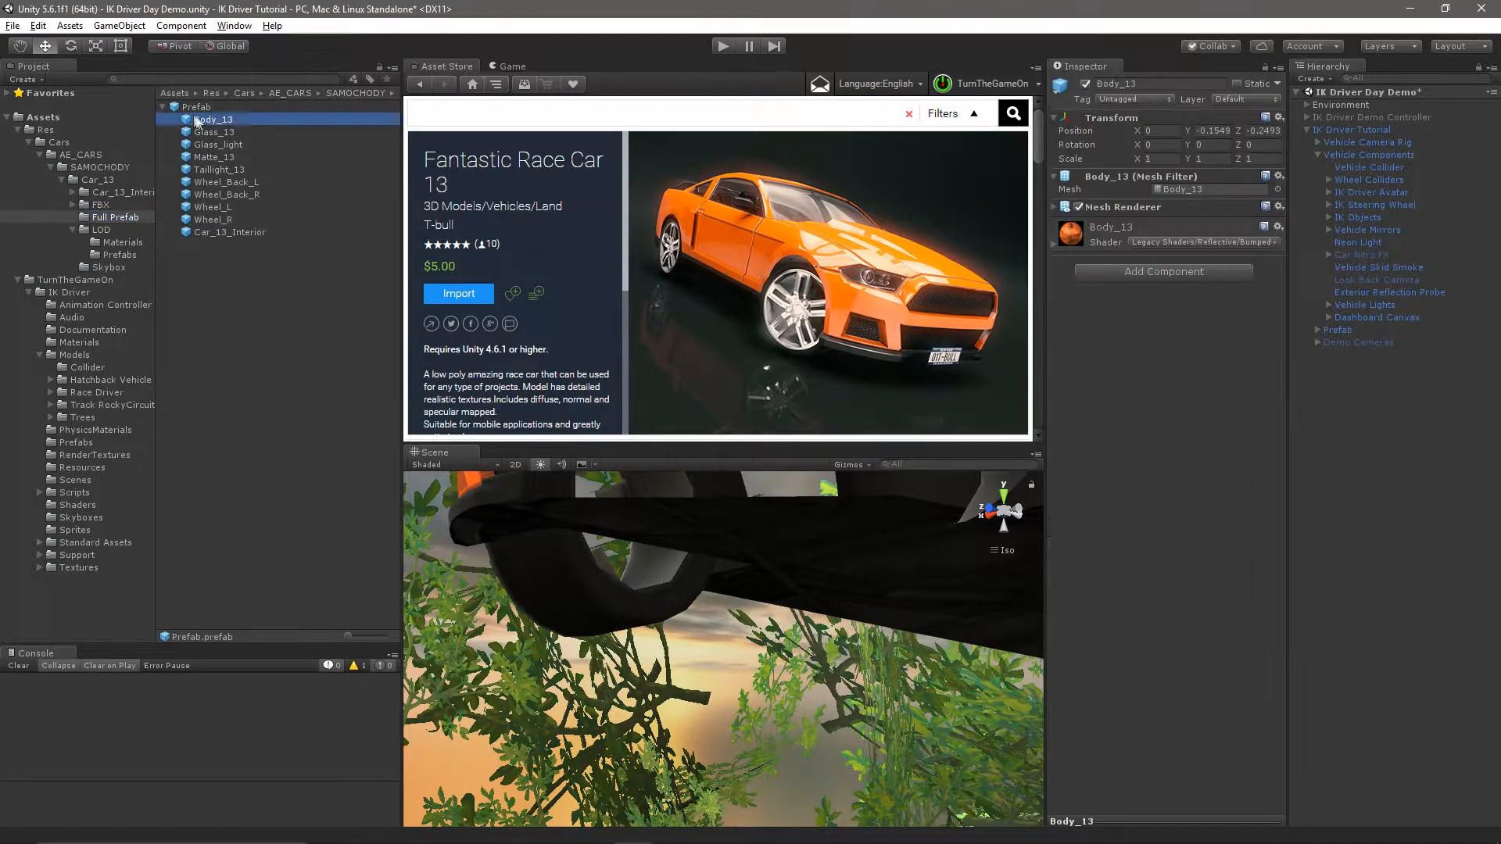
{"action": "left_click", "coordinate": [1185, 190]}
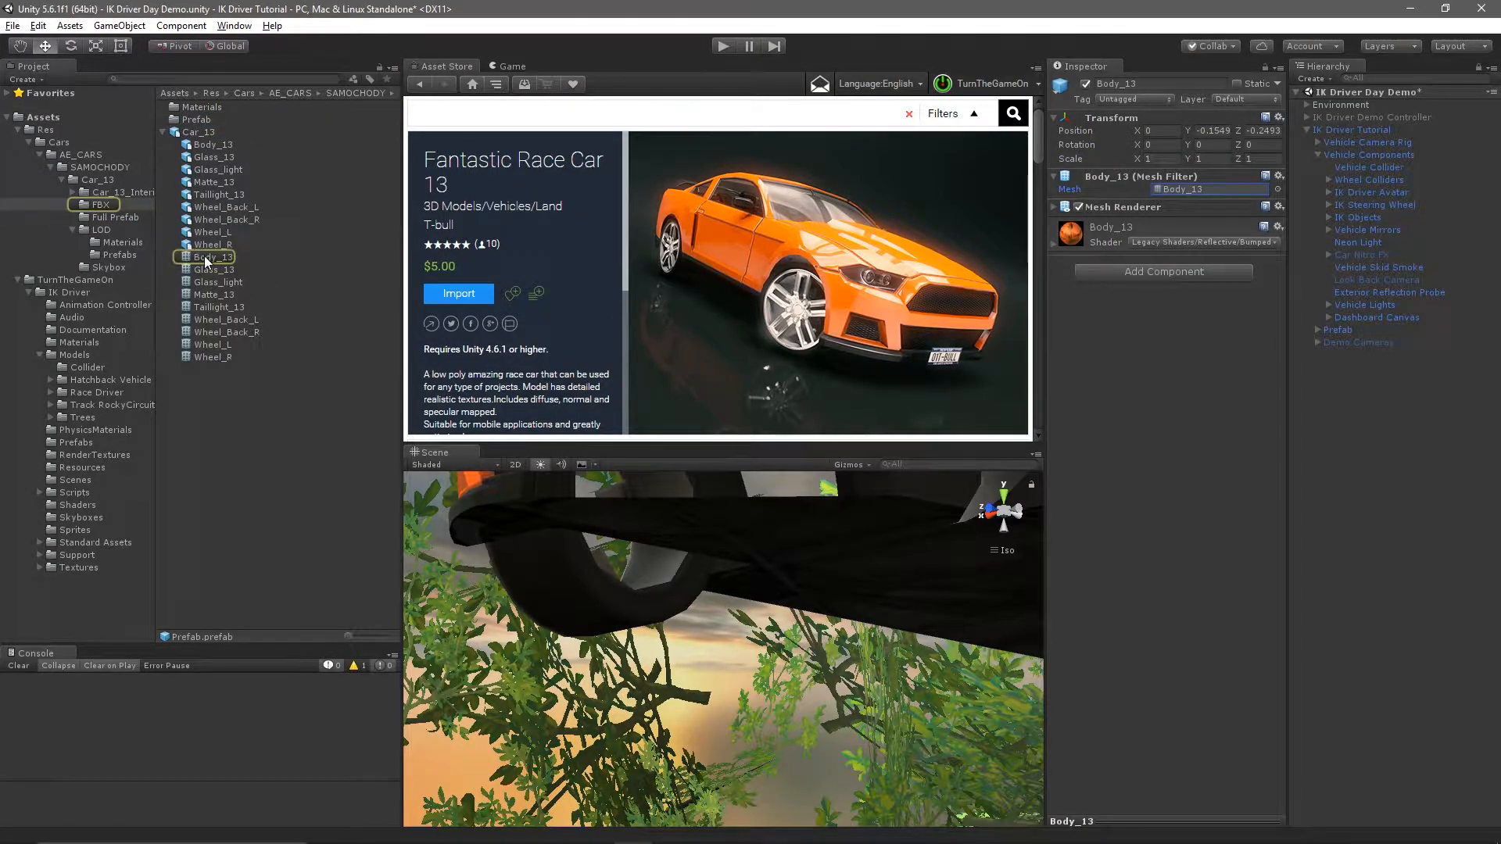
{"action": "left_click", "coordinate": [195, 132]}
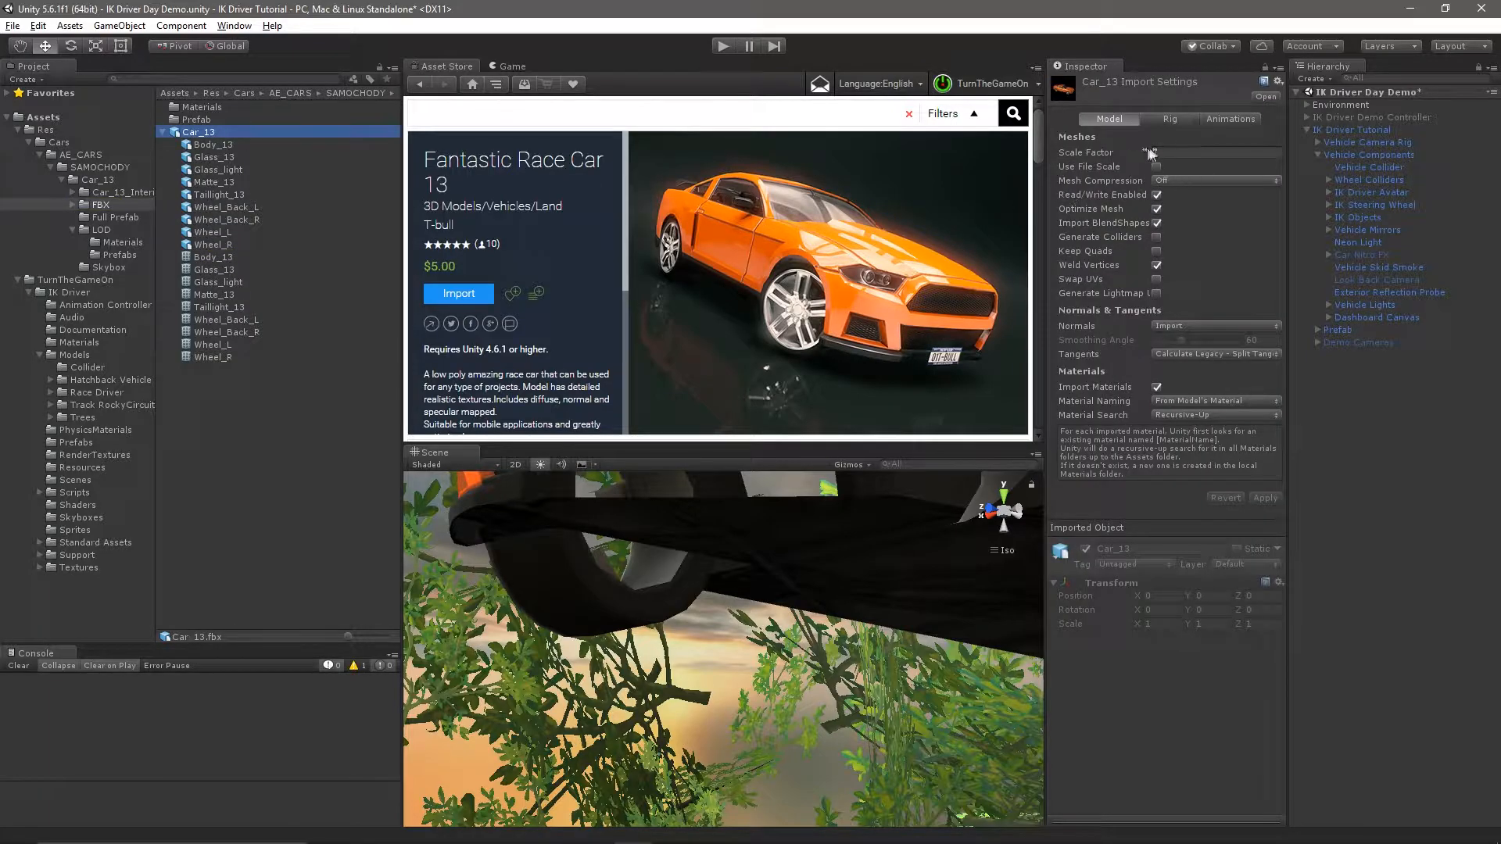
Set the Scale Factor of the Car_13_LOD2 model to 1 and apply the import settings
{"action": "left_click", "coordinate": [103, 229]}
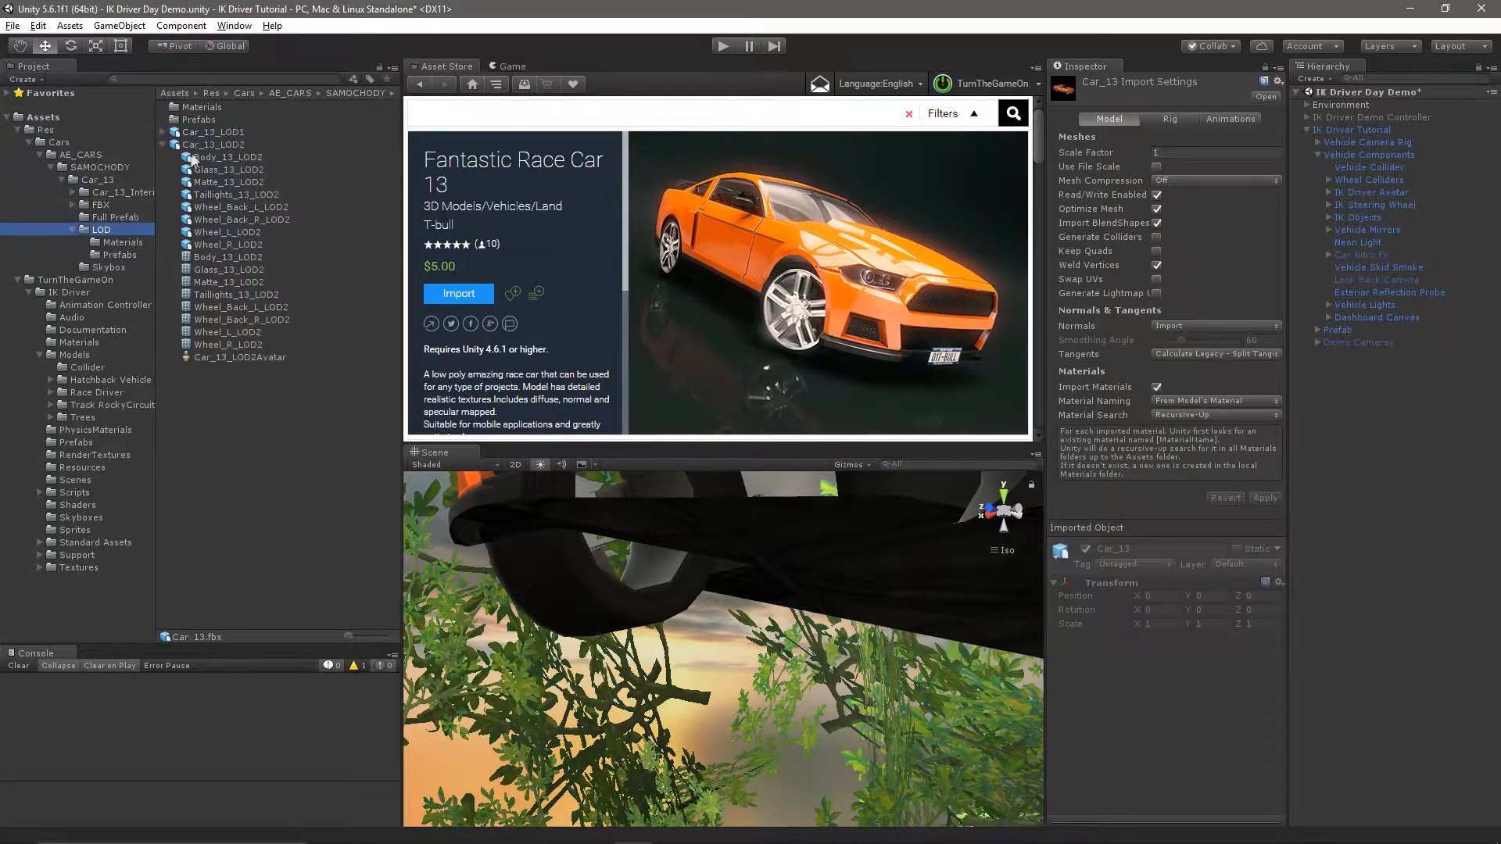
{"action": "left_click", "coordinate": [209, 144]}
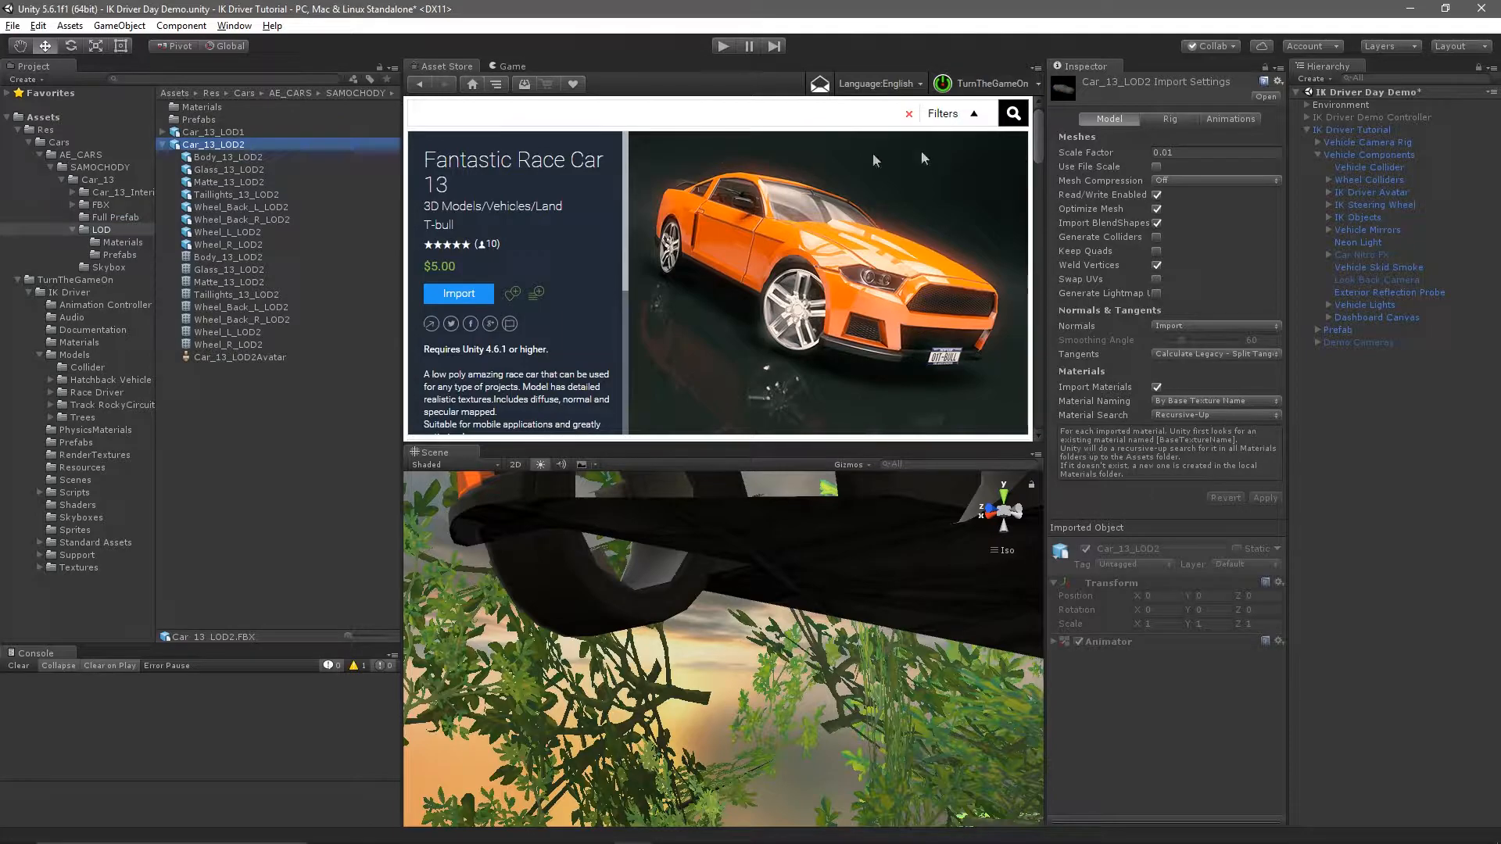
{"action": "left_click", "coordinate": [1202, 151]}
{"action": "type", "text": "1"}
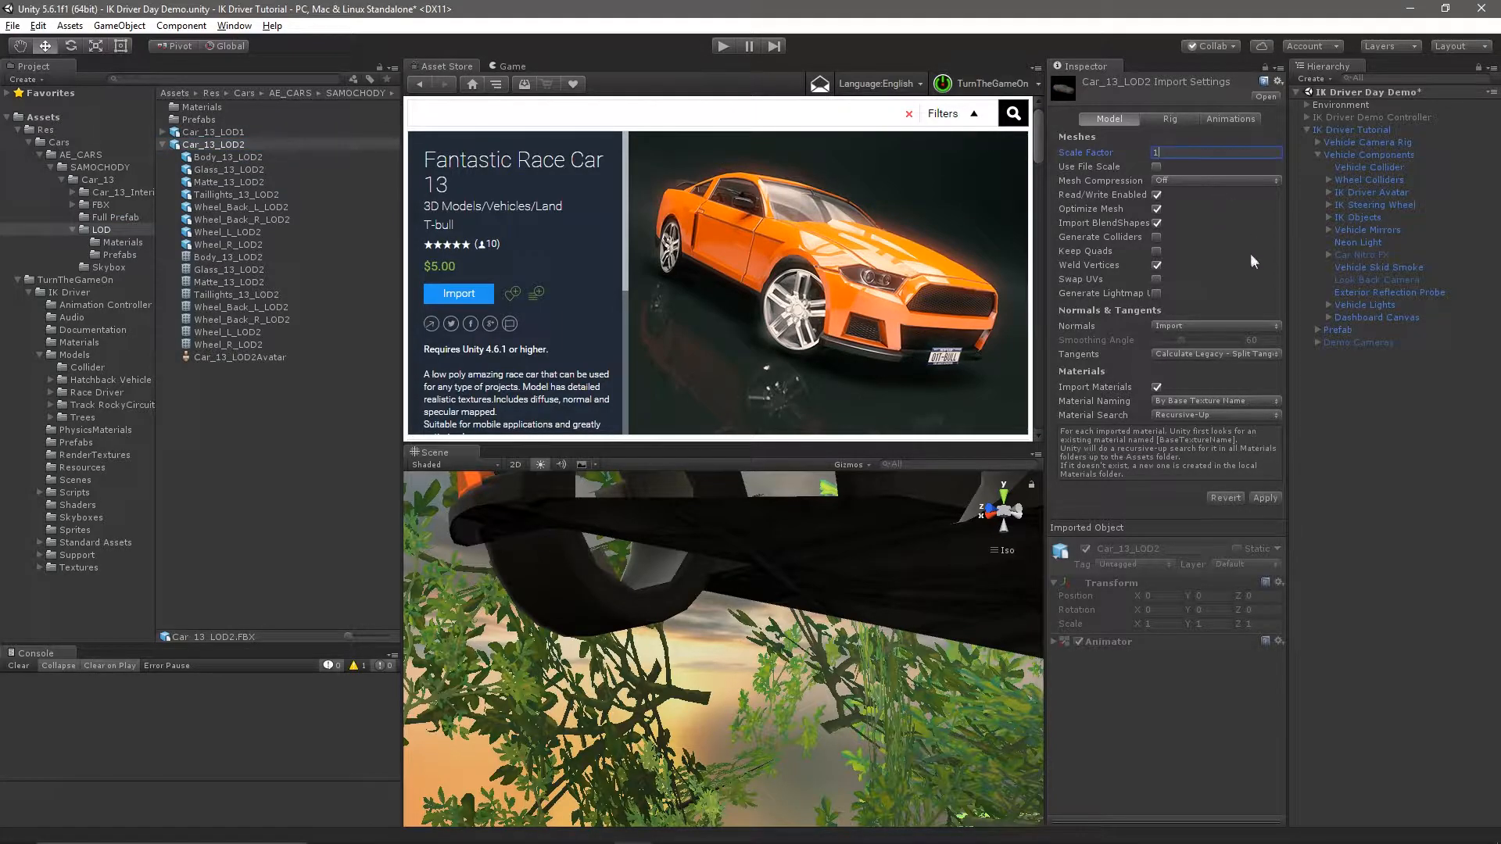
{"action": "left_click", "coordinate": [1270, 498]}
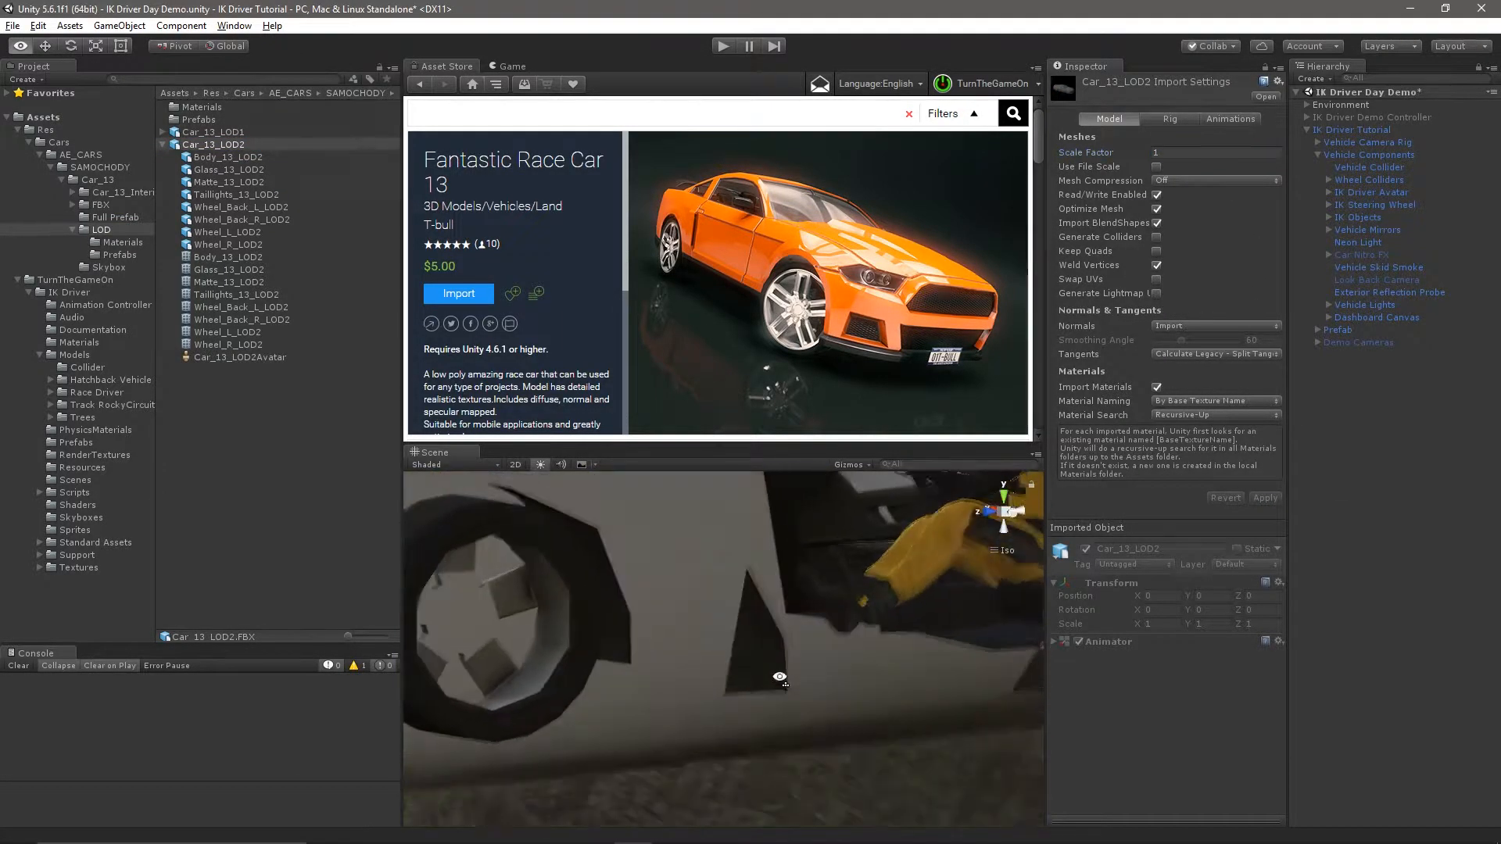
Set the Vehicle Collider's position to X 0, Y 0 and Z -0.1 so that it surrounds the car body
{"action": "scroll", "coordinate": [779, 680], "scroll_direction": "down", "scroll_amount": 5}
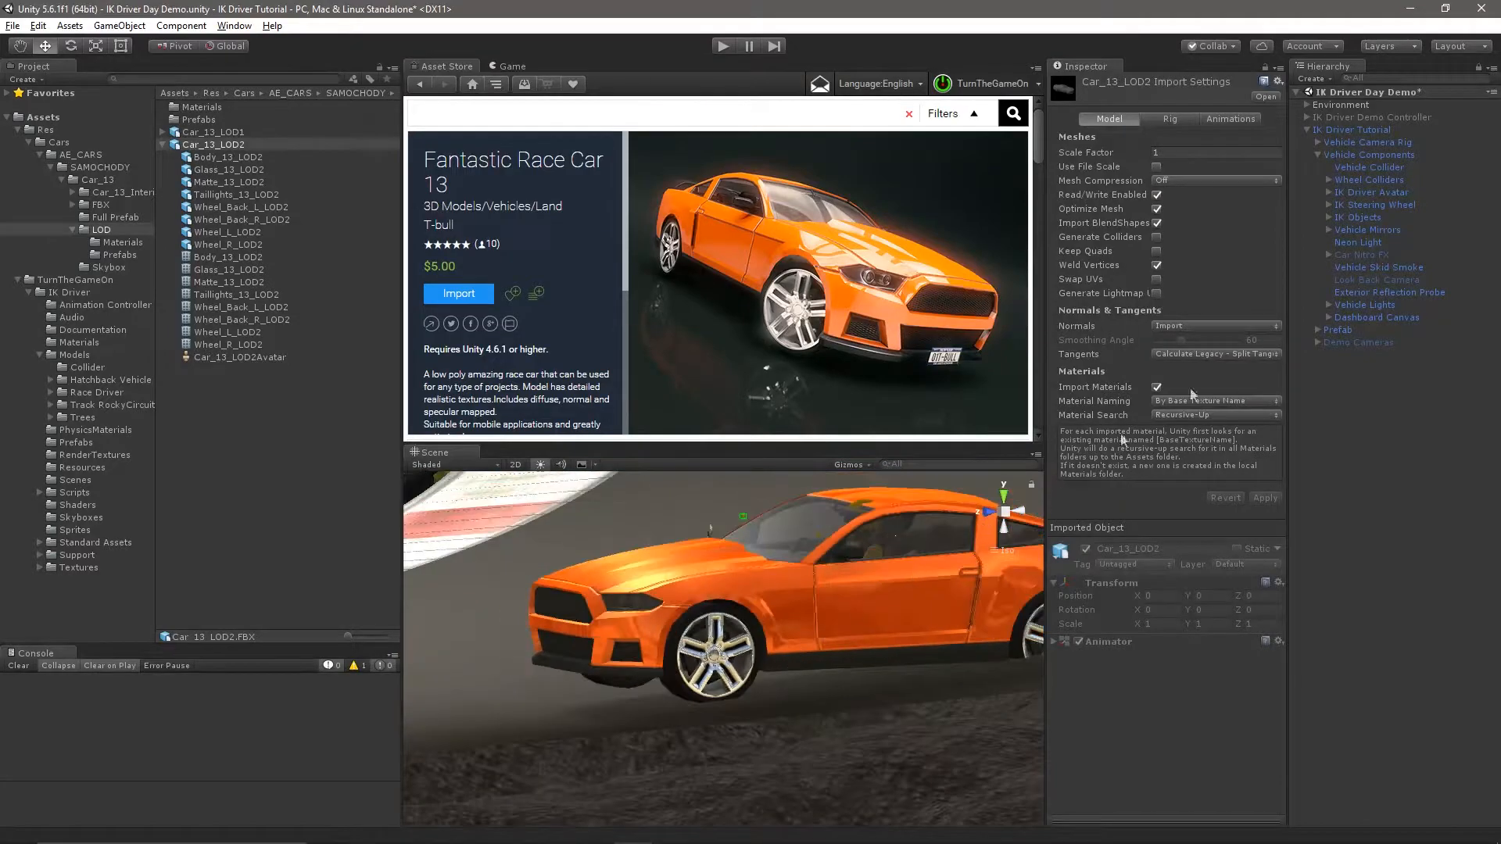
{"action": "left_click", "coordinate": [1367, 168]}
{"action": "left_click_drag", "start_coordinate": [814, 659], "coordinate": [535, 679], "text": "alt"}
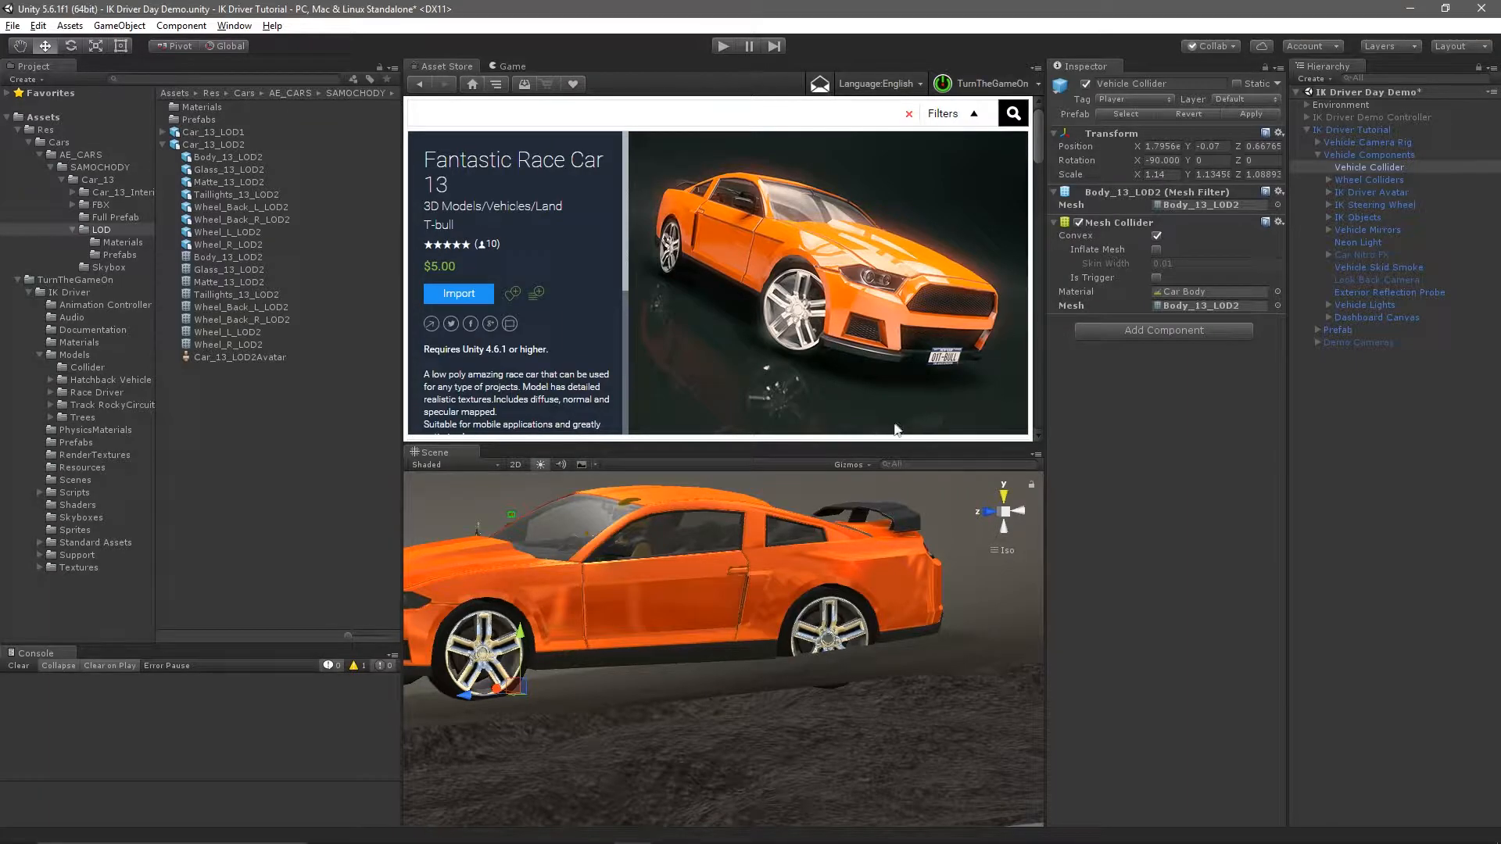
{"action": "key", "text": "e"}
{"action": "key", "text": "r"}
{"action": "left_click_drag", "start_coordinate": [519, 696], "coordinate": [520, 696]}
{"action": "left_click_drag", "start_coordinate": [713, 590], "coordinate": [840, 603], "text": "alt"}
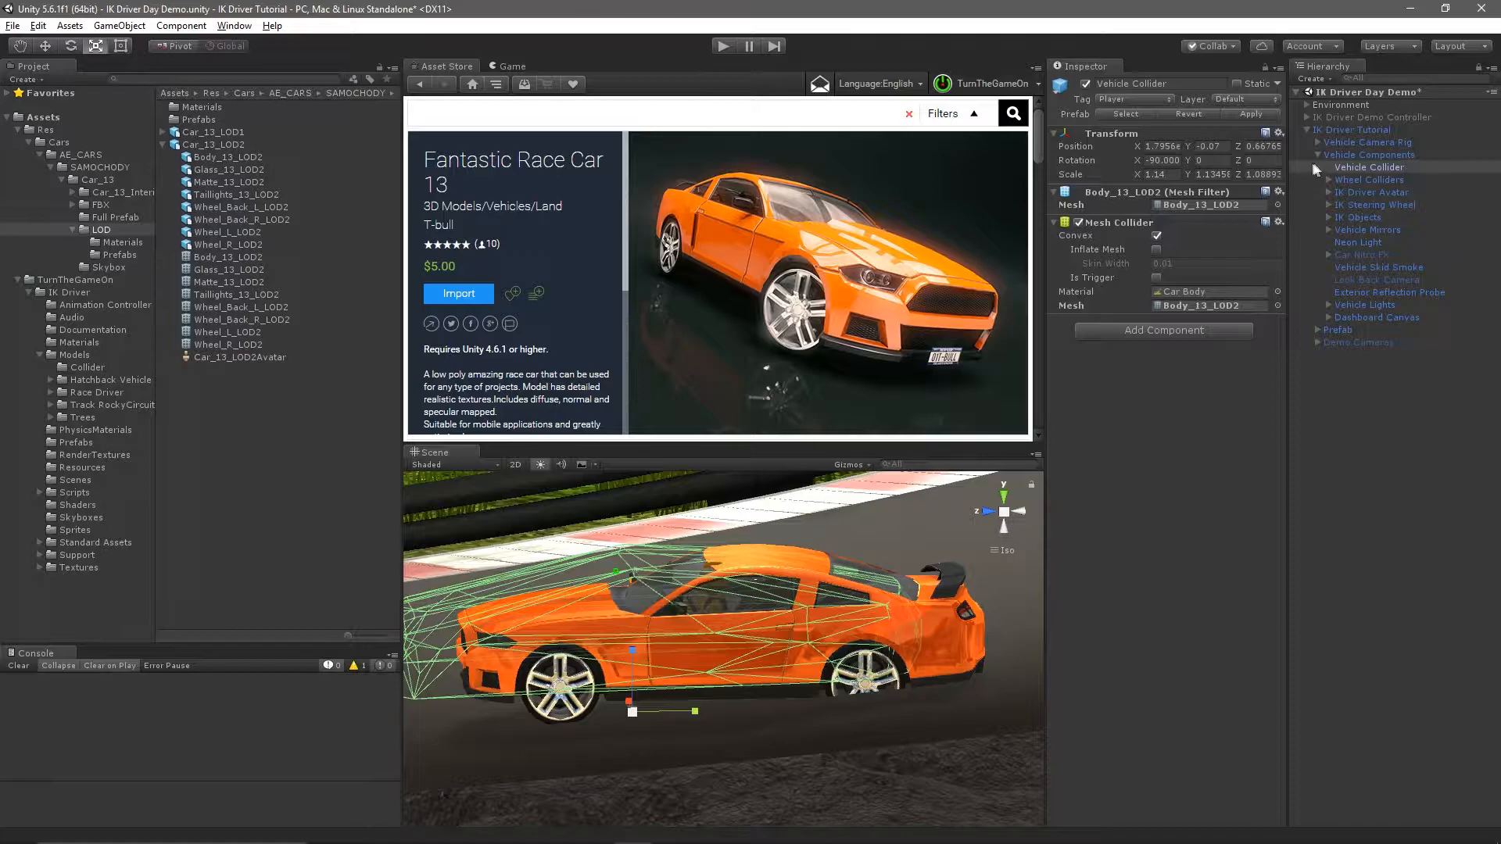
{"action": "type", "text": "0"}
{"action": "key", "text": "Tab"}
{"action": "type", "text": "0"}
{"action": "key", "text": "Tab"}
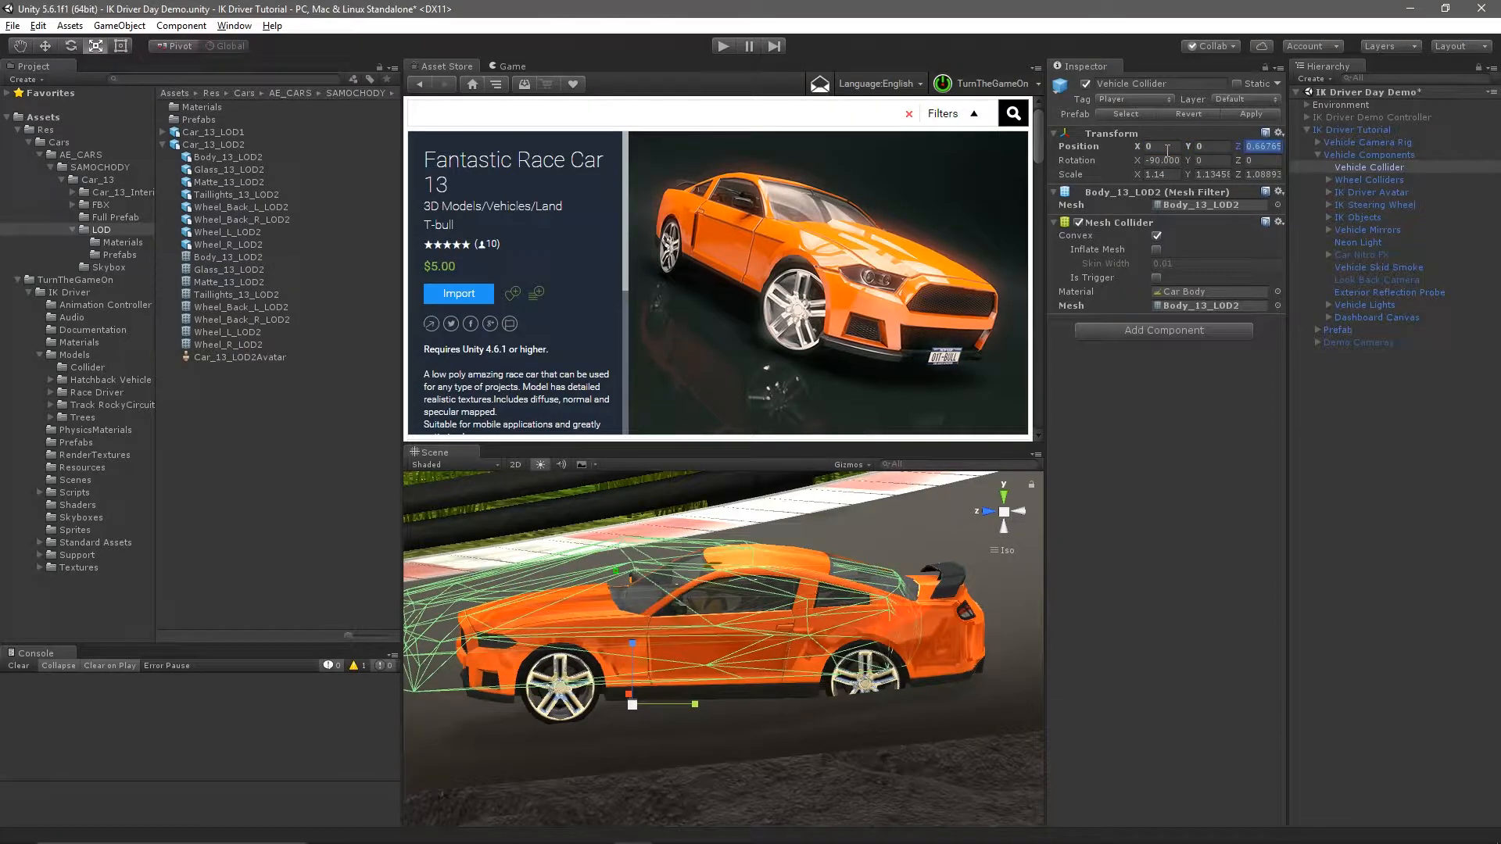
{"action": "type", "text": "-0.1"}
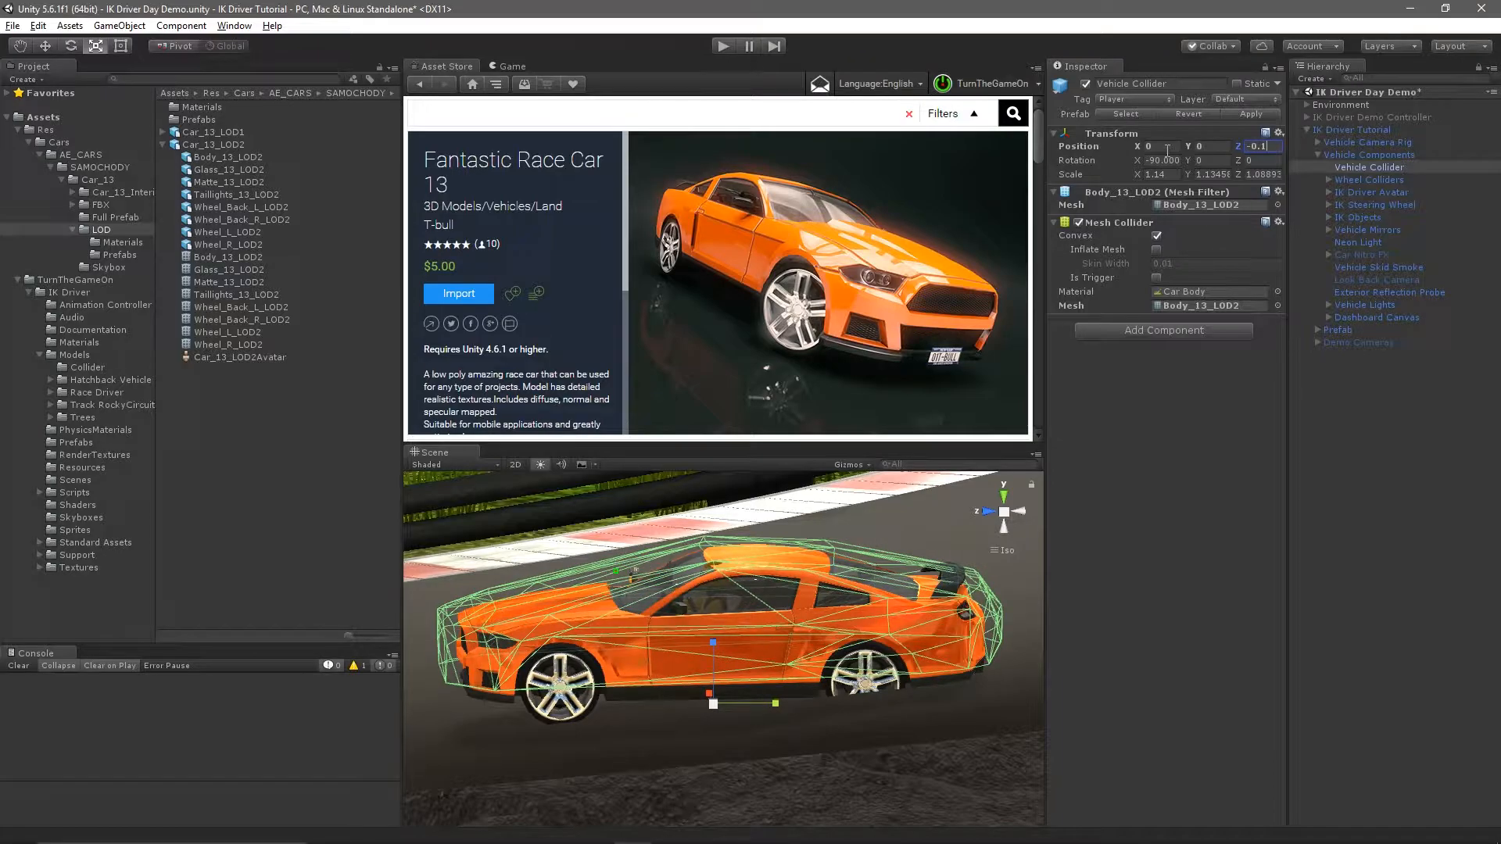
Set the Vehicle Collider's scale to 1.05 on the X, Y and Z axes
{"action": "key", "text": "Tab"}
{"action": "type", "text": "1.05"}
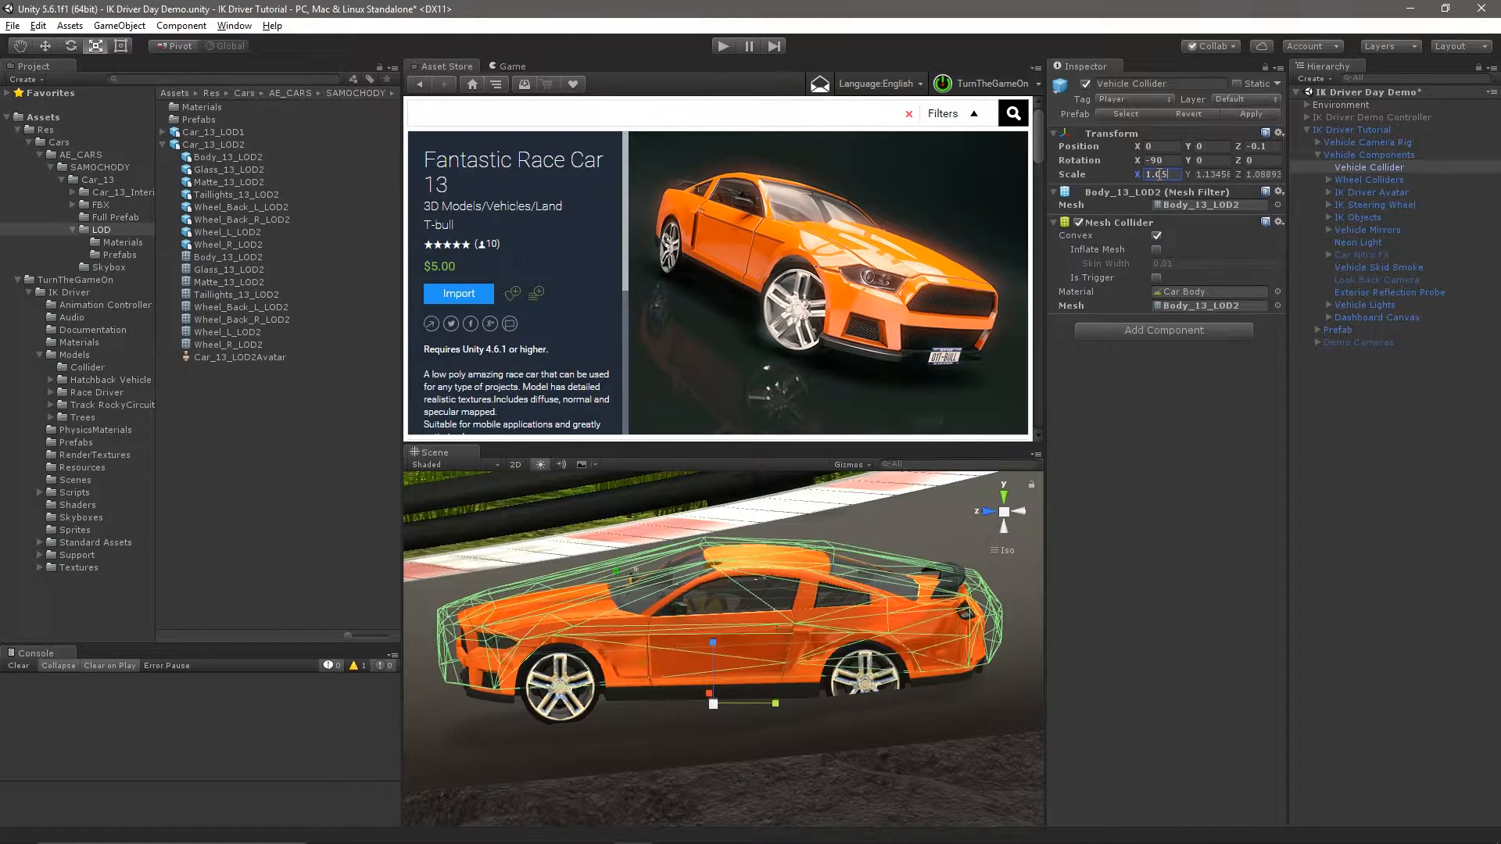
{"action": "type", "text": "1.05"}
{"action": "key", "text": "Tab"}
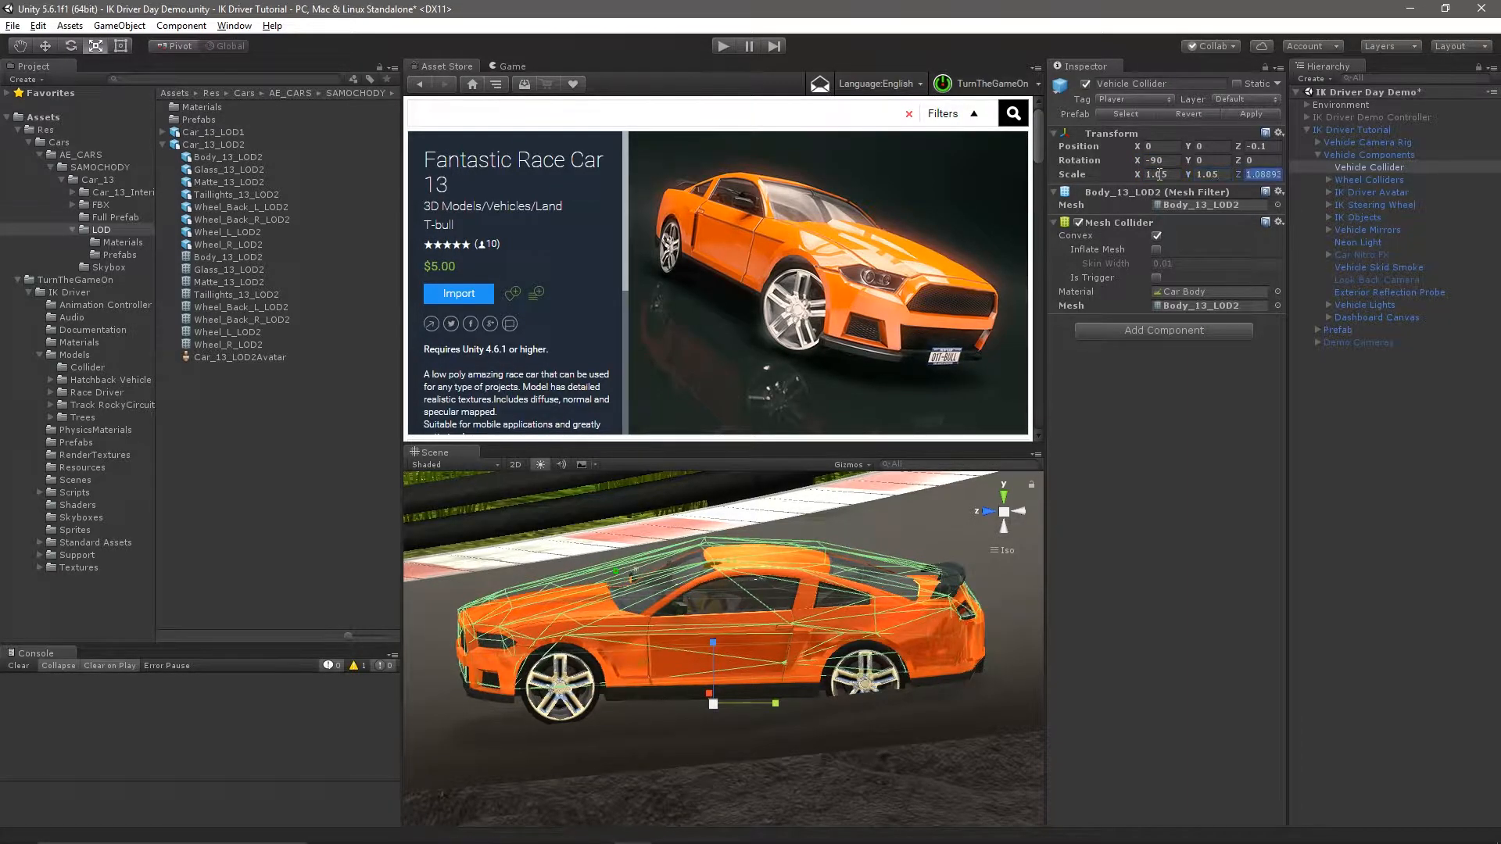
{"action": "type", "text": "1.05"}
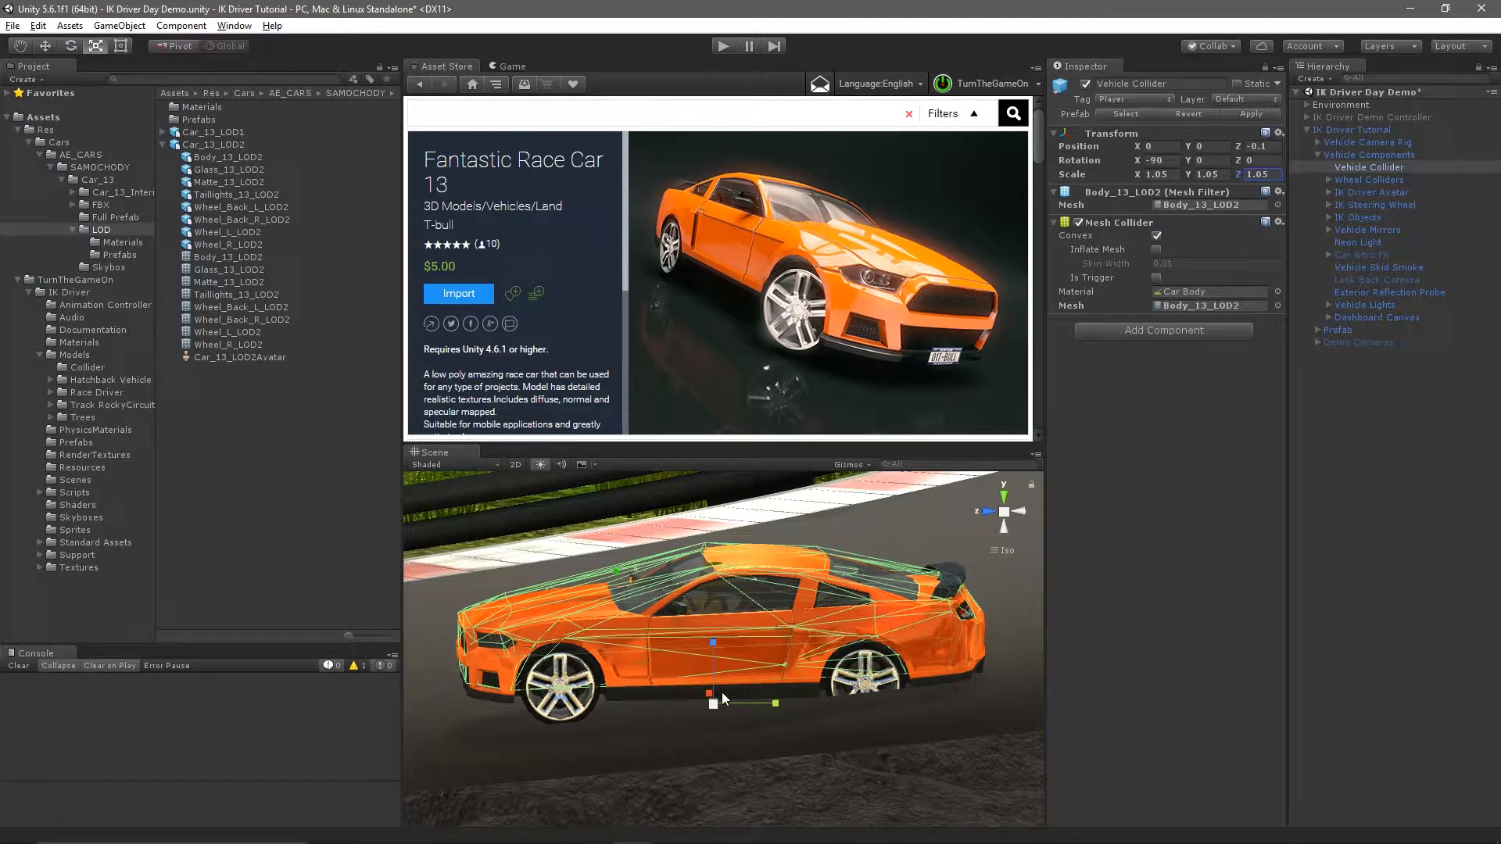
Move IK Driver Avatar, IK Steering Wheel and IK Objects together rearward along Z, towards the car's front seat
{"action": "type", "text": "w"}
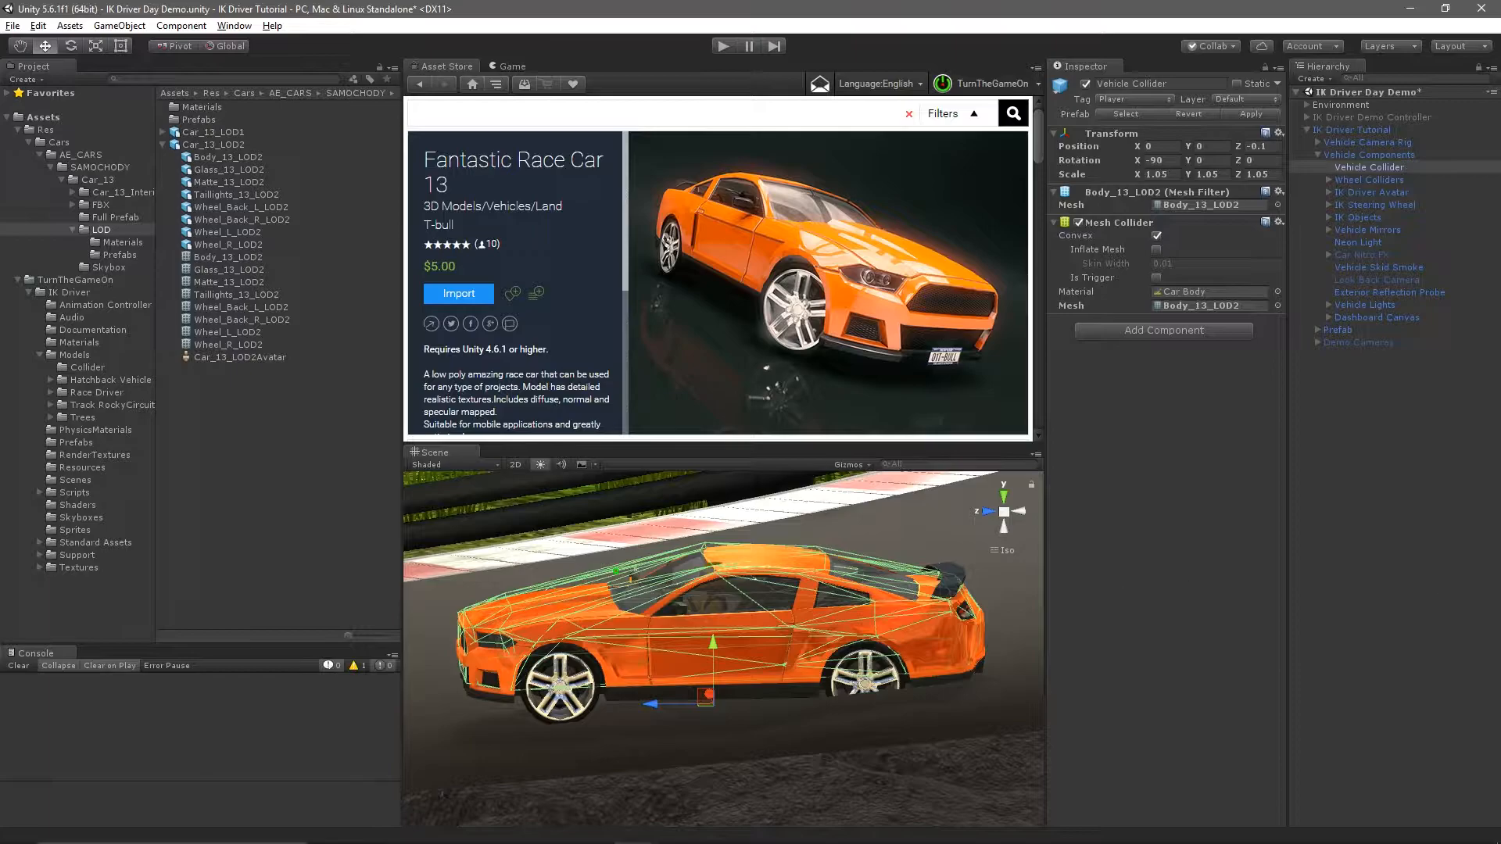
{"action": "left_click", "coordinate": [1354, 192]}
{"action": "left_click", "coordinate": [1363, 214], "text": "shift"}
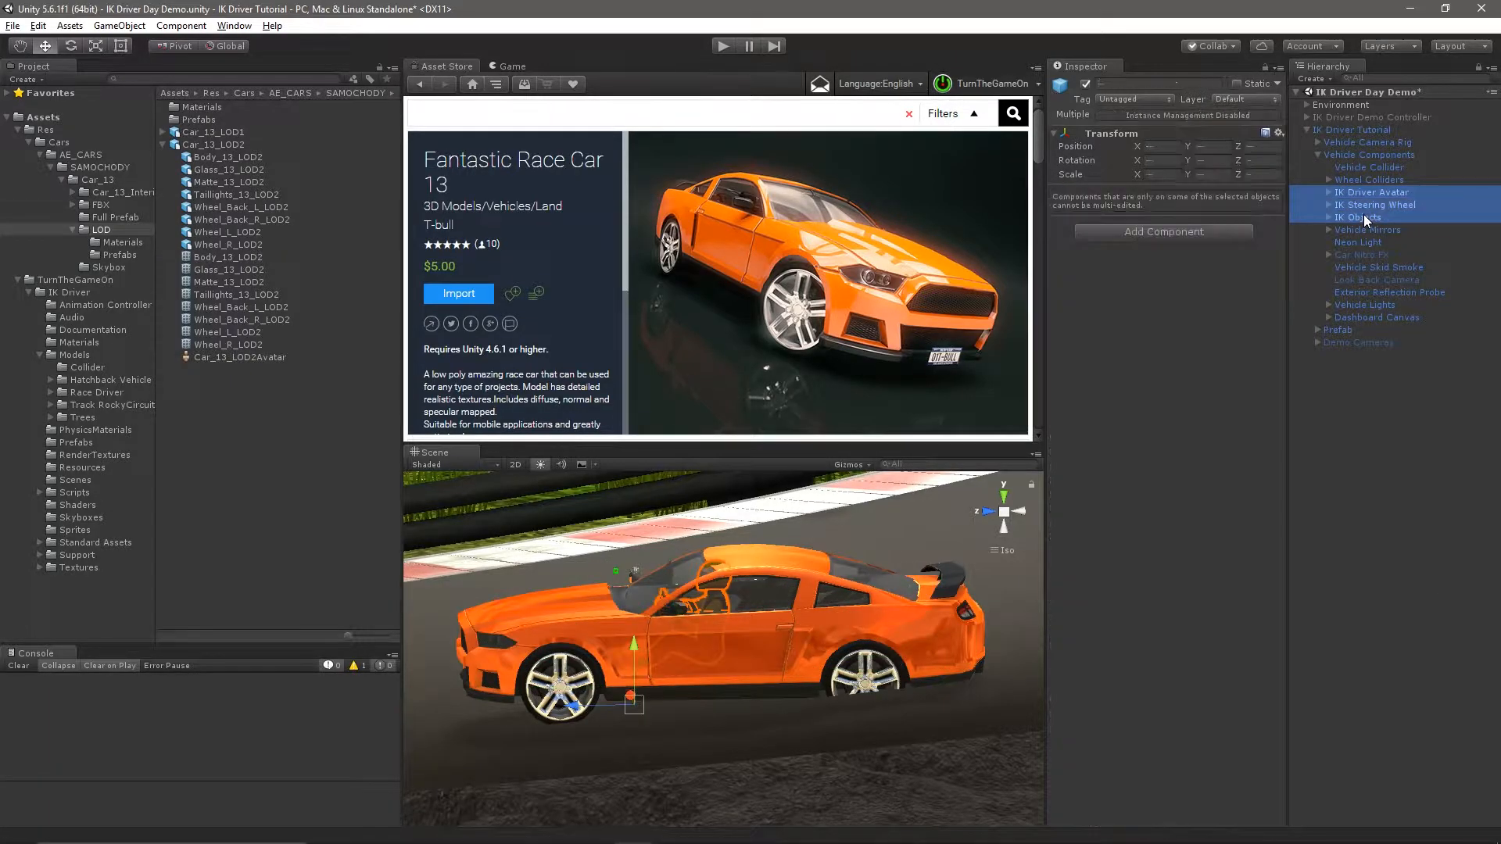
{"action": "scroll", "coordinate": [759, 659], "scroll_direction": "up", "scroll_amount": 5}
{"action": "right_click_drag", "start_coordinate": [634, 606], "coordinate": [1236, 754]}
{"action": "middle_click_drag", "start_coordinate": [879, 605], "coordinate": [689, 740]}
{"action": "right_click_drag", "start_coordinate": [687, 739], "coordinate": [954, 599]}
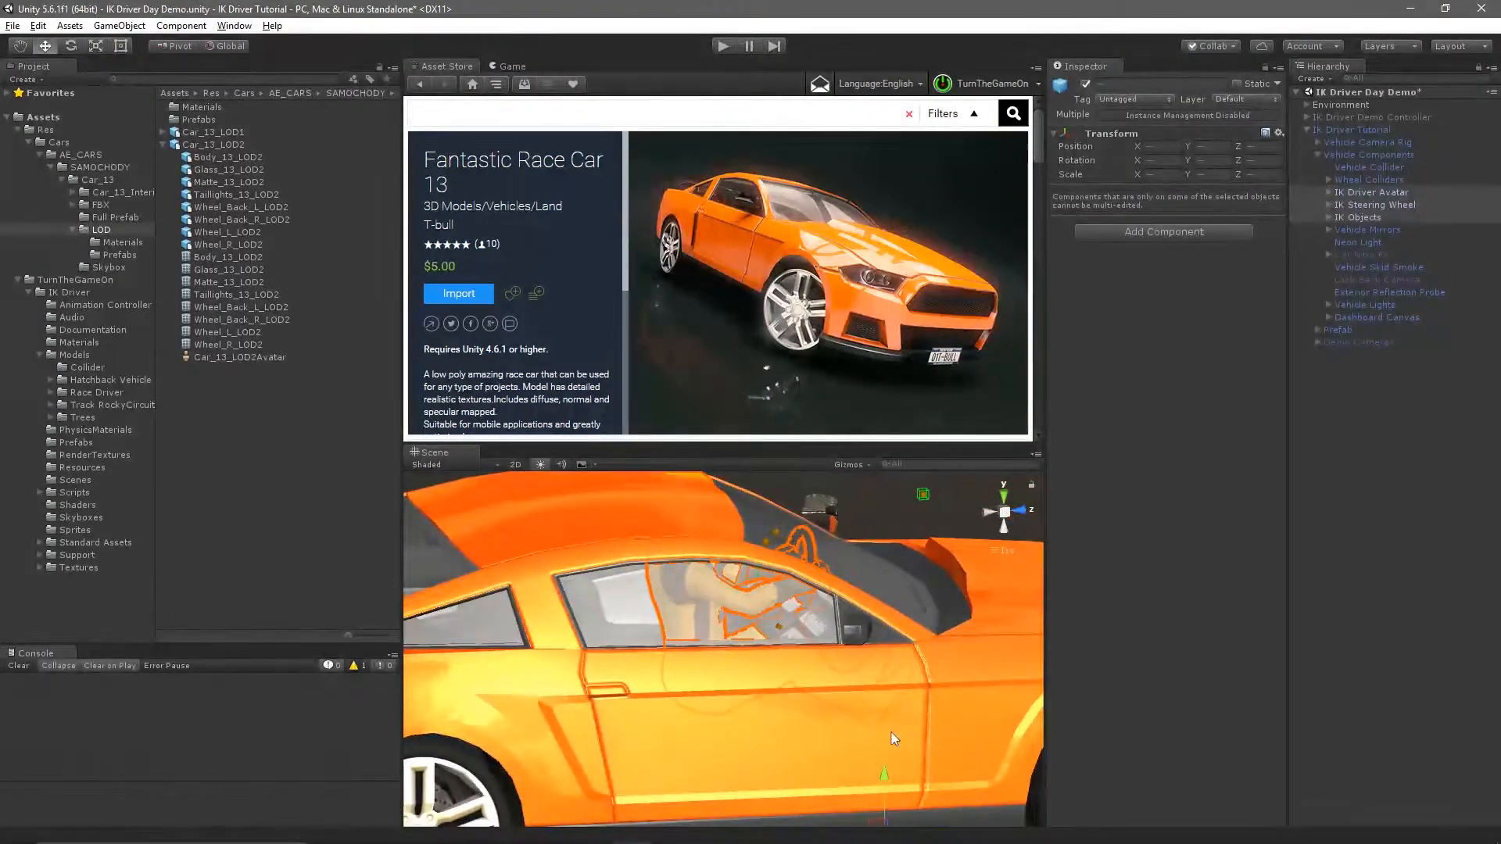
{"action": "scroll", "coordinate": [891, 737], "scroll_direction": "down", "scroll_amount": 3}
{"action": "middle_click_drag", "start_coordinate": [891, 737], "coordinate": [874, 683]}
{"action": "left_click_drag", "start_coordinate": [912, 767], "coordinate": [851, 767]}
In a maximized Scene view, nudge the three selected IK objects slightly further rearward and fine-tune their height inside the cabin
{"action": "right_click_drag", "start_coordinate": [851, 767], "coordinate": [795, 728]}
{"action": "scroll", "coordinate": [795, 728], "scroll_direction": "down", "scroll_amount": 3}
{"action": "middle_click_drag", "start_coordinate": [795, 729], "coordinate": [727, 616]}
{"action": "right_click", "coordinate": [452, 458]}
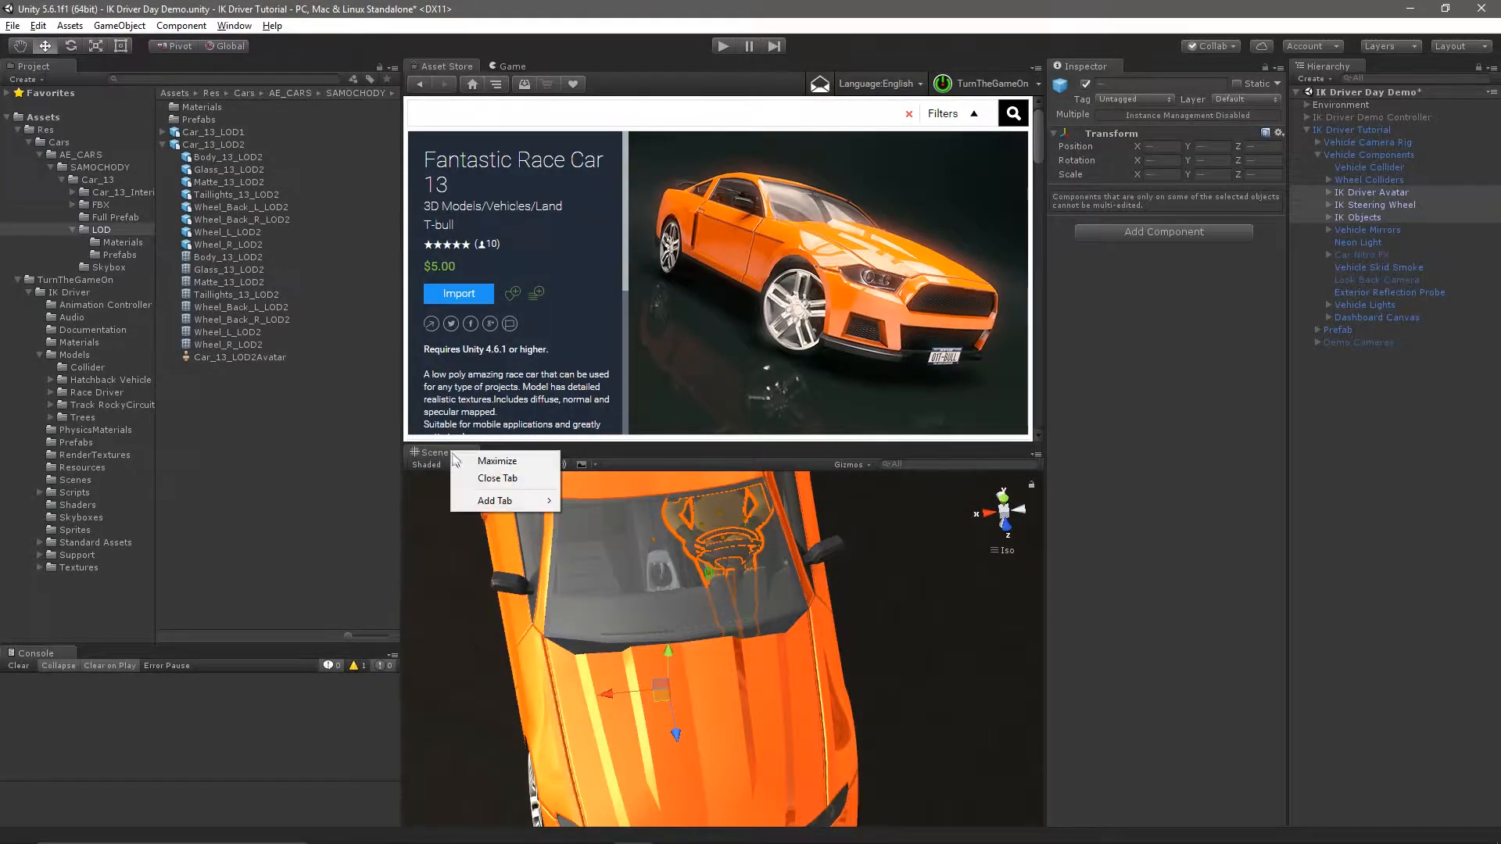
{"action": "left_click", "coordinate": [478, 467]}
{"action": "middle_click_drag", "start_coordinate": [749, 469], "coordinate": [699, 651]}
{"action": "right_click_drag", "start_coordinate": [875, 561], "coordinate": [618, 336]}
{"action": "middle_click_drag", "start_coordinate": [737, 325], "coordinate": [799, 570]}
{"action": "right_click_drag", "start_coordinate": [686, 418], "coordinate": [1351, 474]}
{"action": "right_click_drag", "start_coordinate": [1099, 585], "coordinate": [955, 799]}
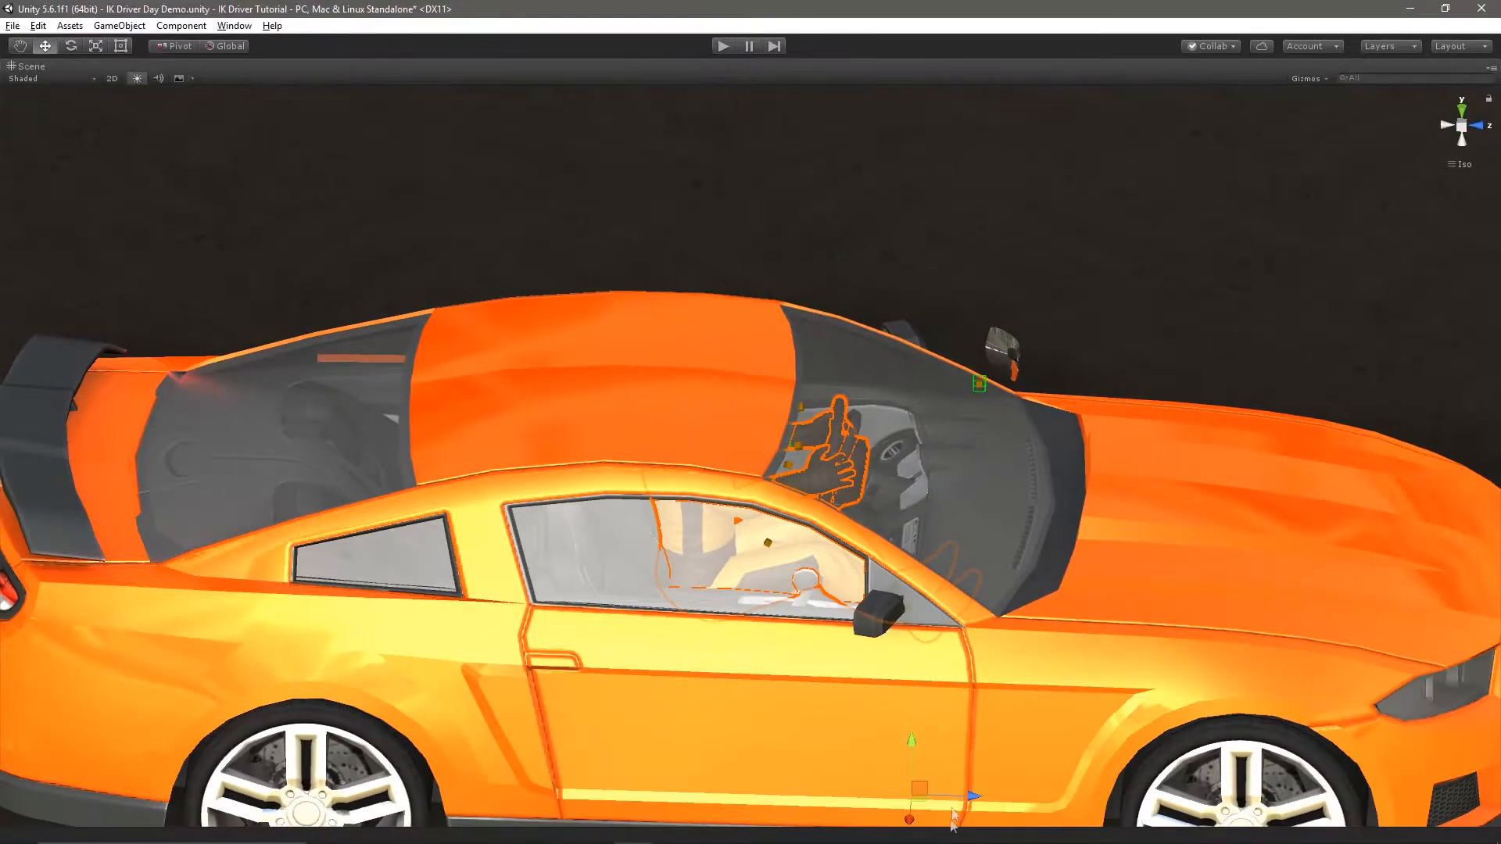
{"action": "left_click_drag", "start_coordinate": [975, 804], "coordinate": [954, 806]}
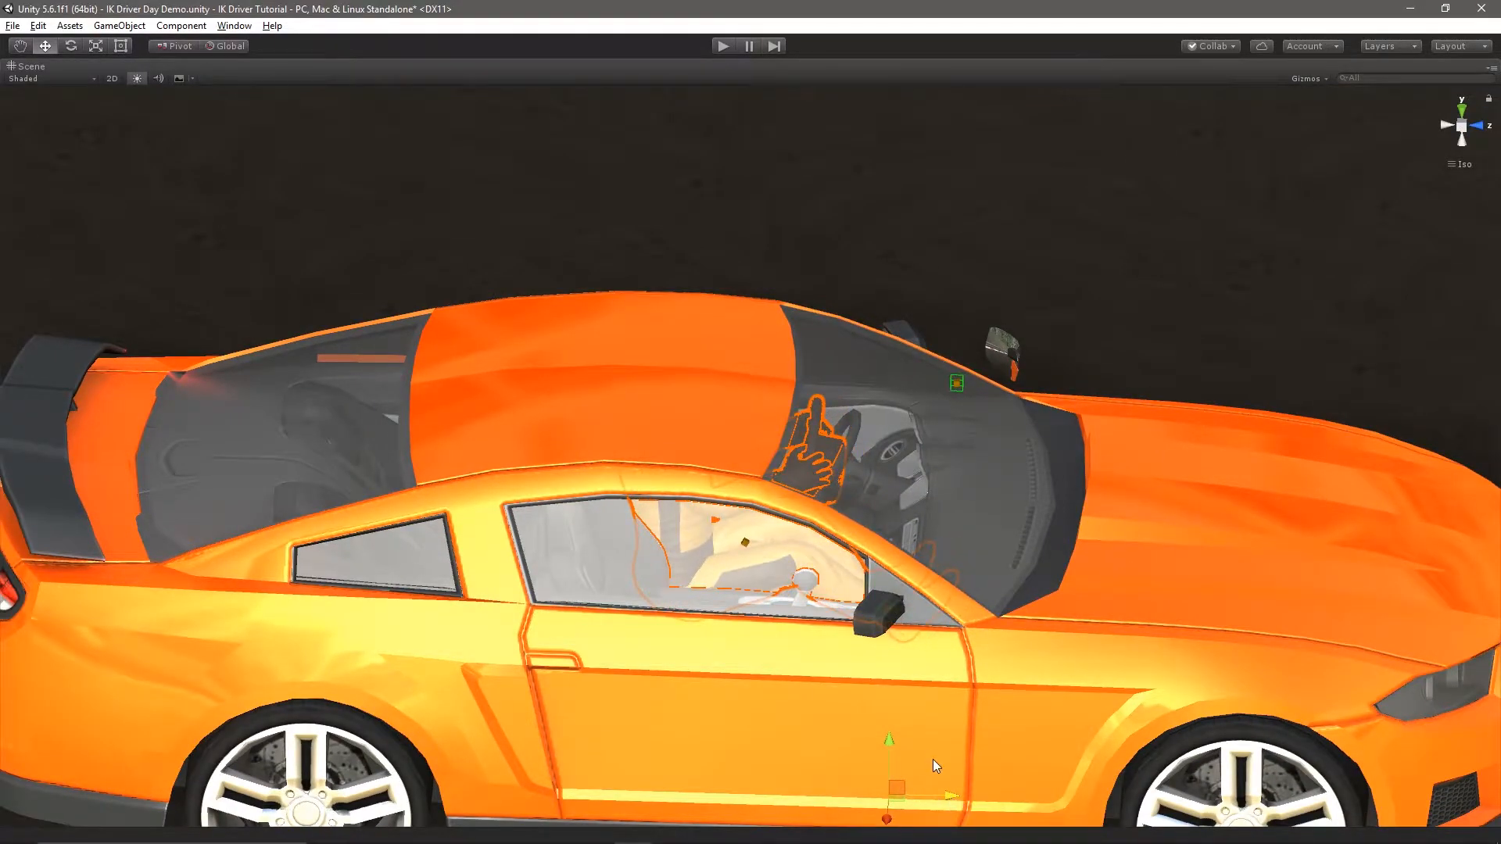
{"action": "middle_click_drag", "start_coordinate": [922, 741], "coordinate": [929, 715]}
{"action": "left_click_drag", "start_coordinate": [905, 720], "coordinate": [905, 721]}
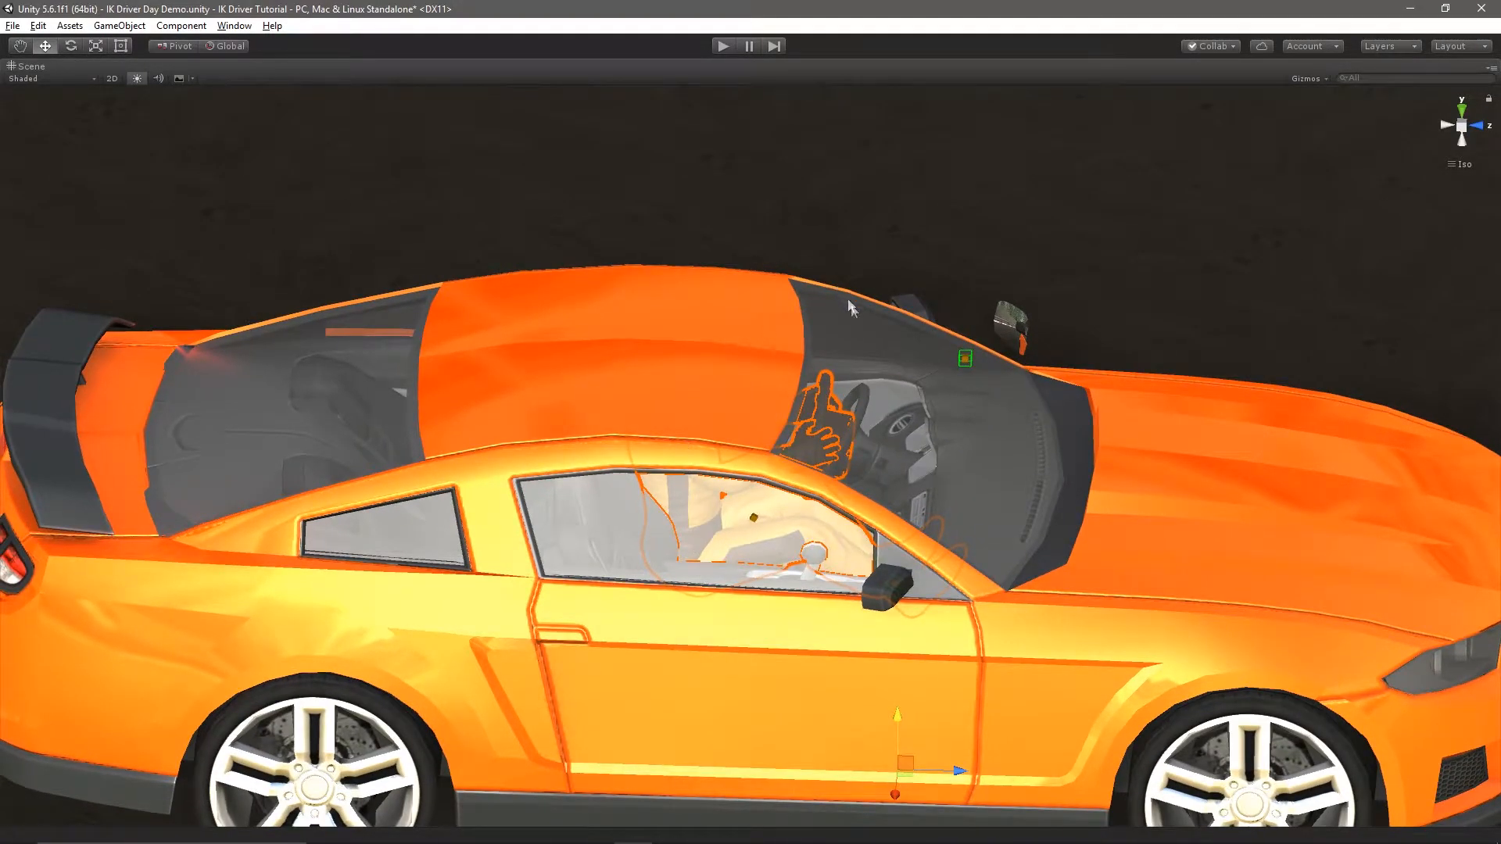
Play the scene, restore the normal editor layout, and check the cockpit and chase camera views before stopping playback
{"action": "left_click", "coordinate": [720, 46]}
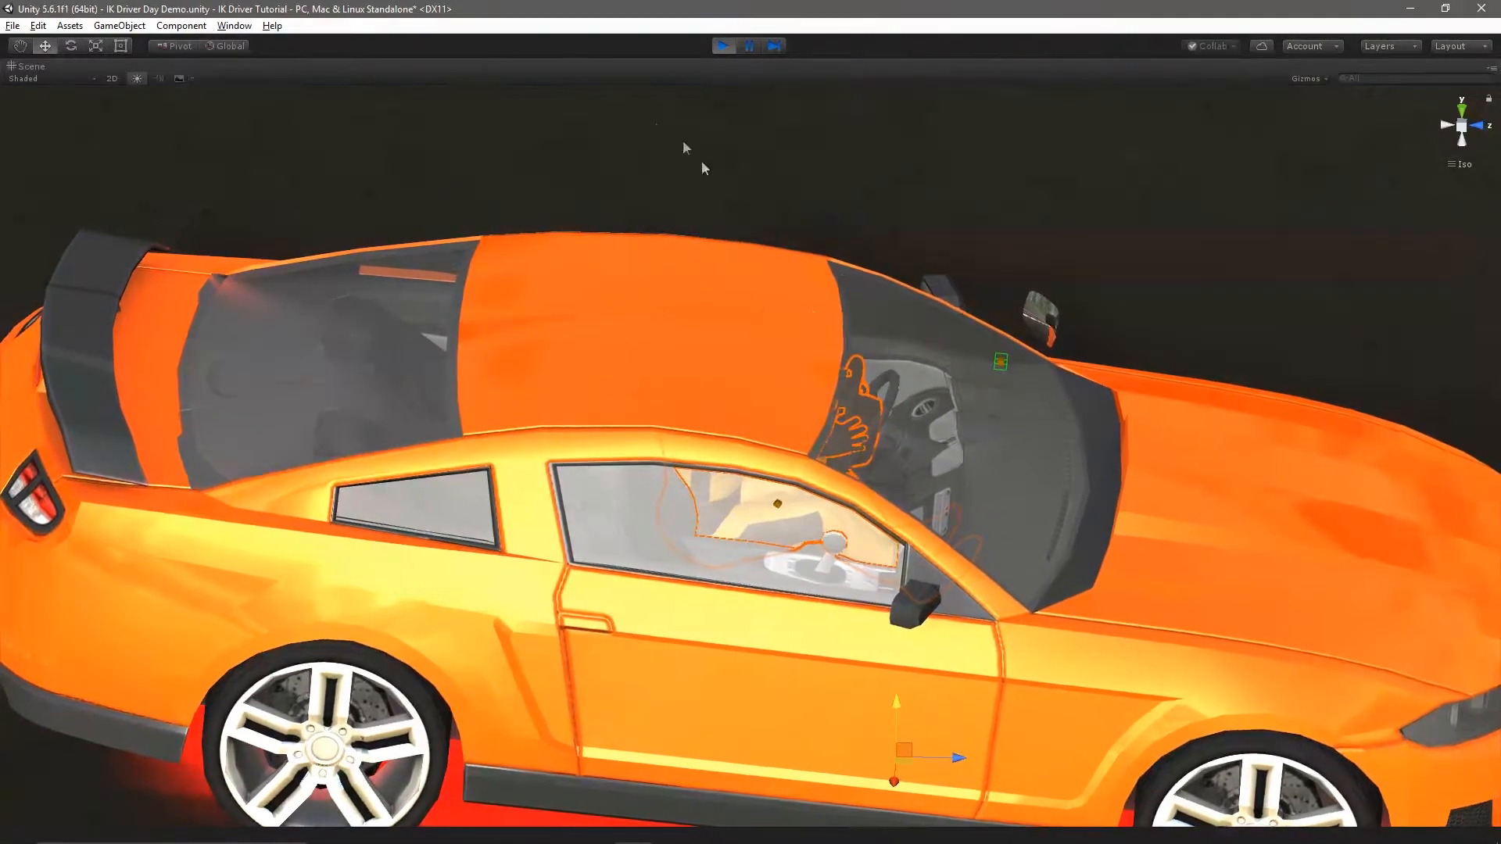
{"action": "right_click", "coordinate": [72, 60]}
{"action": "left_click", "coordinate": [97, 72]}
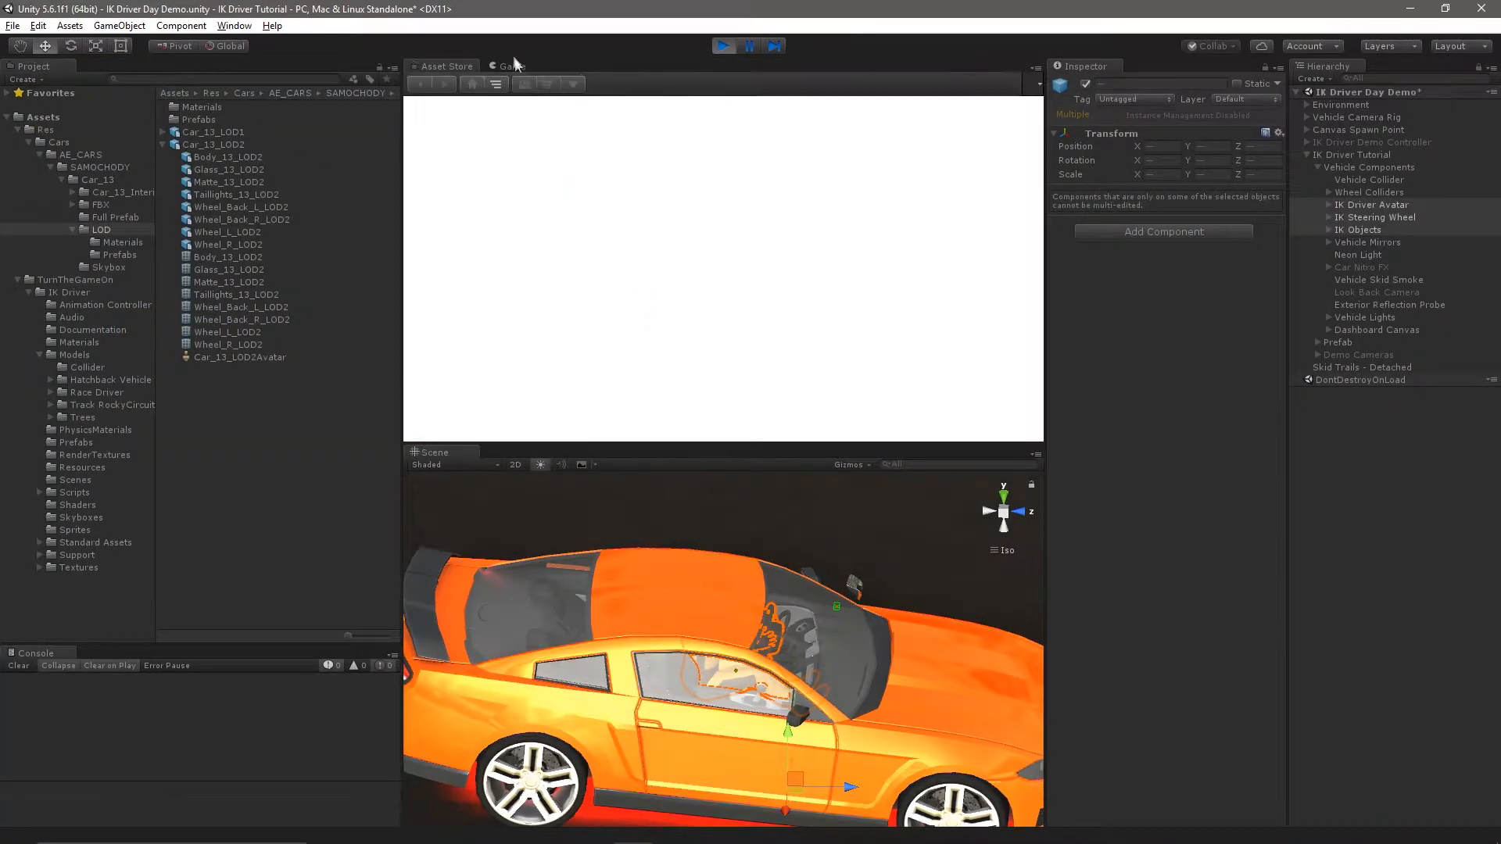
{"action": "left_click", "coordinate": [507, 65]}
{"action": "key", "text": "c"}
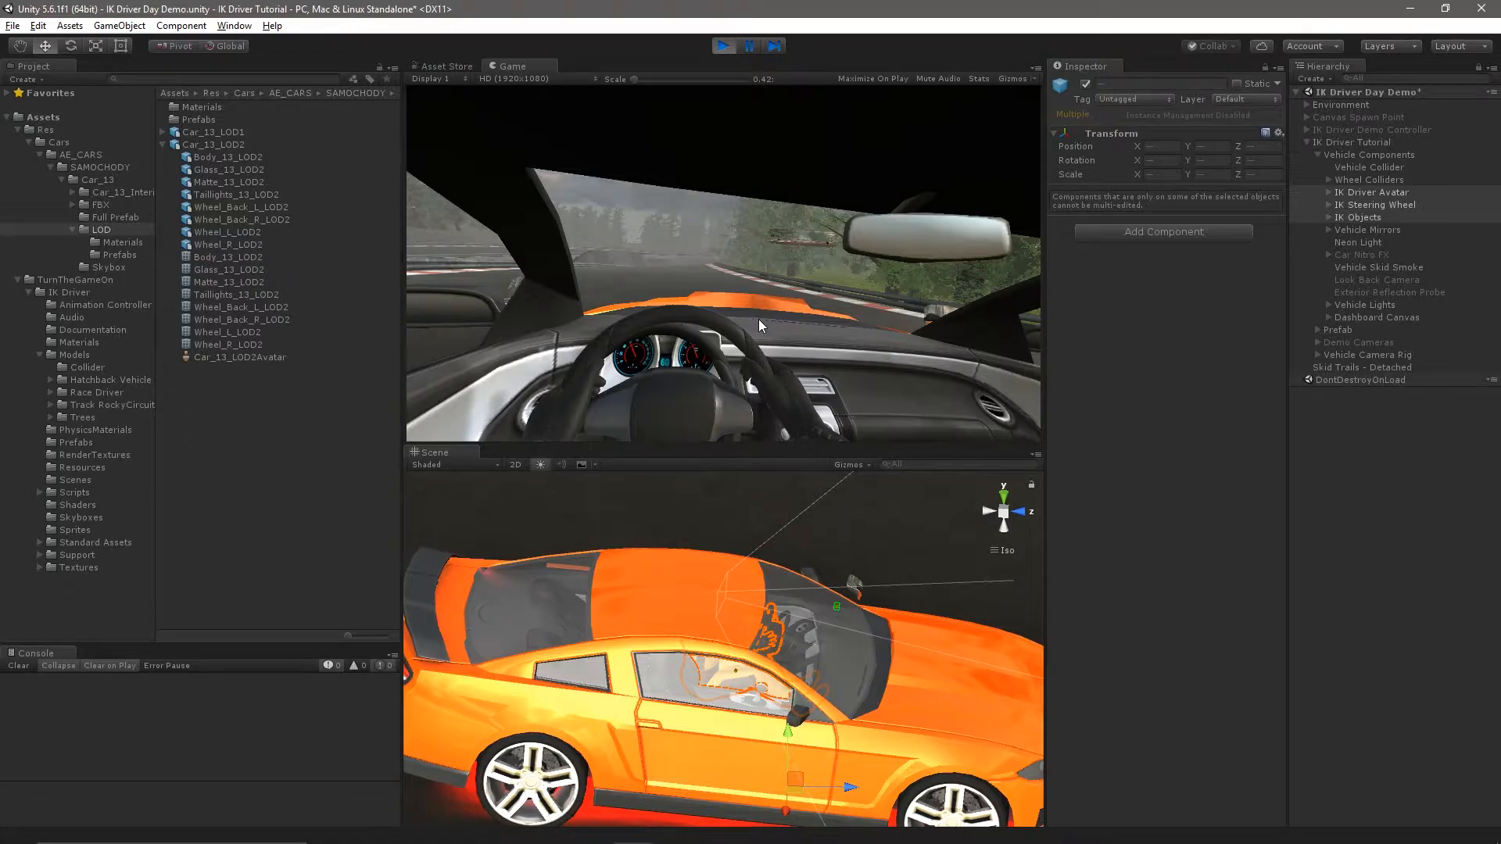
{"action": "key", "text": "c"}
{"action": "key", "text": "c"}
{"action": "left_click", "coordinate": [721, 47]}
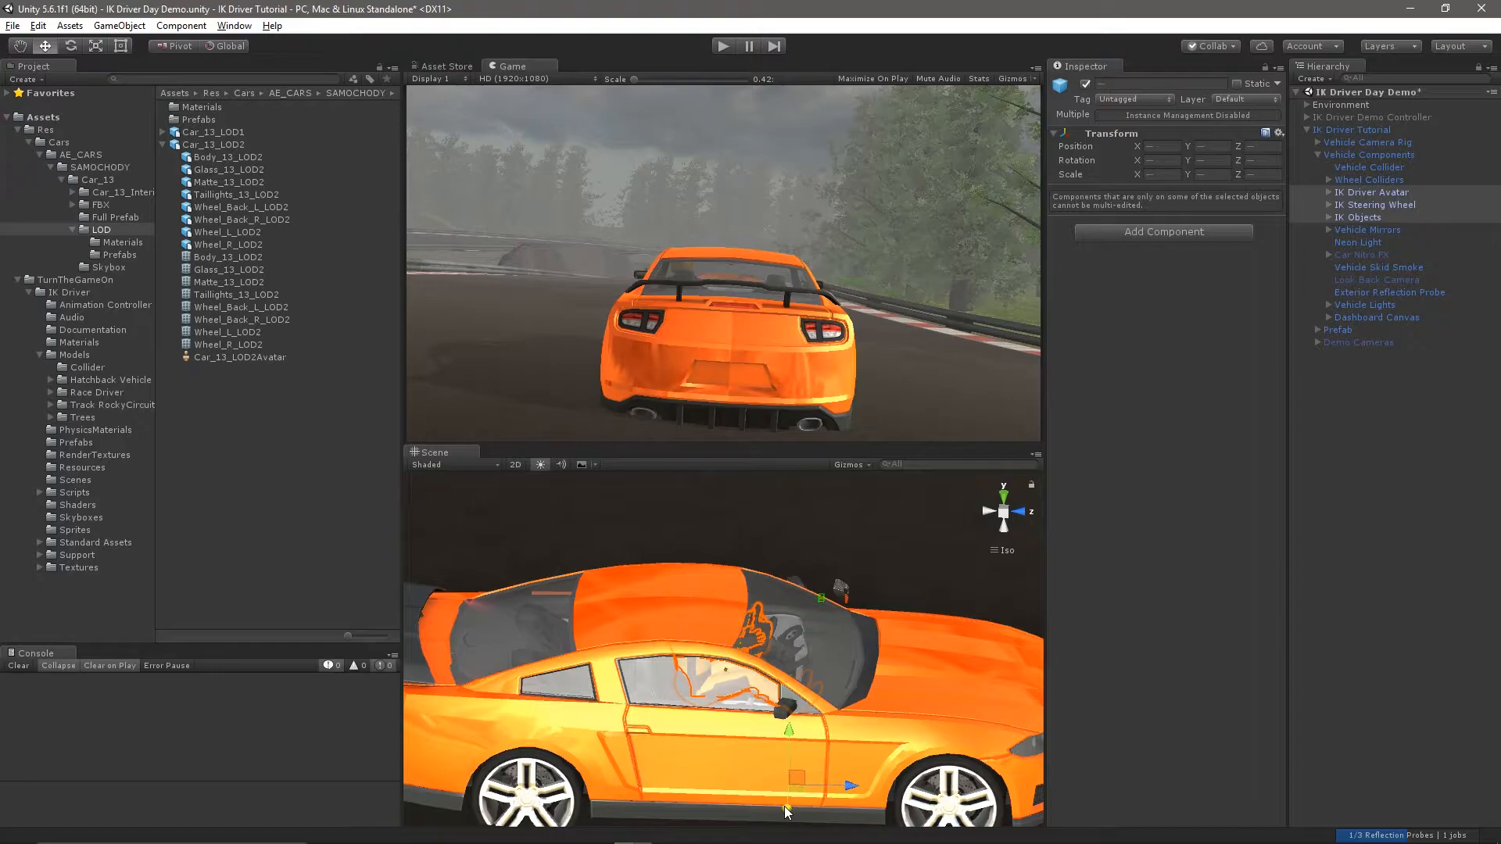
Shift the three selected IK objects slightly sideways along X to line the driver up with the seat
{"action": "right_click_drag", "start_coordinate": [948, 624], "coordinate": [550, 570]}
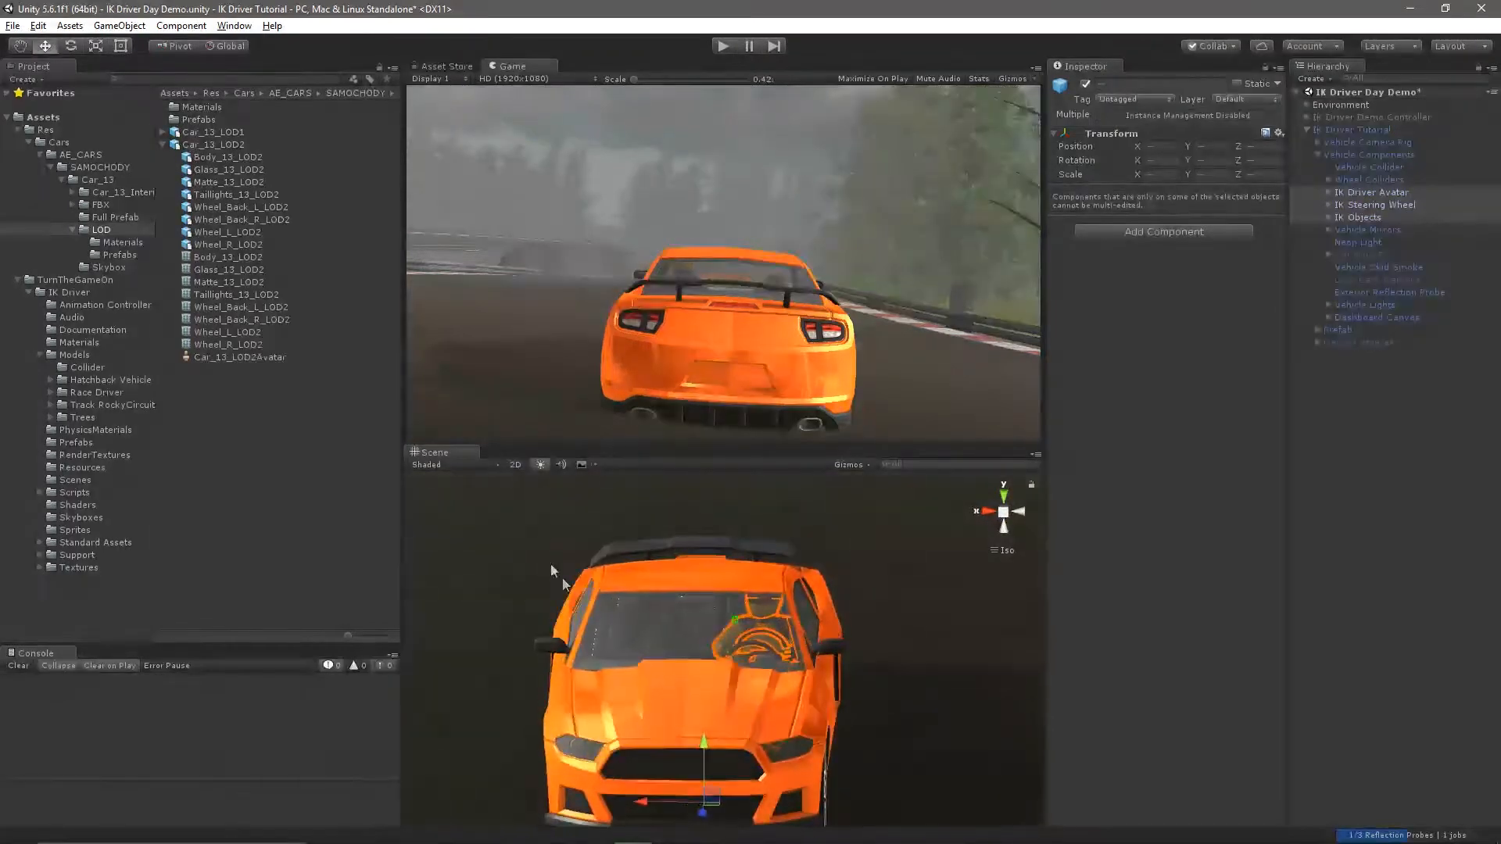
{"action": "scroll", "coordinate": [783, 663], "scroll_direction": "up", "scroll_amount": 4}
{"action": "scroll", "coordinate": [785, 662], "scroll_direction": "up", "scroll_amount": 3}
{"action": "right_click_drag", "start_coordinate": [814, 630], "coordinate": [492, 657]}
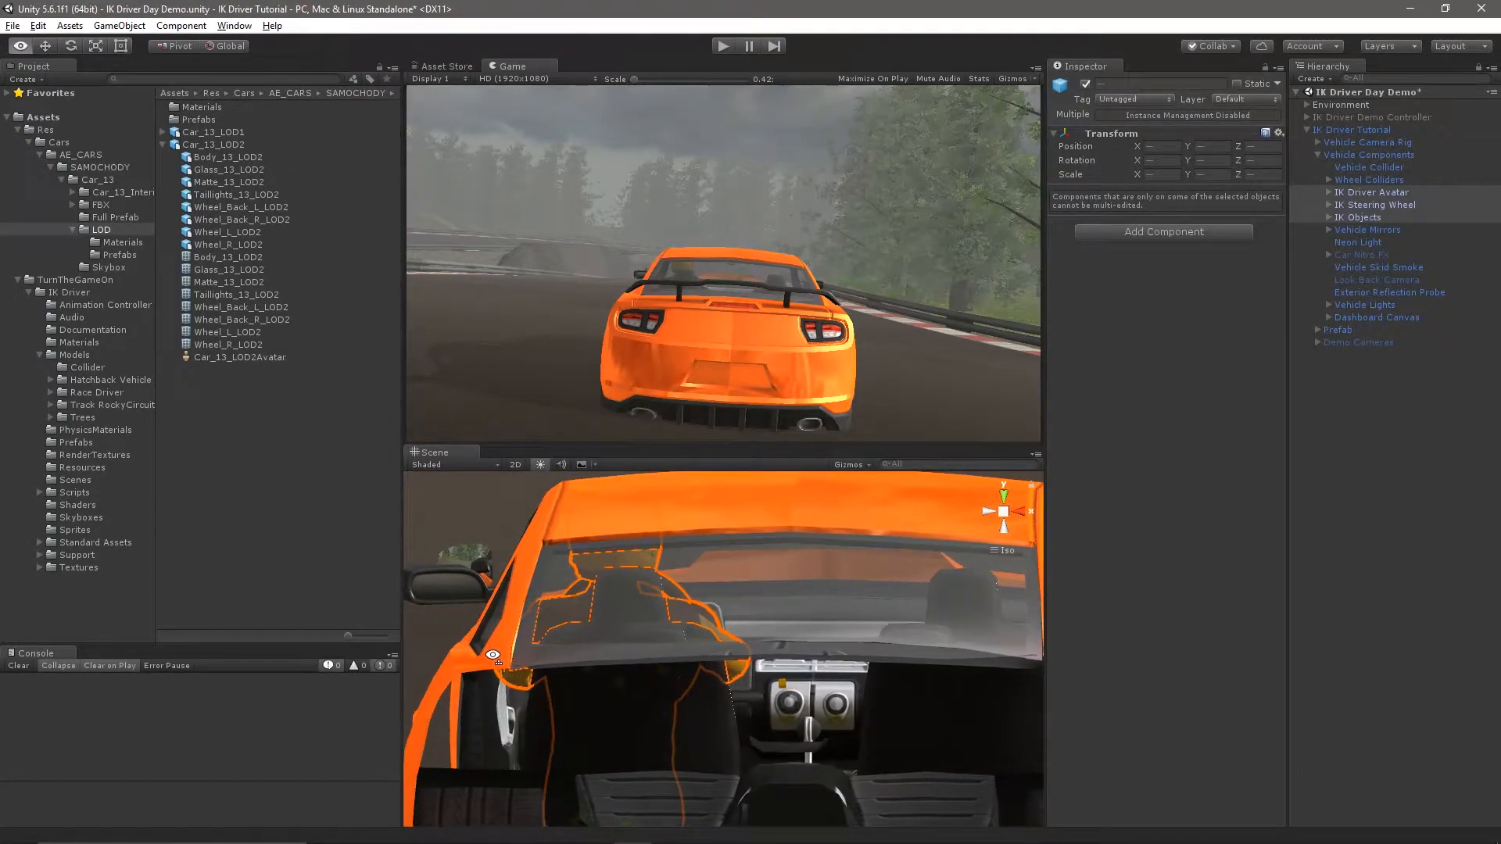
{"action": "scroll", "coordinate": [692, 702], "scroll_direction": "down", "scroll_amount": 5}
{"action": "middle_click_drag", "start_coordinate": [785, 814], "coordinate": [855, 766]}
{"action": "left_click_drag", "start_coordinate": [814, 764], "coordinate": [823, 762]}
{"action": "right_click_drag", "start_coordinate": [756, 602], "coordinate": [344, 533]}
{"action": "scroll", "coordinate": [661, 530], "scroll_direction": "up", "scroll_amount": 5}
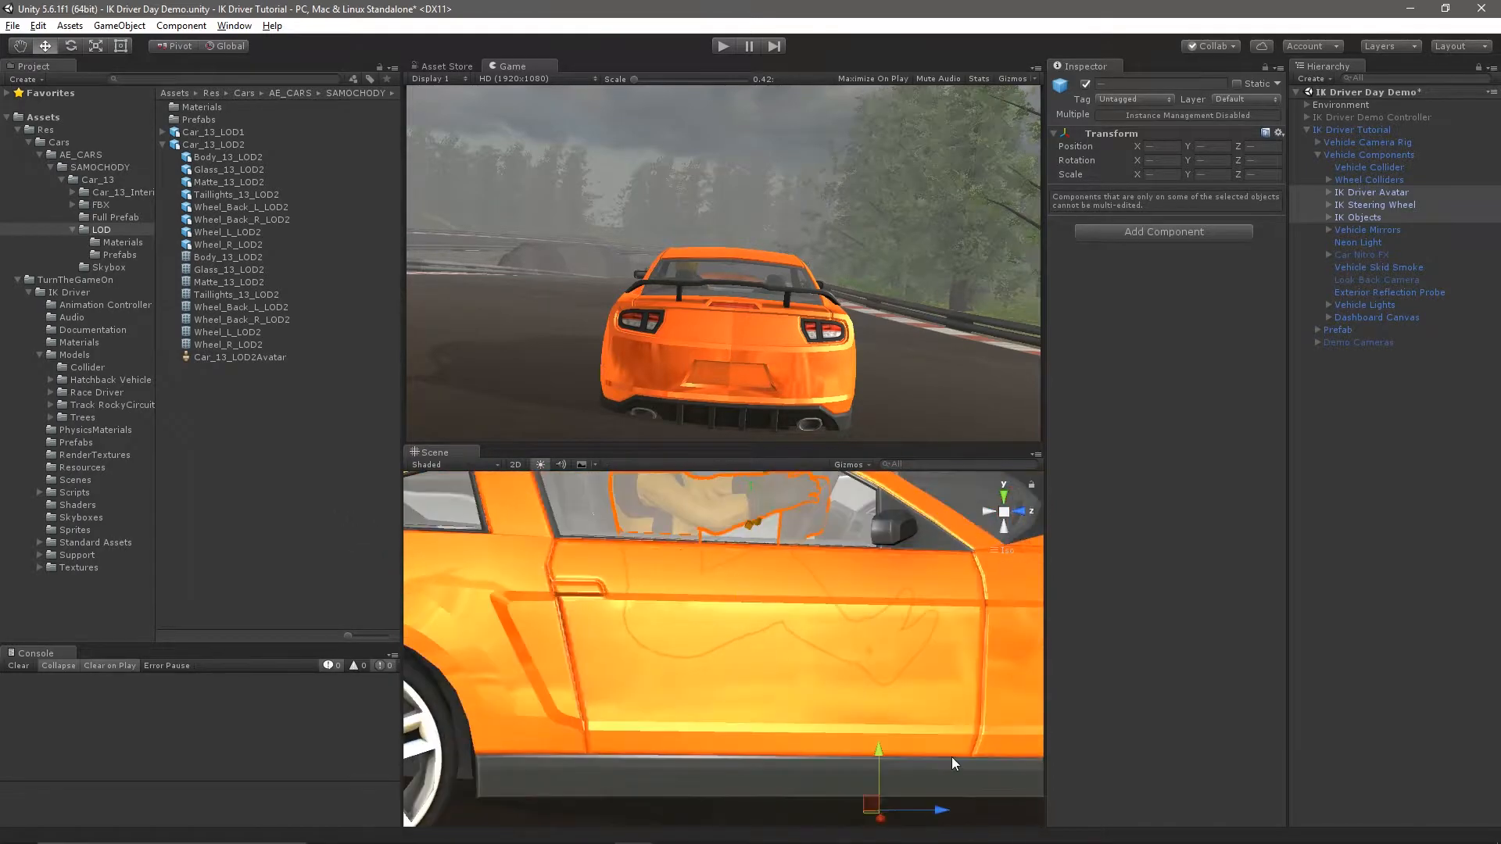
{"action": "right_click_drag", "start_coordinate": [874, 752], "coordinate": [855, 647]}
{"action": "scroll", "coordinate": [855, 647], "scroll_direction": "down", "scroll_amount": 3}
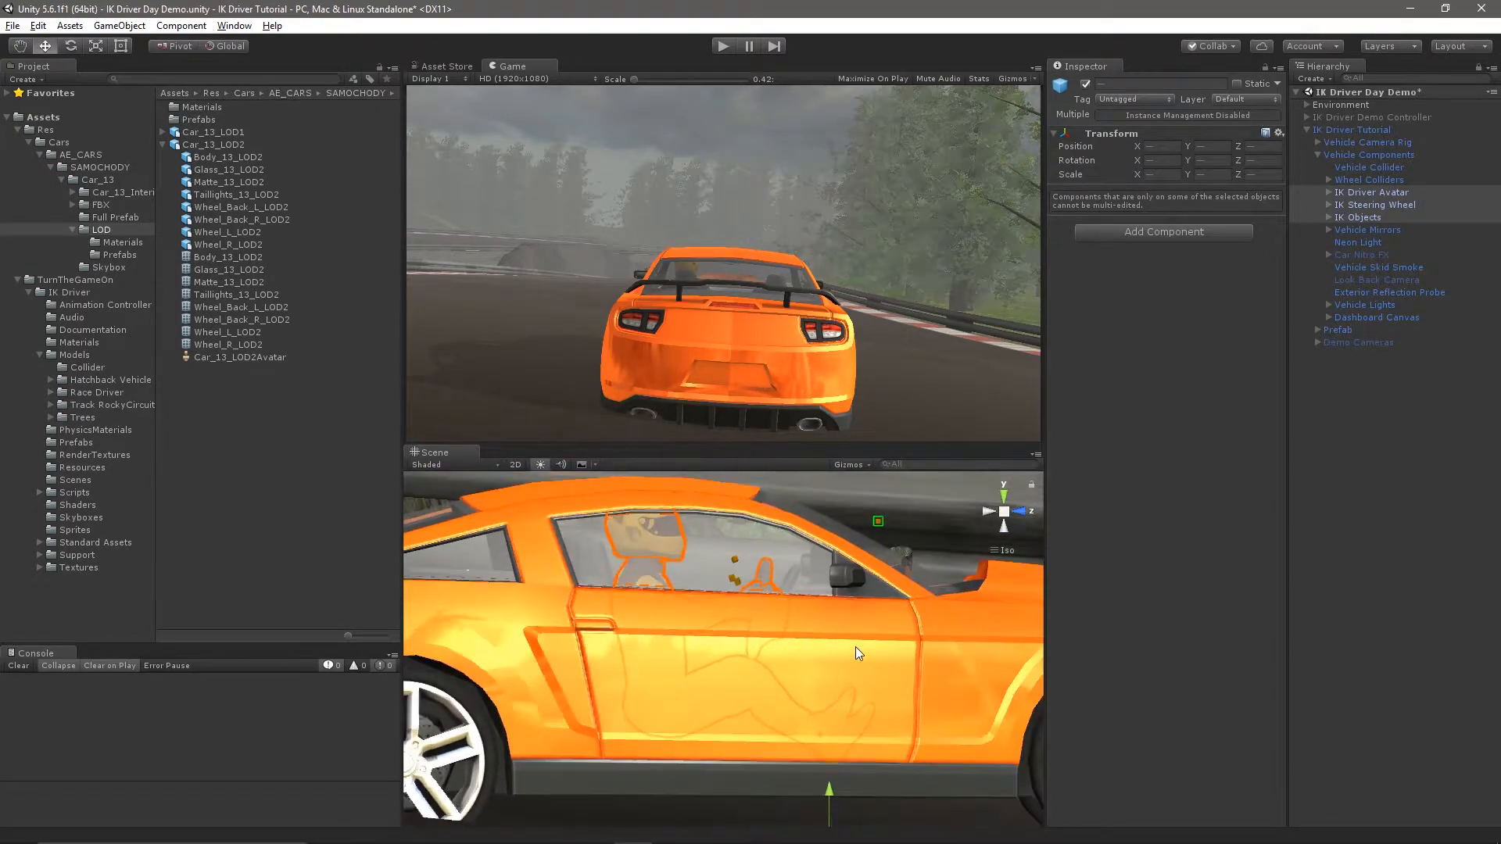
Play the scene in the cockpit camera, examine the driver's hands and steering wheel from outside the car, and stop playback
{"action": "left_click", "coordinate": [723, 47]}
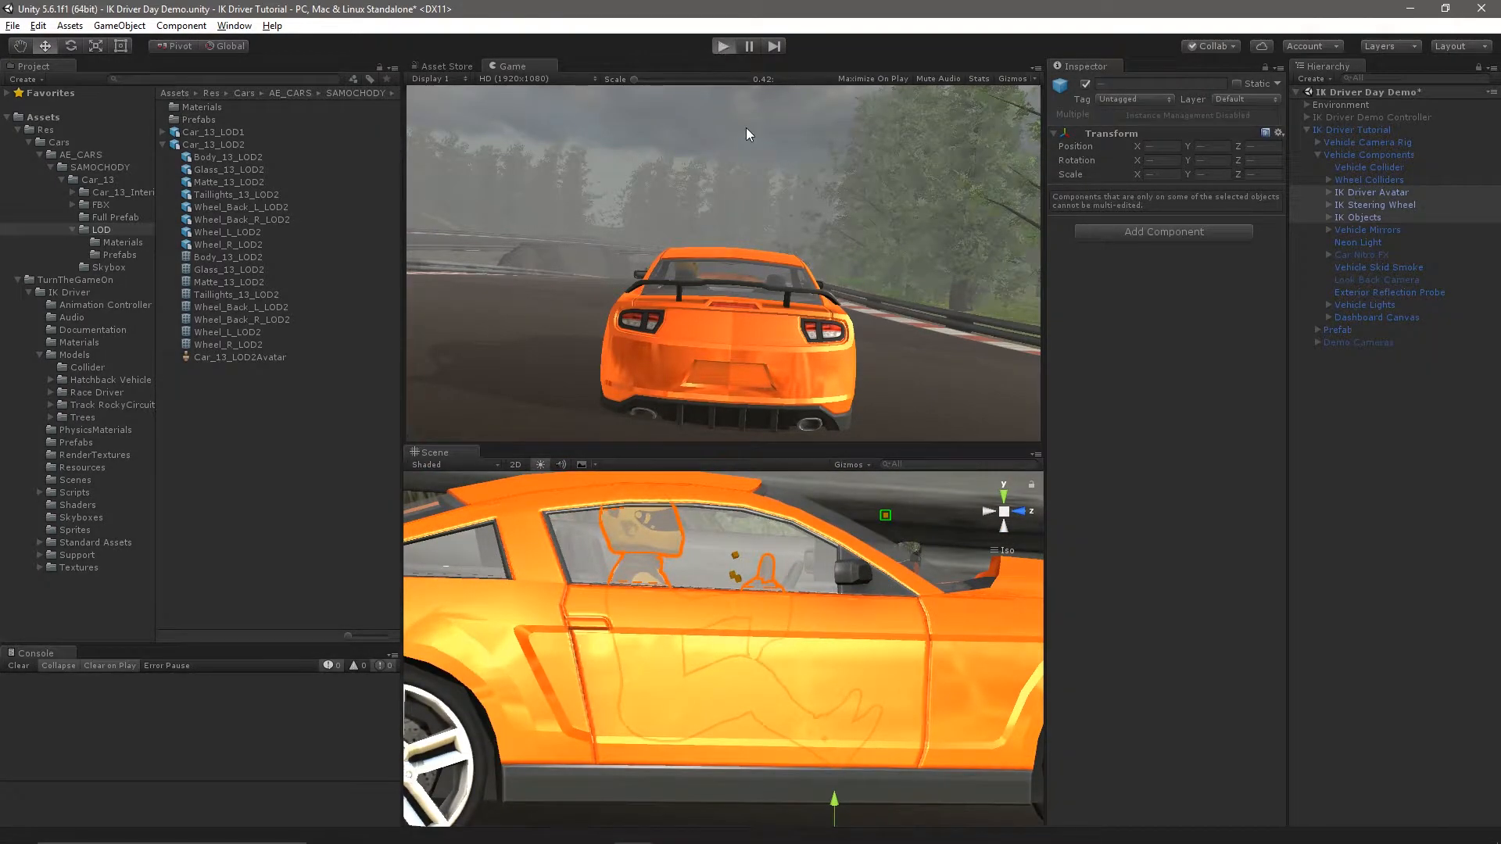
{"action": "key", "text": "c"}
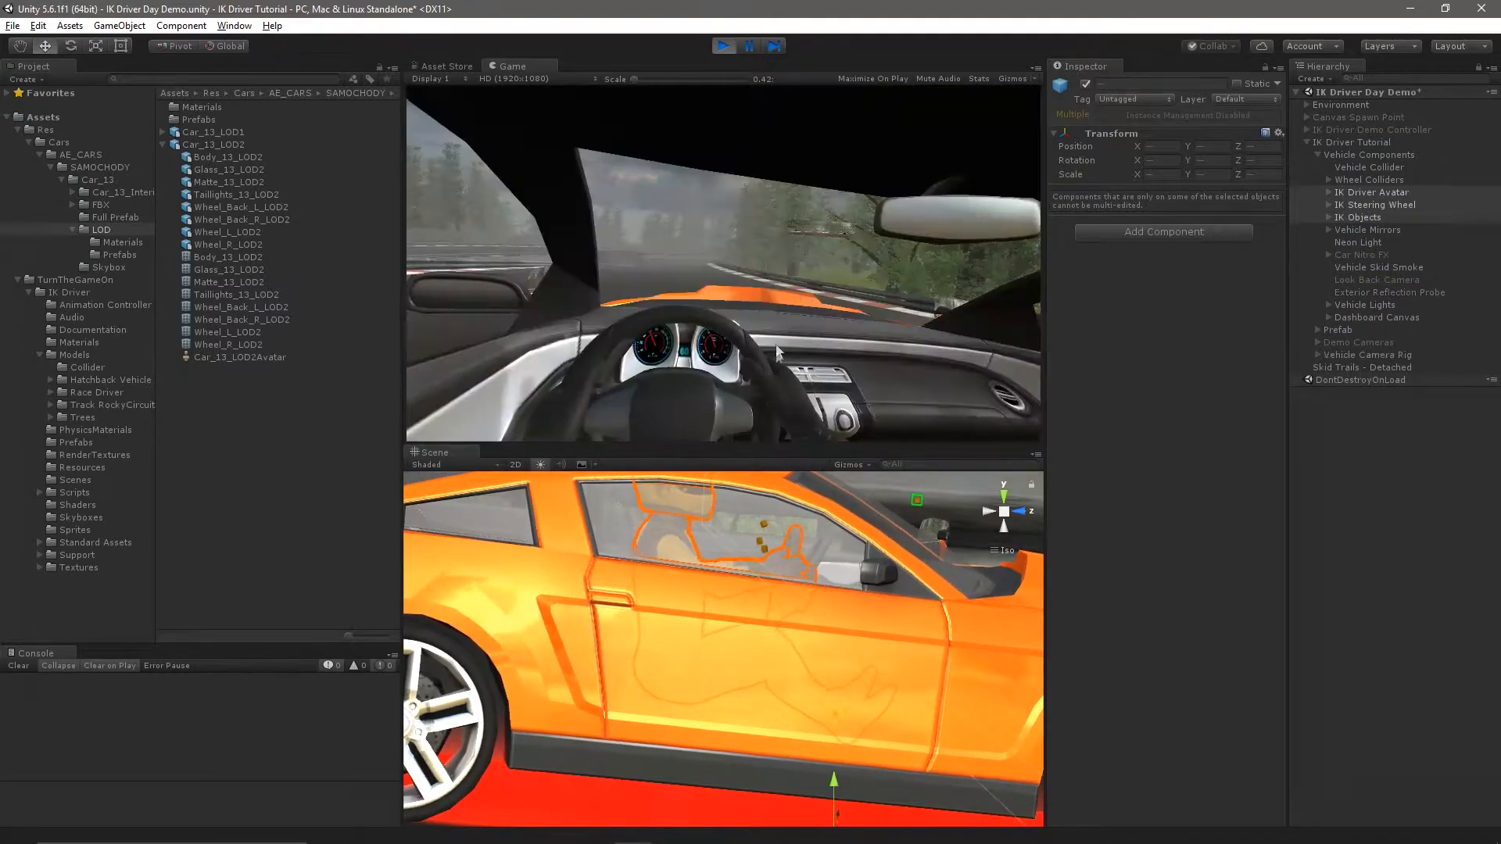
{"action": "right_click_drag", "start_coordinate": [858, 568], "coordinate": [250, 643]}
{"action": "scroll", "coordinate": [836, 576], "scroll_direction": "up", "scroll_amount": 4}
{"action": "right_click_drag", "start_coordinate": [836, 575], "coordinate": [853, 575]}
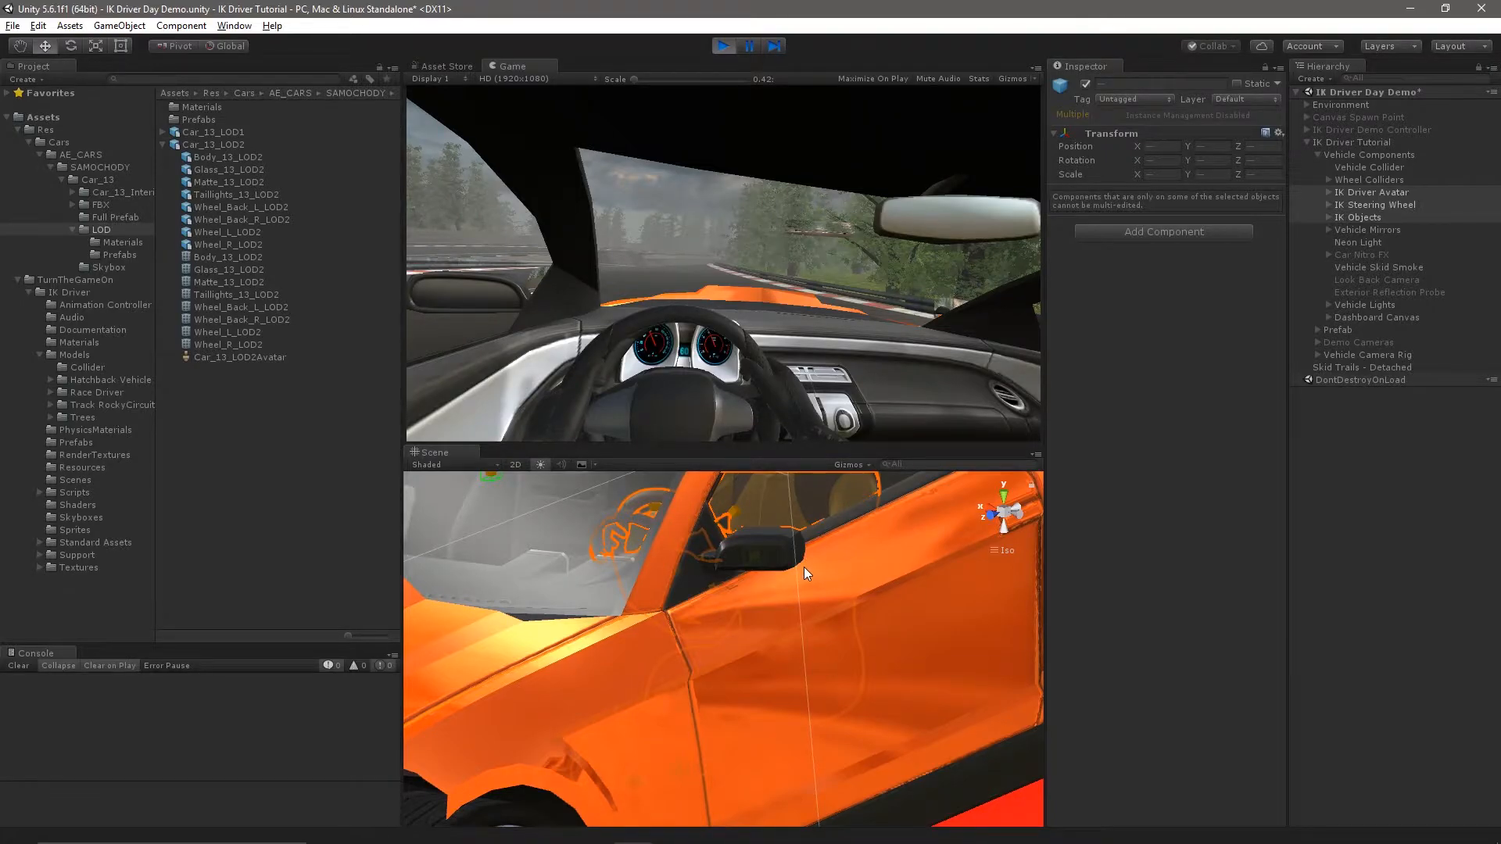
{"action": "left_click", "coordinate": [723, 46]}
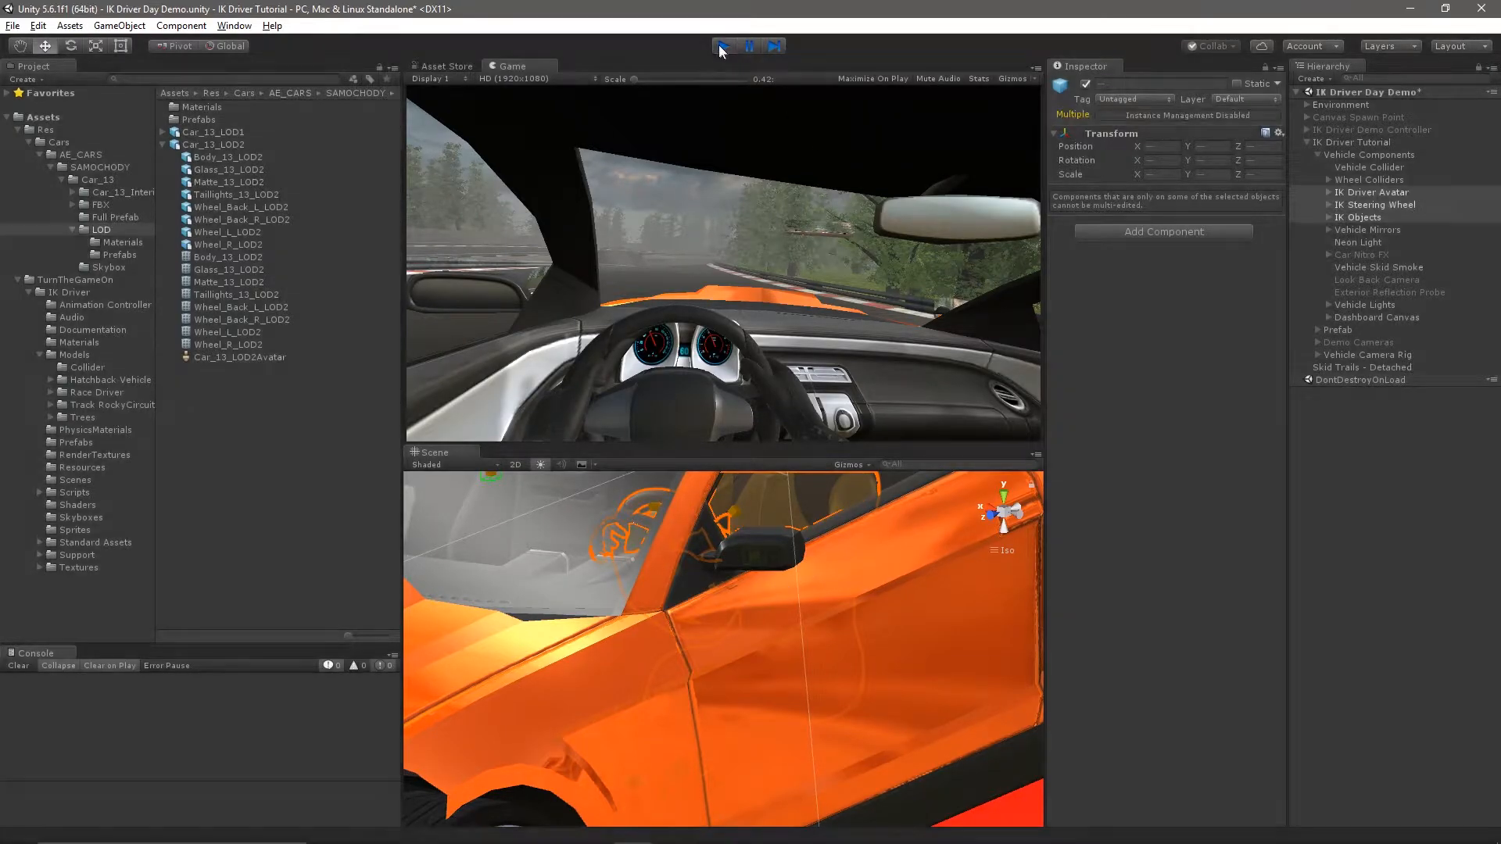
Examine the driver's fit in the seat from behind the car, in edit mode and in a brief playback
{"action": "right_click_drag", "start_coordinate": [800, 606], "coordinate": [578, 659]}
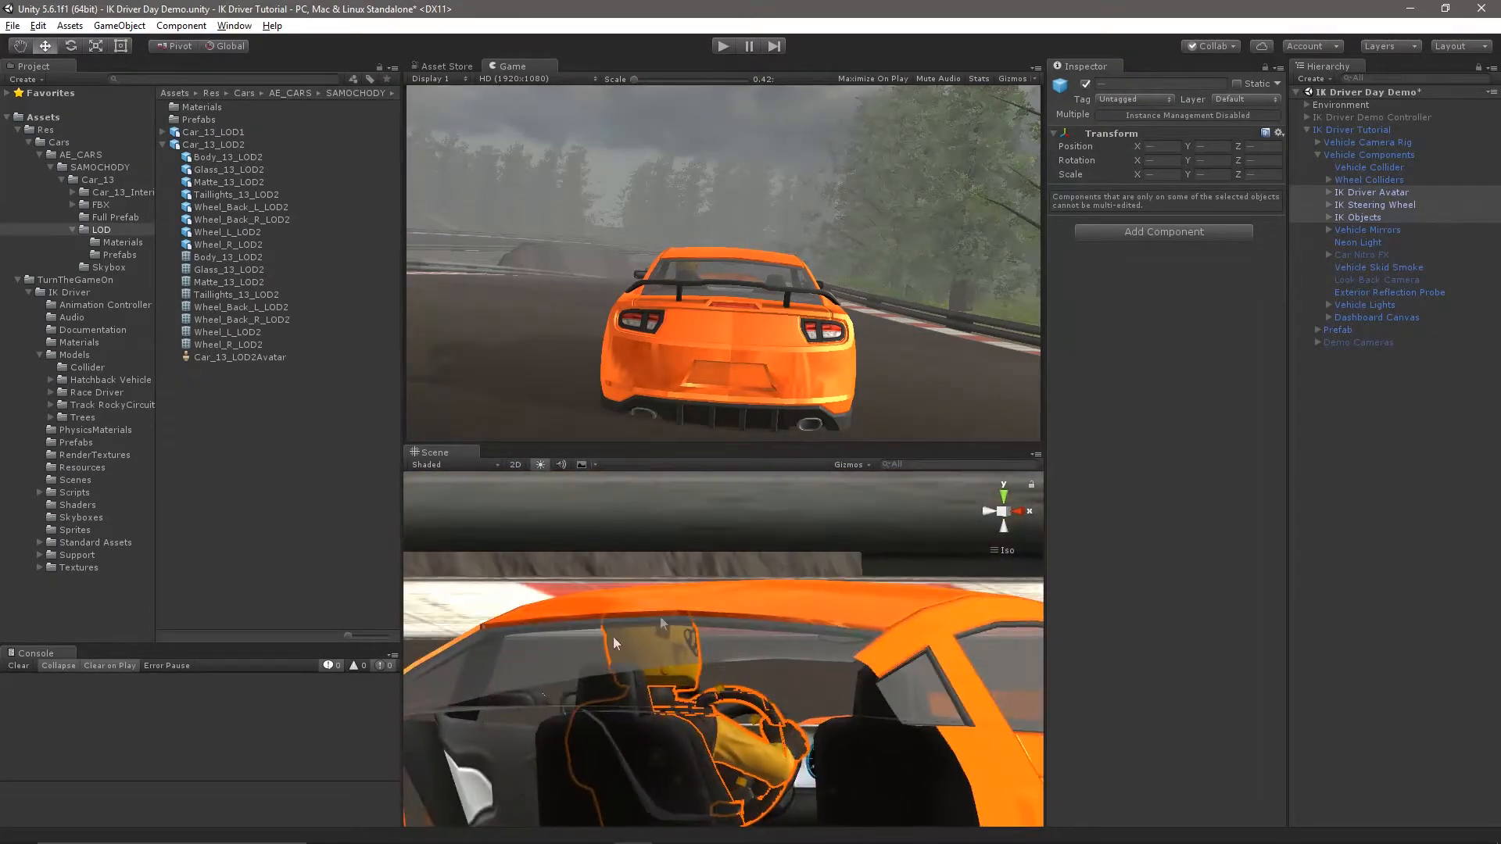
{"action": "left_click", "coordinate": [723, 46]}
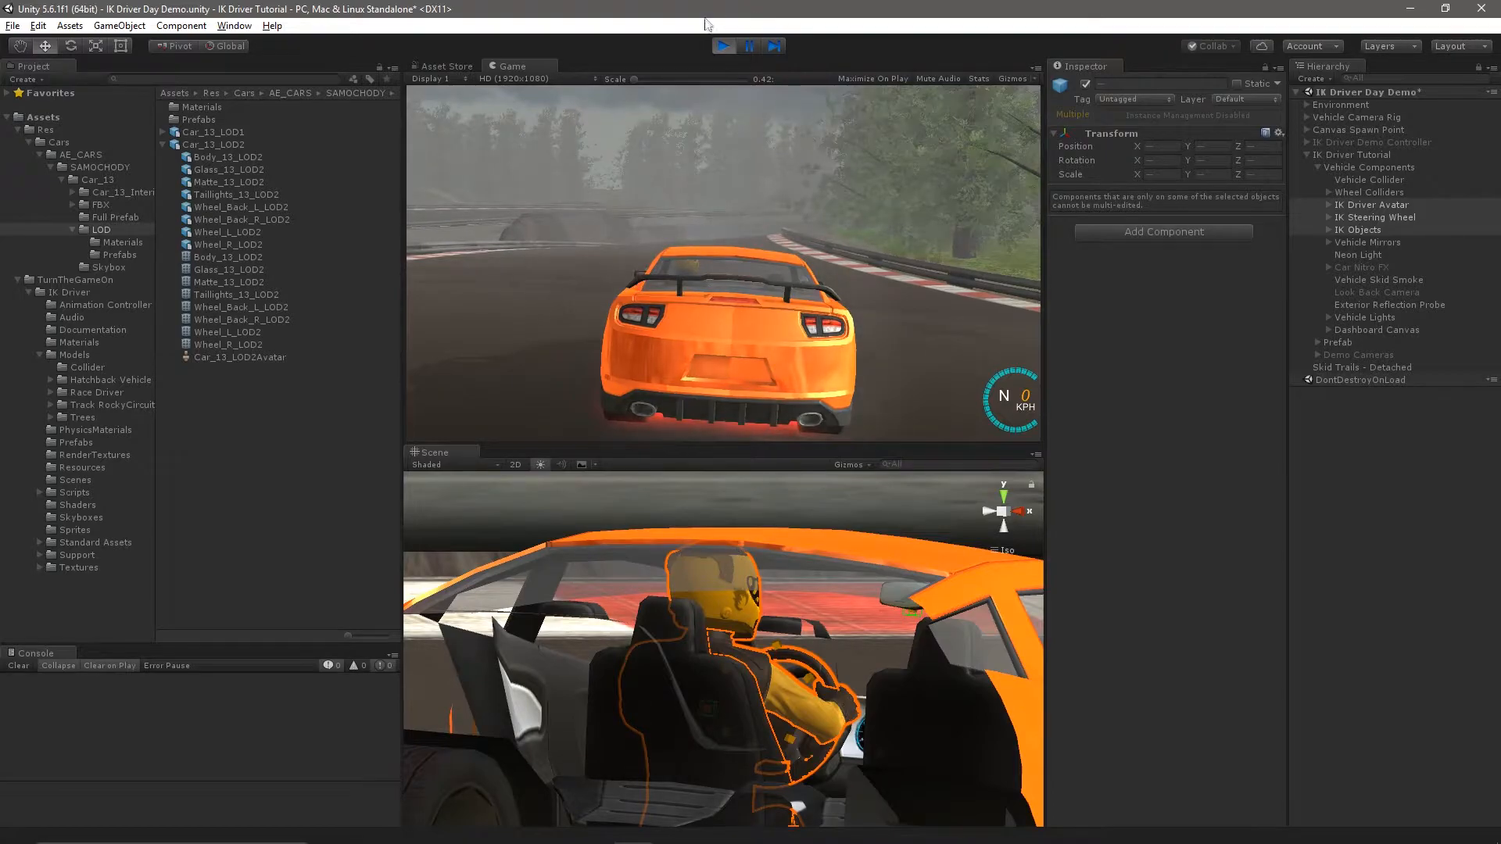
{"action": "left_click", "coordinate": [723, 46]}
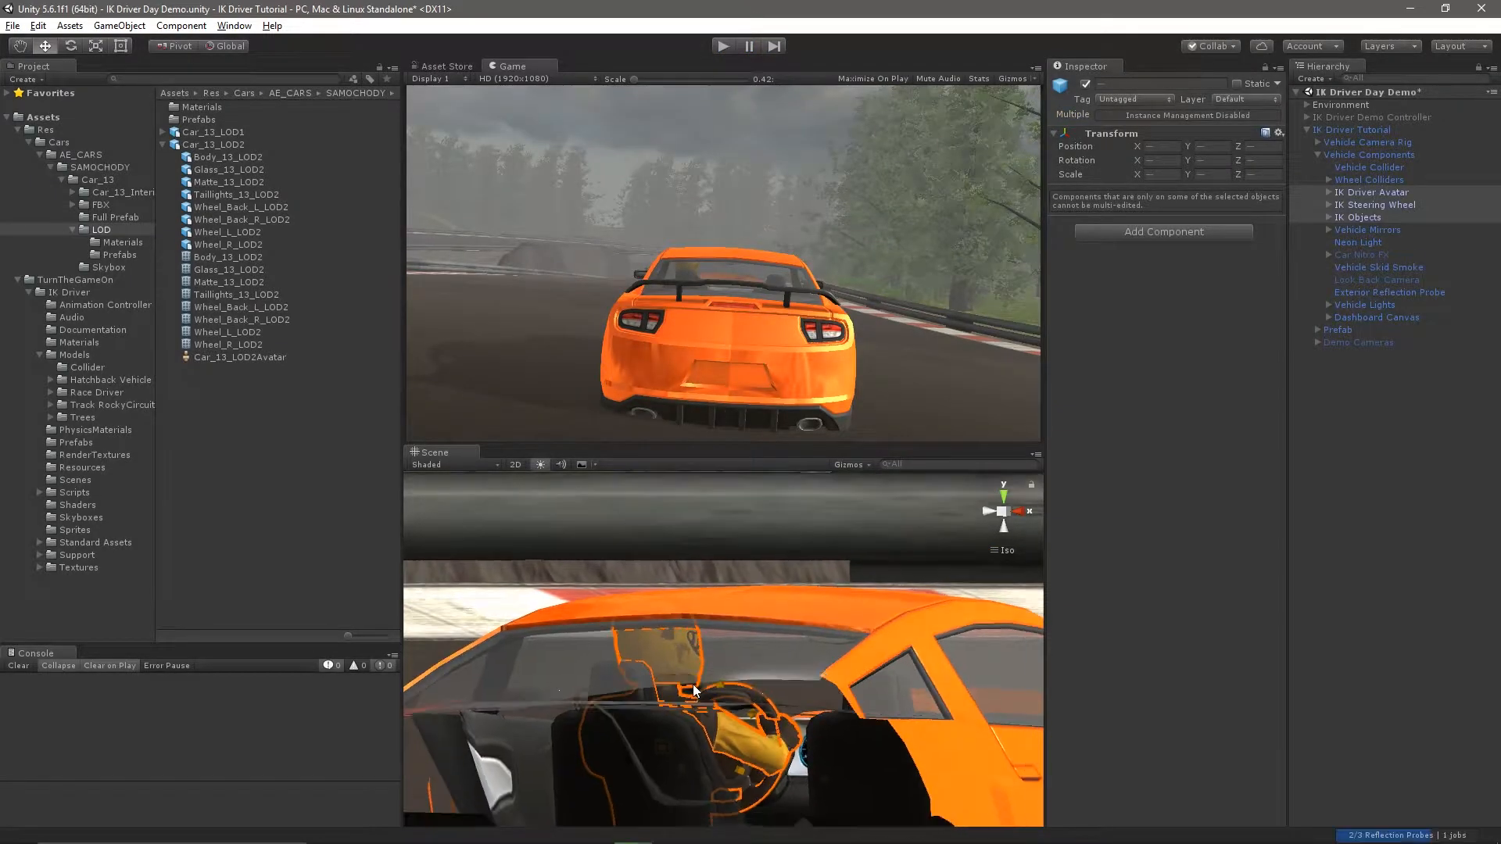
{"action": "scroll", "coordinate": [695, 688], "scroll_direction": "down", "scroll_amount": 3}
{"action": "right_click_drag", "start_coordinate": [694, 688], "coordinate": [803, 777]}
{"action": "middle_click_drag", "start_coordinate": [804, 777], "coordinate": [745, 571]}
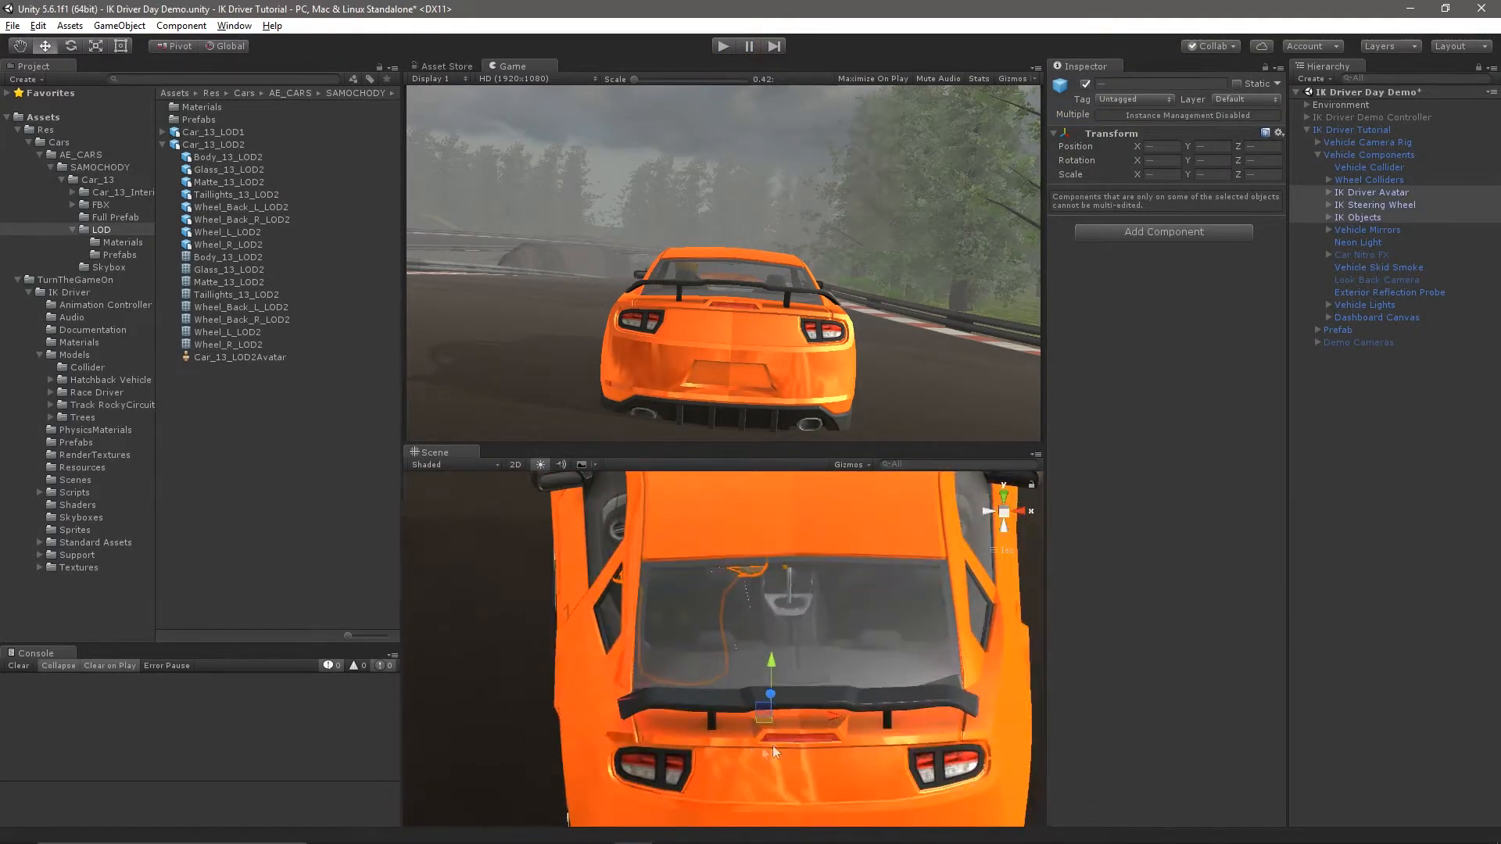
{"action": "left_click_drag", "start_coordinate": [776, 717], "coordinate": [866, 752], "text": "alt"}
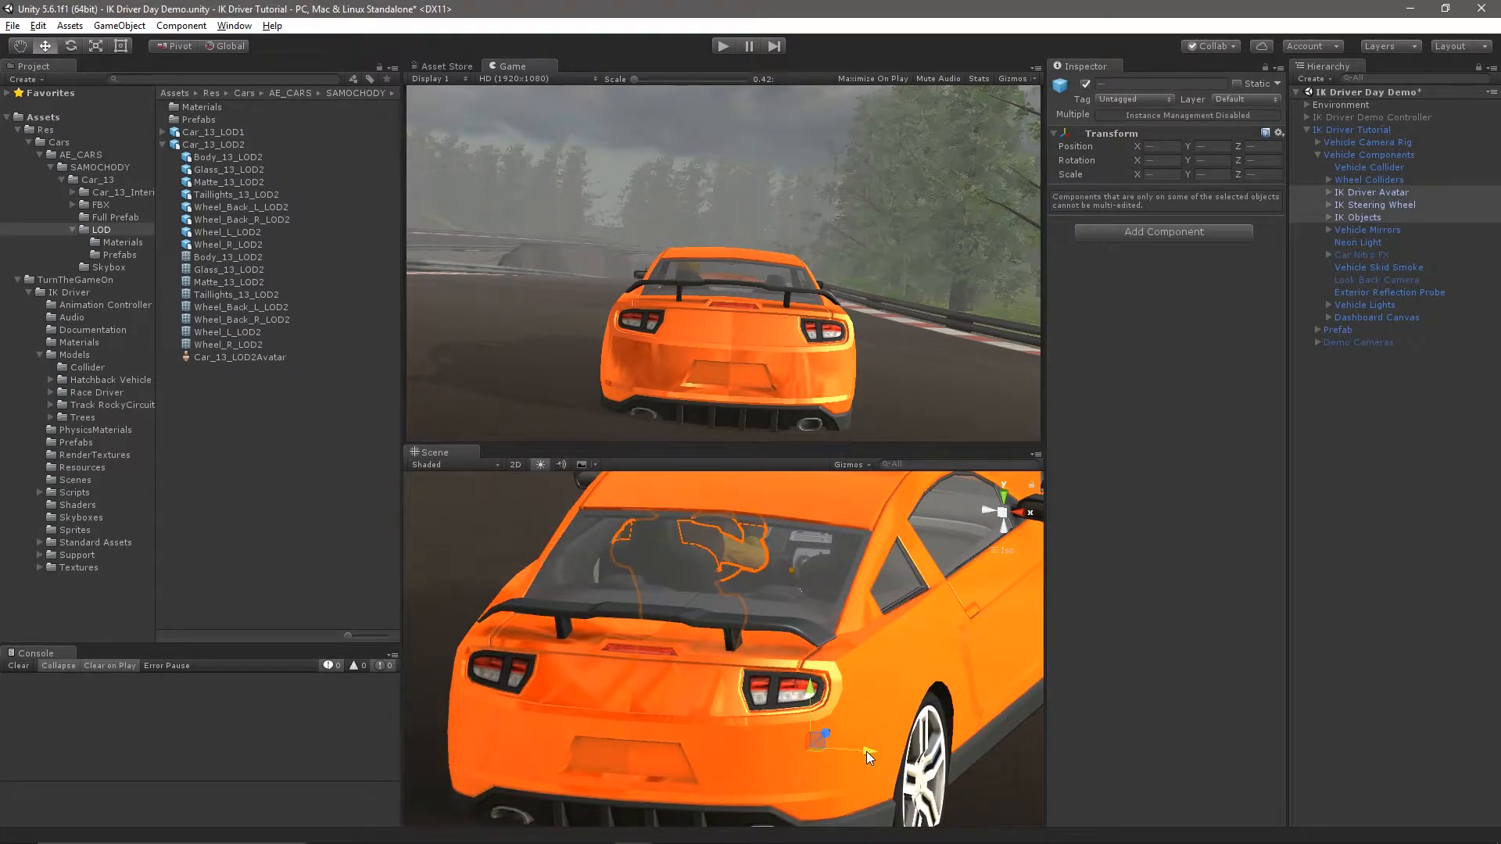
Test drive the car with steering in the cockpit and chase camera views, and stop playback
{"action": "left_click", "coordinate": [723, 47]}
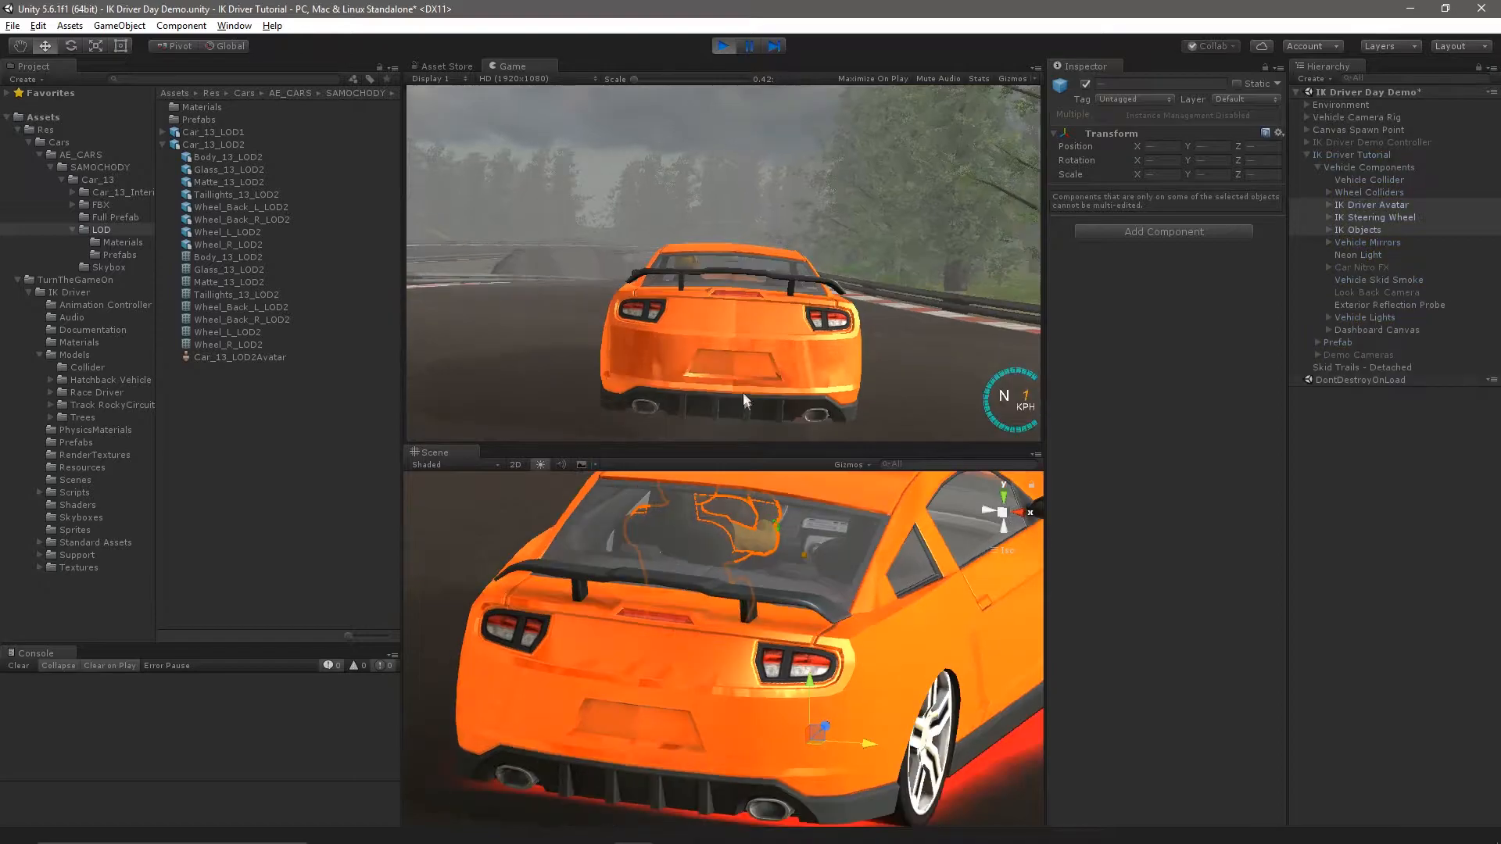
{"action": "key", "text": "c"}
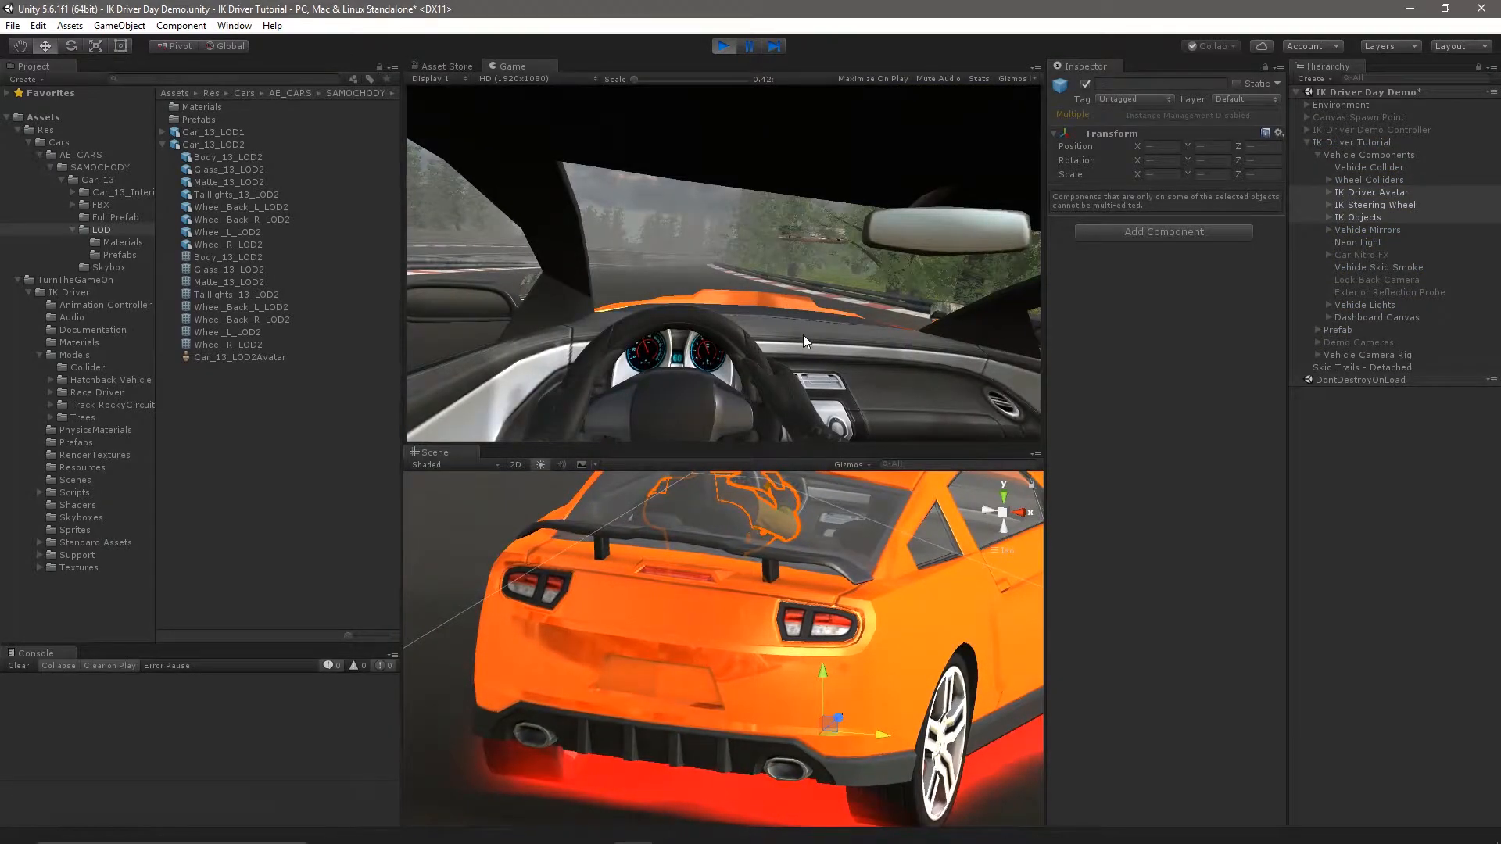
{"action": "key", "text": "w"}
{"action": "key", "text": "a"}
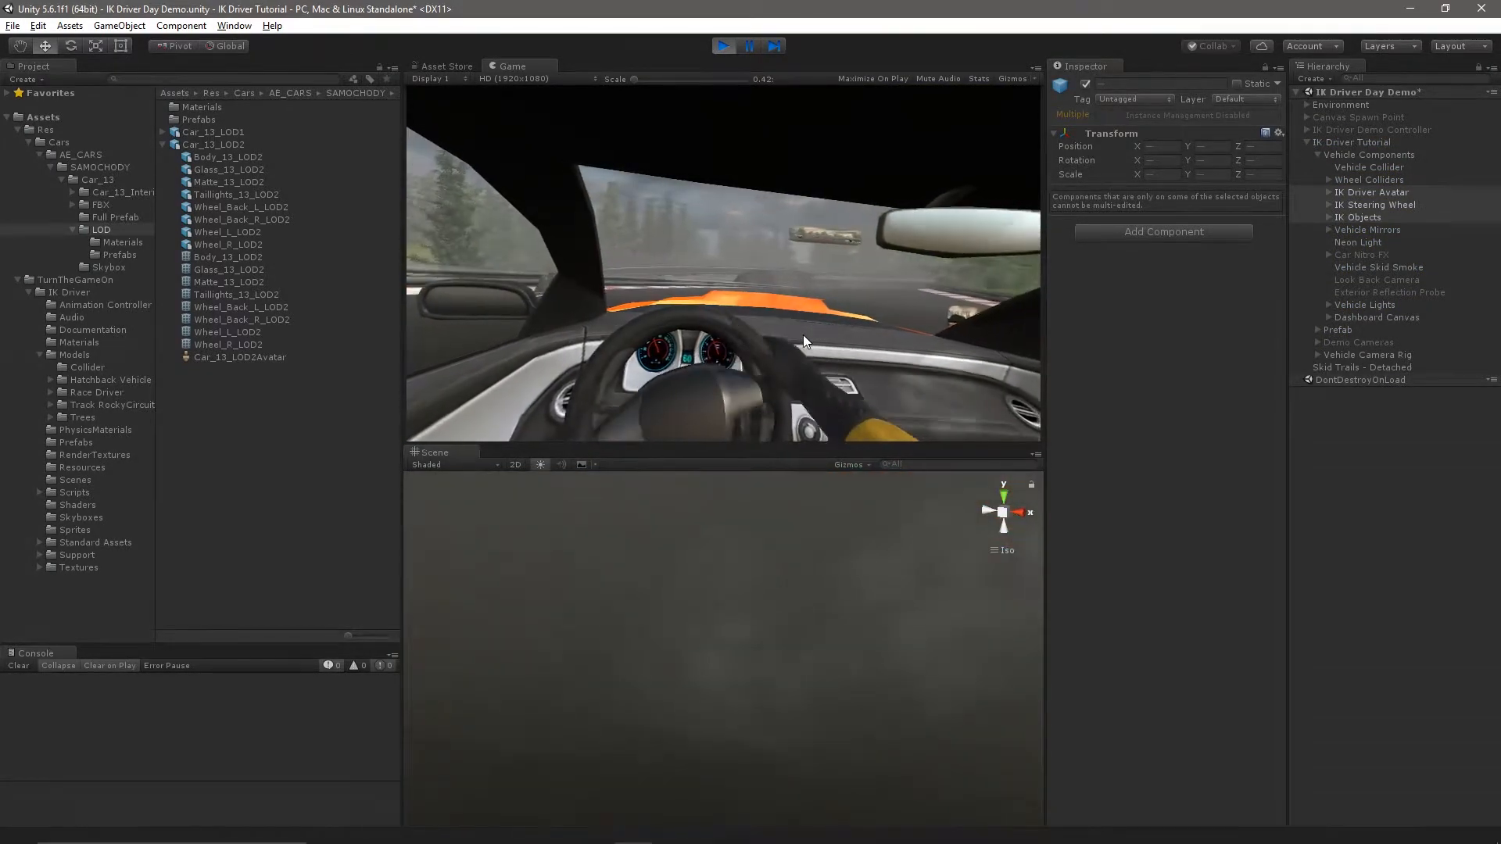
{"action": "key", "text": "c"}
{"action": "key", "text": "d"}
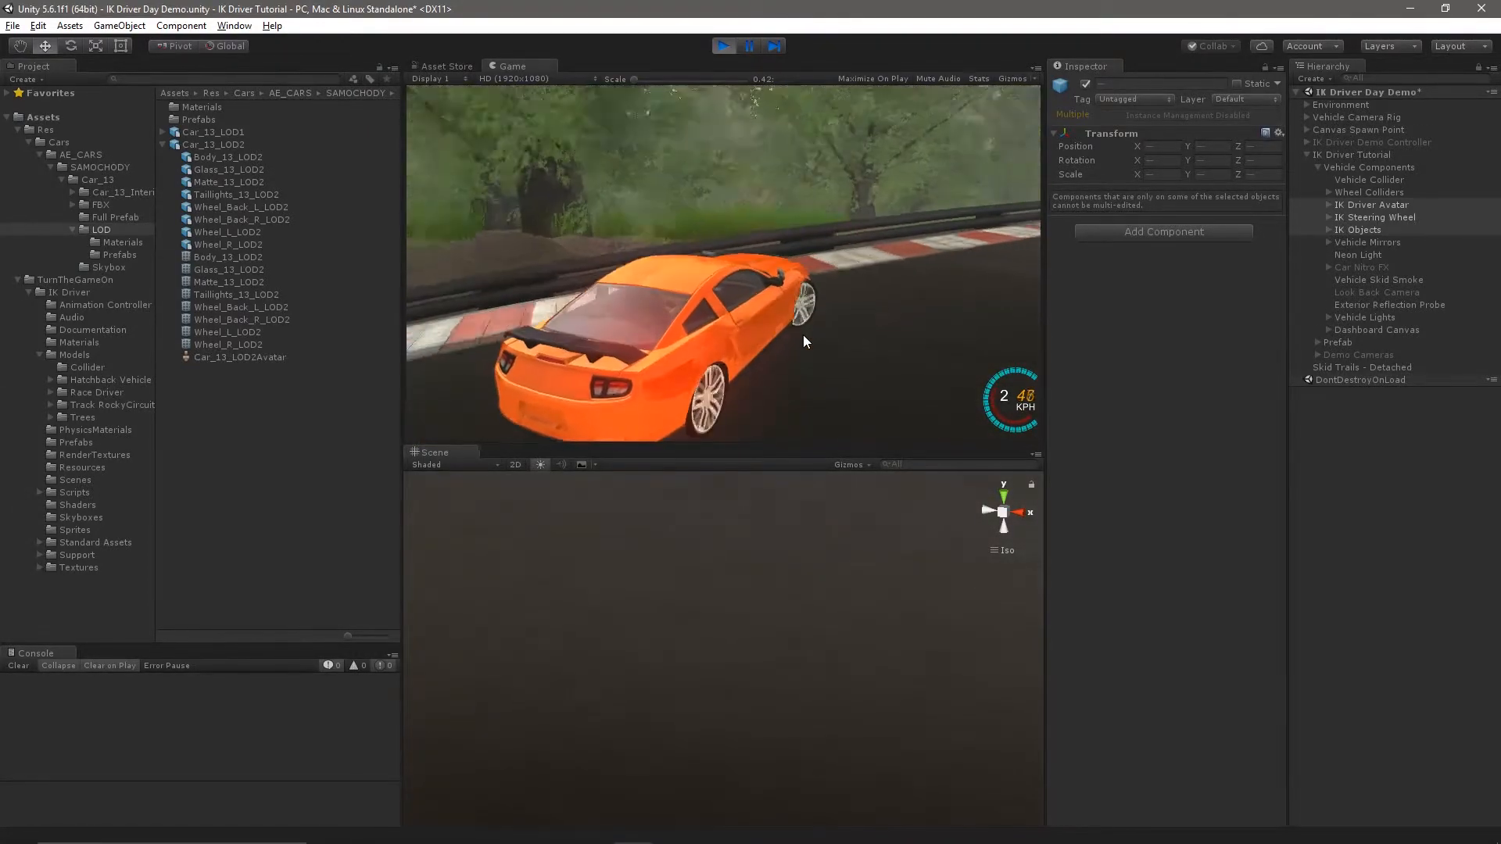
{"action": "left_click", "coordinate": [720, 47]}
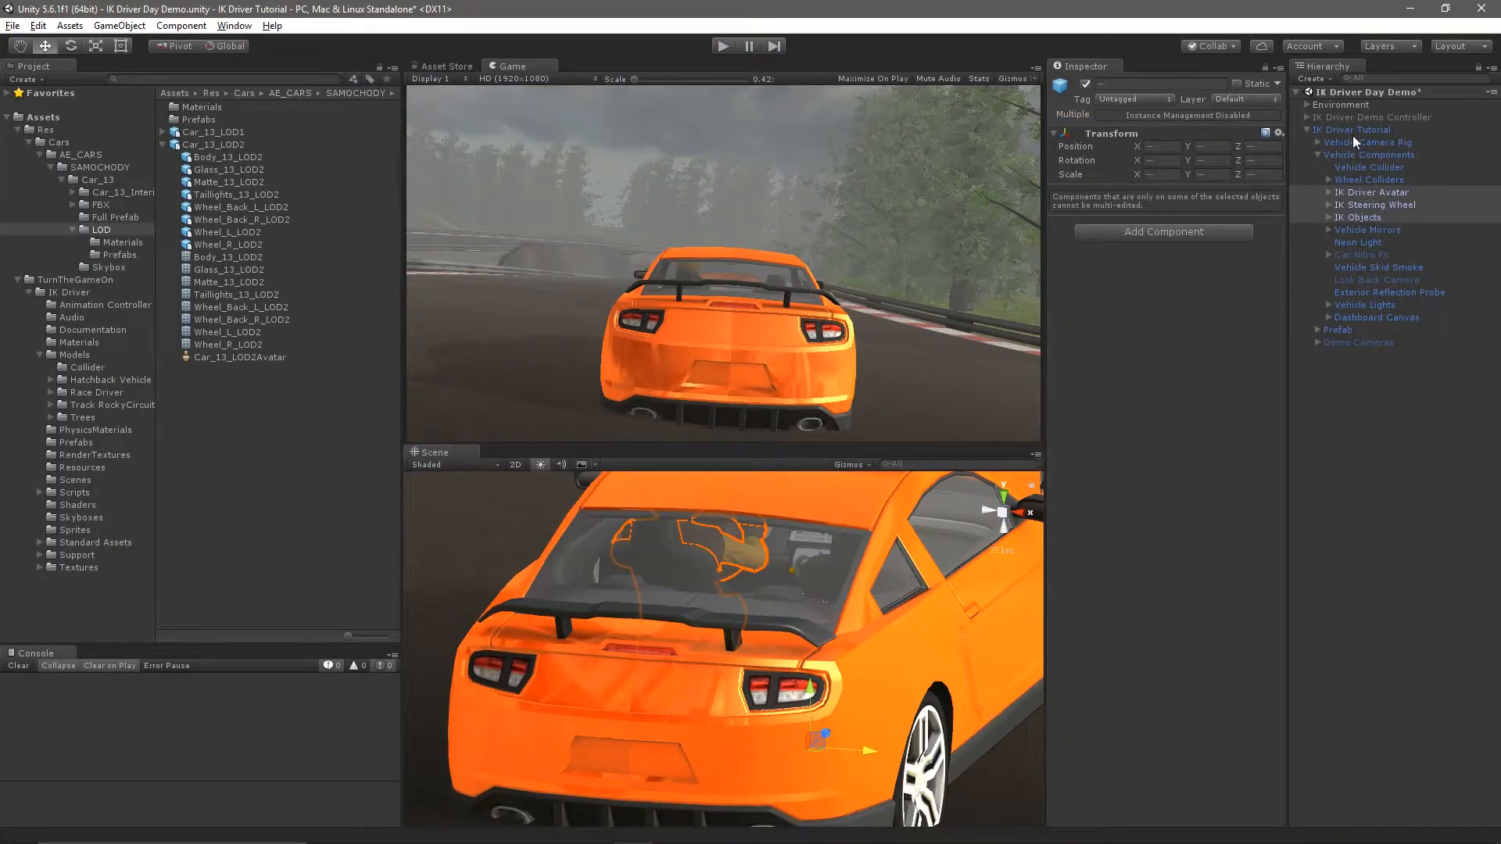
Select the Race Driver inside IK Driver Avatar and frame it in the Scene view
{"action": "left_click", "coordinate": [1354, 131]}
{"action": "left_click", "coordinate": [1329, 192]}
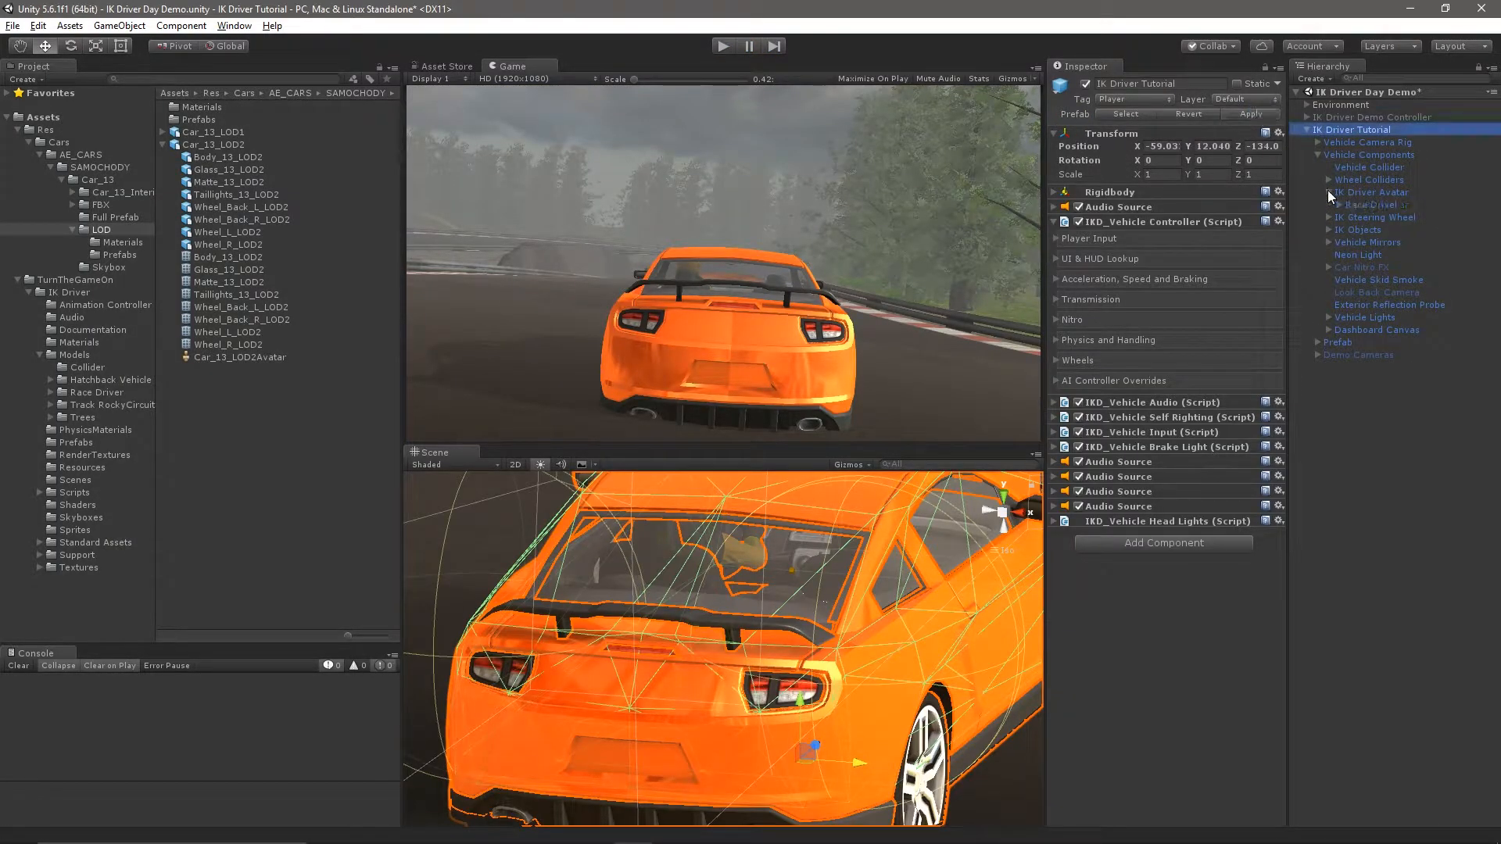
{"action": "left_click", "coordinate": [1360, 203]}
{"action": "key", "text": "f"}
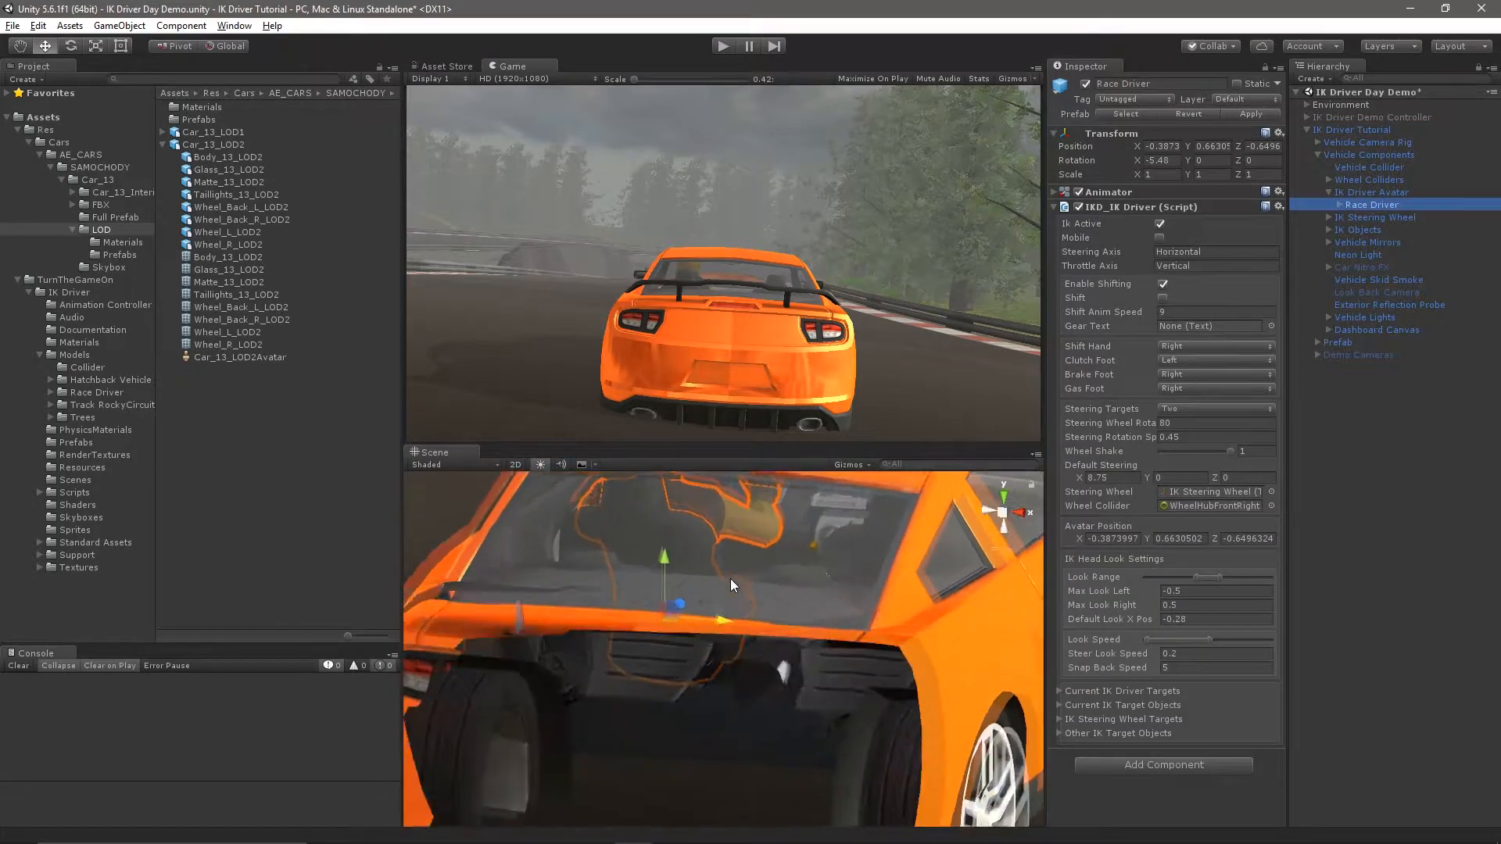
Try the Race Driver at position X -0.259, Y 0.663, Z -0.583, and undo the changes
{"action": "left_click_drag", "start_coordinate": [787, 566], "coordinate": [724, 628], "text": "alt"}
{"action": "left_click", "coordinate": [1168, 145]}
{"action": "key", "text": "Tab"}
{"action": "key", "text": "Tab"}
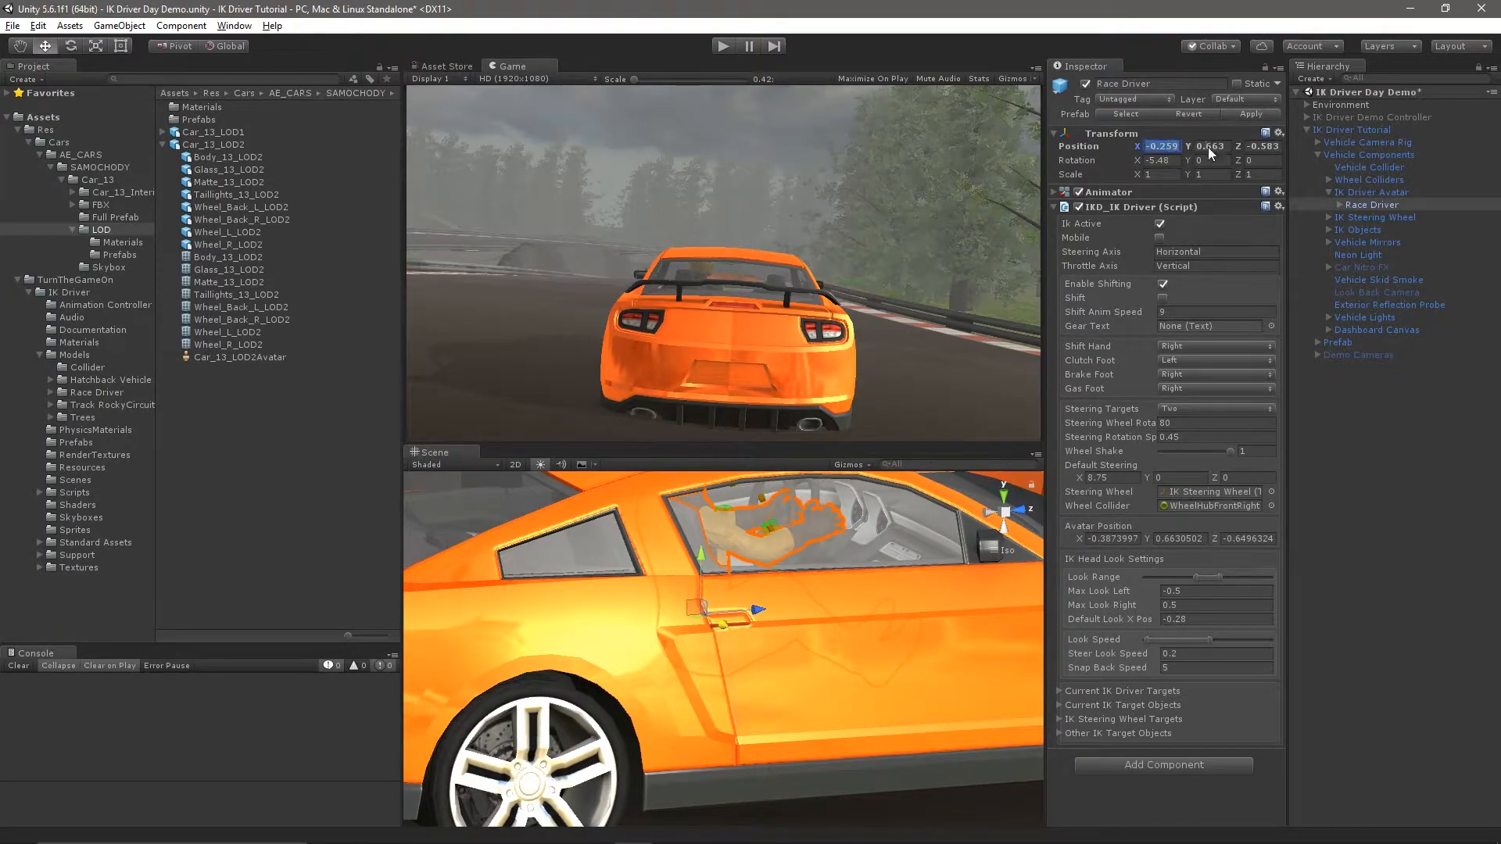
{"action": "left_click", "coordinate": [1108, 538]}
{"action": "left_click", "coordinate": [1188, 539]}
{"action": "left_click", "coordinate": [1252, 537]}
{"action": "key", "text": "ctrl+z"}
{"action": "key", "text": "ctrl+z"}
{"action": "key", "text": "ctrl+z"}
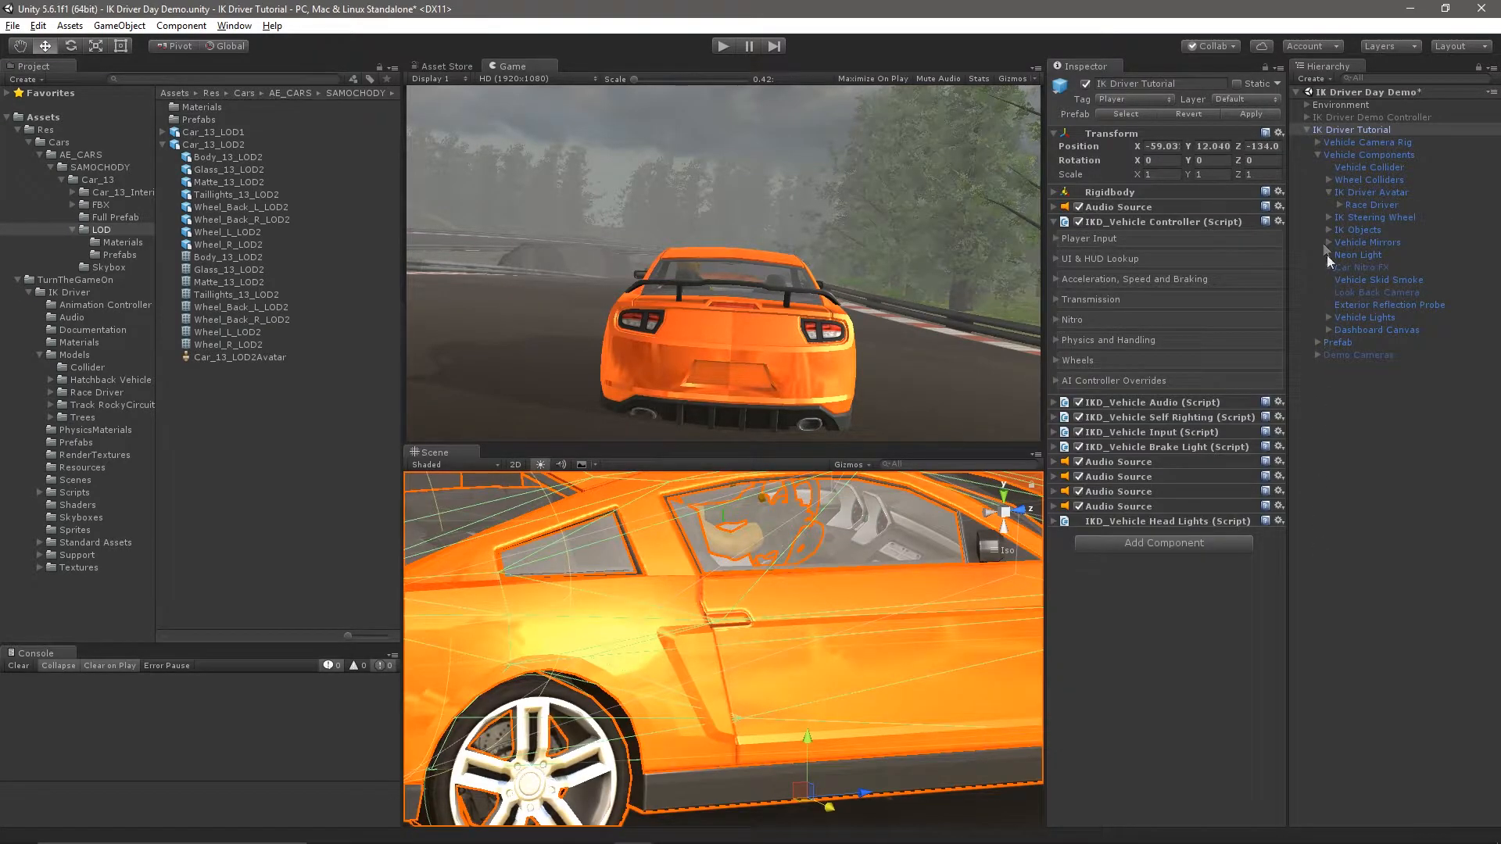
Play the scene briefly with the Race Driver selected and compare its Avatar Position values with its Transform position
{"action": "left_click", "coordinate": [1376, 206]}
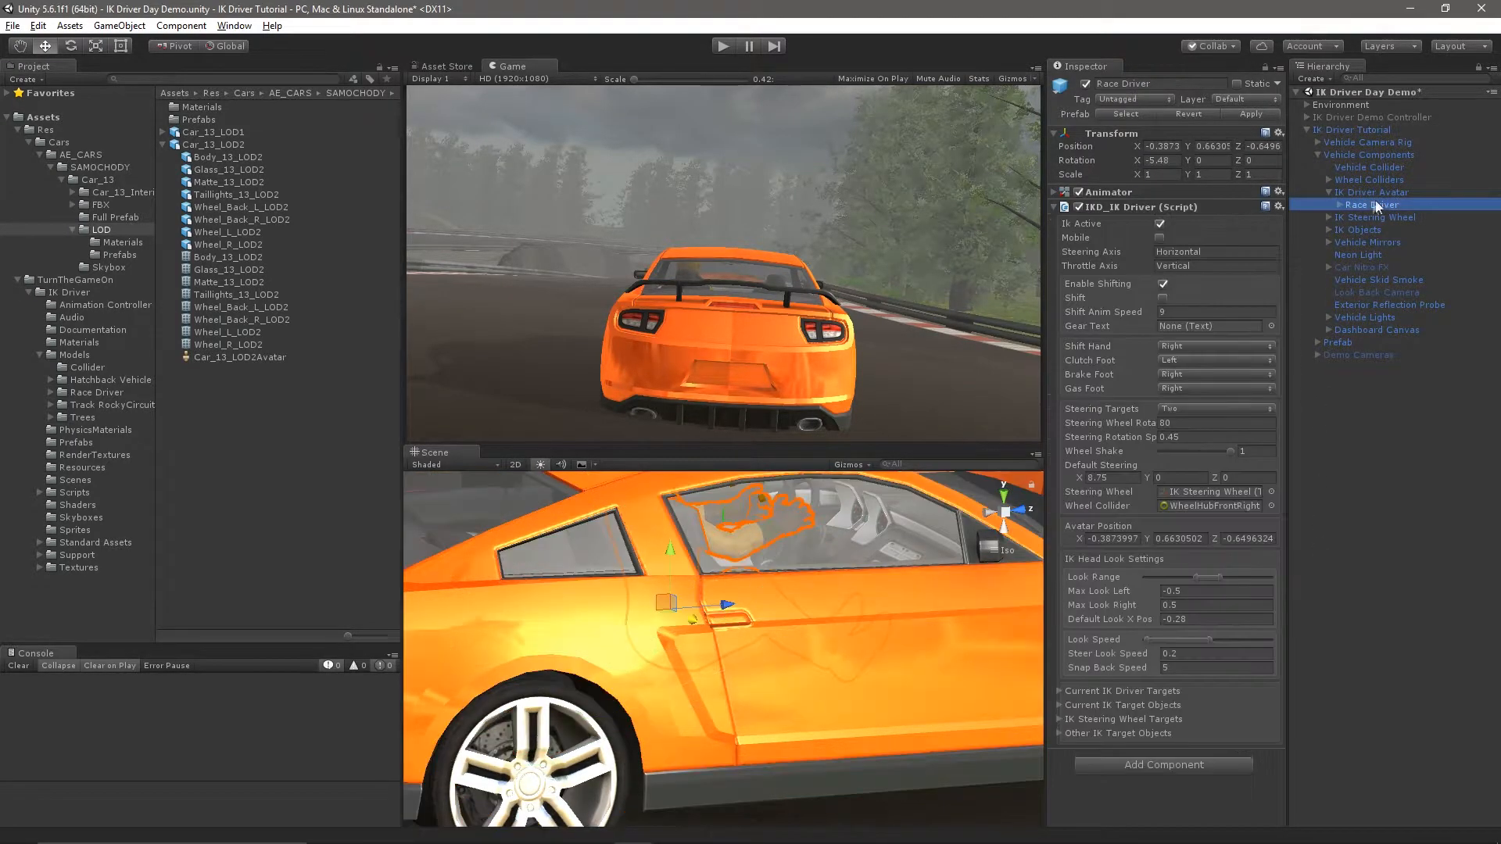
{"action": "left_click", "coordinate": [724, 47]}
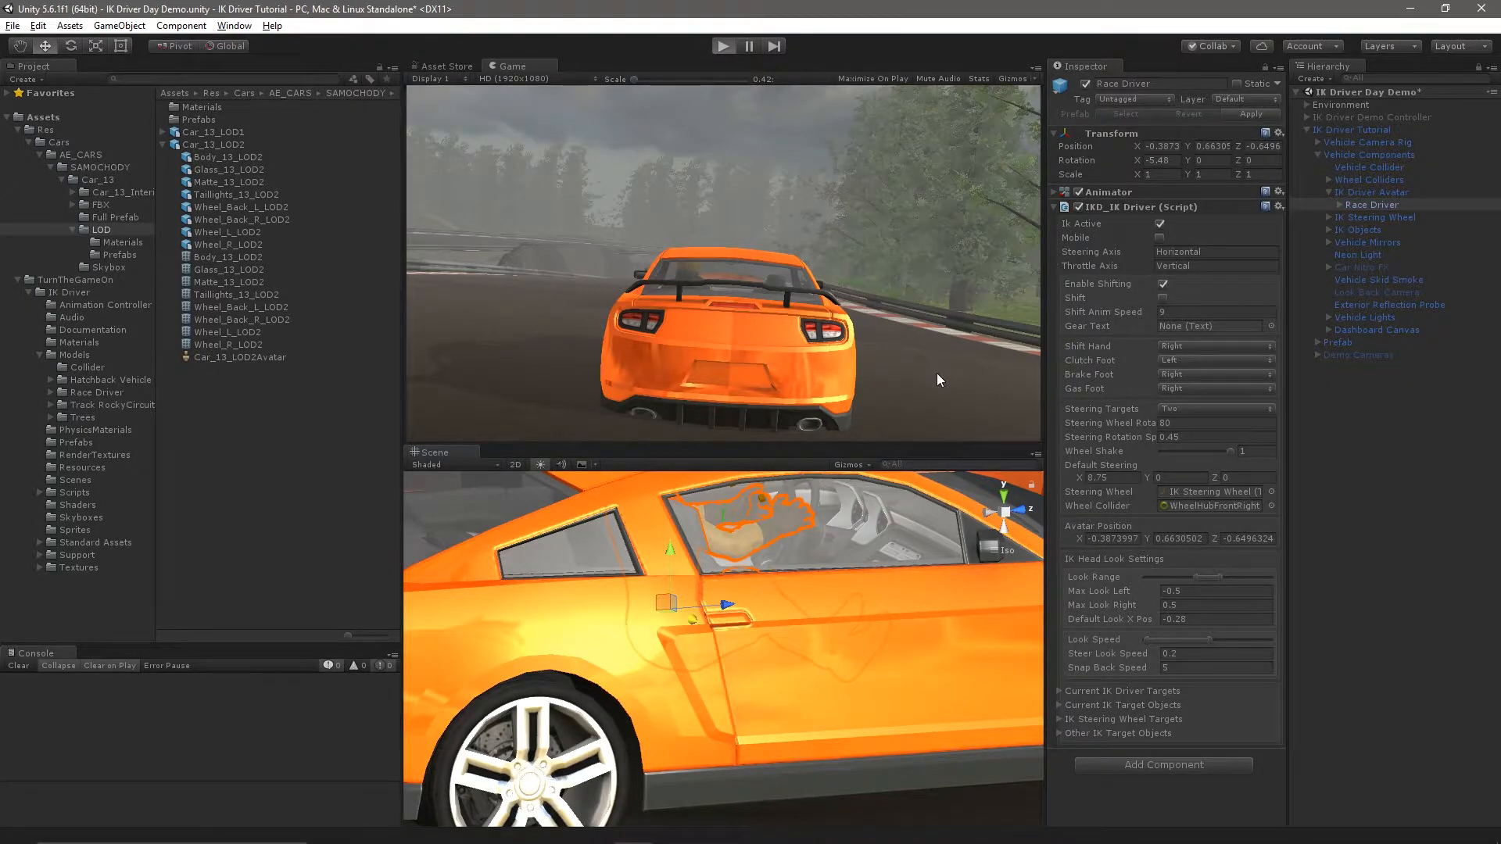
{"action": "left_click", "coordinate": [1126, 539]}
{"action": "left_click", "coordinate": [1192, 539]}
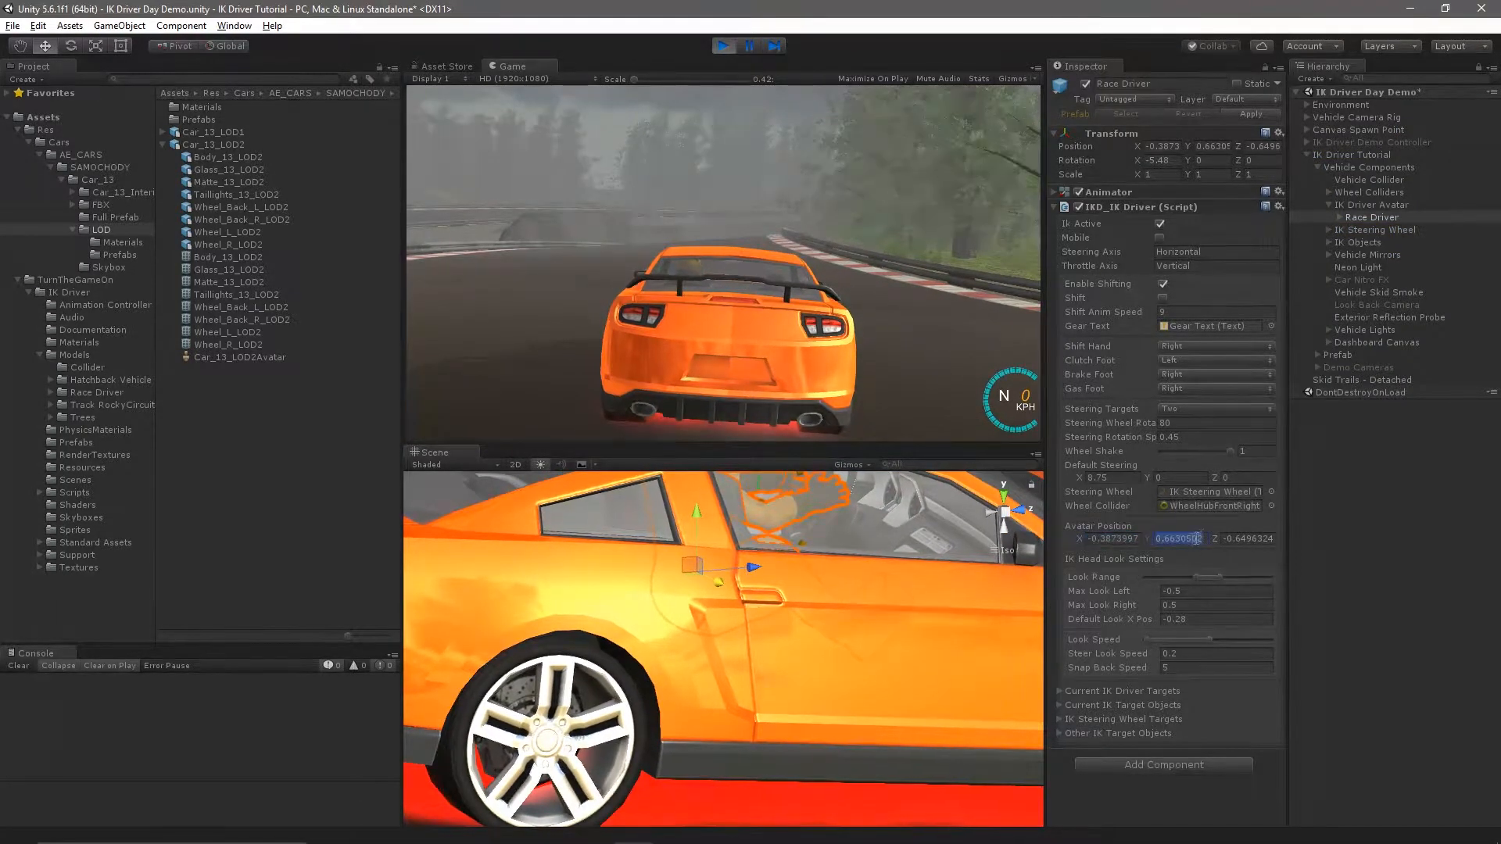
{"action": "left_click", "coordinate": [1264, 537]}
{"action": "left_click", "coordinate": [1163, 146]}
{"action": "left_click", "coordinate": [1211, 146]}
{"action": "left_click", "coordinate": [1262, 146]}
{"action": "left_click", "coordinate": [723, 45]}
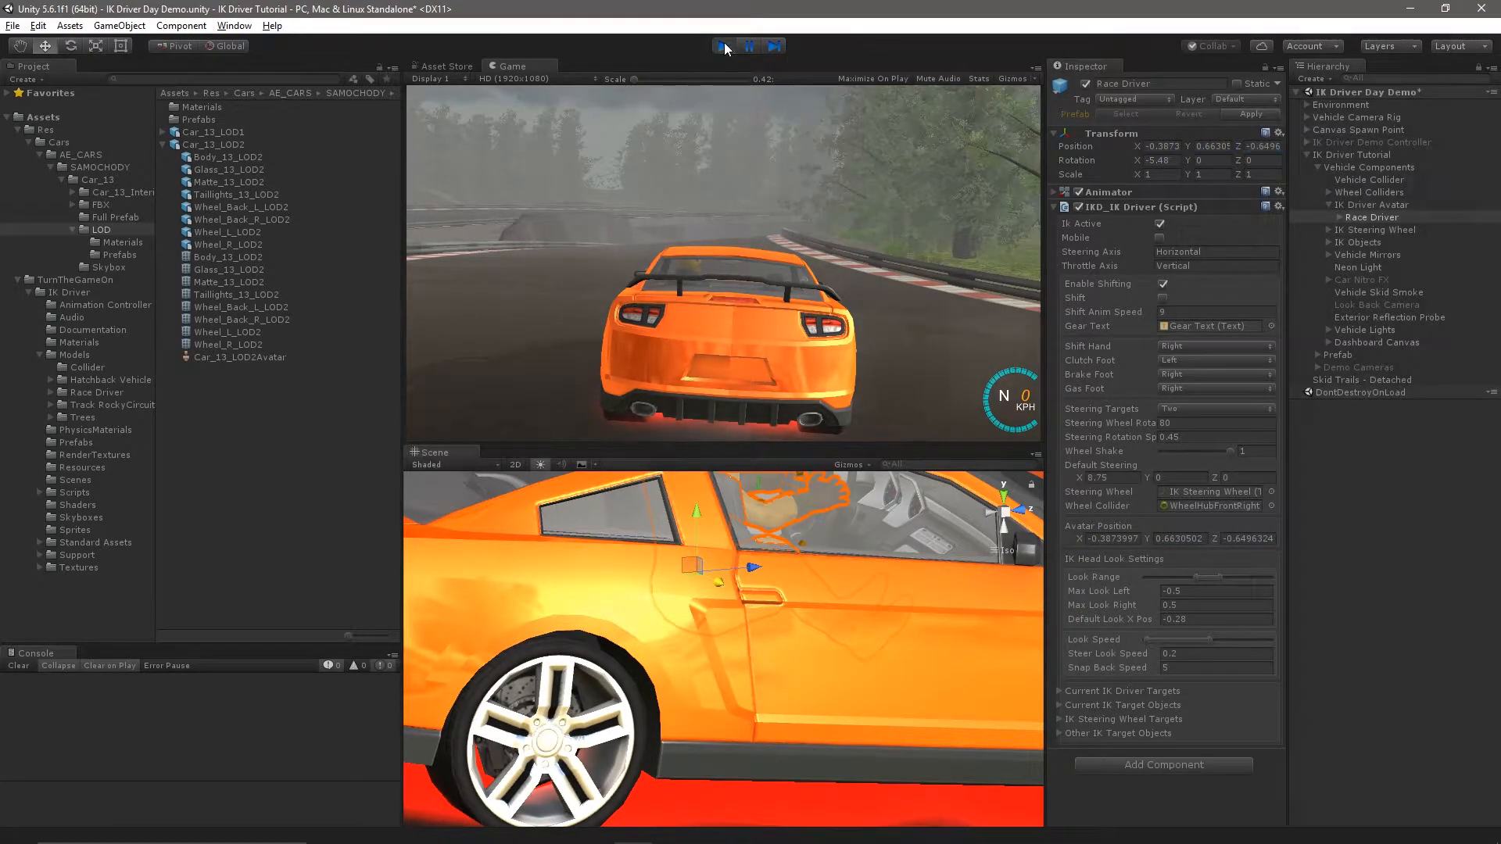
Try the Race Driver at position 0, 0, 0 and play the scene briefly to check its placement
{"action": "key", "text": "Tab"}
{"action": "type", "text": "0"}
{"action": "key", "text": "Tab"}
{"action": "type", "text": "0"}
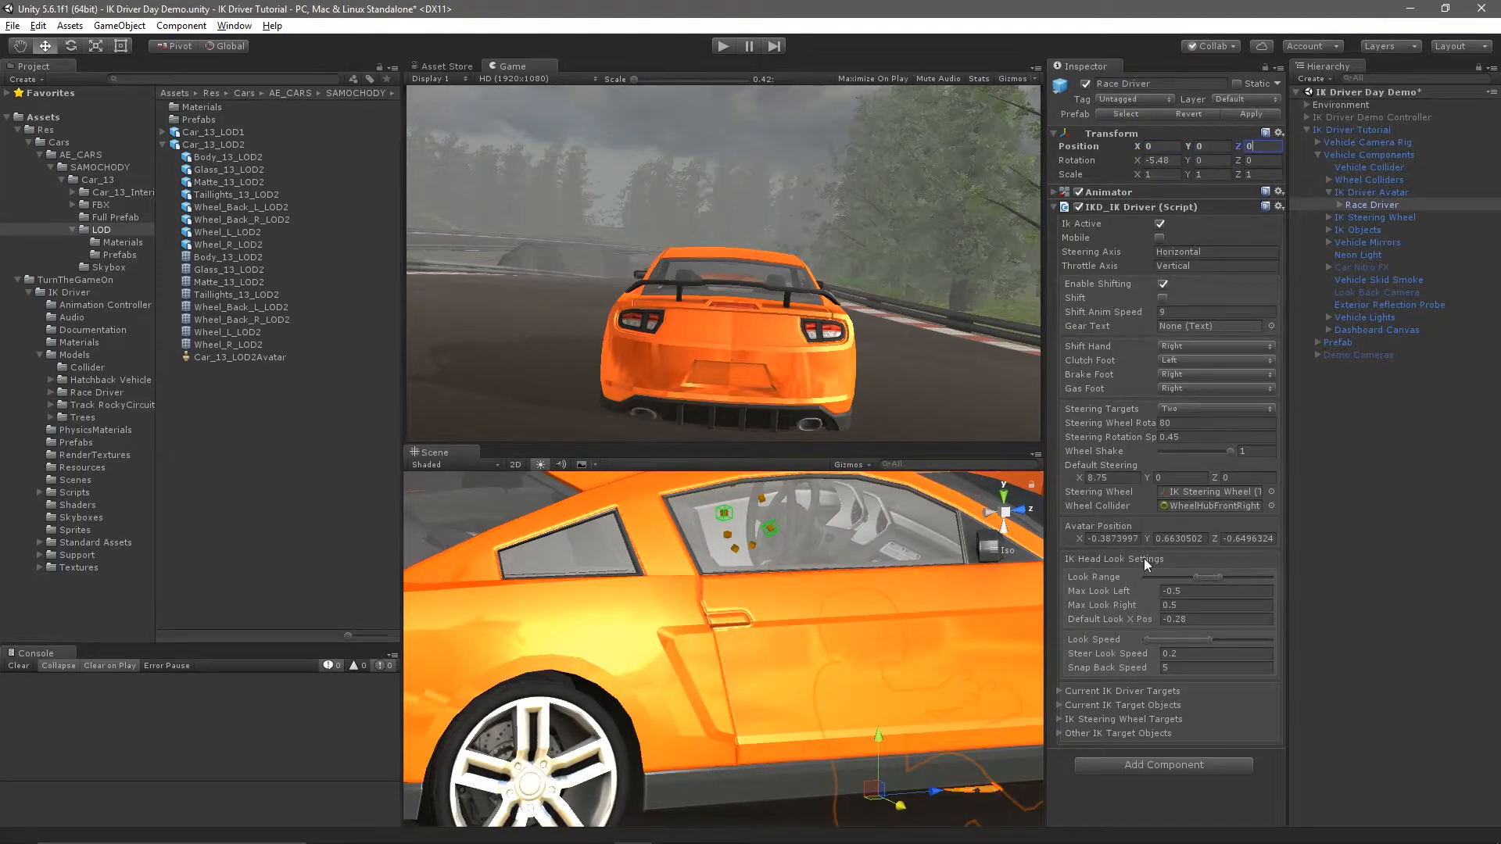
{"action": "key", "text": "Return"}
{"action": "key", "text": "ctrl+p"}
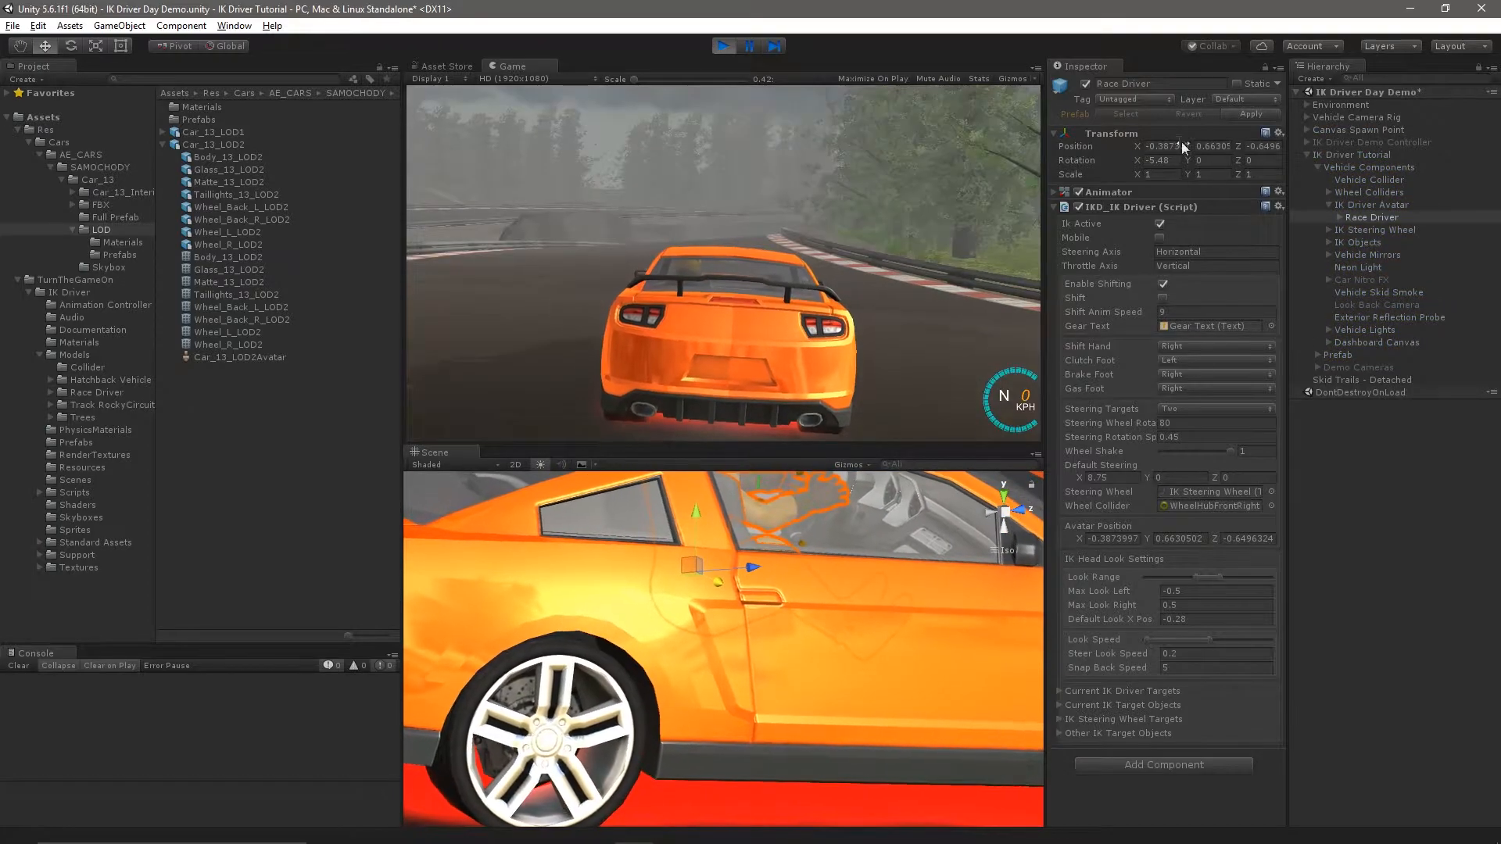
{"action": "left_click", "coordinate": [723, 45]}
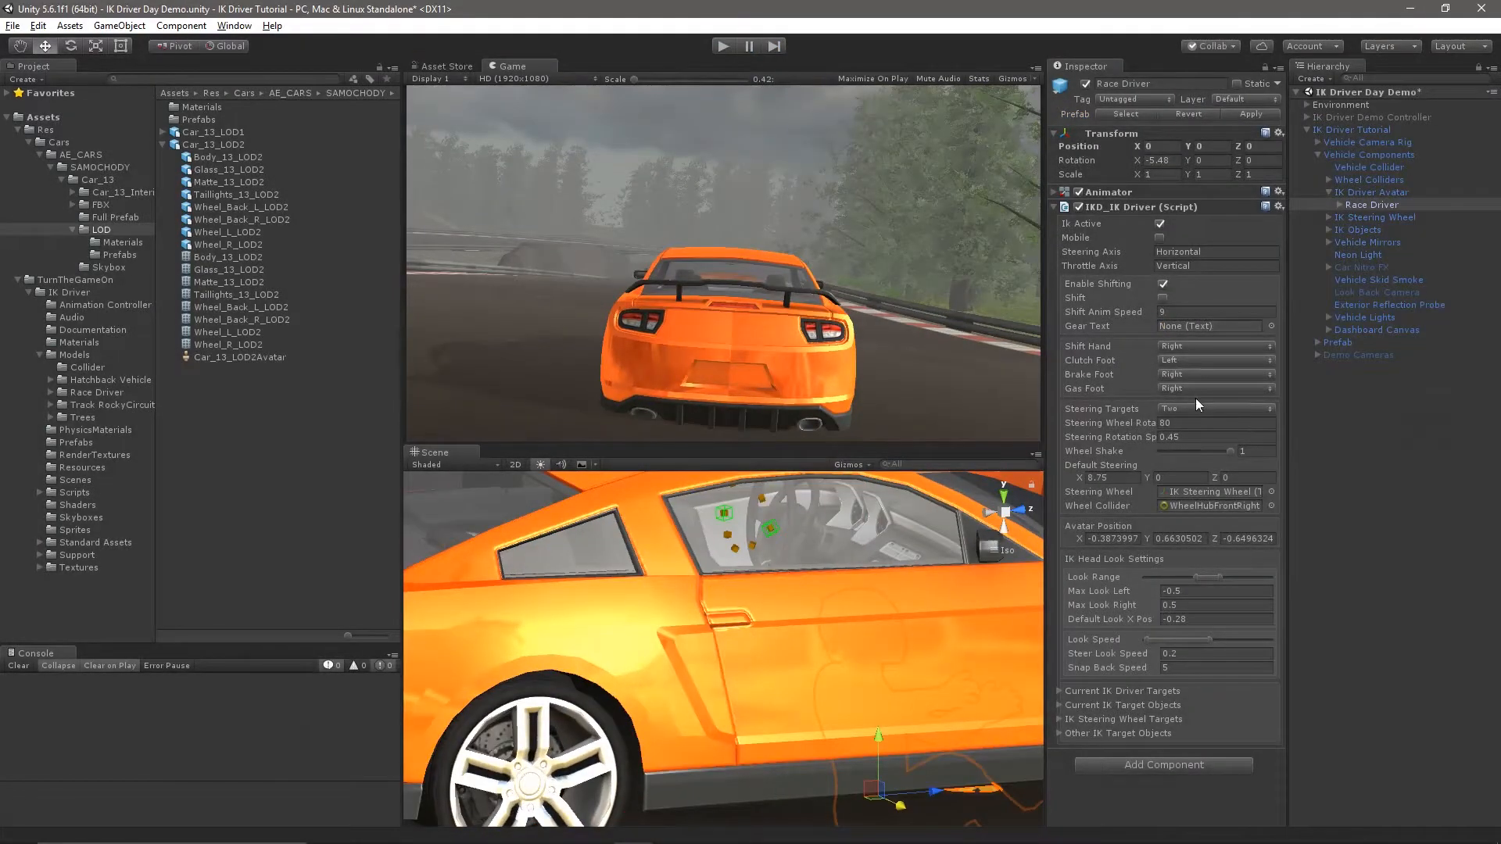
Move Steering_wheel from Car_13_Interior in the Prefab group into IK Steering Wheel below Steering_Left, breaking the prefab instance
{"action": "left_click", "coordinate": [1329, 192]}
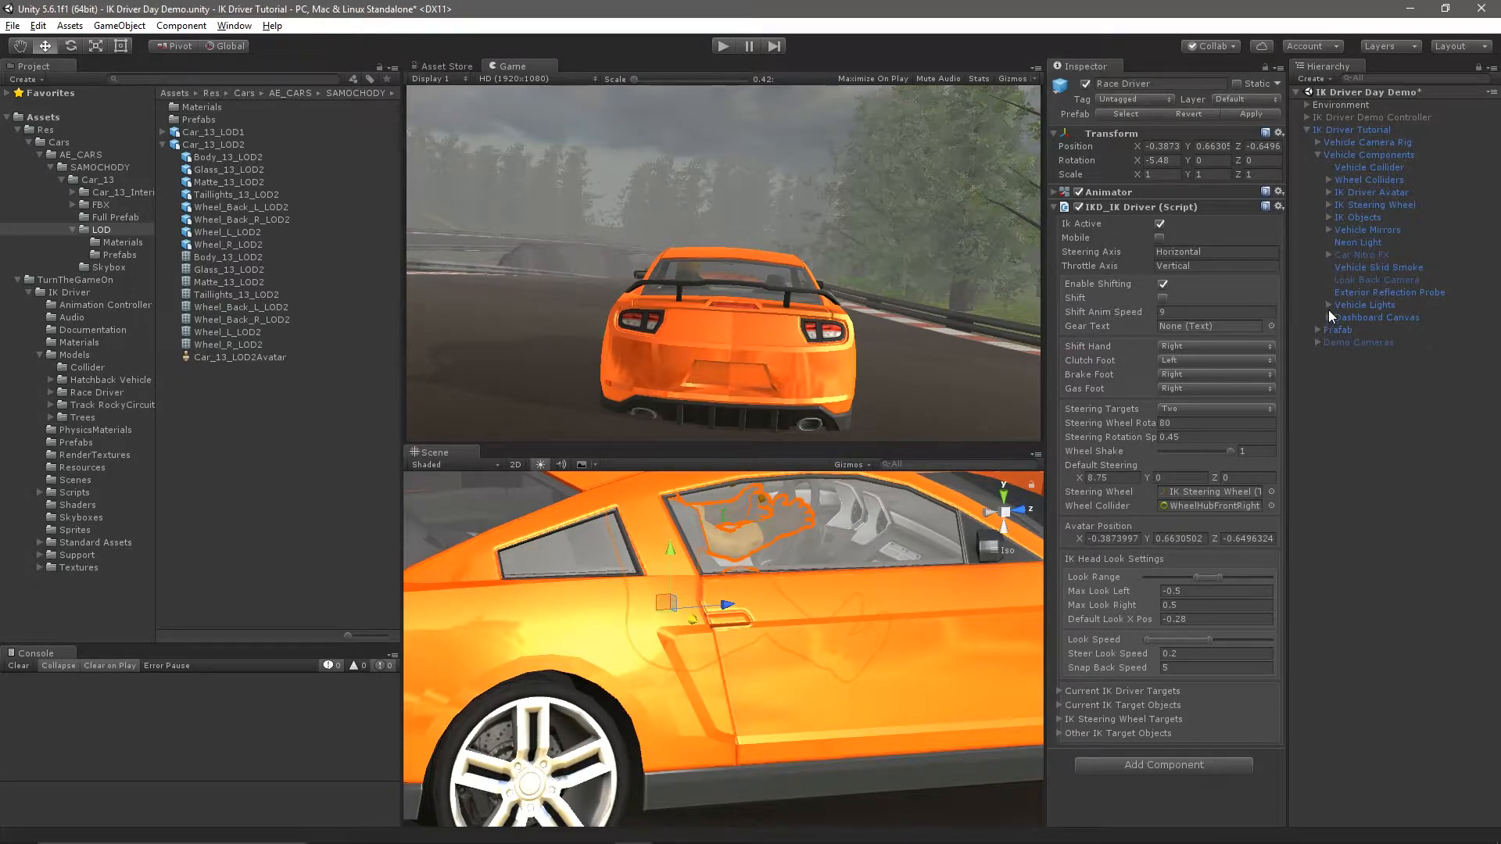
{"action": "left_click", "coordinate": [1329, 217]}
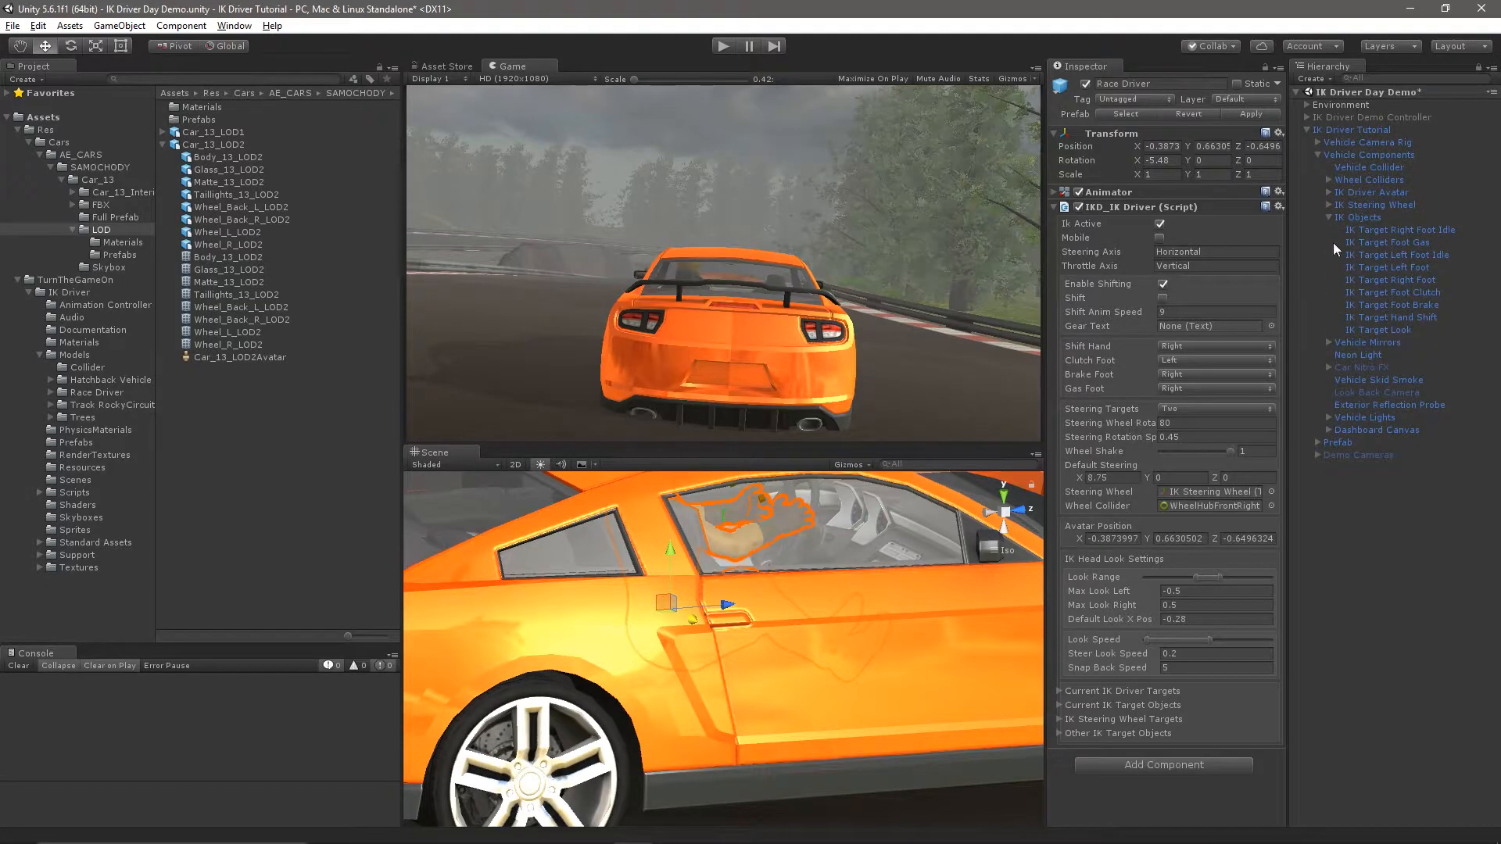
{"action": "left_click", "coordinate": [1329, 205]}
{"action": "left_click", "coordinate": [1328, 355]}
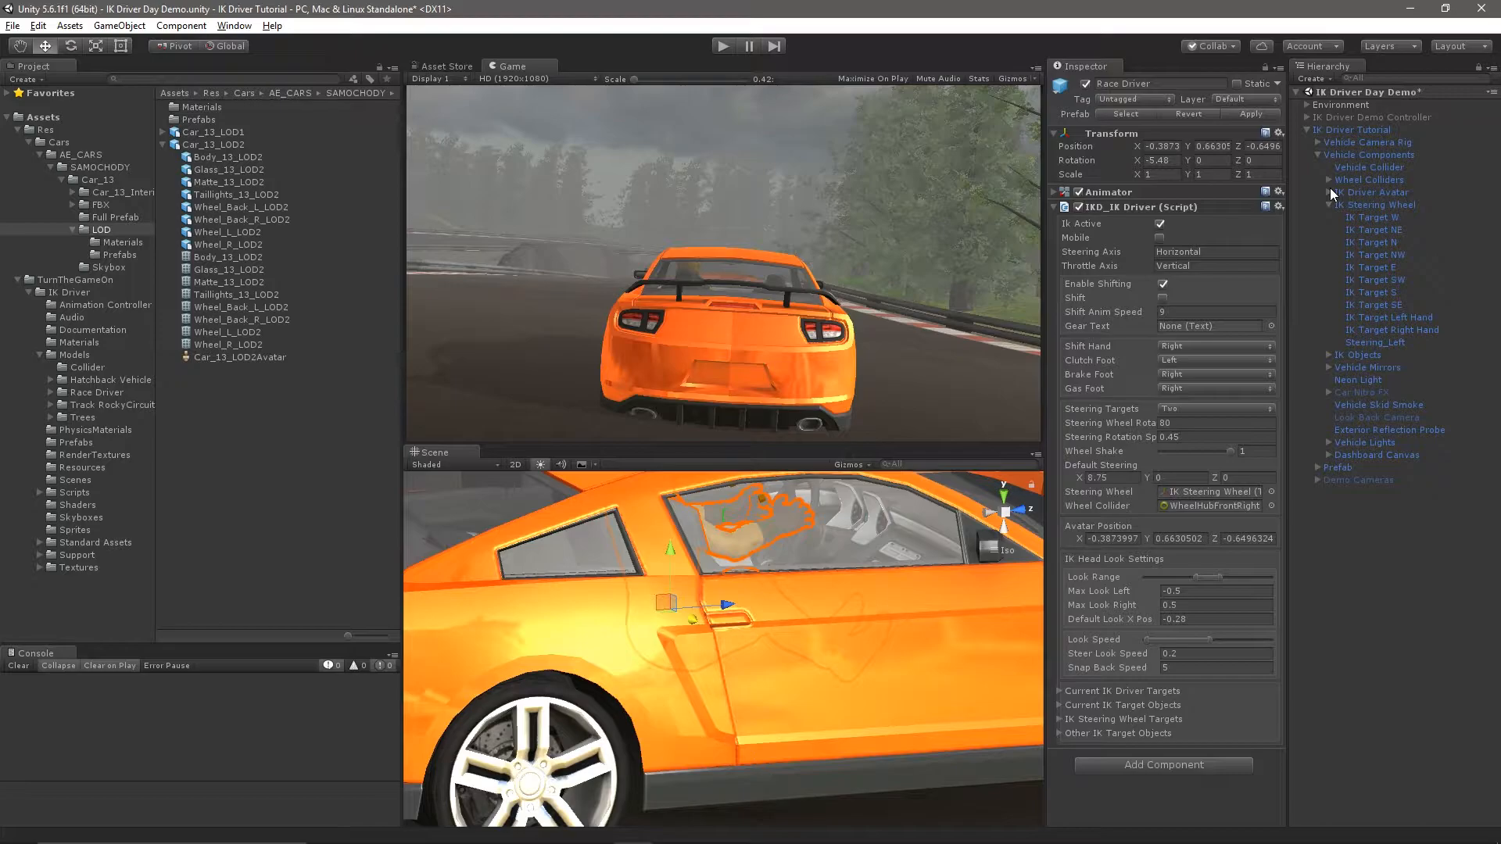
{"action": "left_click", "coordinate": [1318, 468]}
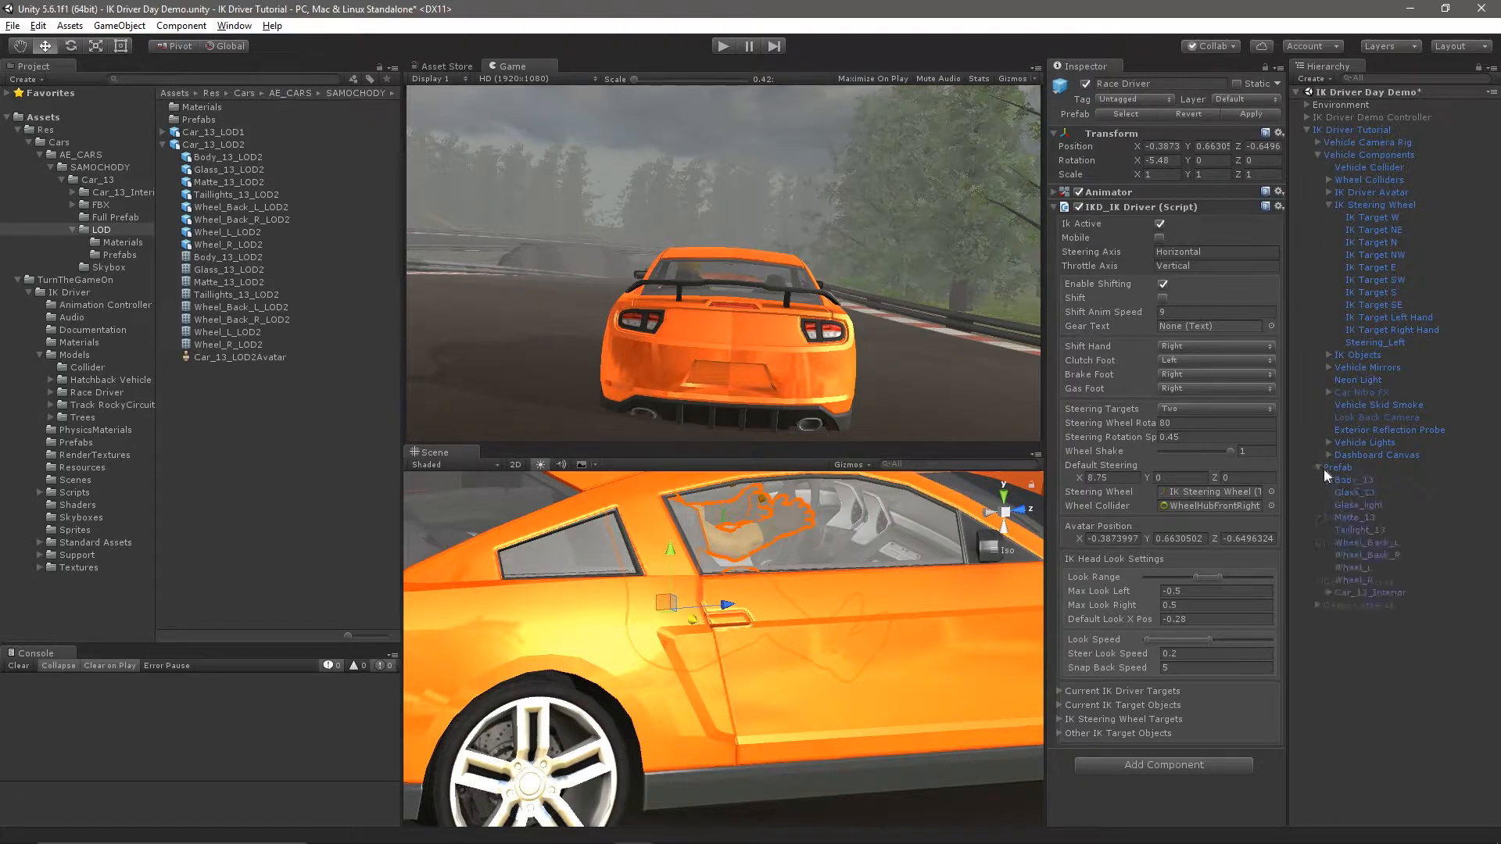
{"action": "left_click_drag", "start_coordinate": [1380, 617], "coordinate": [1395, 349]}
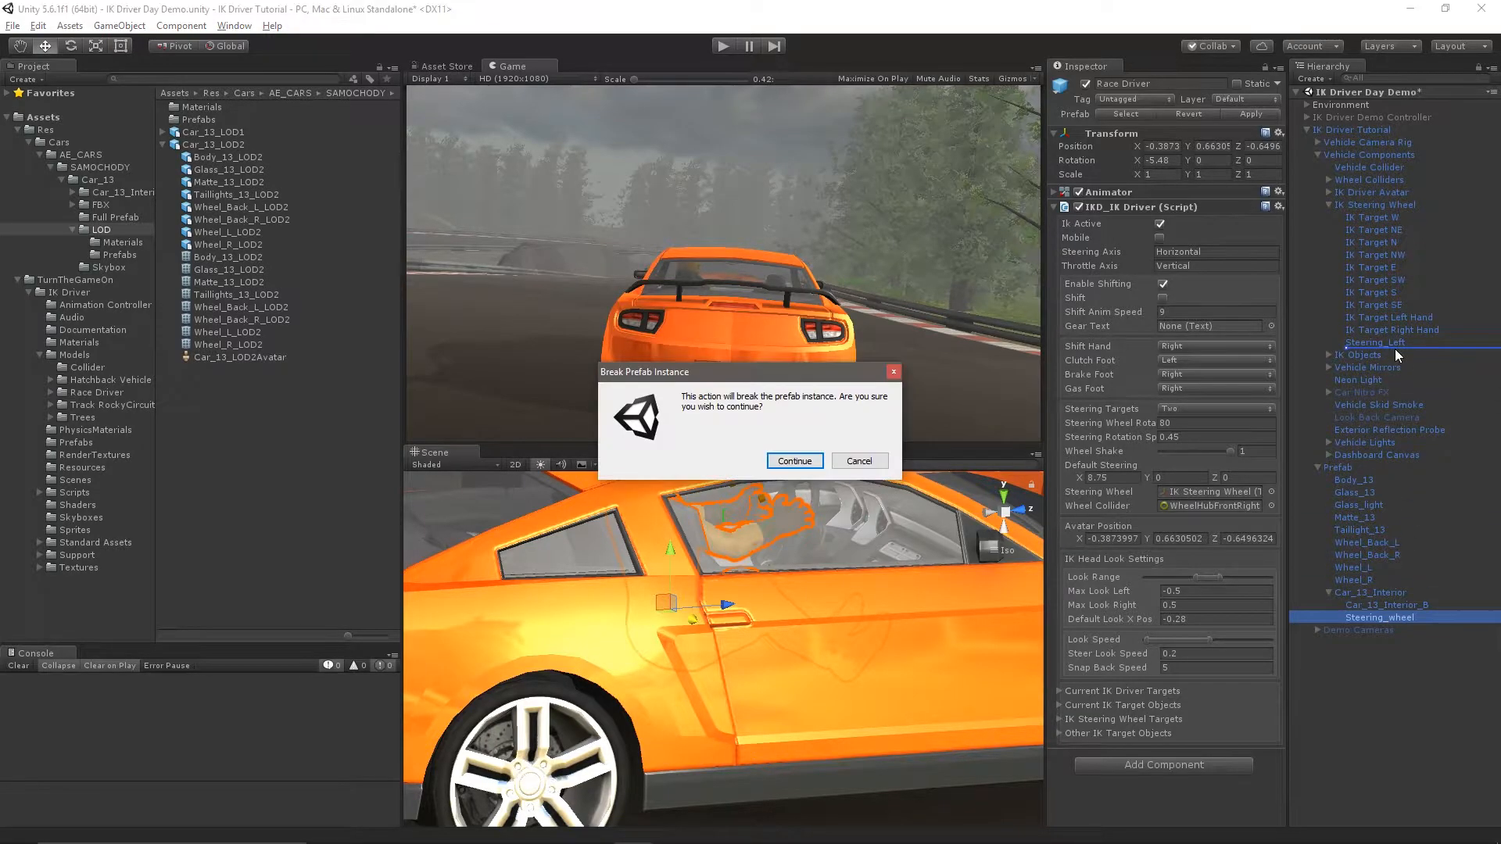
{"action": "key", "text": "Return"}
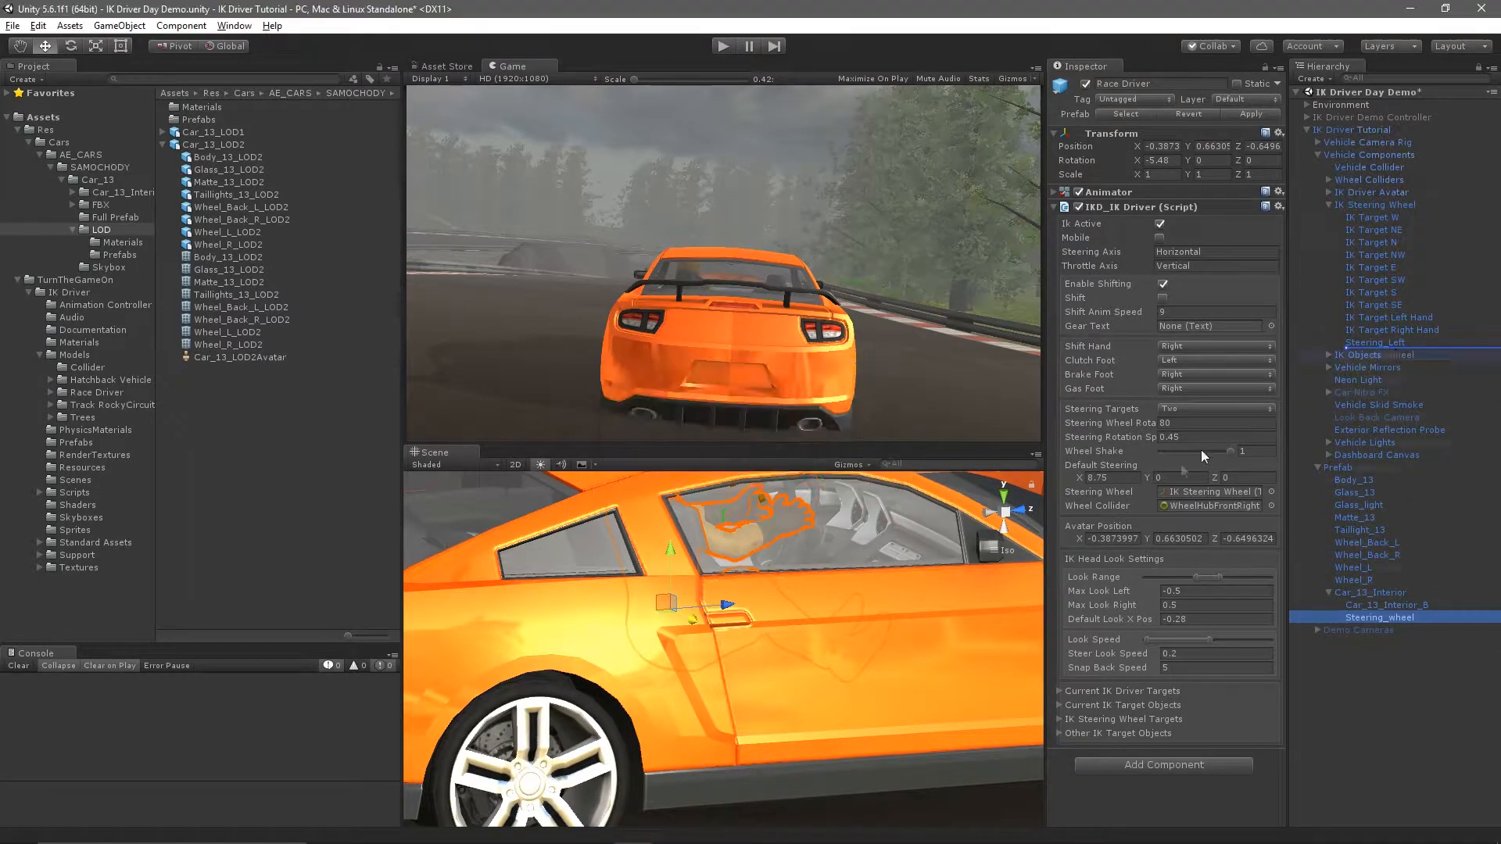
Align Steering_wheel with the old wheel at about Y -0.048, Z 0.036, with X rotation about -117
{"action": "scroll", "coordinate": [854, 548], "scroll_direction": "up", "scroll_amount": 10}
{"action": "middle_click_drag", "start_coordinate": [853, 543], "coordinate": [813, 718]}
{"action": "scroll", "coordinate": [813, 719], "scroll_direction": "up", "scroll_amount": 6}
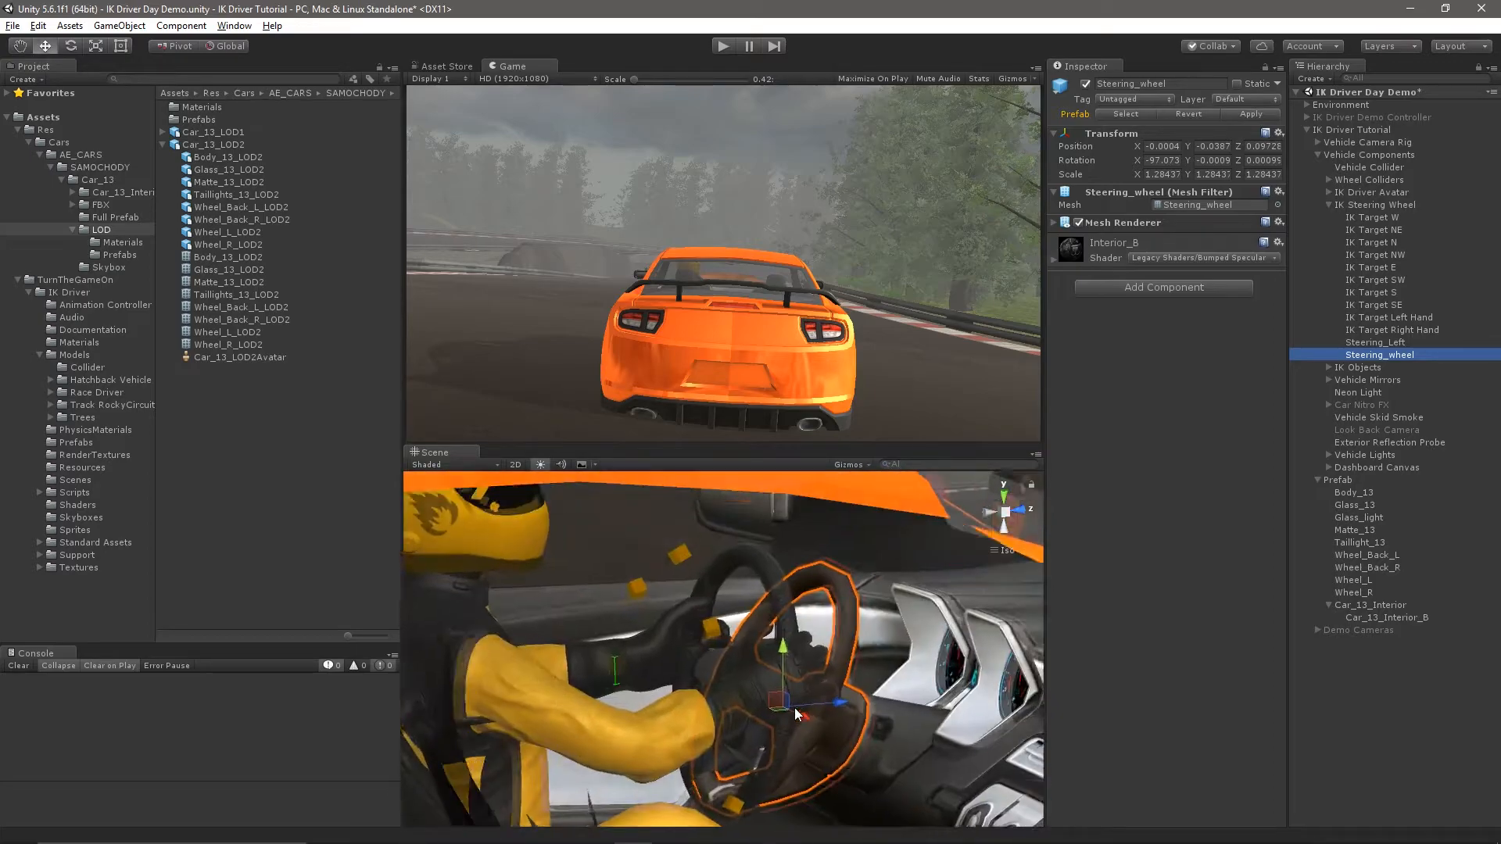
{"action": "left_click_drag", "start_coordinate": [852, 717], "coordinate": [827, 720]}
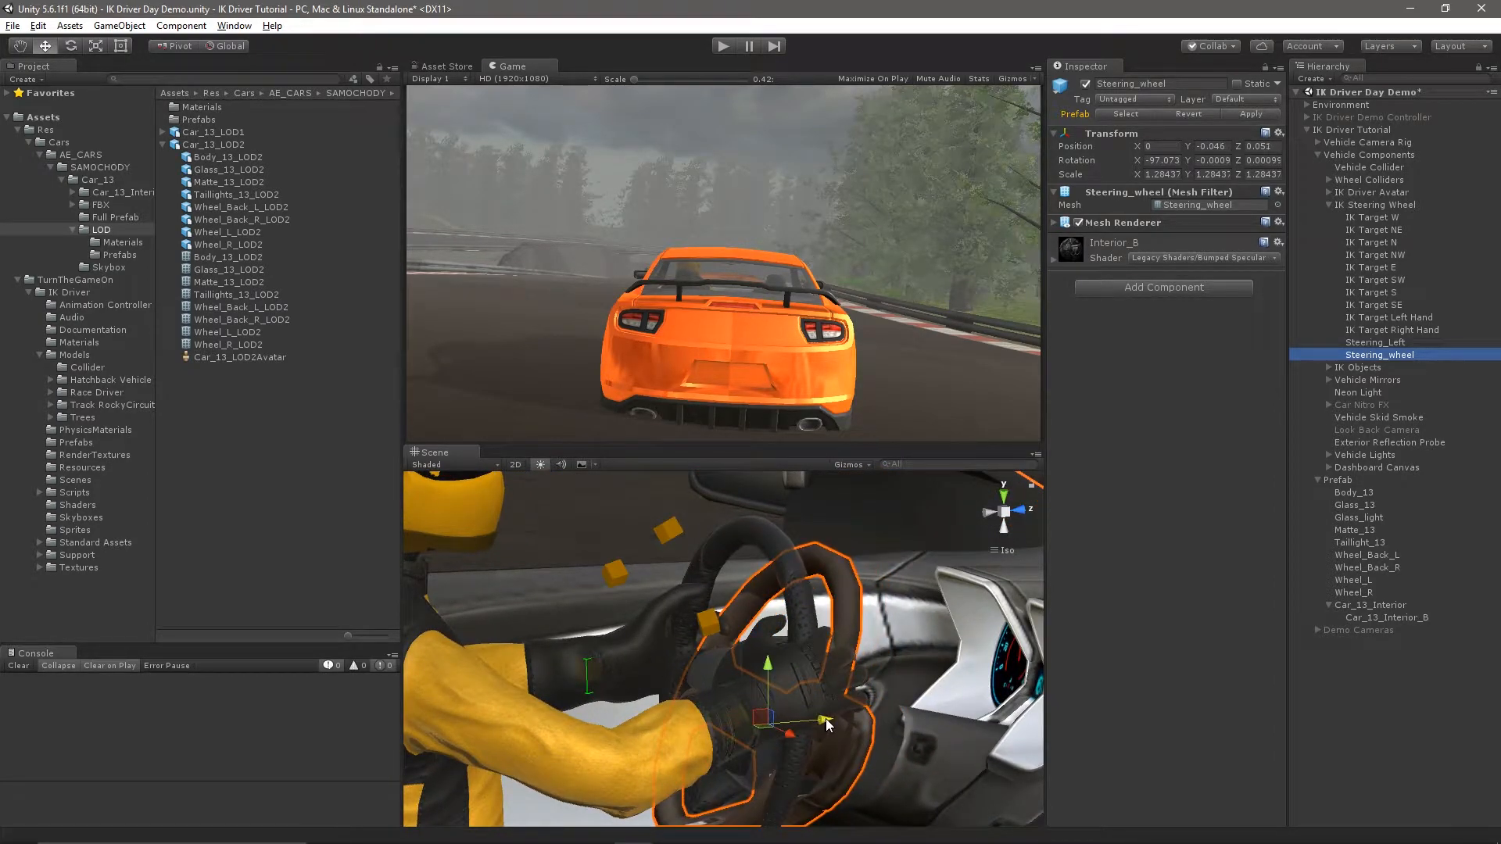
{"action": "key", "text": "e"}
{"action": "left_click_drag", "start_coordinate": [763, 678], "coordinate": [707, 691]}
{"action": "left_click_drag", "start_coordinate": [733, 643], "coordinate": [790, 668], "text": "alt"}
{"action": "key", "text": "w"}
{"action": "left_click_drag", "start_coordinate": [850, 749], "coordinate": [838, 749]}
{"action": "left_click_drag", "start_coordinate": [919, 677], "coordinate": [875, 752], "text": "alt"}
{"action": "key", "text": "e"}
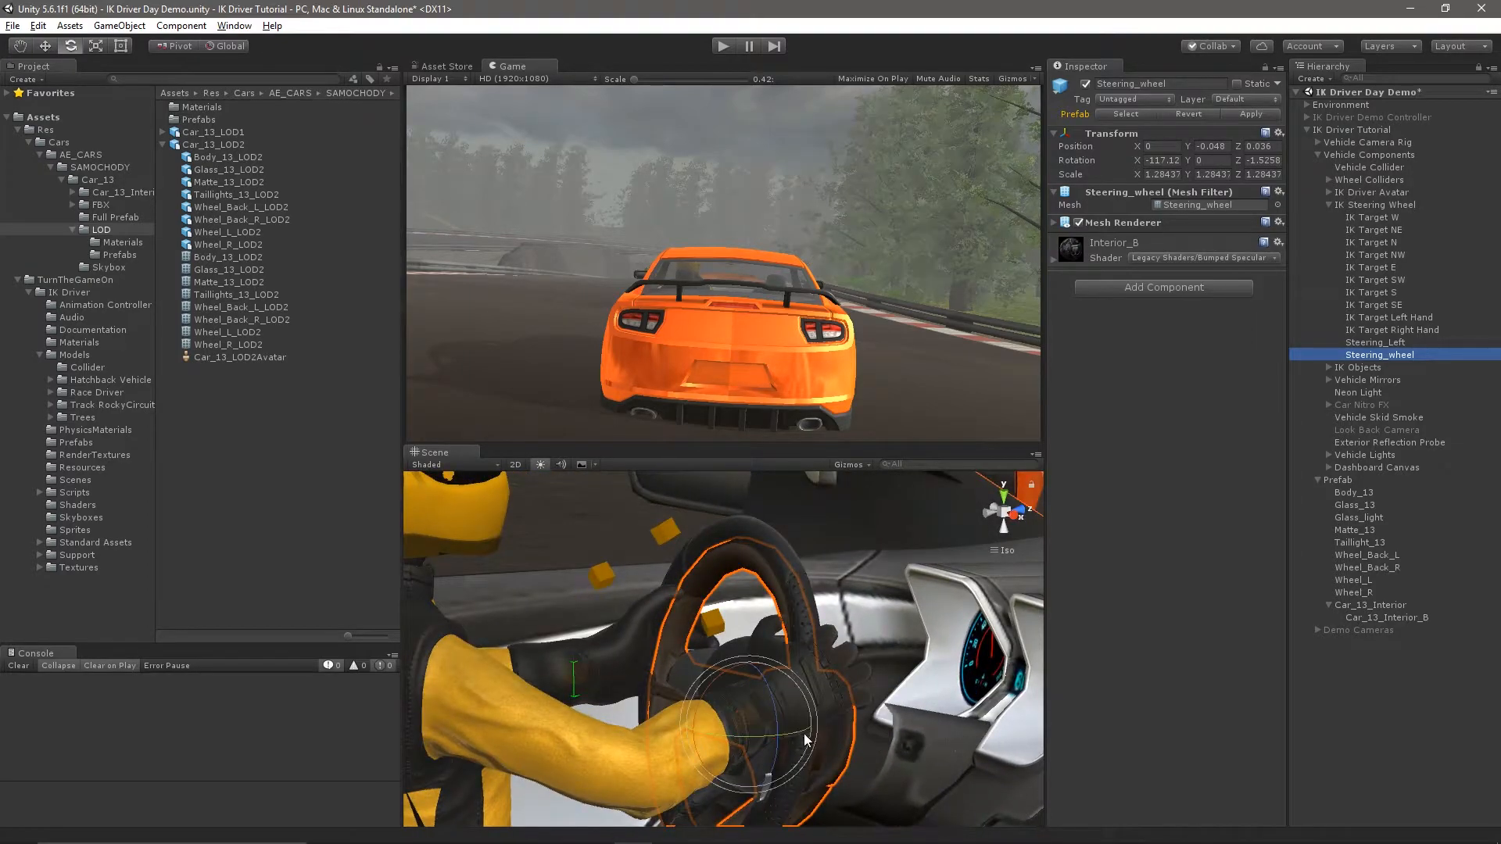
Scale Steering_wheel uniformly to about 1.408 and deactivate the old Steering_Left wheel
{"action": "key", "text": "r"}
{"action": "left_click_drag", "start_coordinate": [758, 728], "coordinate": [967, 791]}
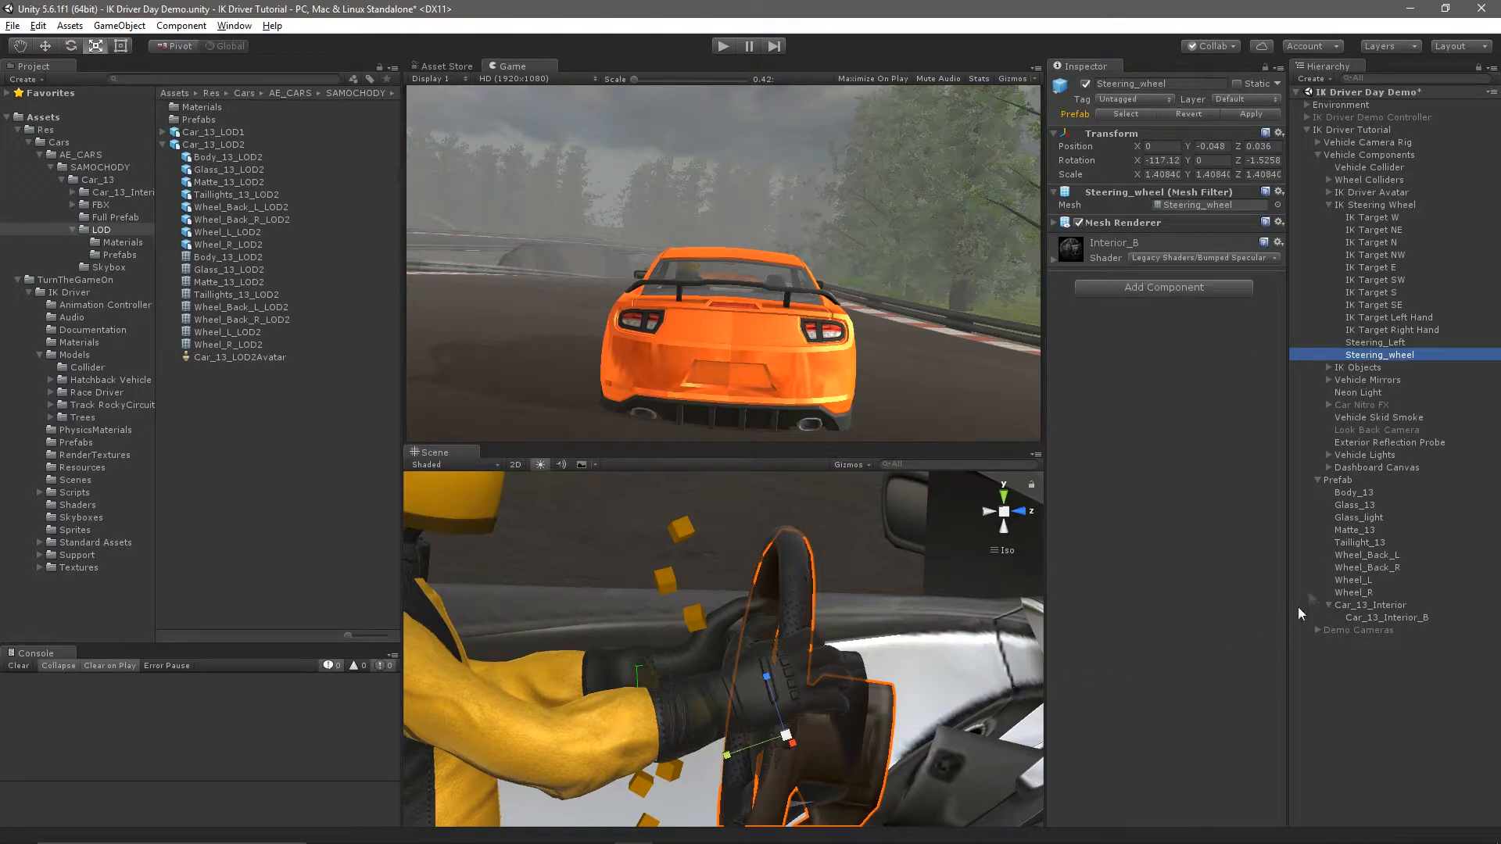
{"action": "left_click", "coordinate": [1397, 342]}
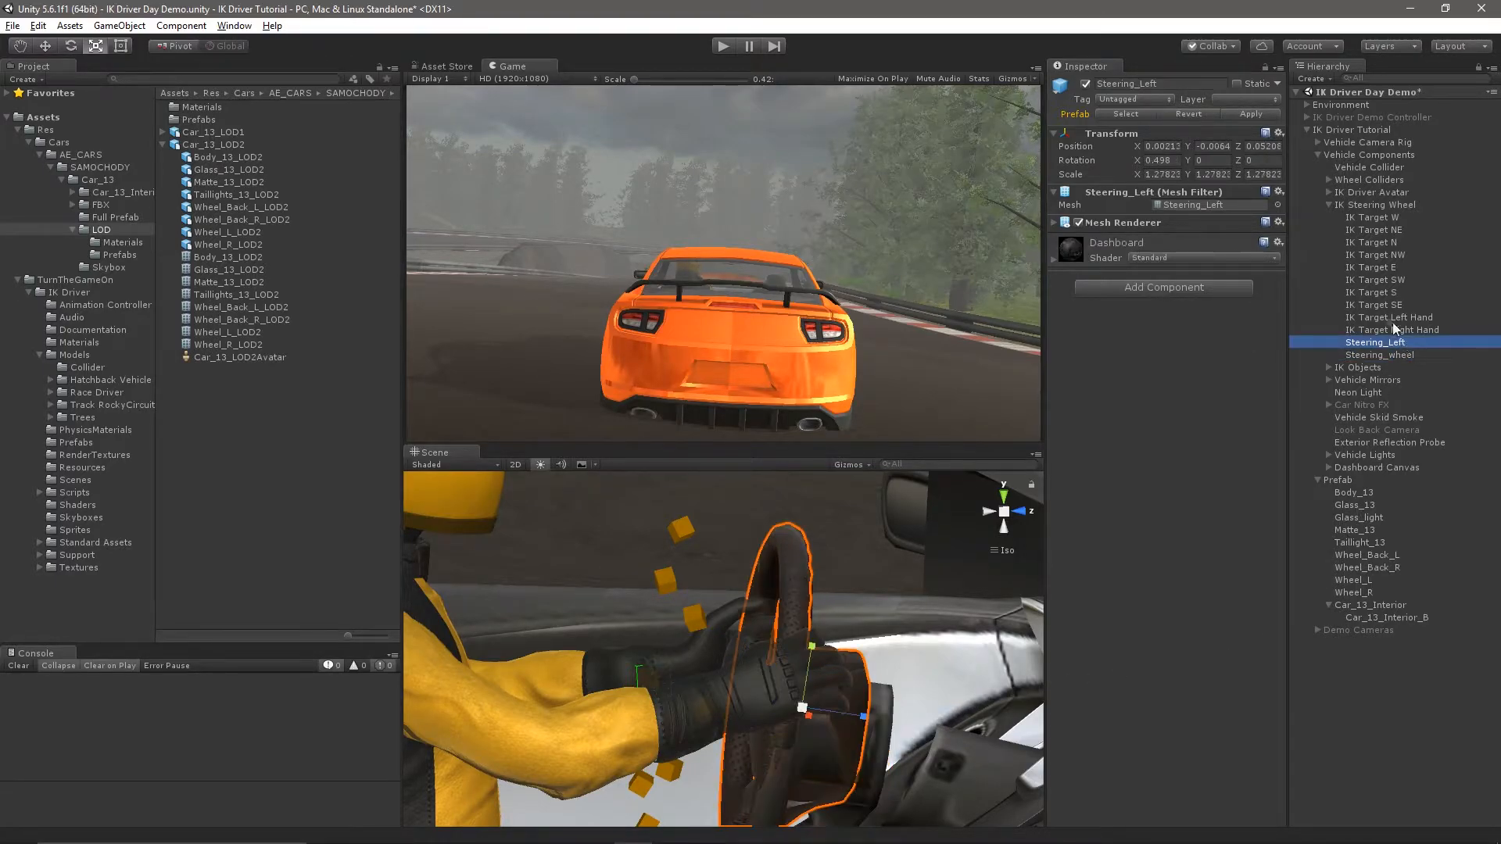
{"action": "left_click", "coordinate": [1086, 84]}
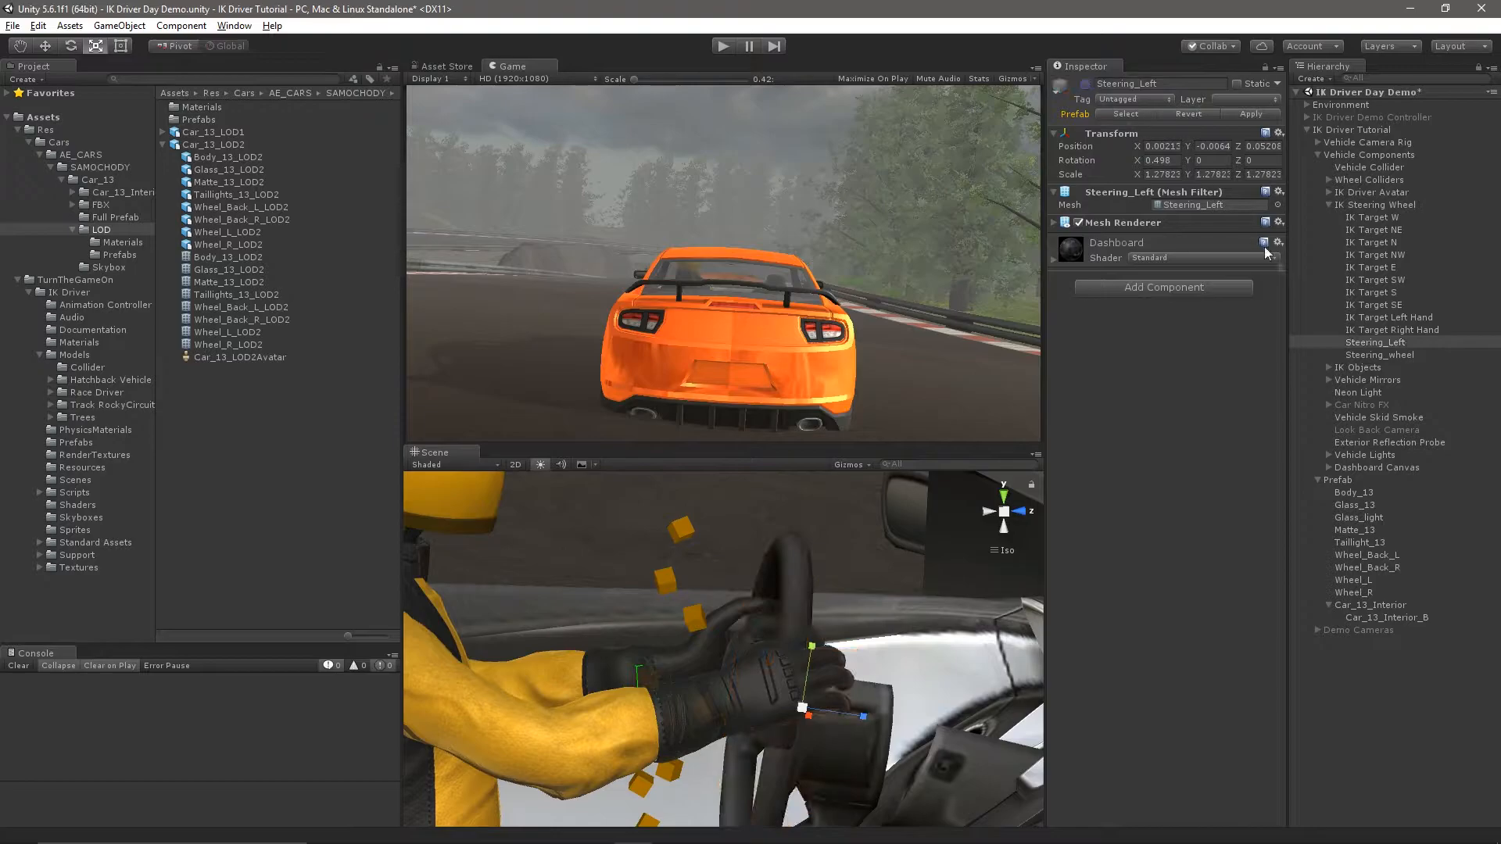
Shift Steering_wheel to about Y -0.05, Z 0.026, and check it in a brief playback from the cockpit view
{"action": "left_click", "coordinate": [1402, 353]}
{"action": "left_click_drag", "start_coordinate": [758, 570], "coordinate": [835, 697], "text": "alt"}
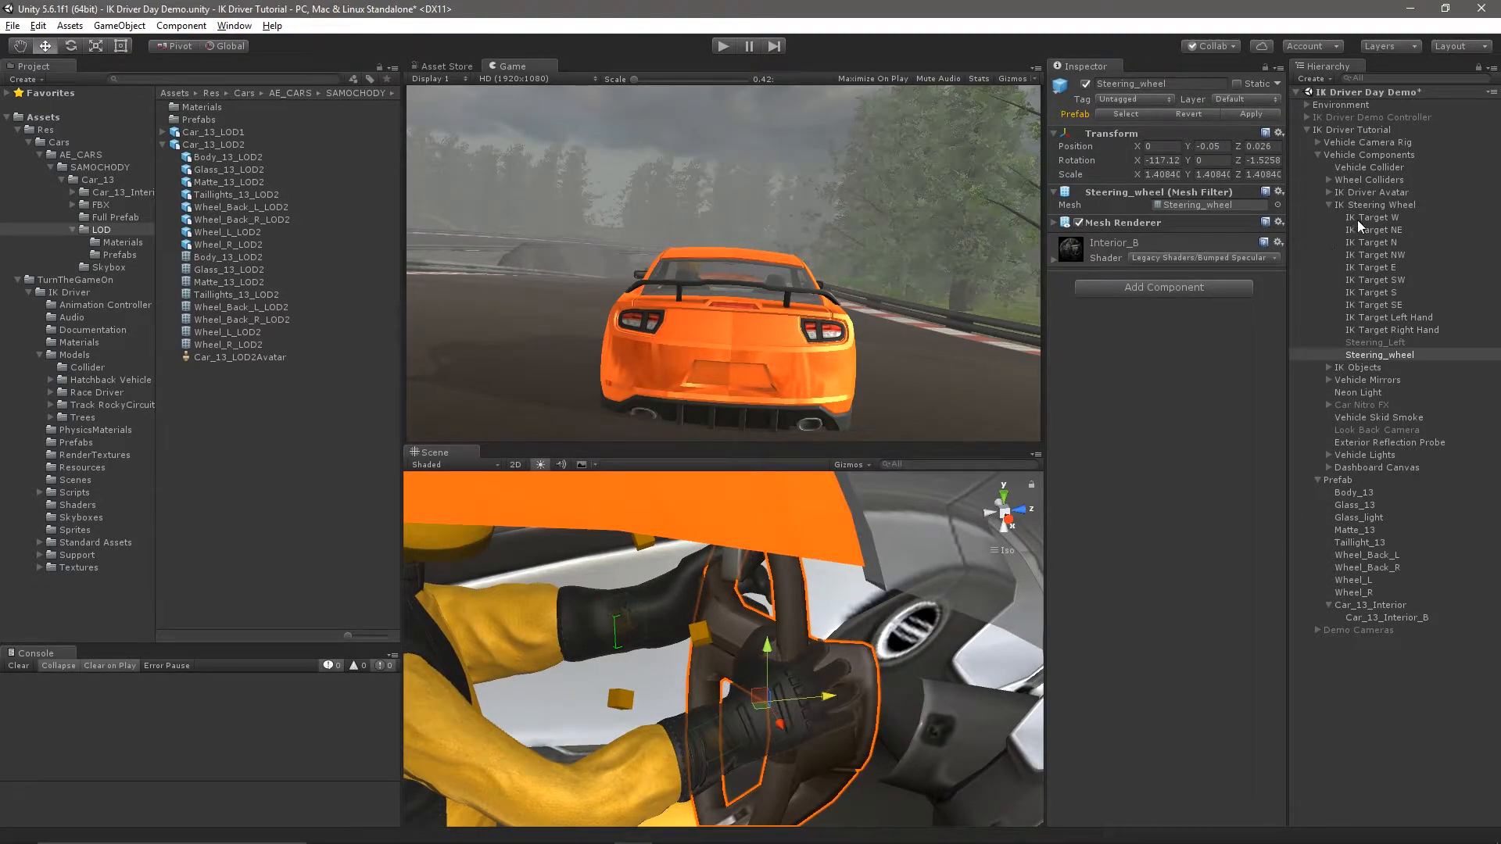
{"action": "left_click", "coordinate": [721, 47]}
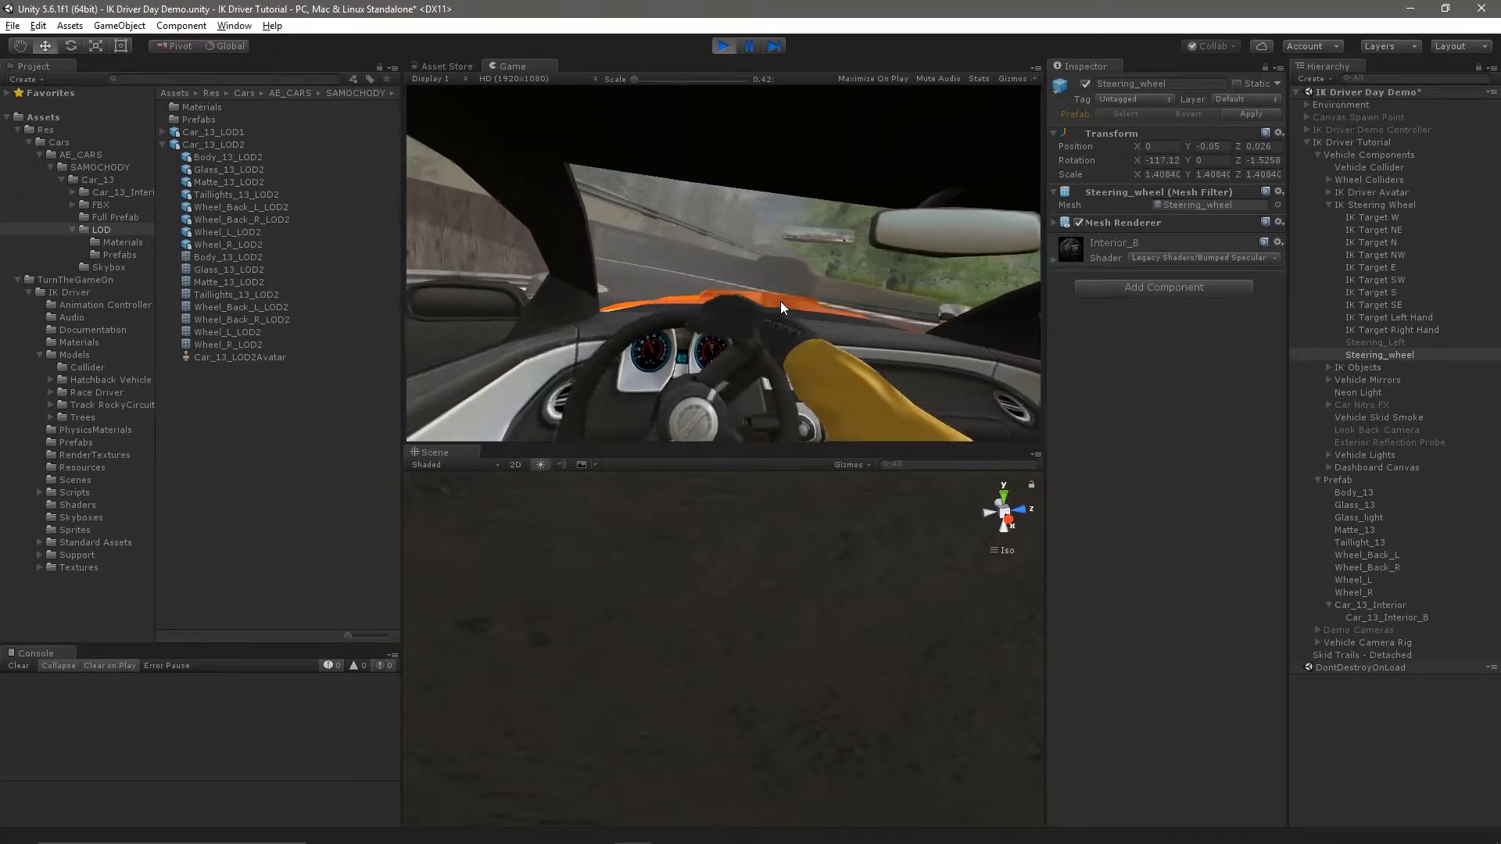
{"action": "left_click", "coordinate": [720, 44]}
Collapse IK Steering Wheel and apply the IK Driver Tutorial changes to its prefab
{"action": "left_click", "coordinate": [1329, 204]}
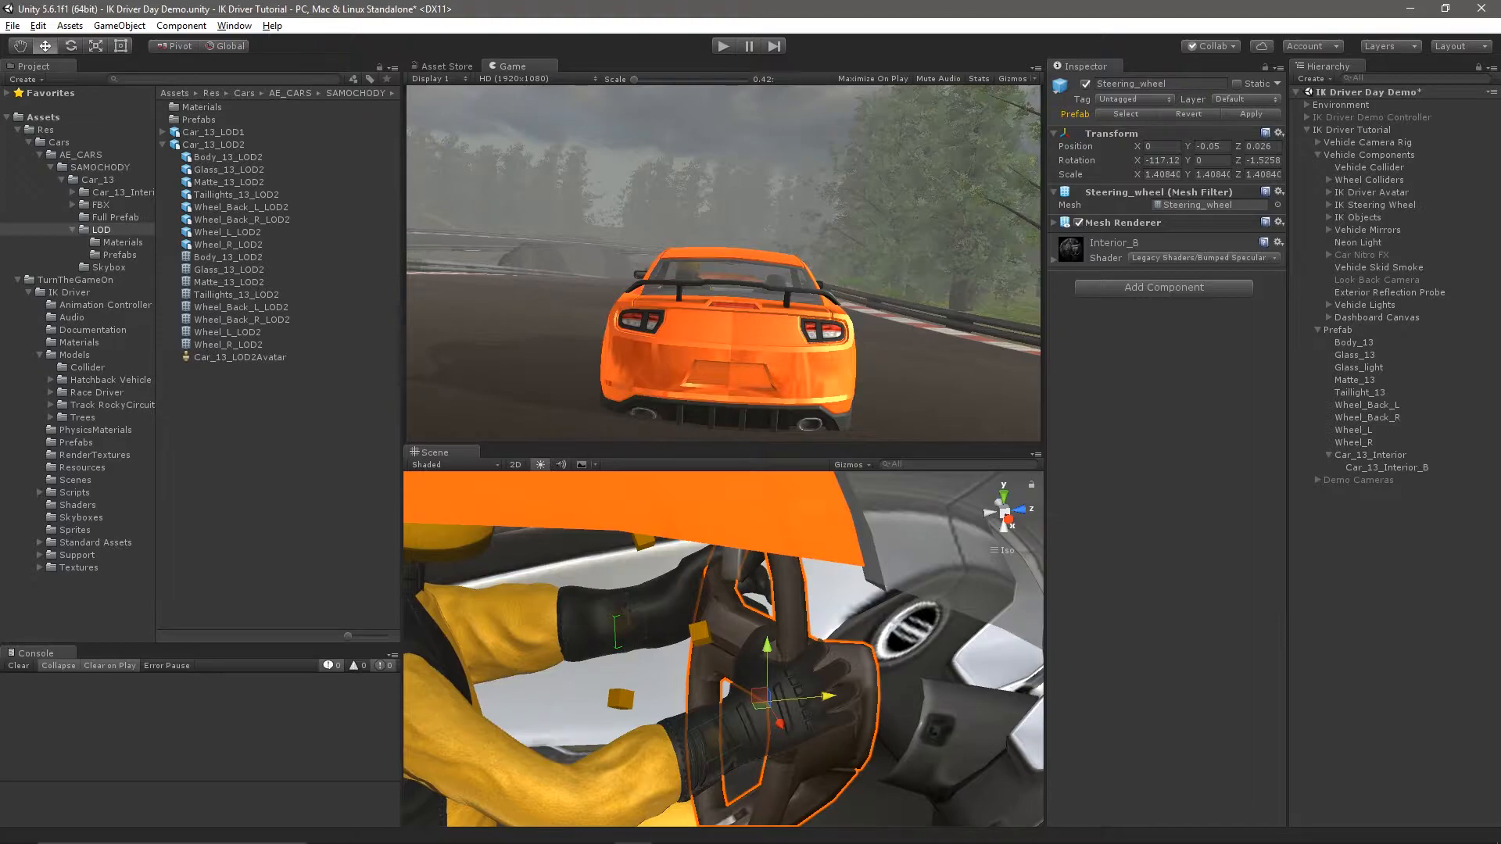
{"action": "left_click", "coordinate": [1334, 131]}
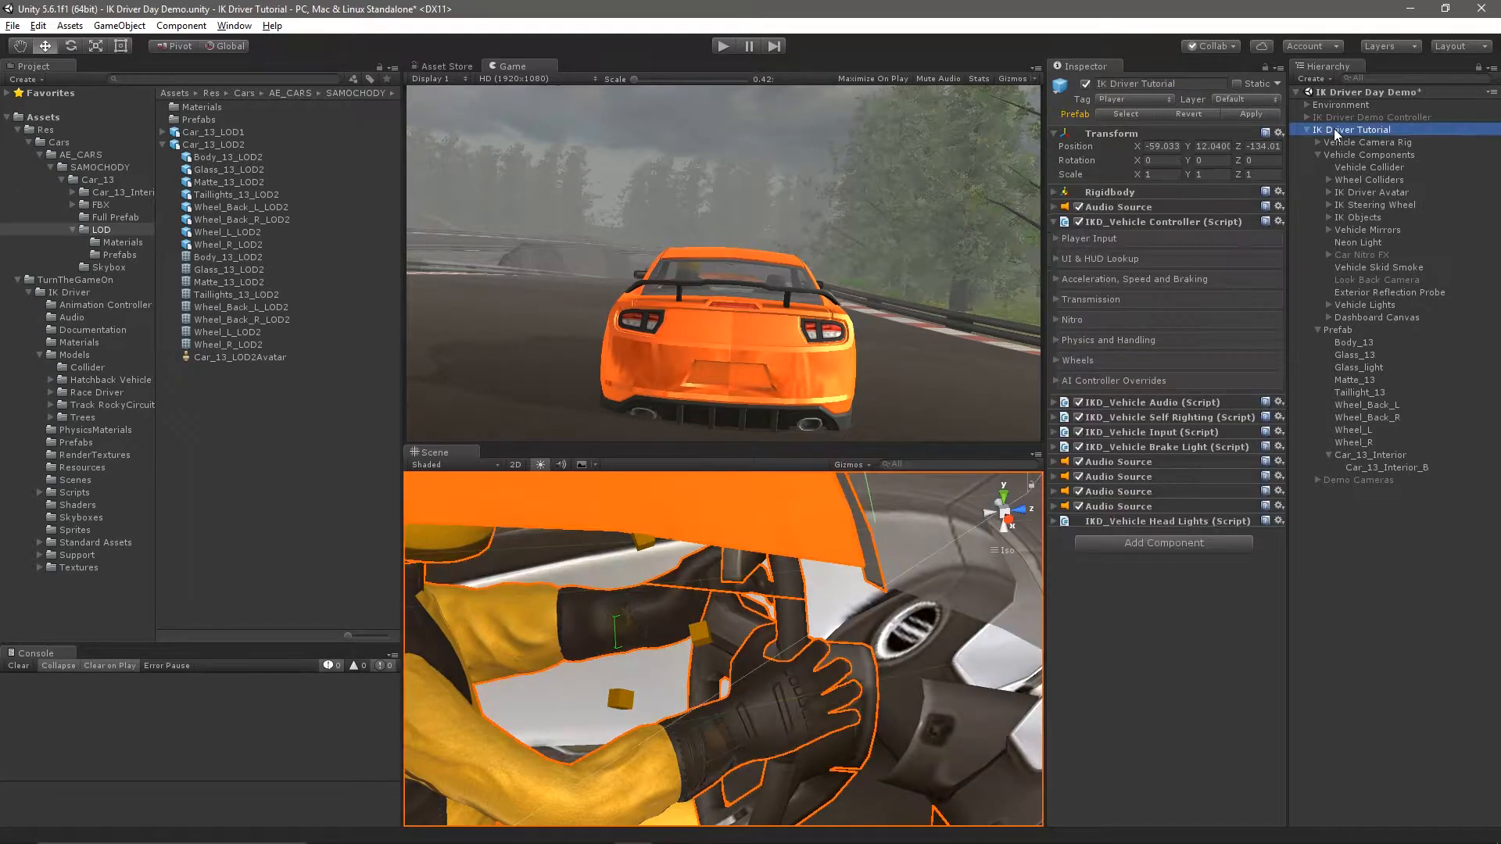
{"action": "left_click", "coordinate": [1251, 114]}
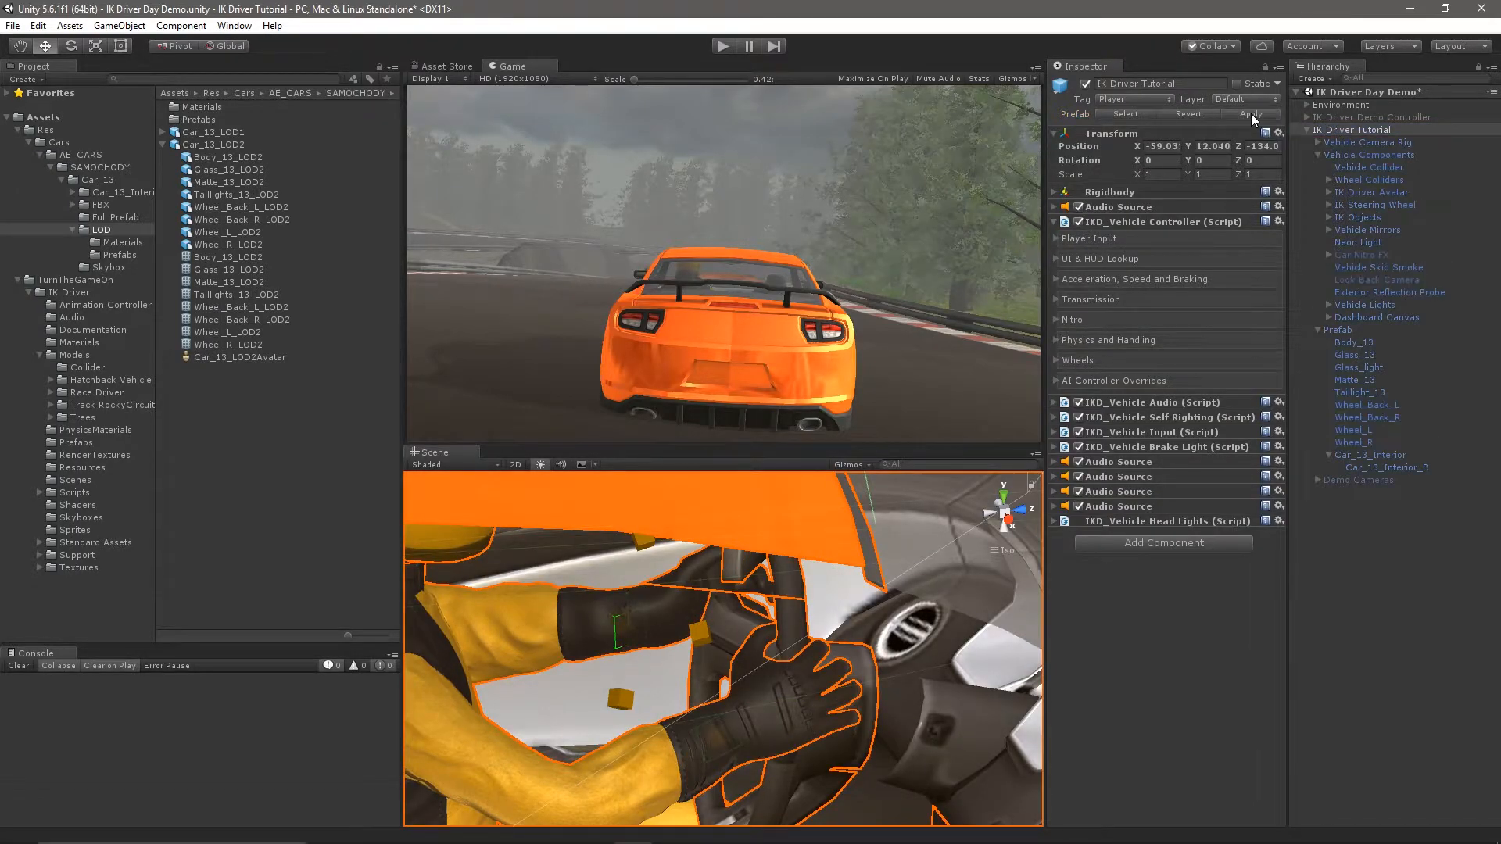
Play the scene, expand IK Steering Wheel to examine its targets, and switch to the cockpit camera
{"action": "left_click", "coordinate": [721, 46]}
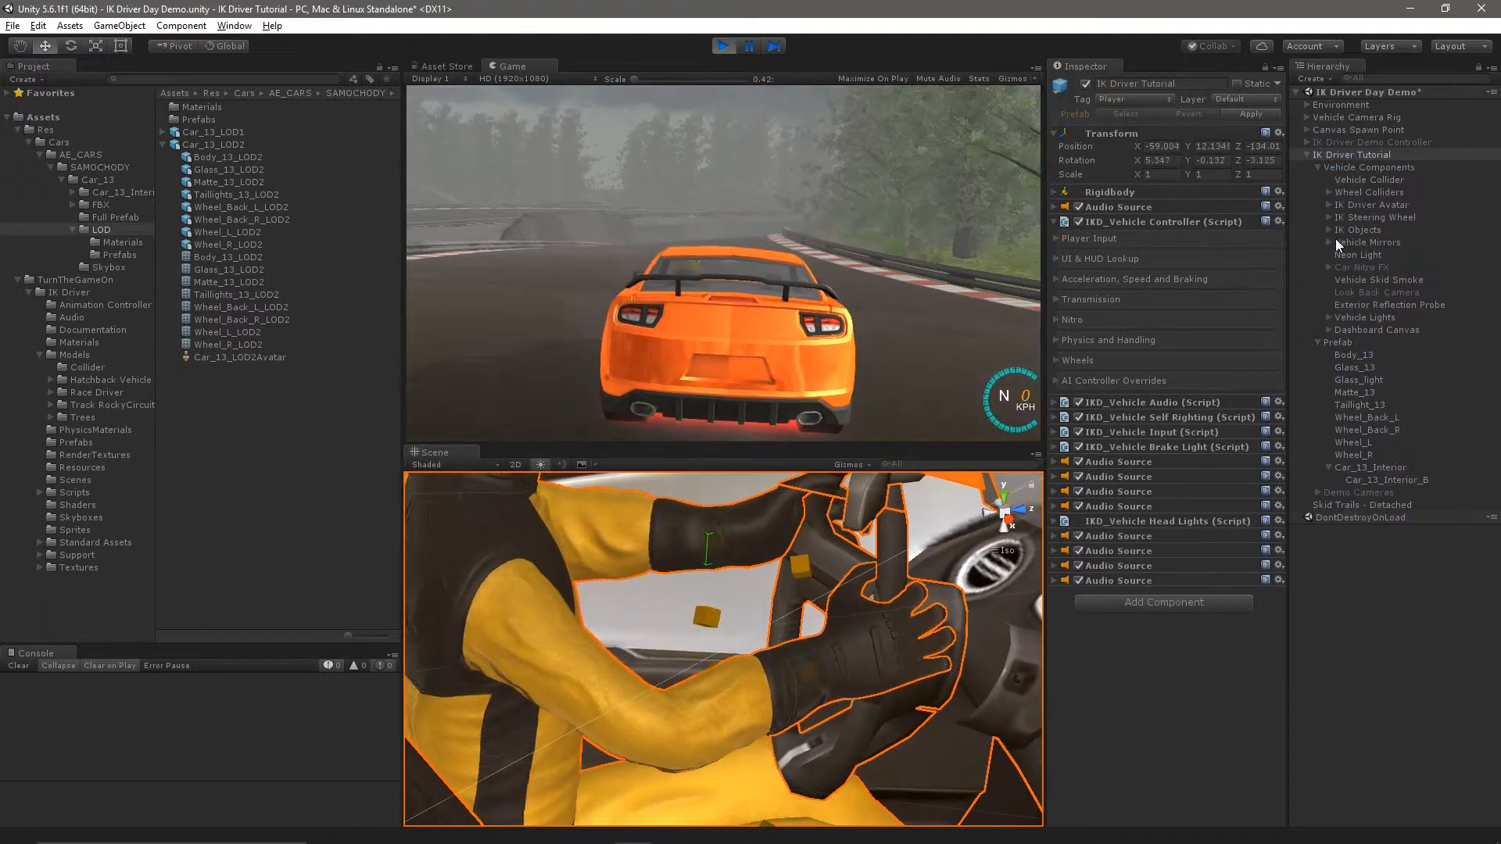
{"action": "left_click", "coordinate": [1334, 219]}
{"action": "left_click", "coordinate": [1329, 217]}
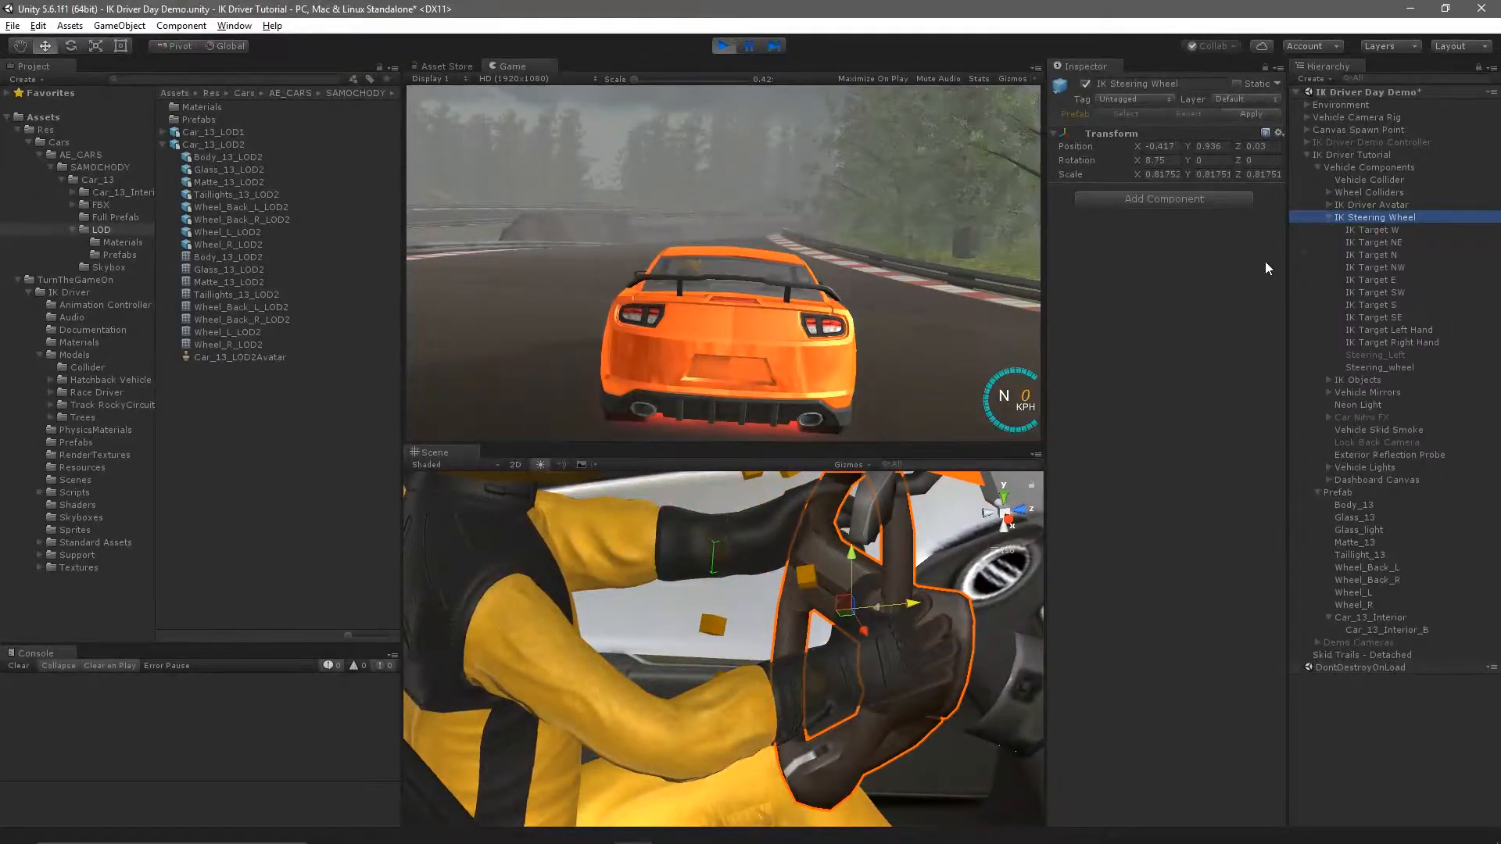
{"action": "left_click", "coordinate": [755, 351]}
{"action": "key", "text": "c"}
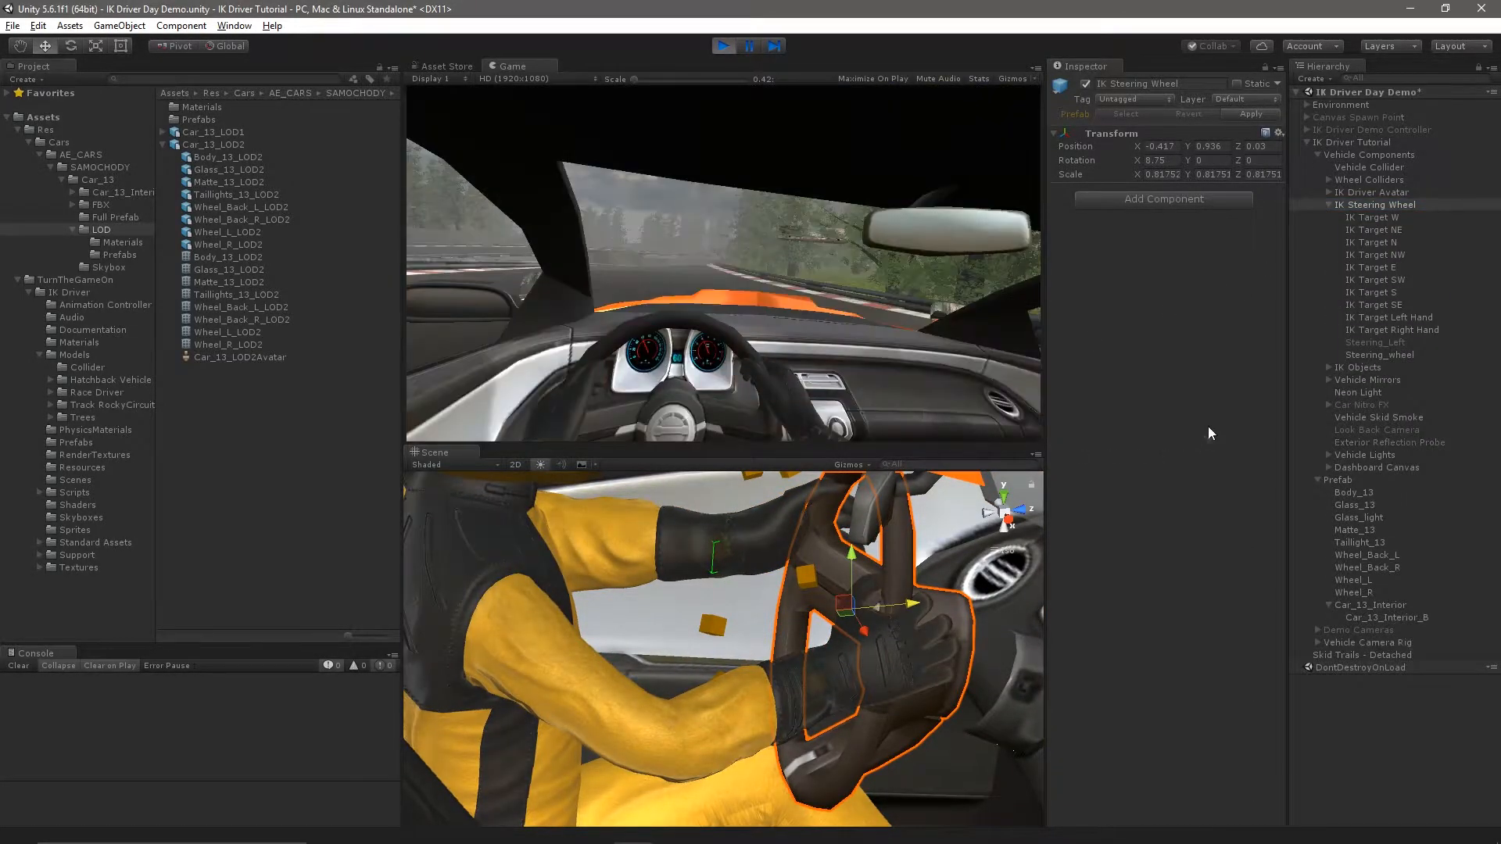
Try IK Target E at X 0.261 with rotation about -29.4, -2.0, -54.1 during playback, and stop playback
{"action": "left_click", "coordinate": [1378, 268]}
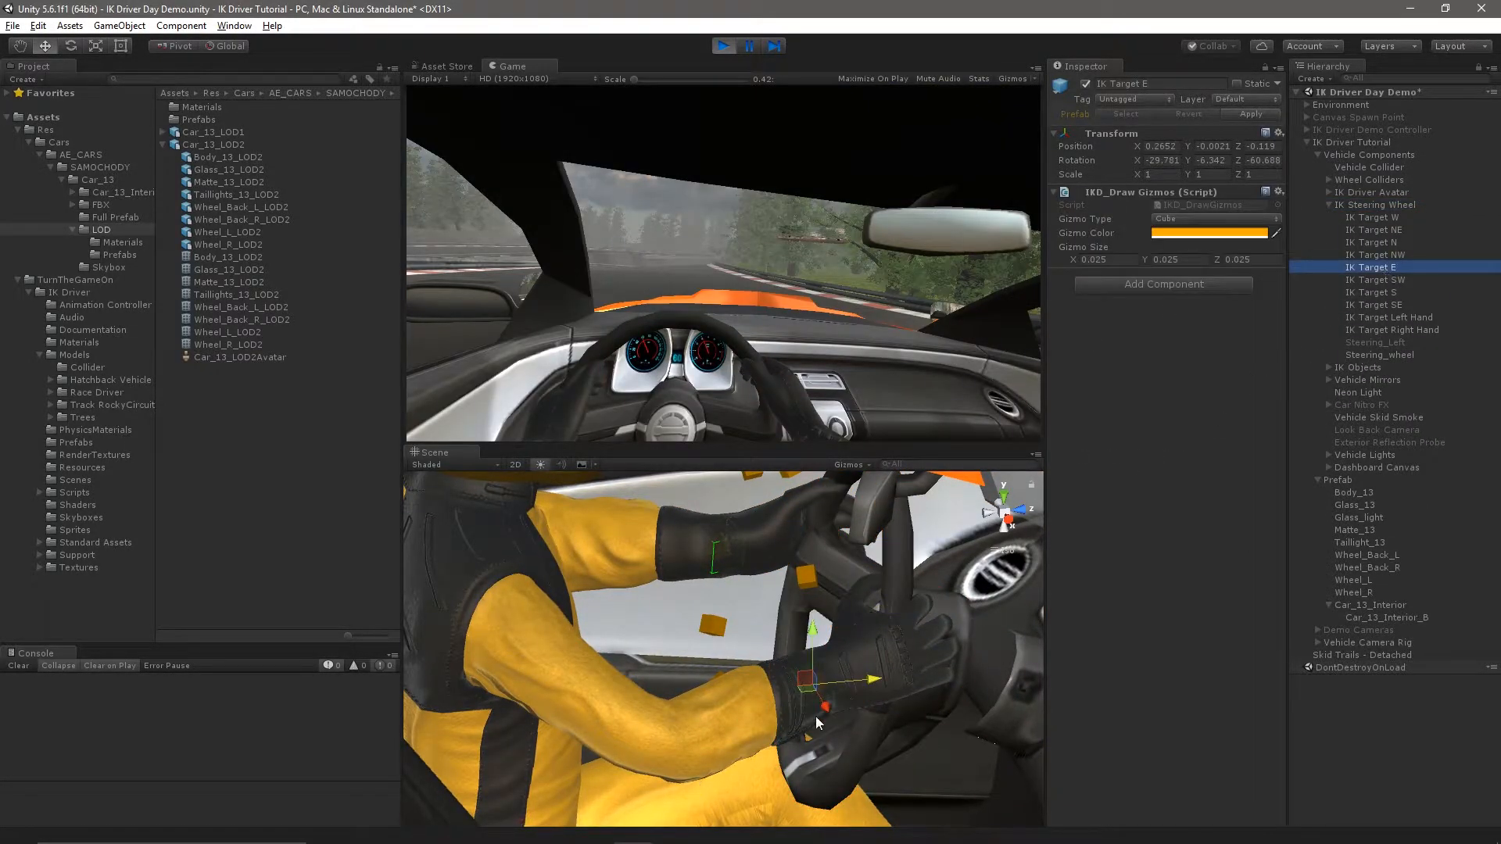
{"action": "left_click_drag", "start_coordinate": [824, 706], "coordinate": [790, 725]}
{"action": "key", "text": "ctrl+z"}
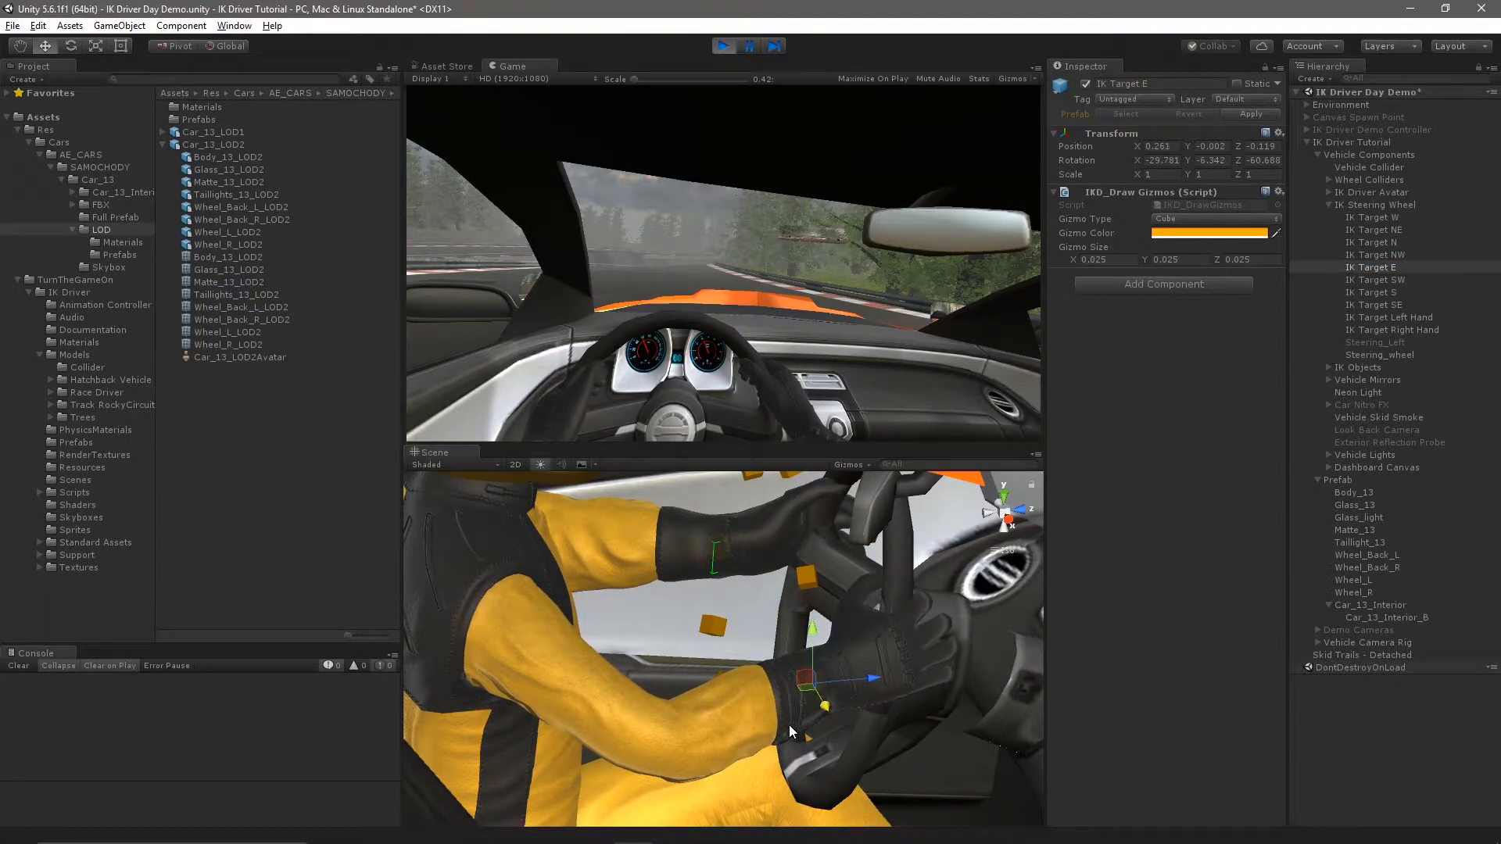
{"action": "key", "text": "e"}
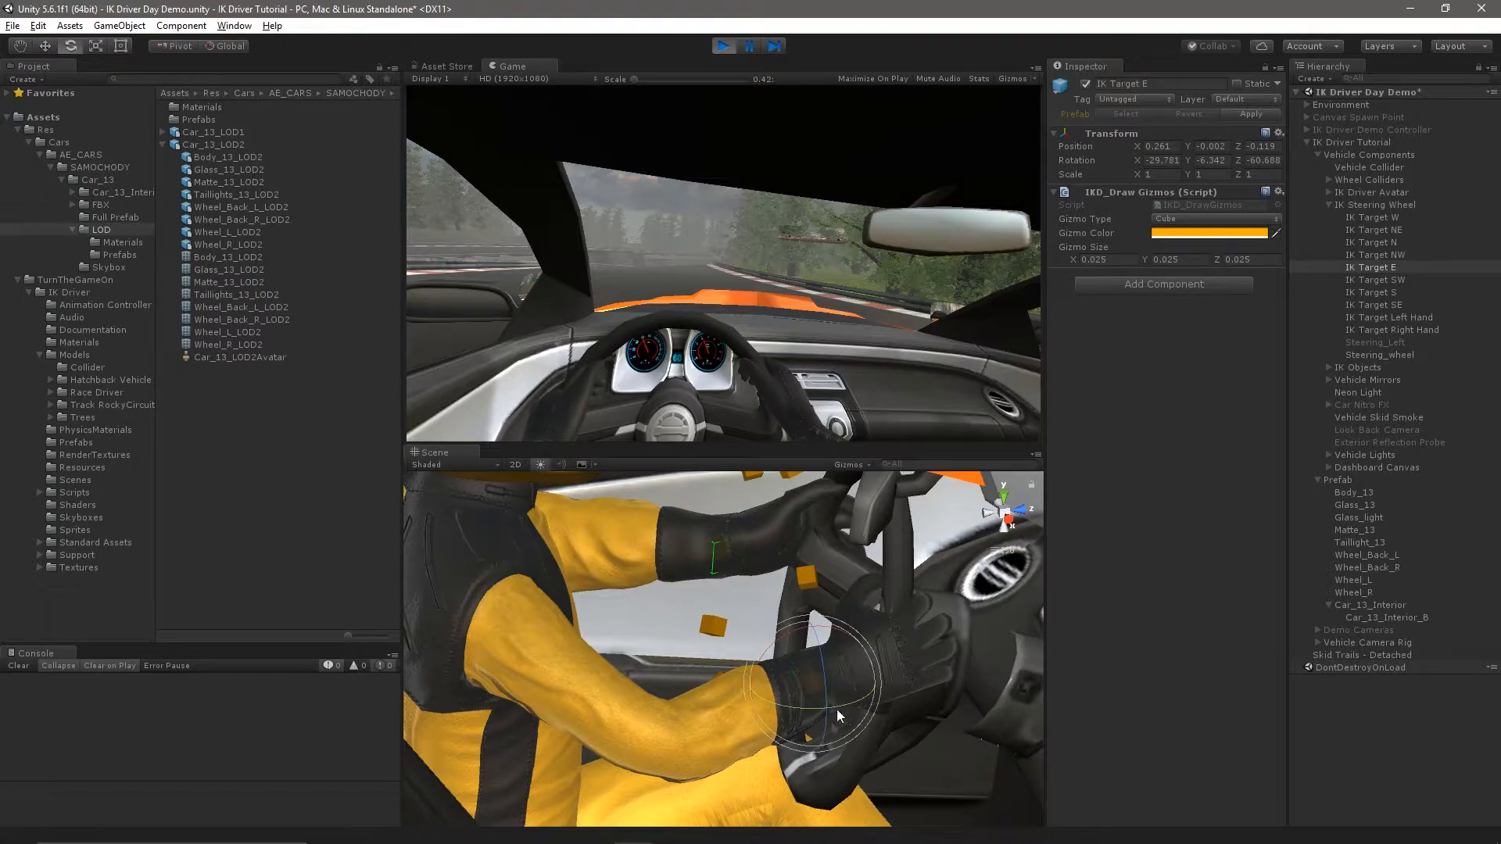
{"action": "left_click_drag", "start_coordinate": [838, 697], "coordinate": [702, 655]}
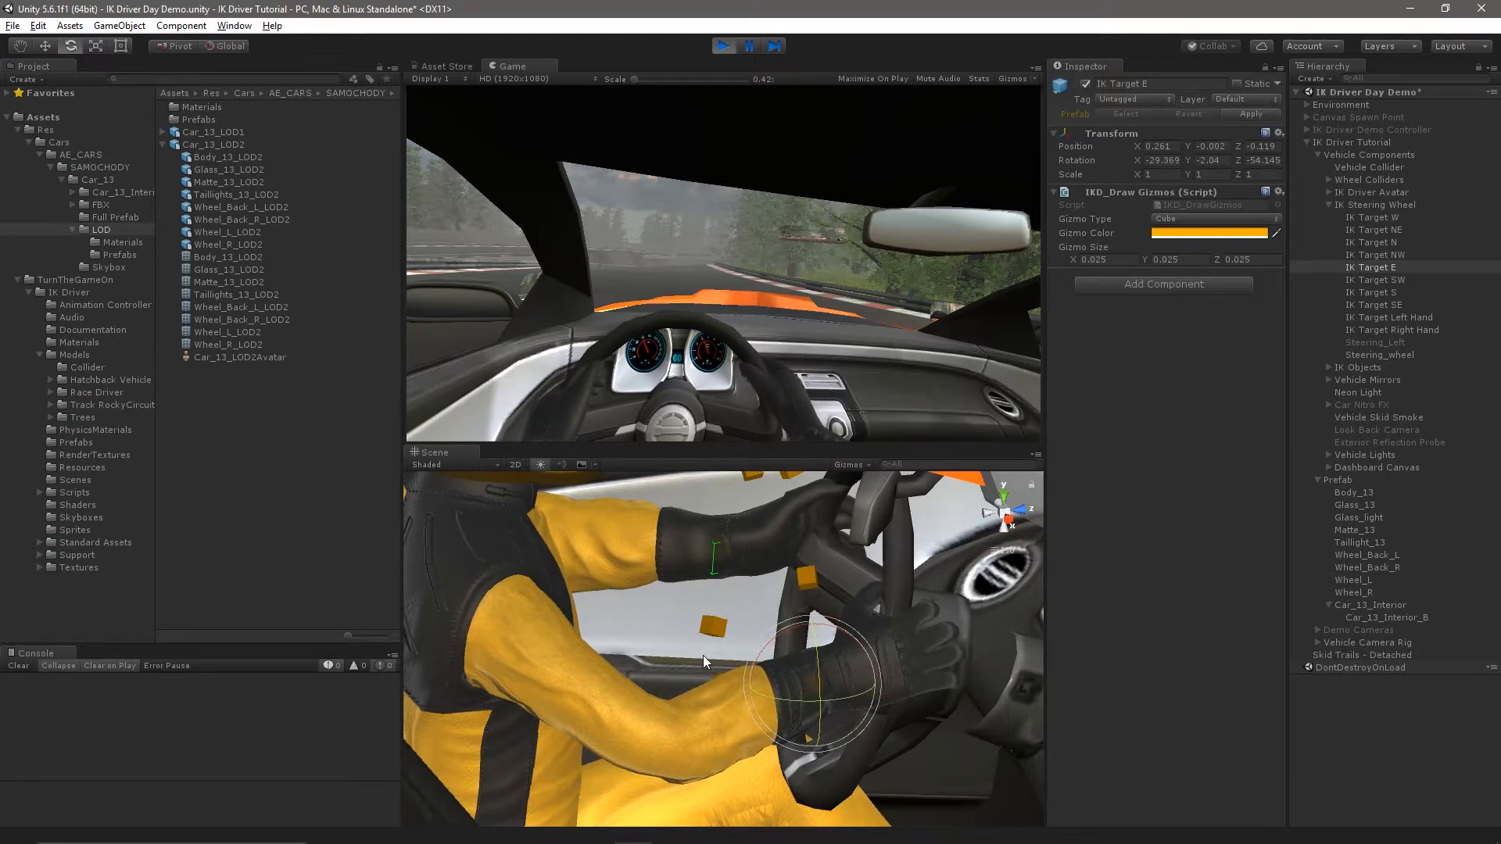
{"action": "left_click", "coordinate": [726, 46]}
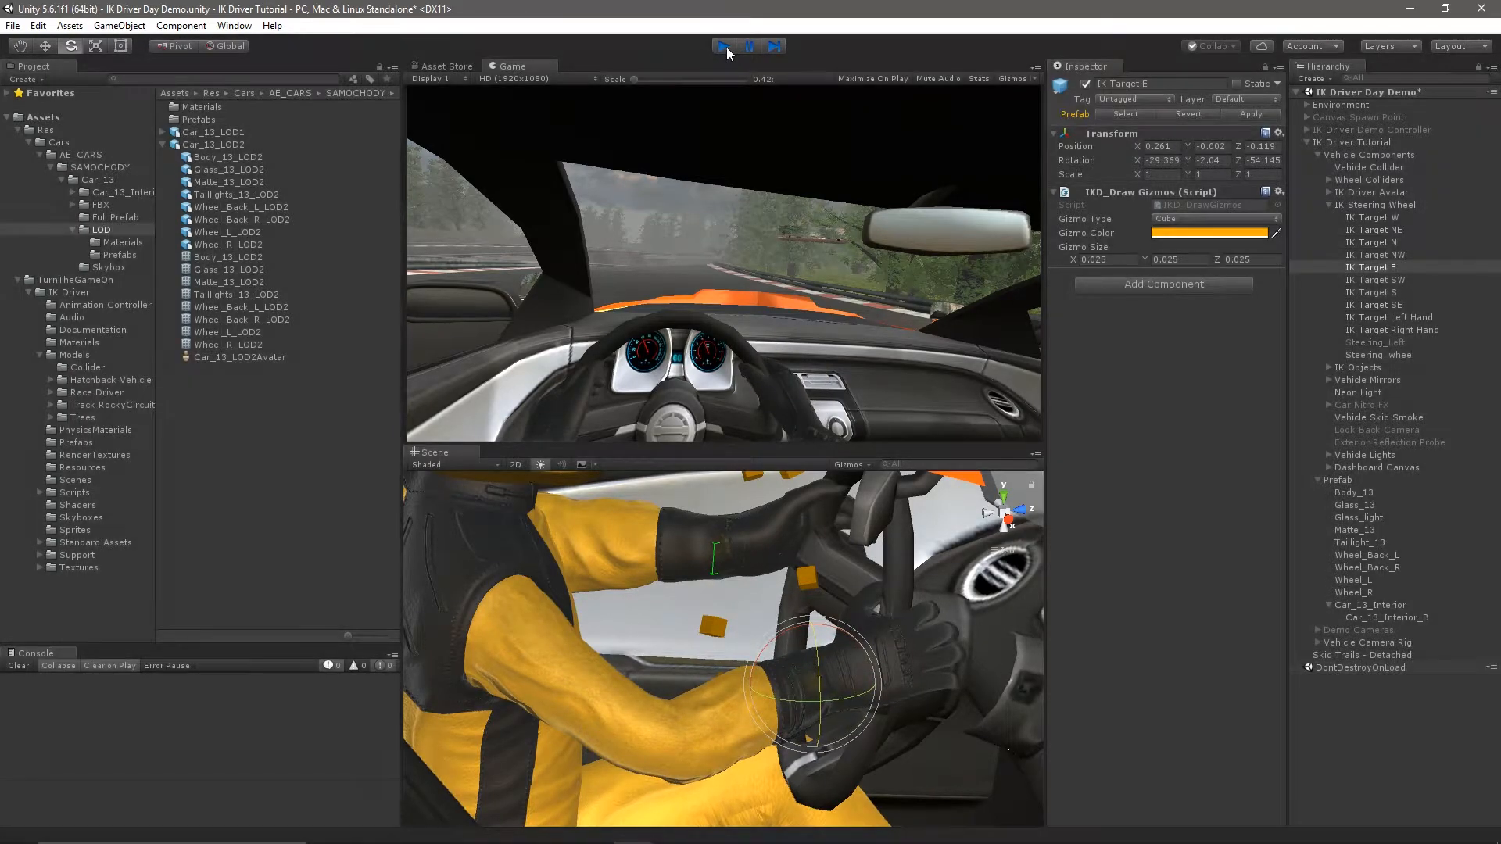
Restart playback and add a second Inspector docked below the first, giving both about equal height
{"action": "left_click", "coordinate": [725, 46]}
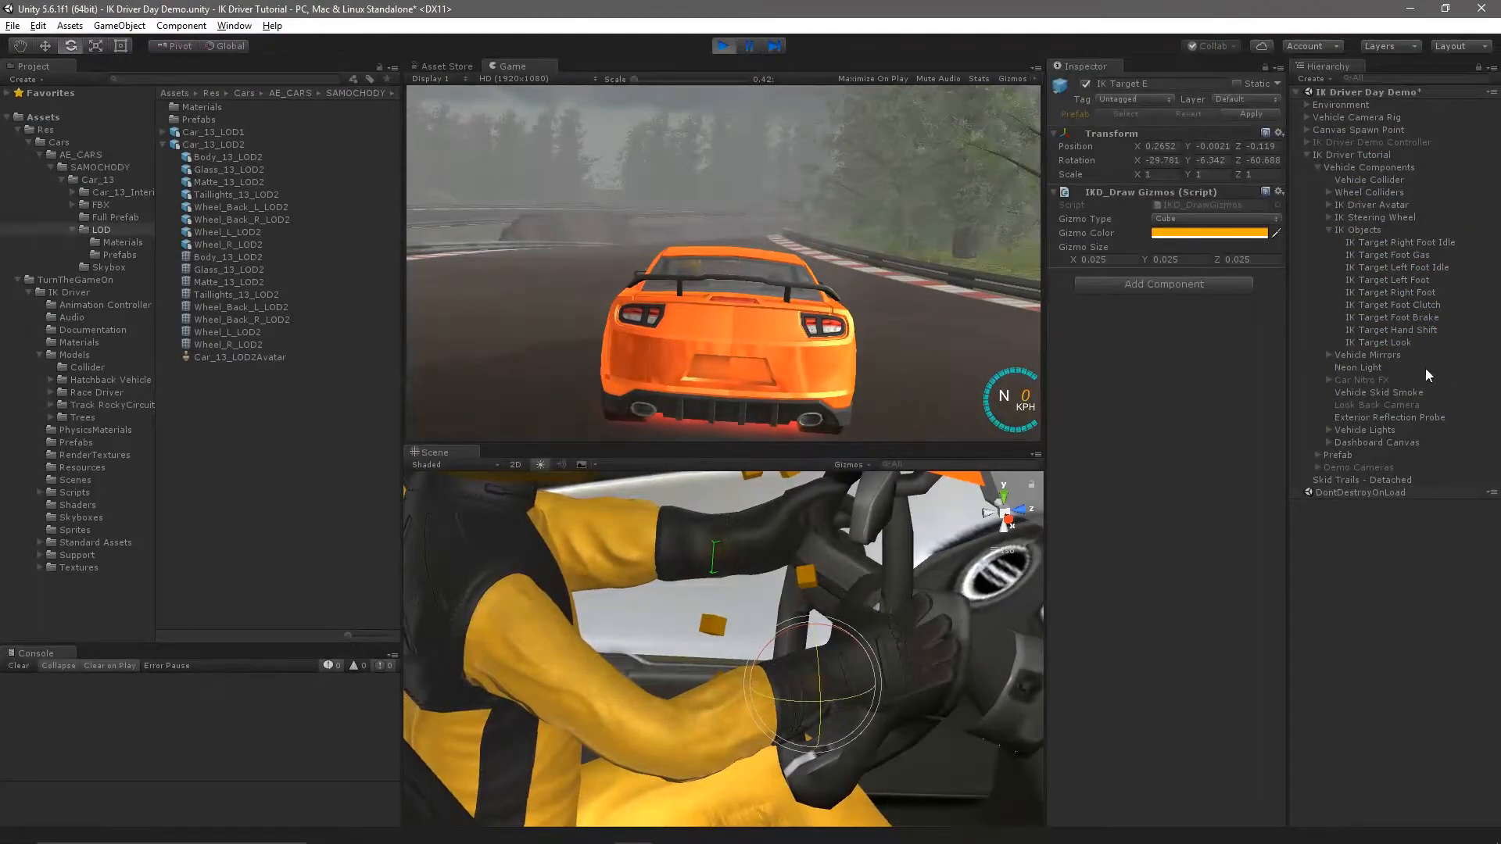
{"action": "right_click", "coordinate": [1088, 75]}
{"action": "mouse_move", "coordinate": [1149, 181]}
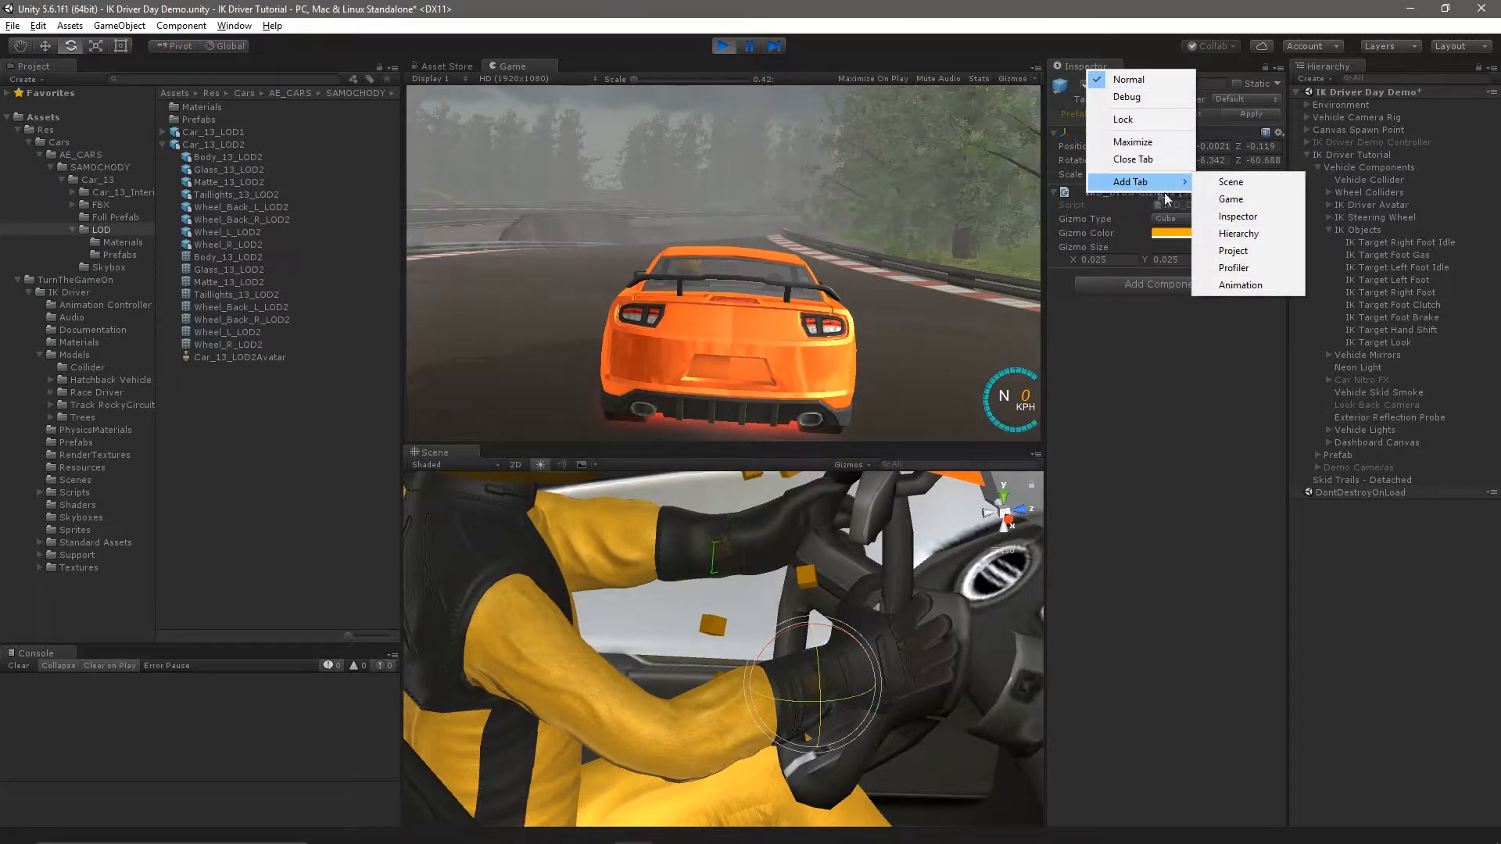
{"action": "left_click", "coordinate": [1244, 218]}
{"action": "left_click_drag", "start_coordinate": [1171, 63], "coordinate": [1160, 627]}
{"action": "left_click_drag", "start_coordinate": [1186, 573], "coordinate": [1190, 365]}
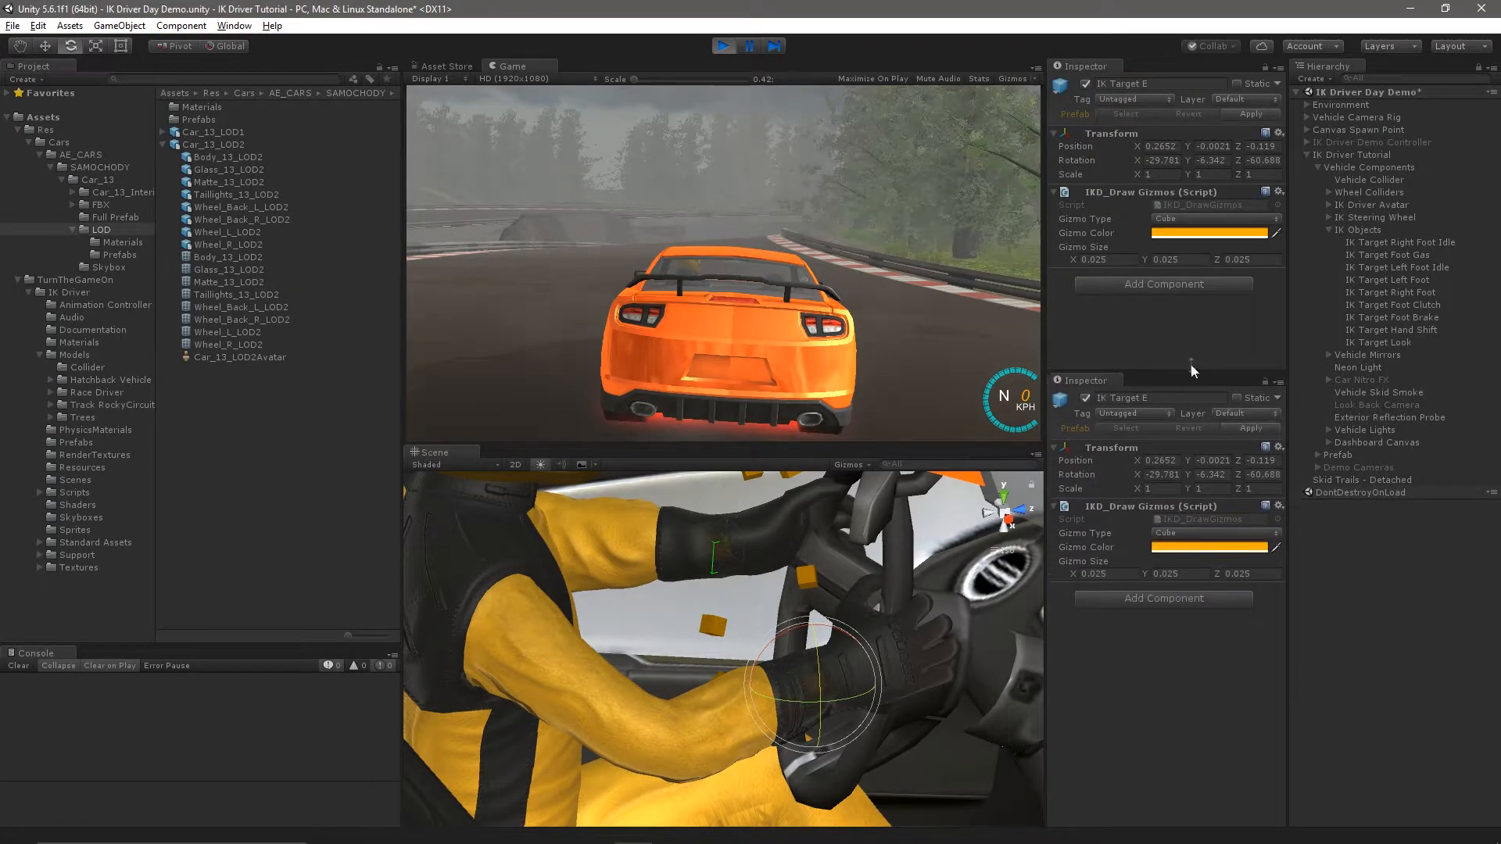
Expand IK Driver Avatar, select Race Driver, and lock the second Inspector to it
{"action": "left_click", "coordinate": [1330, 204]}
{"action": "left_click", "coordinate": [1364, 218]}
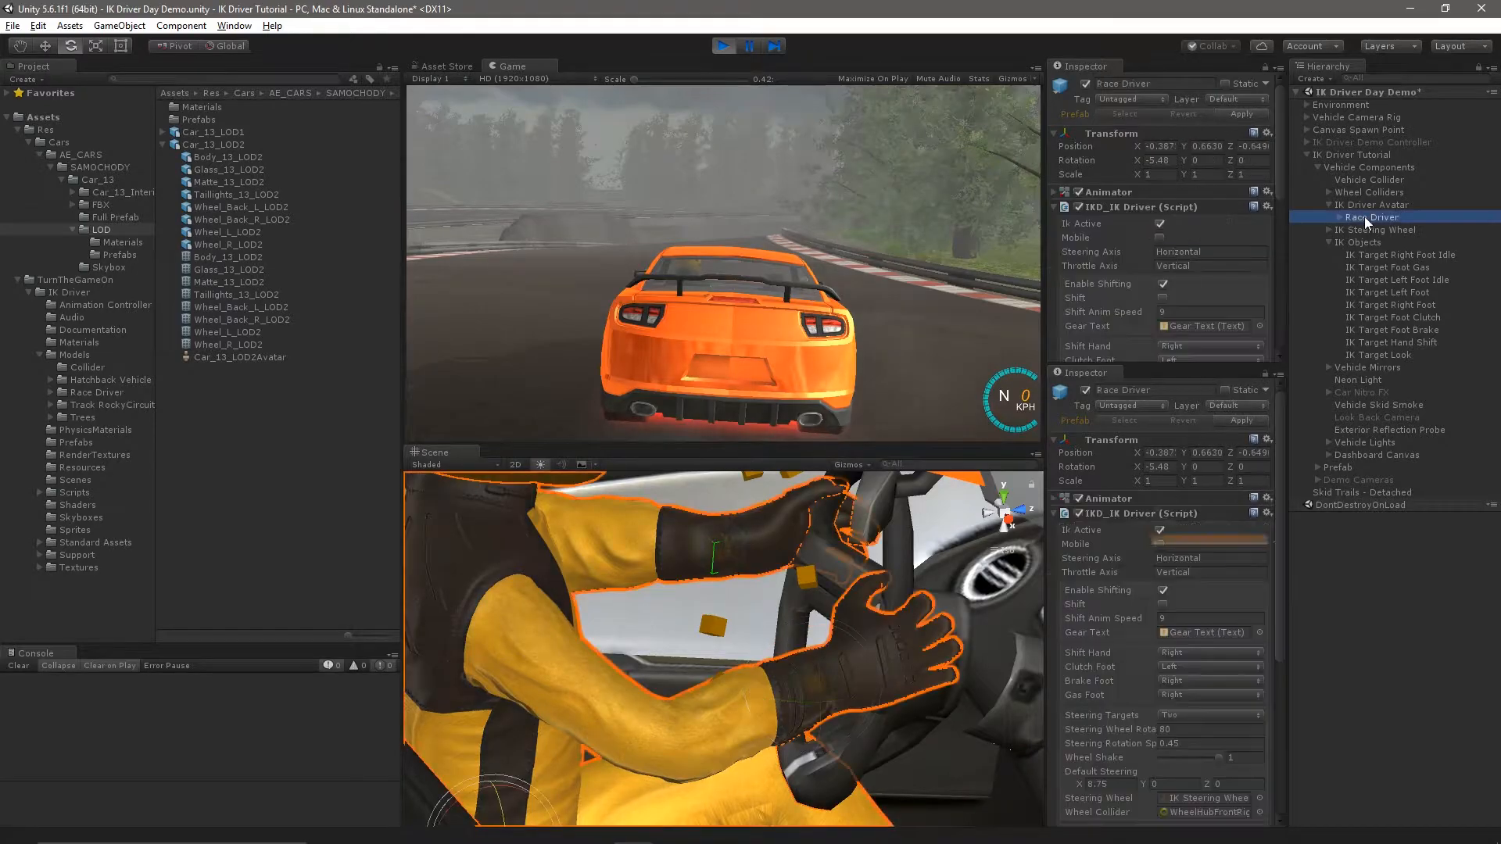
{"action": "left_click", "coordinate": [1265, 374]}
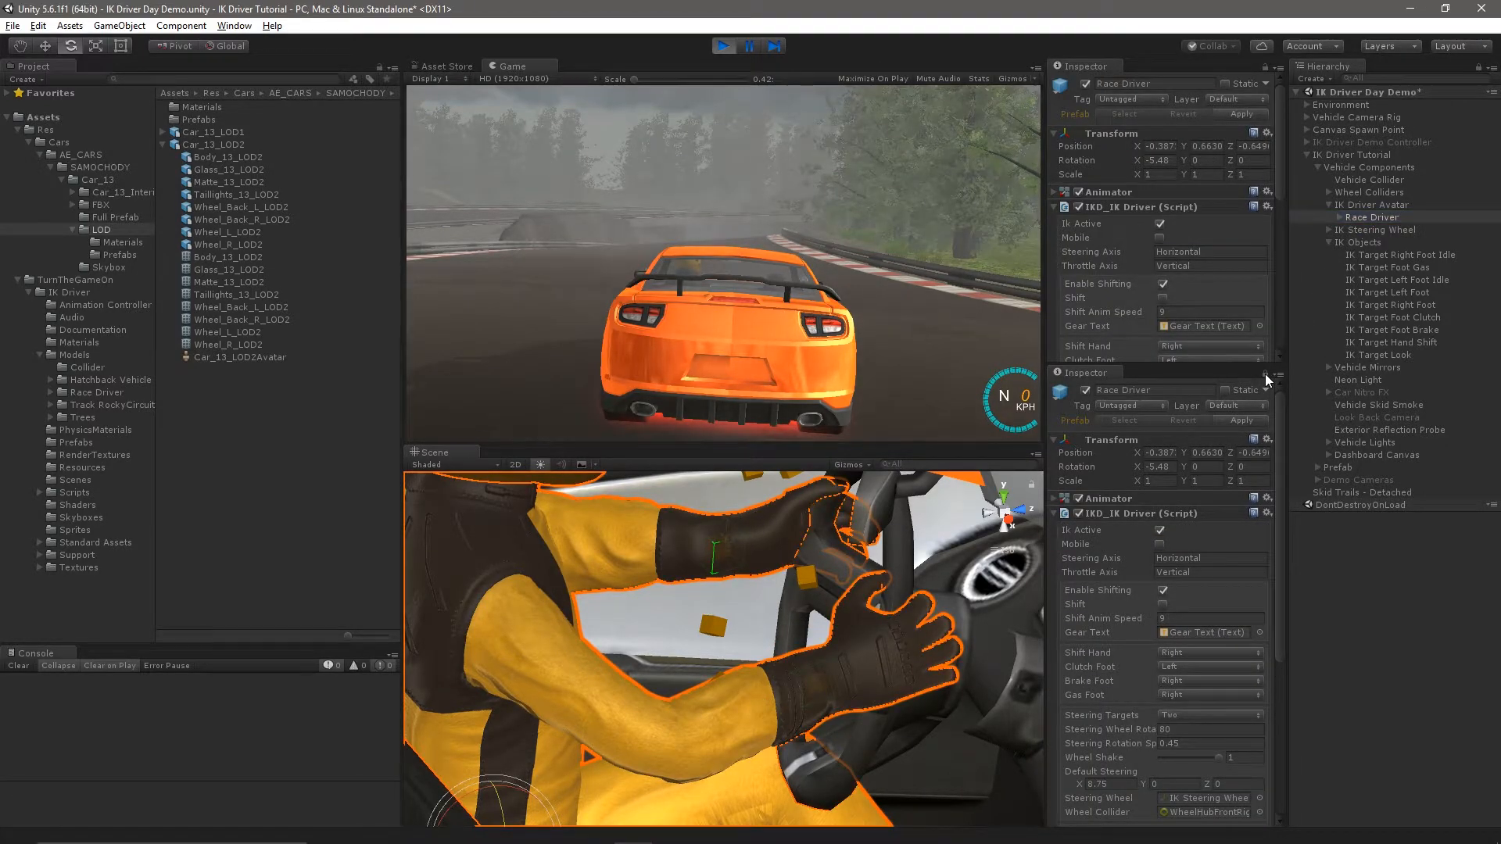
Switch to the cockpit camera, move IK Target Hand Shift to about X 0.273, Y 1.187, Z -0.539, and test the shift
{"action": "left_click", "coordinate": [1405, 341]}
{"action": "key", "text": "f"}
{"action": "right_click_drag", "start_coordinate": [828, 651], "coordinate": [1024, 758]}
{"action": "middle_click_drag", "start_coordinate": [1025, 759], "coordinate": [857, 674]}
{"action": "right_click_drag", "start_coordinate": [857, 674], "coordinate": [967, 675]}
{"action": "key", "text": "w"}
{"action": "right_click_drag", "start_coordinate": [912, 618], "coordinate": [813, 625]}
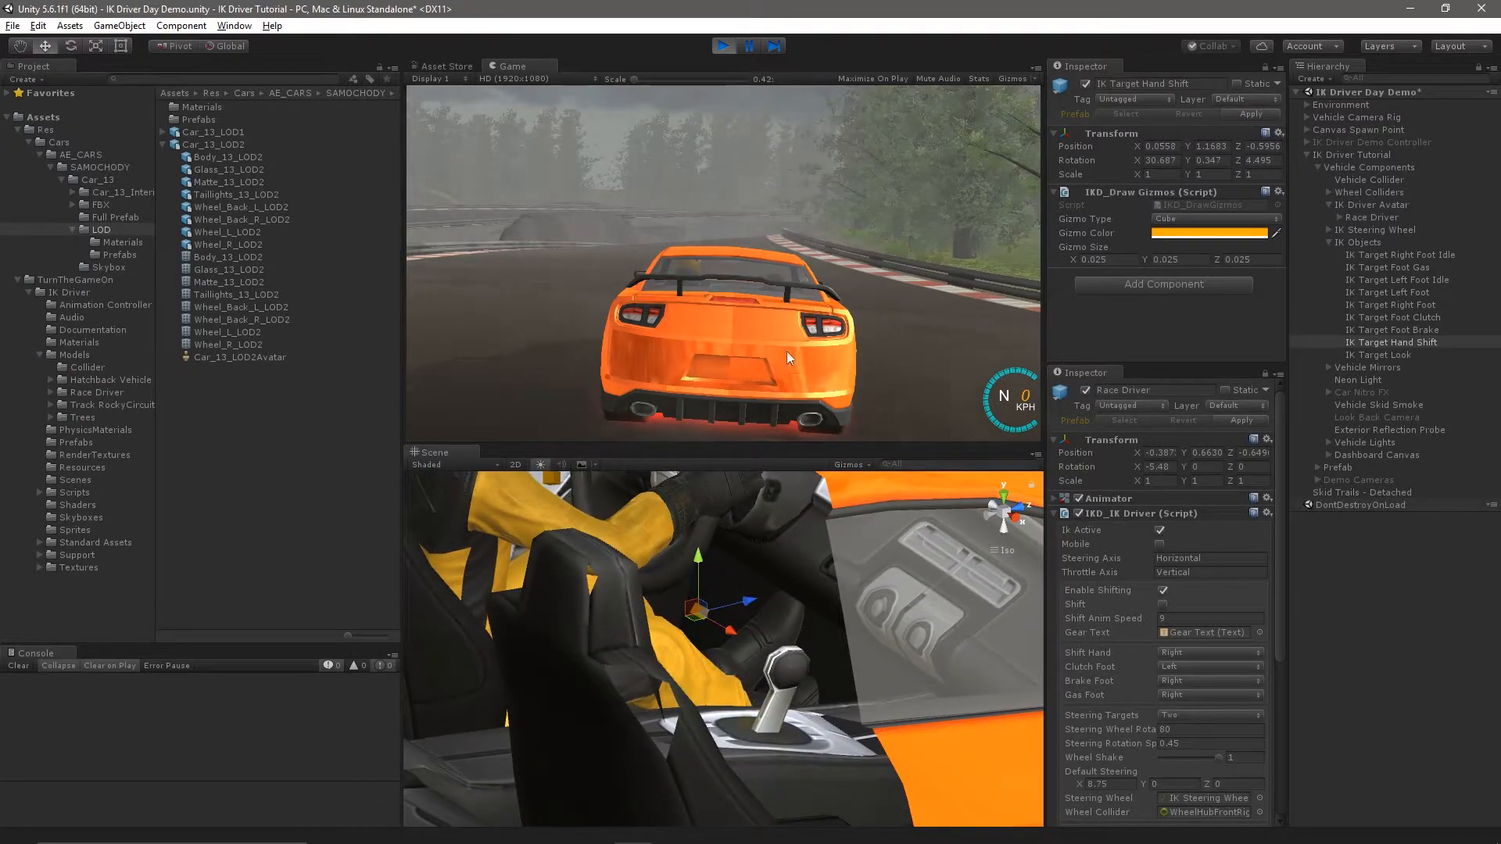
{"action": "key", "text": "c"}
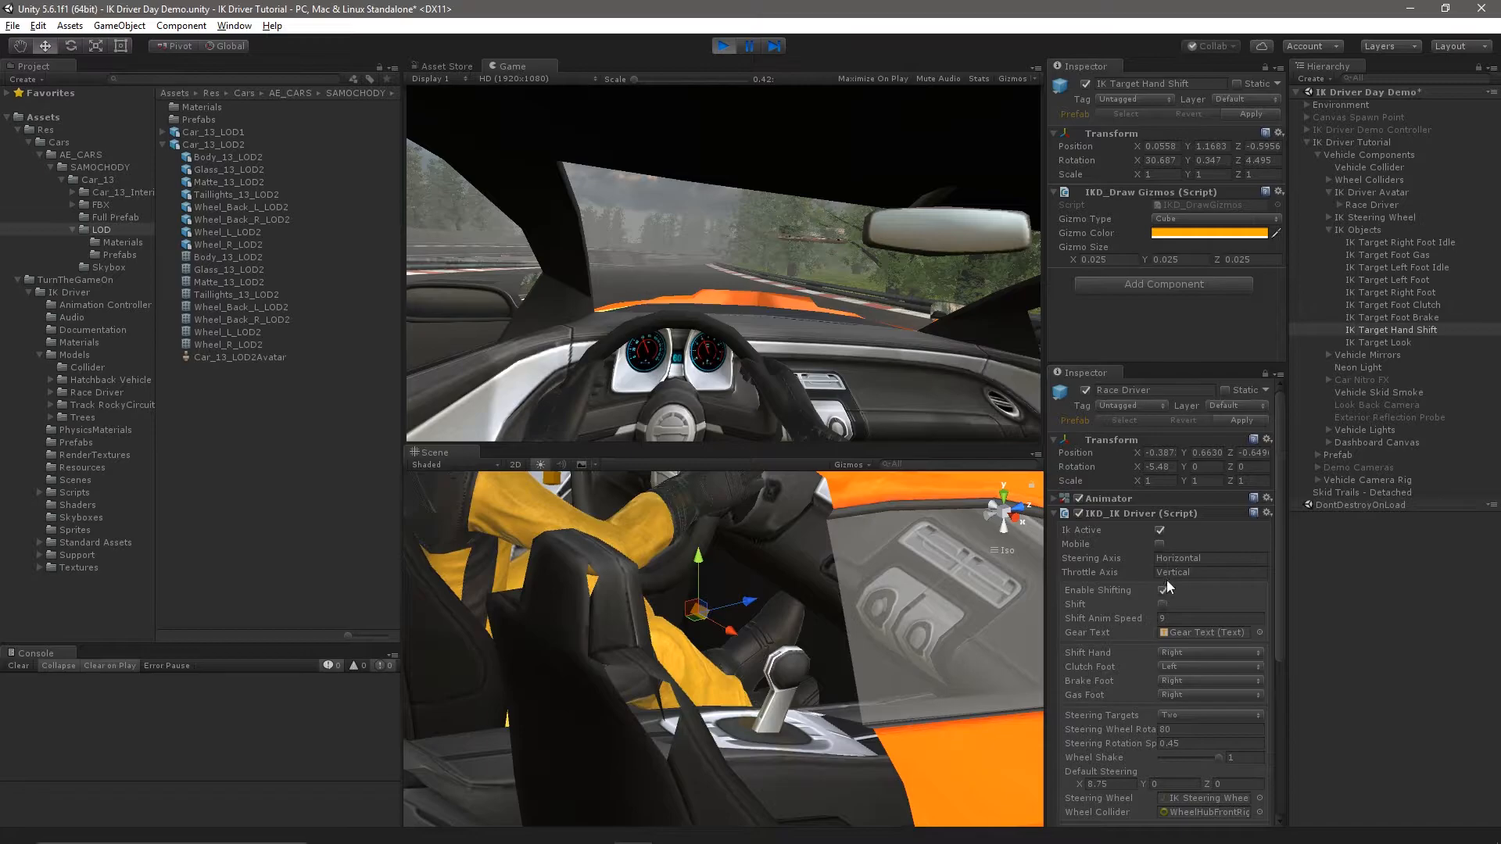
{"action": "left_click", "coordinate": [1163, 606]}
{"action": "left_click_drag", "start_coordinate": [749, 646], "coordinate": [827, 659]}
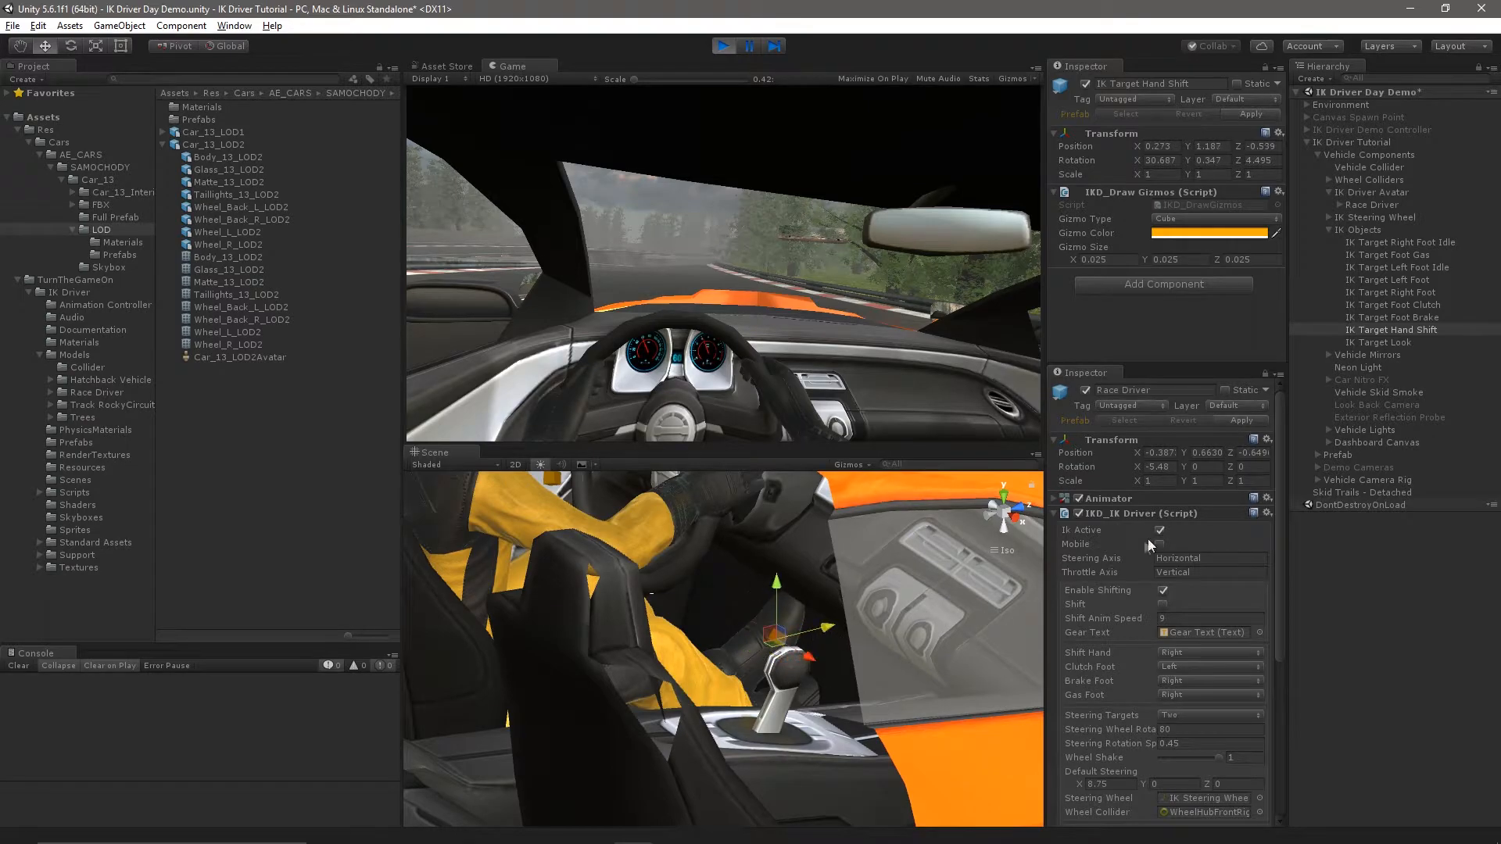
{"action": "left_click", "coordinate": [1163, 605]}
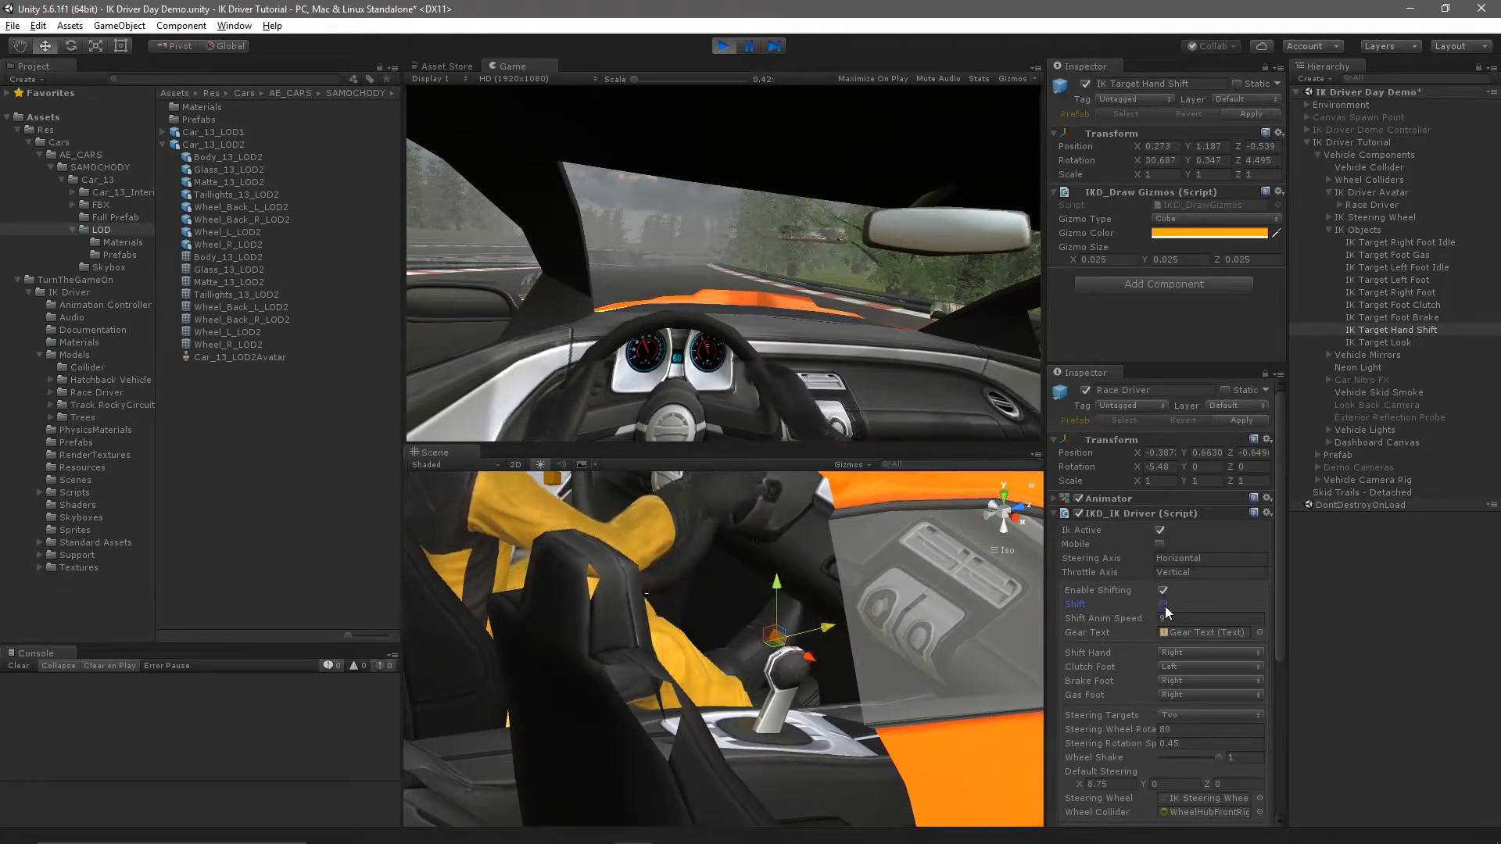
Move IK Target Hand Shift forward to about X 0.221, Y 1.222, Z -0.117, triggering the Shift option to check the hand
{"action": "right_click_drag", "start_coordinate": [723, 614], "coordinate": [513, 712]}
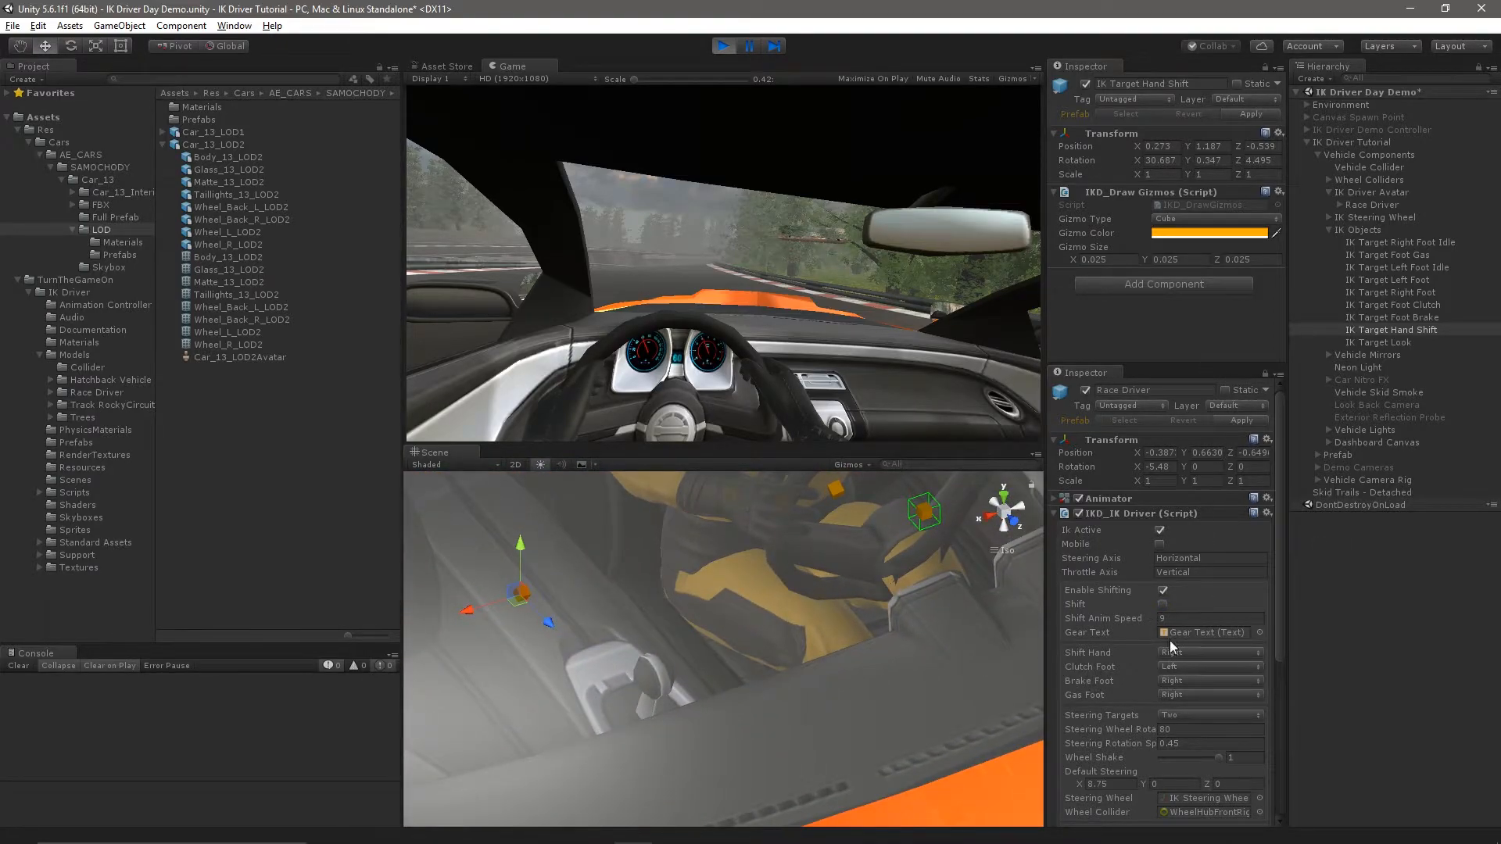
{"action": "left_click", "coordinate": [1163, 604]}
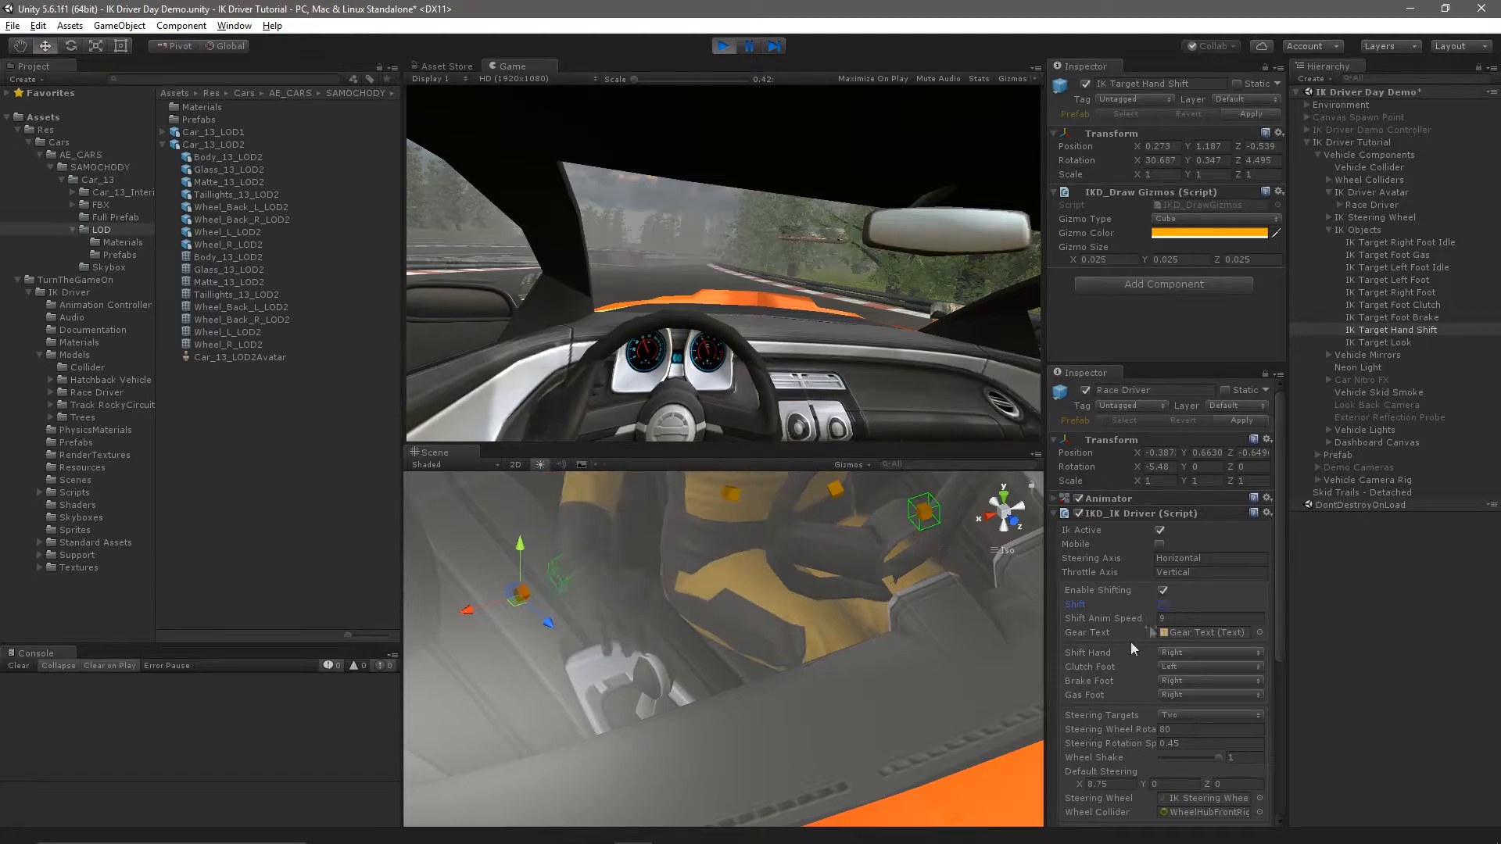
{"action": "right_click_drag", "start_coordinate": [682, 688], "coordinate": [610, 695]}
{"action": "left_click_drag", "start_coordinate": [534, 598], "coordinate": [551, 659]}
{"action": "left_click", "coordinate": [1163, 604]}
{"action": "left_click_drag", "start_coordinate": [474, 634], "coordinate": [575, 696]}
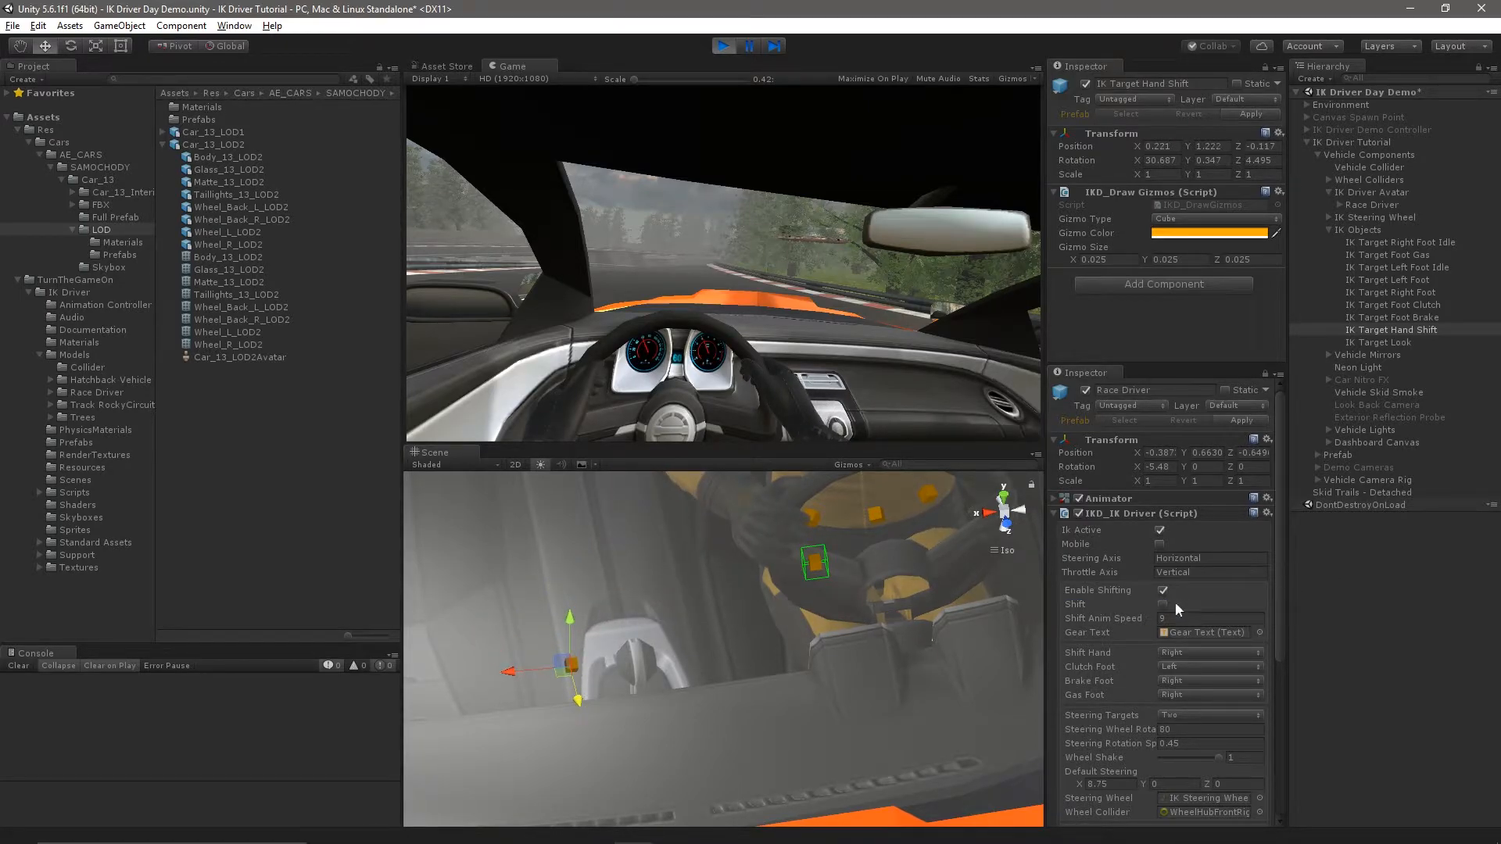
Lower IK Target Hand Shift to about X 0.23, Y 1.072, Z -0.104 and trigger Shift to check the reach
{"action": "left_click_drag", "start_coordinate": [693, 487], "coordinate": [944, 638], "text": "alt"}
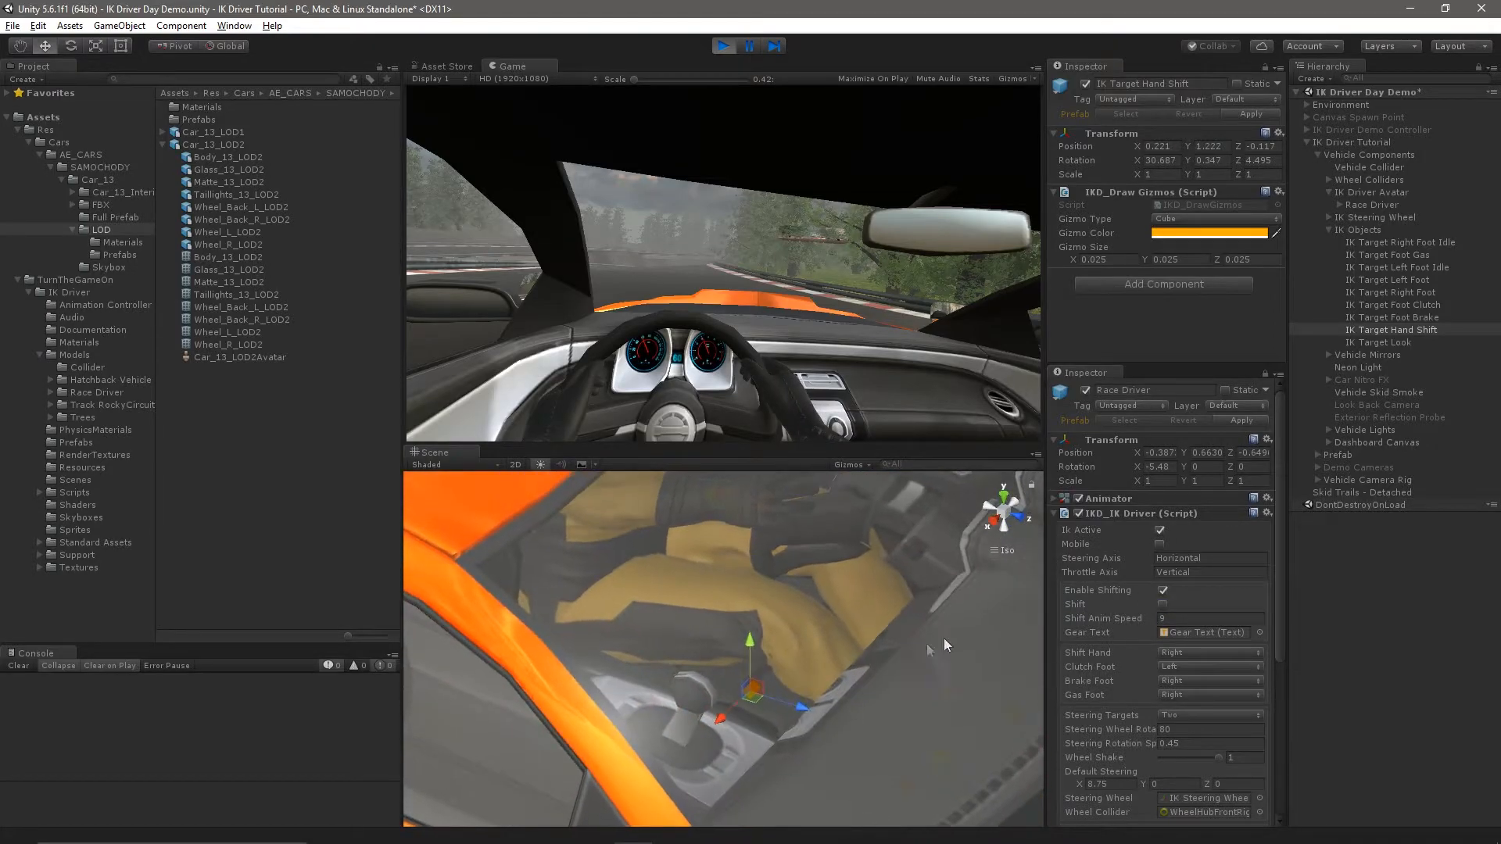
{"action": "left_click", "coordinate": [1163, 604]}
{"action": "left_click_drag", "start_coordinate": [767, 717], "coordinate": [850, 556], "text": "alt"}
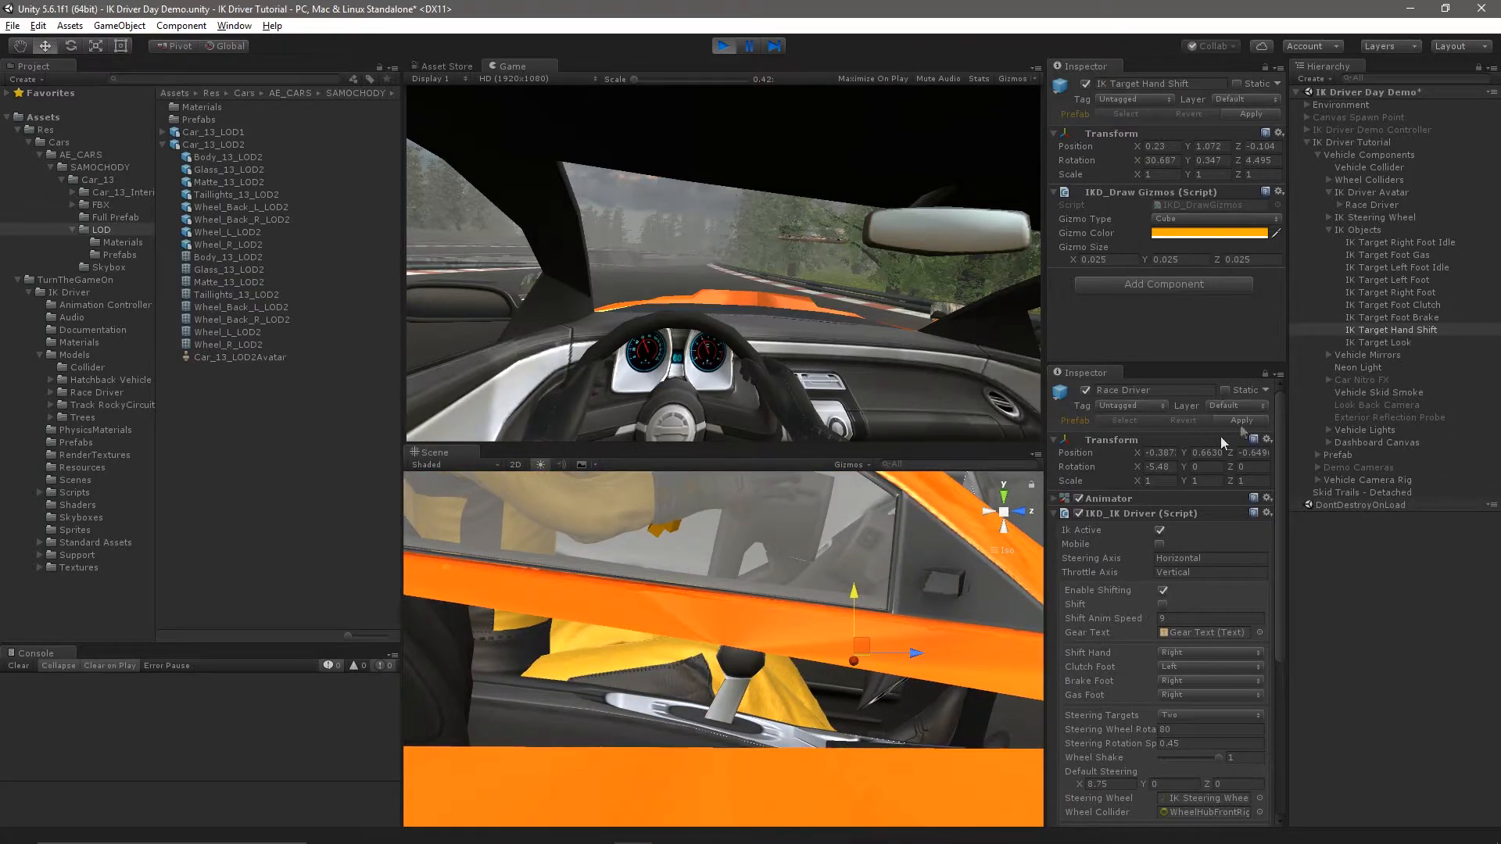
{"action": "left_click", "coordinate": [1163, 606]}
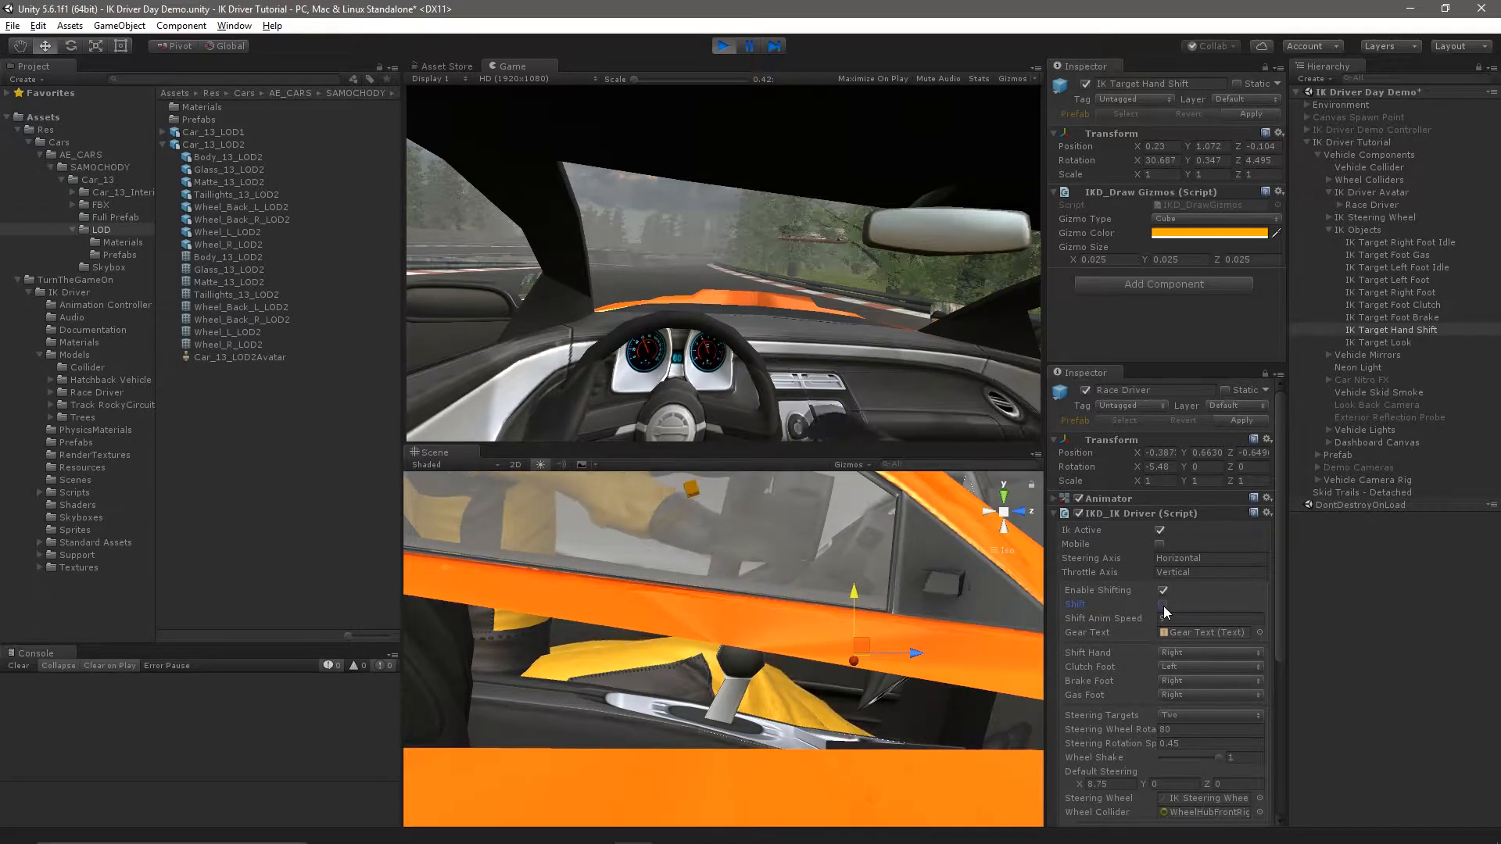
Try Race Driver at about X -0.386, Y 0.642, Z -0.558 and test the gear shift from above
{"action": "left_click", "coordinate": [1372, 204]}
{"action": "left_click_drag", "start_coordinate": [609, 642], "coordinate": [601, 640]}
{"action": "left_click_drag", "start_coordinate": [547, 571], "coordinate": [549, 590]}
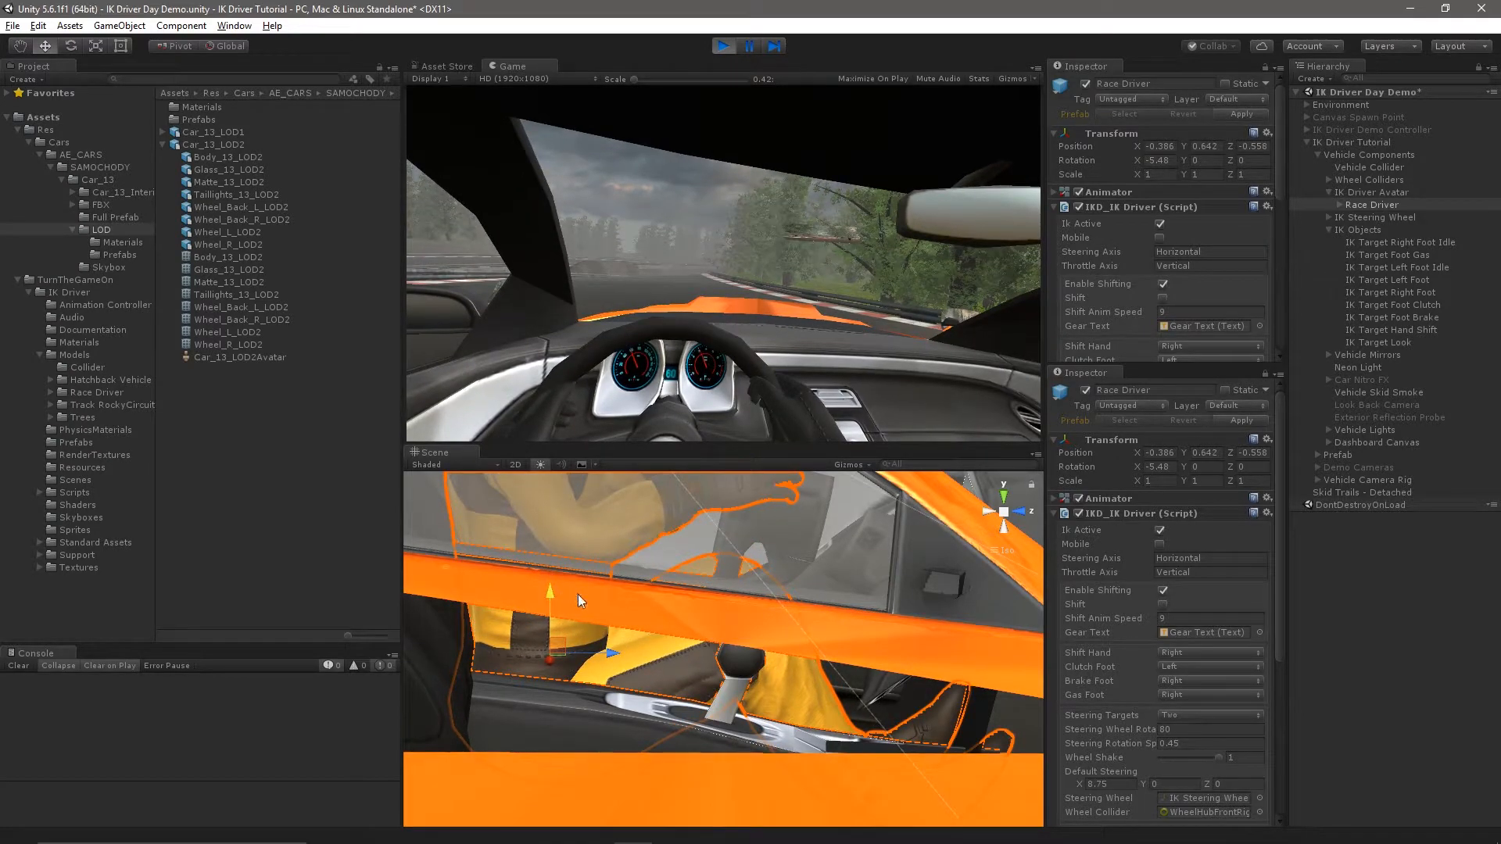
{"action": "left_click", "coordinate": [1162, 605]}
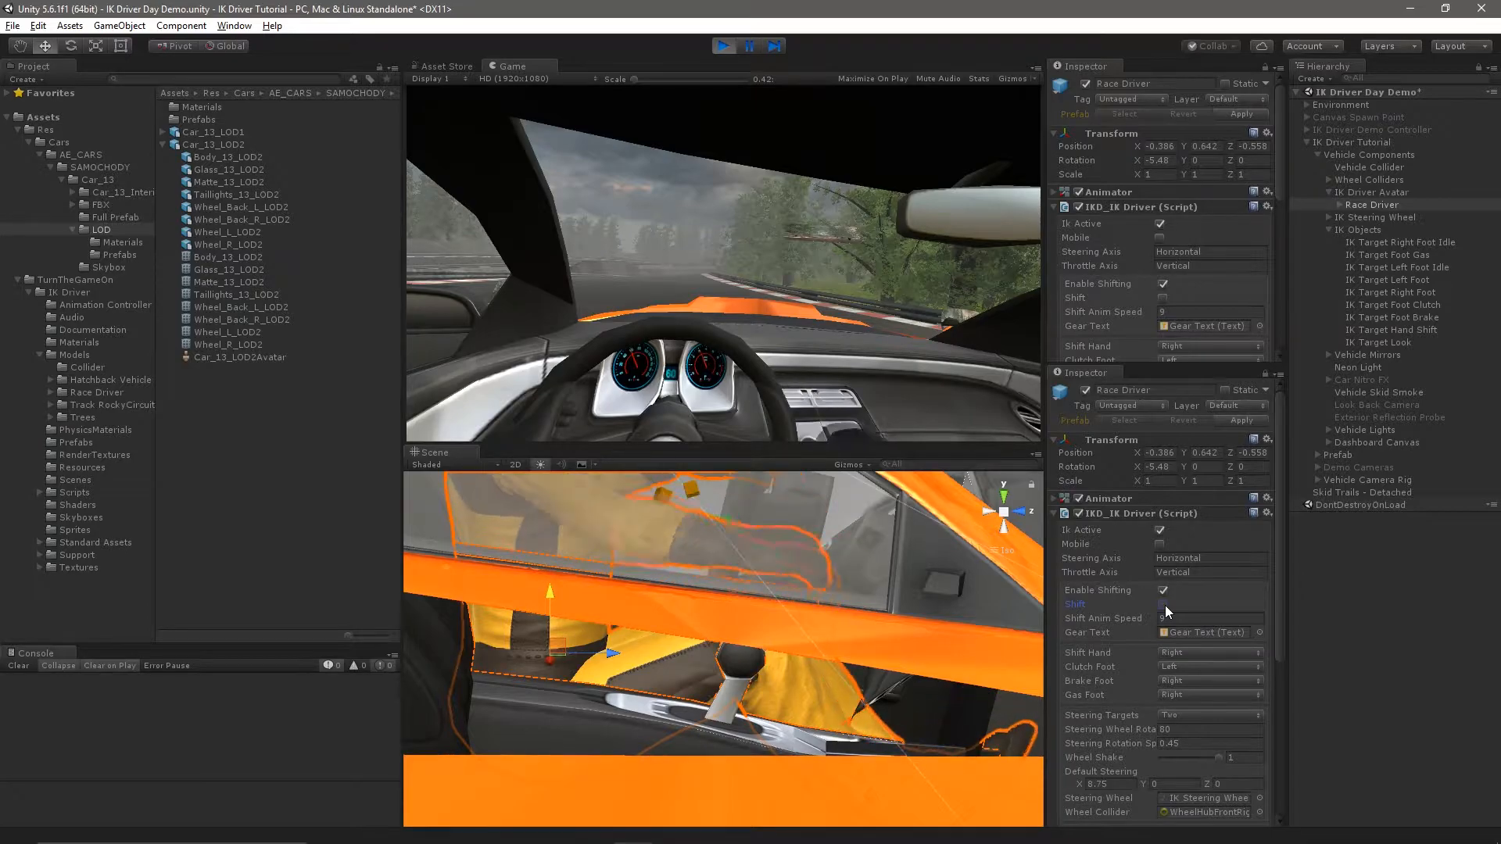
{"action": "right_click_drag", "start_coordinate": [948, 535], "coordinate": [921, 568]}
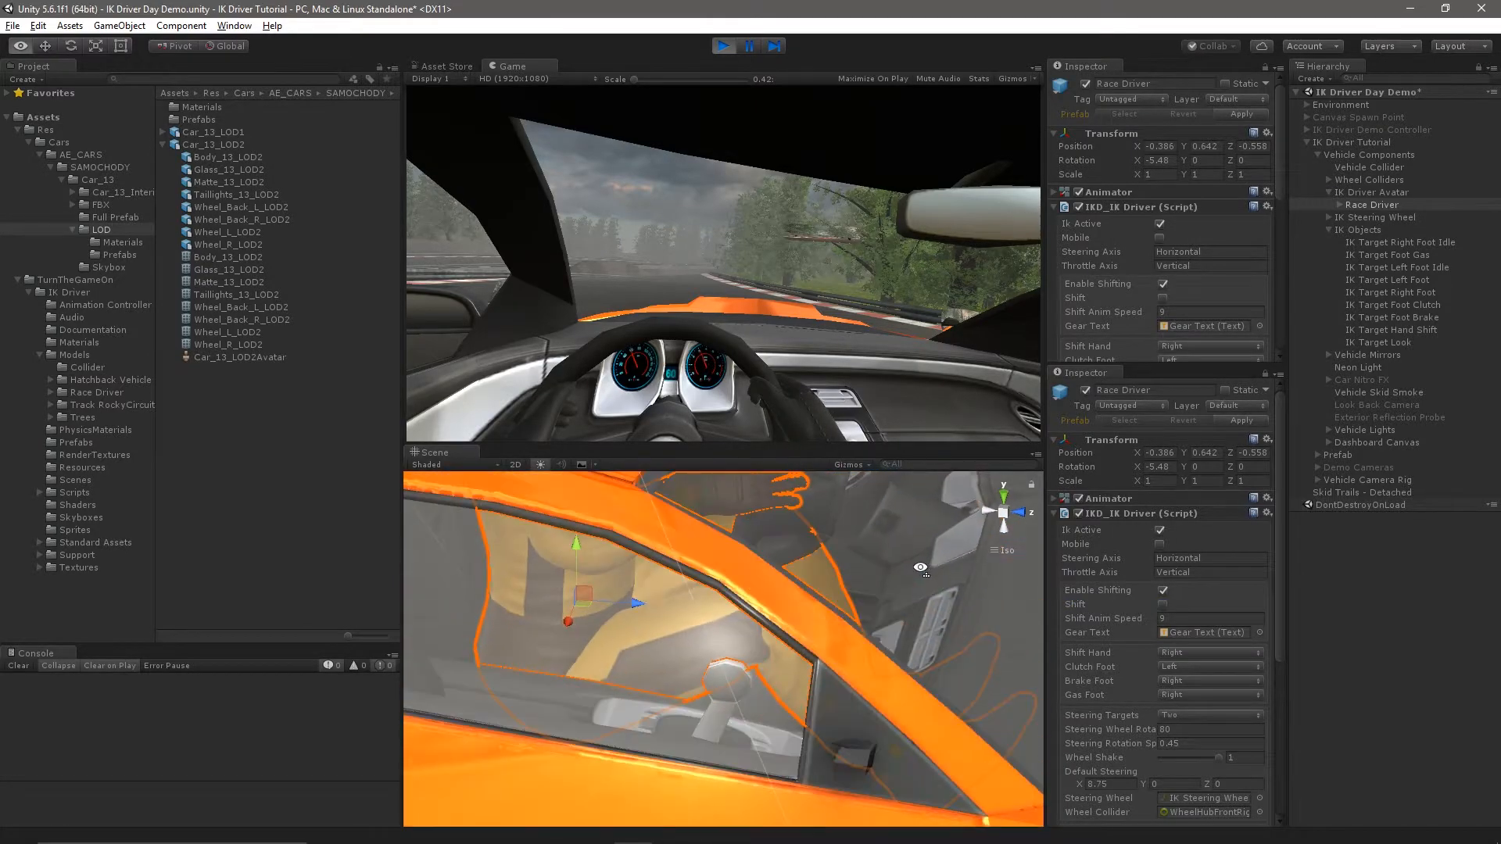
{"action": "left_click", "coordinate": [1158, 604]}
Fine-tune IK Target Hand Shift to about X 0.233, Y 1.017, Z -0.233, testing the shift between moves
{"action": "left_click", "coordinate": [1391, 328]}
{"action": "left_click_drag", "start_coordinate": [880, 701], "coordinate": [850, 697]}
{"action": "left_click", "coordinate": [1162, 606]}
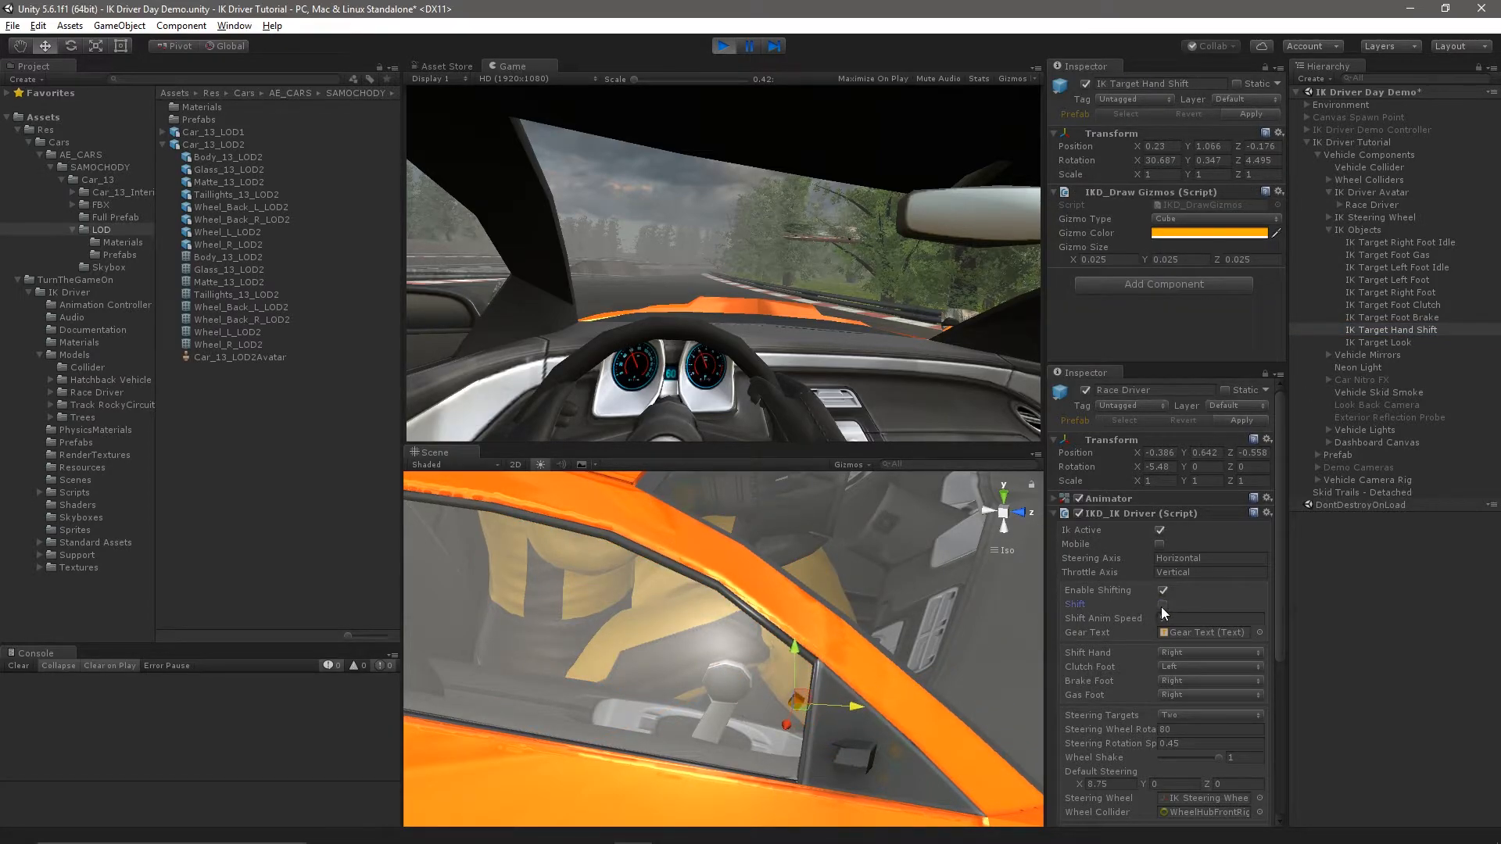
{"action": "left_click_drag", "start_coordinate": [794, 649], "coordinate": [850, 665]}
{"action": "left_click", "coordinate": [1162, 605]}
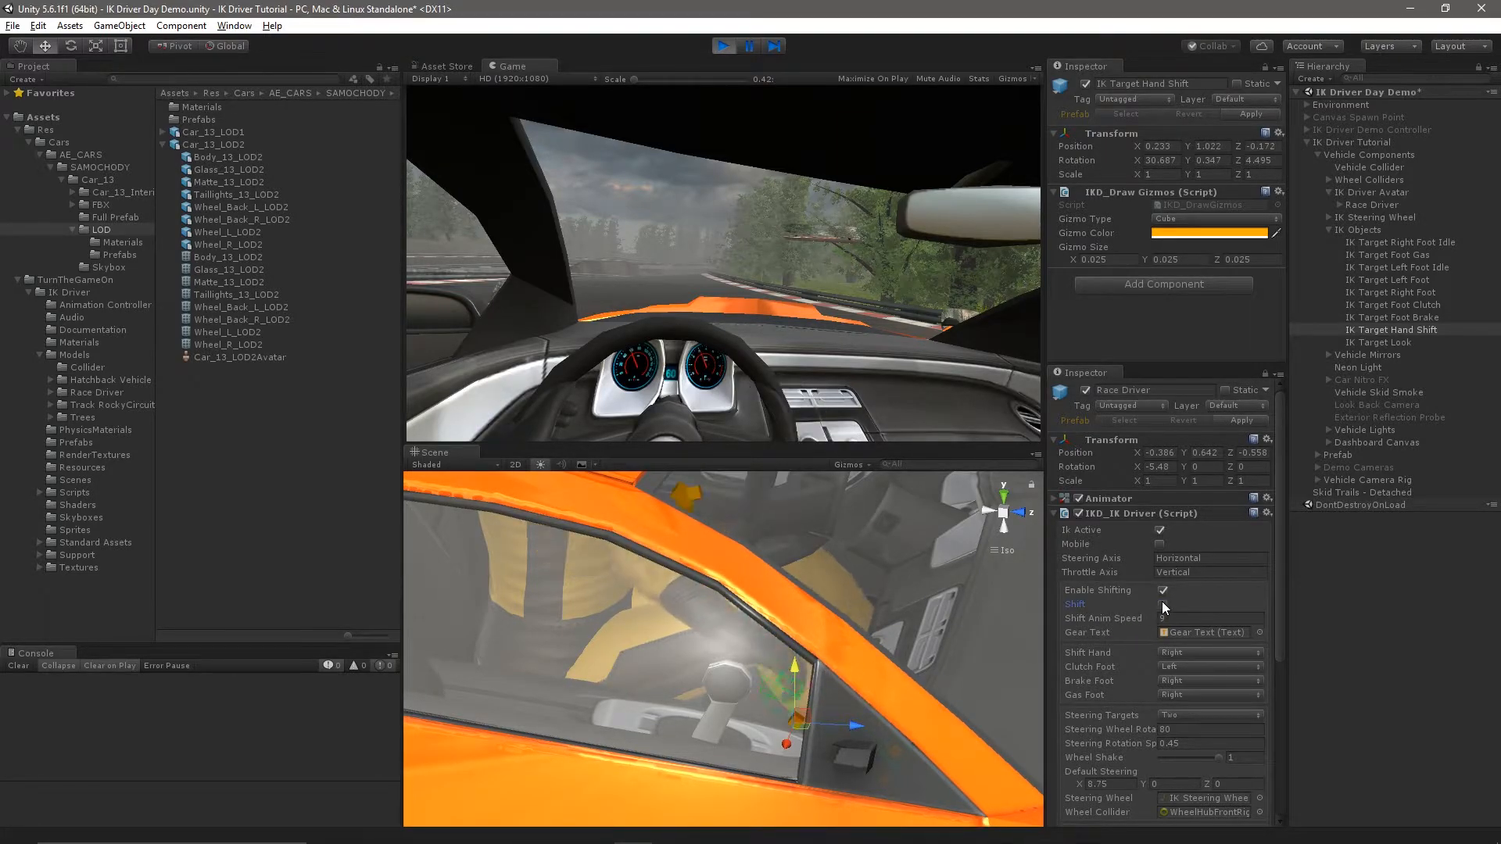
{"action": "left_click_drag", "start_coordinate": [853, 725], "coordinate": [829, 723]}
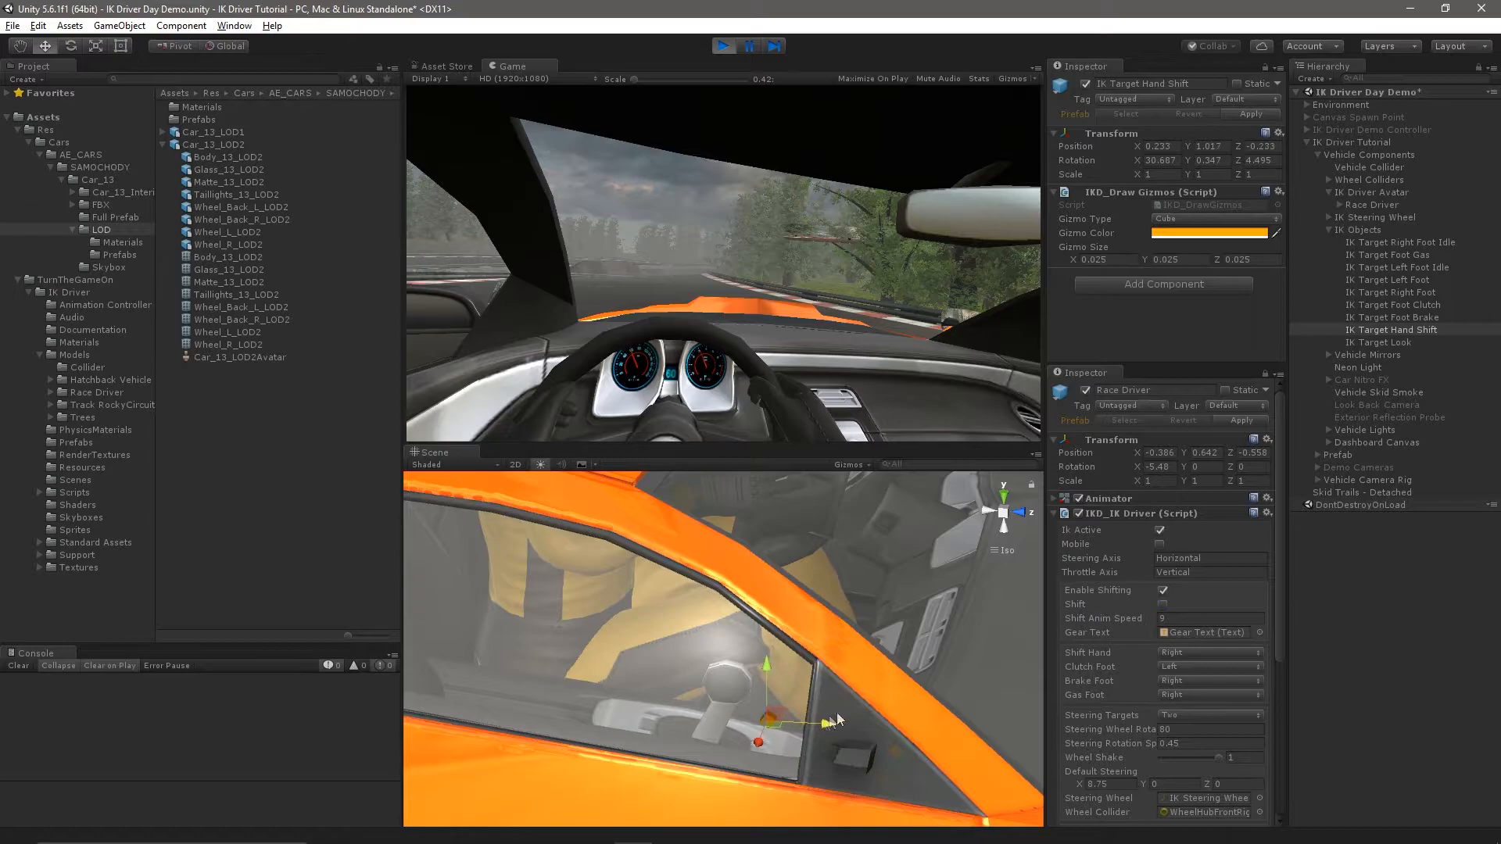
{"action": "left_click", "coordinate": [1162, 605]}
{"action": "right_click_drag", "start_coordinate": [876, 626], "coordinate": [642, 688]}
{"action": "left_click", "coordinate": [1163, 605]}
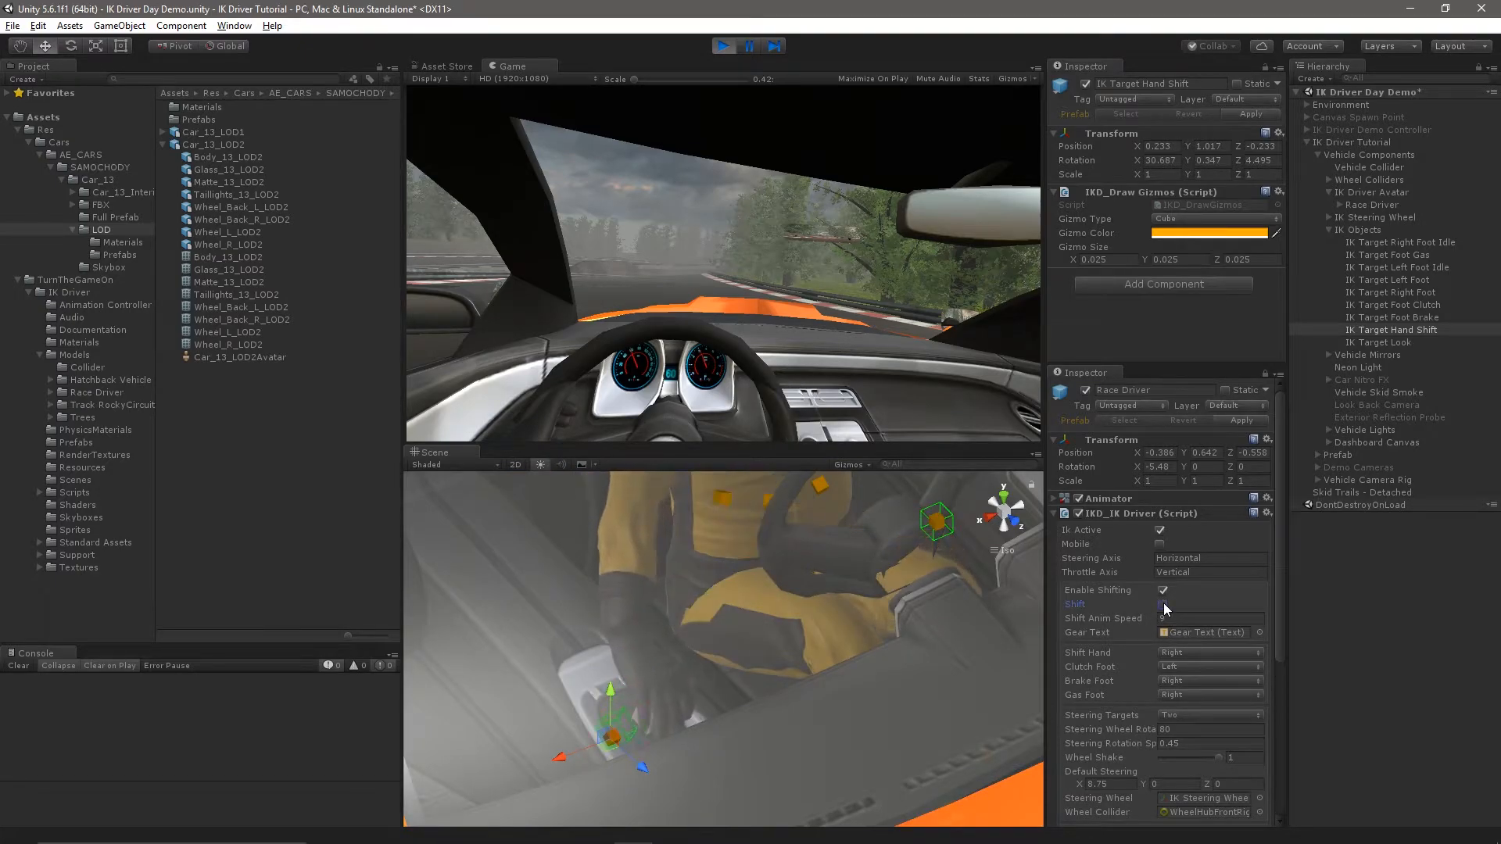
Copy the Hand Shift target's Transform, stop playback, and paste the values back onto it
{"action": "left_click", "coordinate": [1279, 133]}
{"action": "left_click", "coordinate": [1337, 205]}
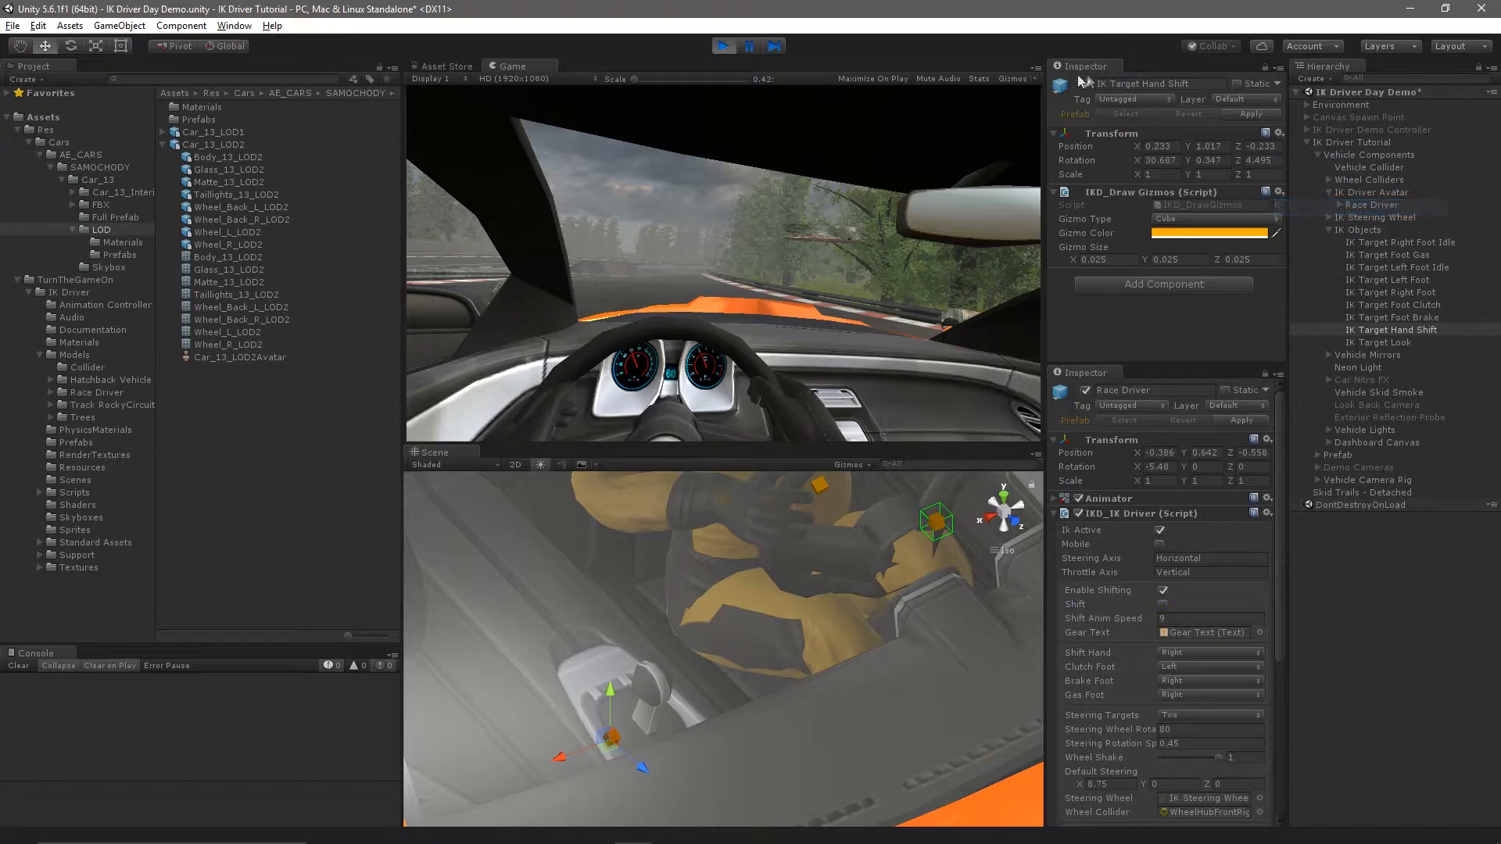
{"action": "left_click", "coordinate": [726, 47]}
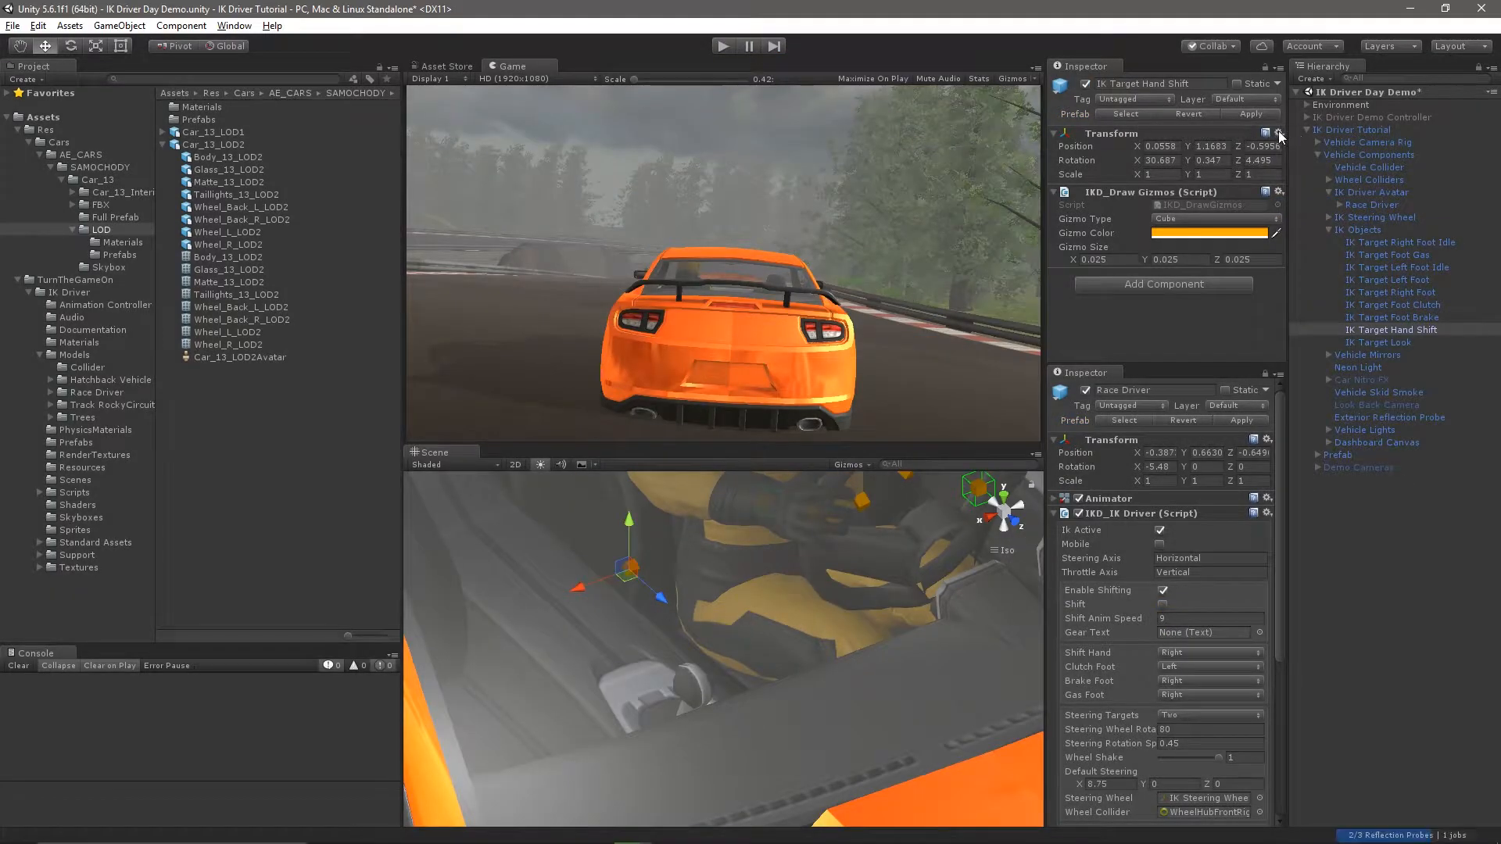
{"action": "left_click", "coordinate": [1279, 133]}
{"action": "left_click", "coordinate": [1338, 259]}
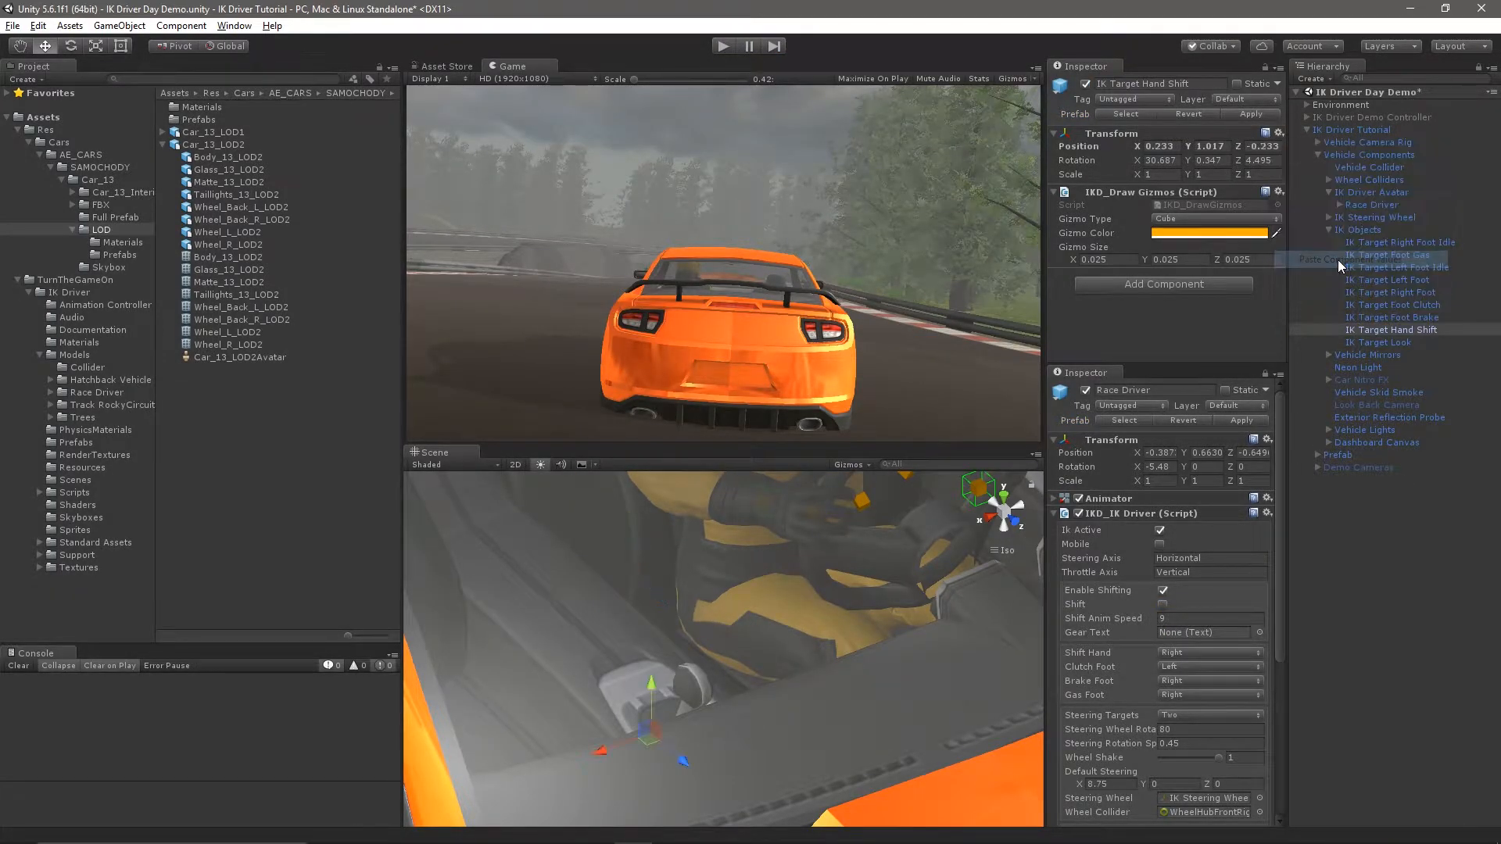
Restart playback, move Race Driver to about X -0.388, Y 0.667, Z -0.601, and test the gear shift
{"action": "right_click_drag", "start_coordinate": [801, 609], "coordinate": [1019, 612]}
{"action": "left_click", "coordinate": [1373, 205]}
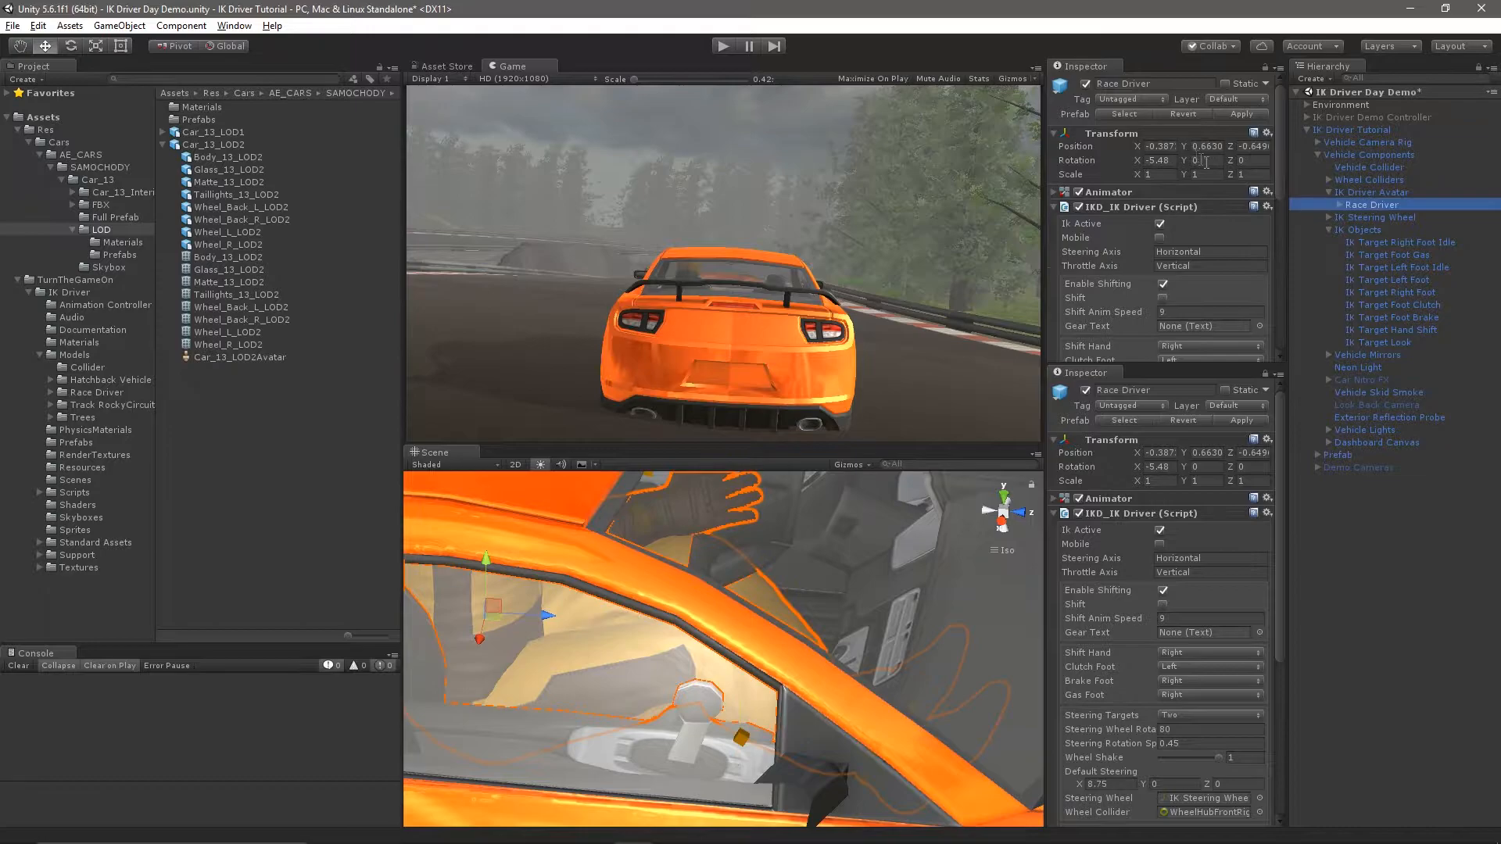
{"action": "left_click", "coordinate": [726, 47]}
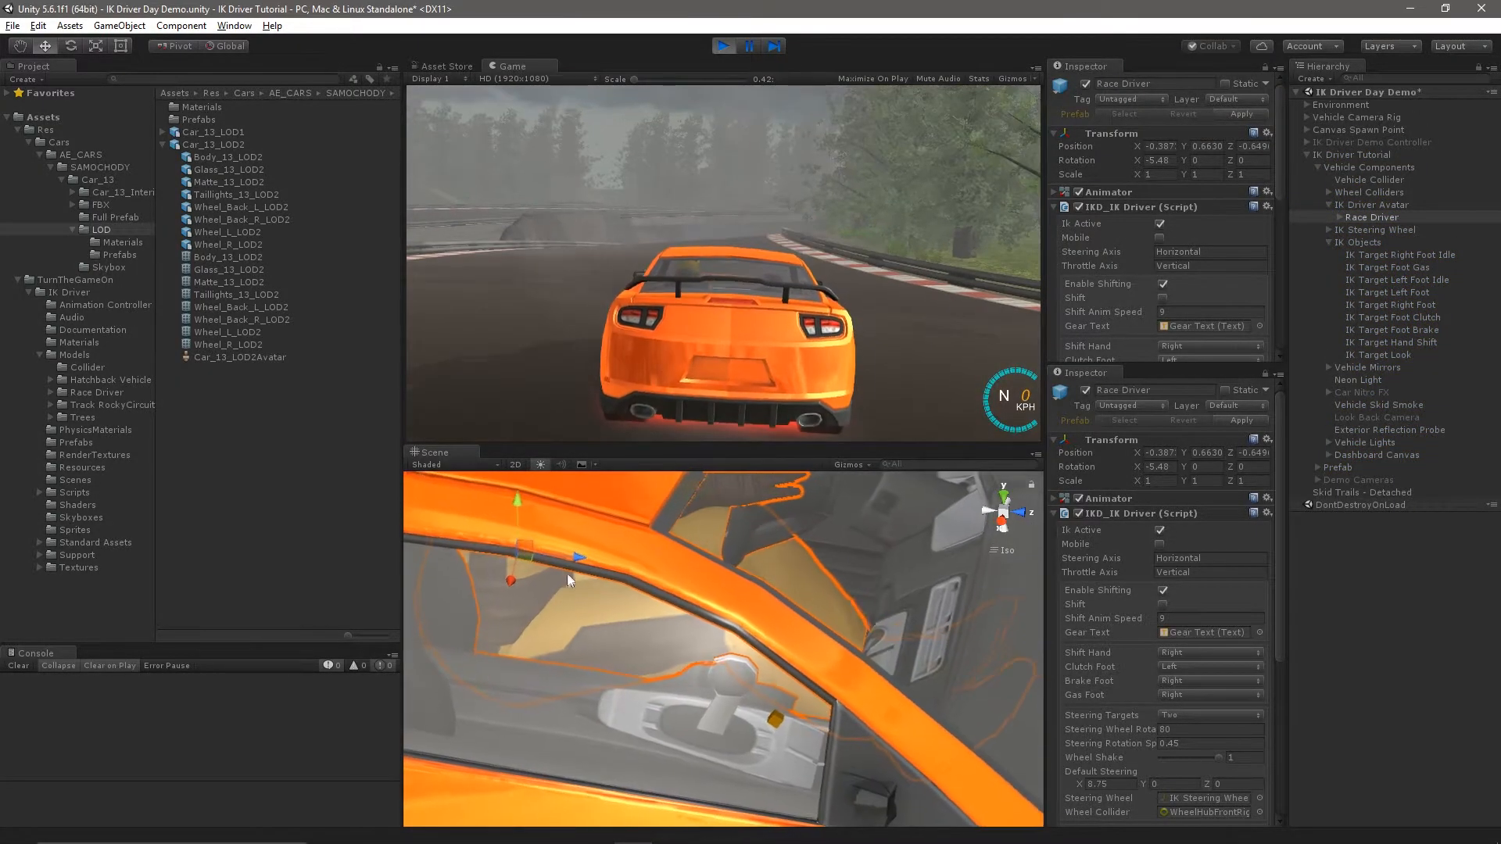
{"action": "left_click_drag", "start_coordinate": [586, 561], "coordinate": [608, 561]}
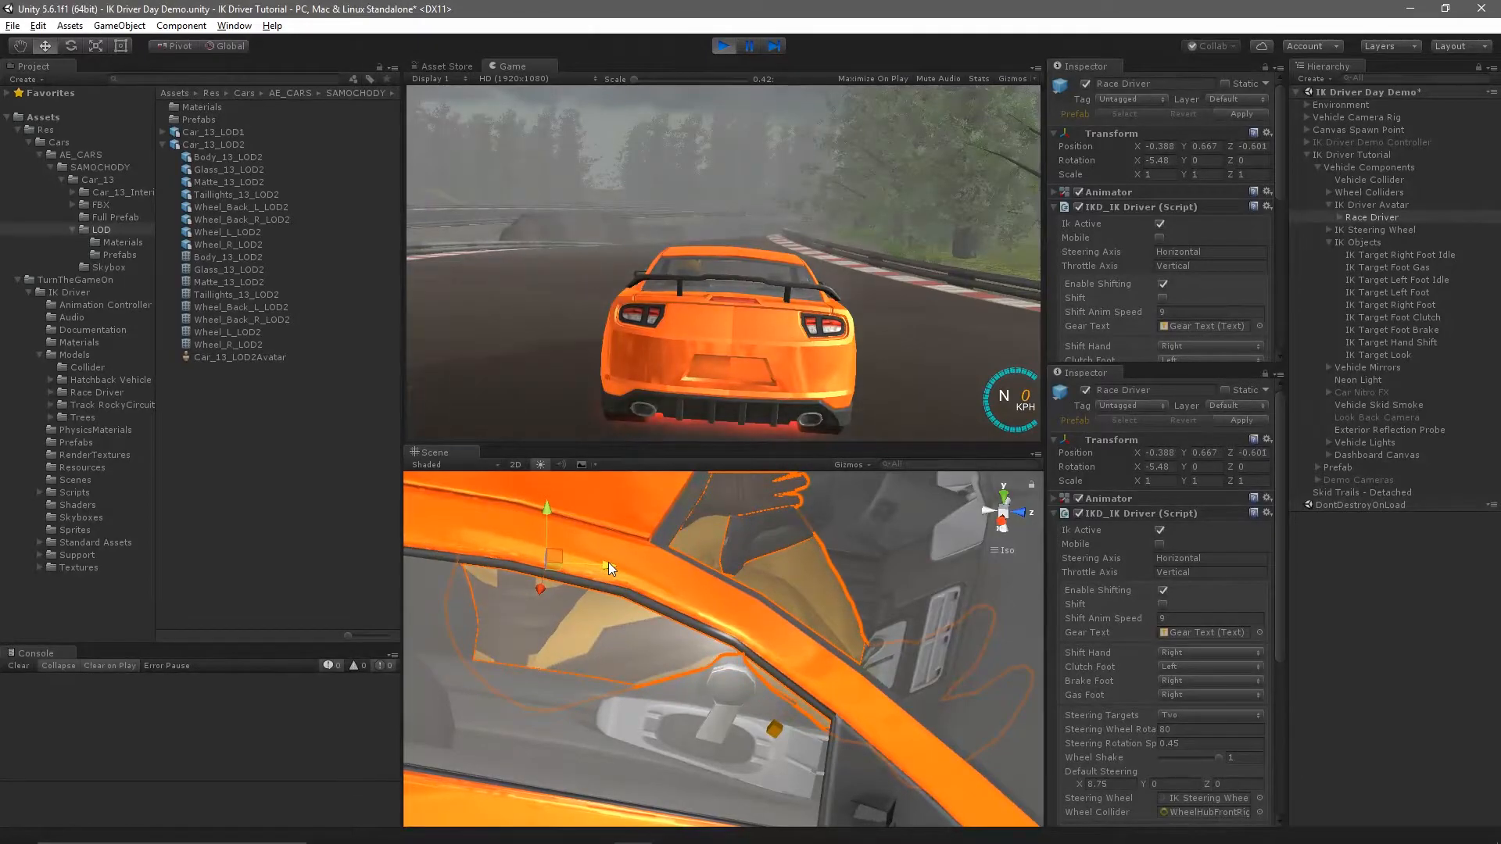
{"action": "left_click", "coordinate": [1163, 605]}
Copy Race Driver's Transform, stop playback, and paste the values back onto it
{"action": "left_click", "coordinate": [1268, 133]}
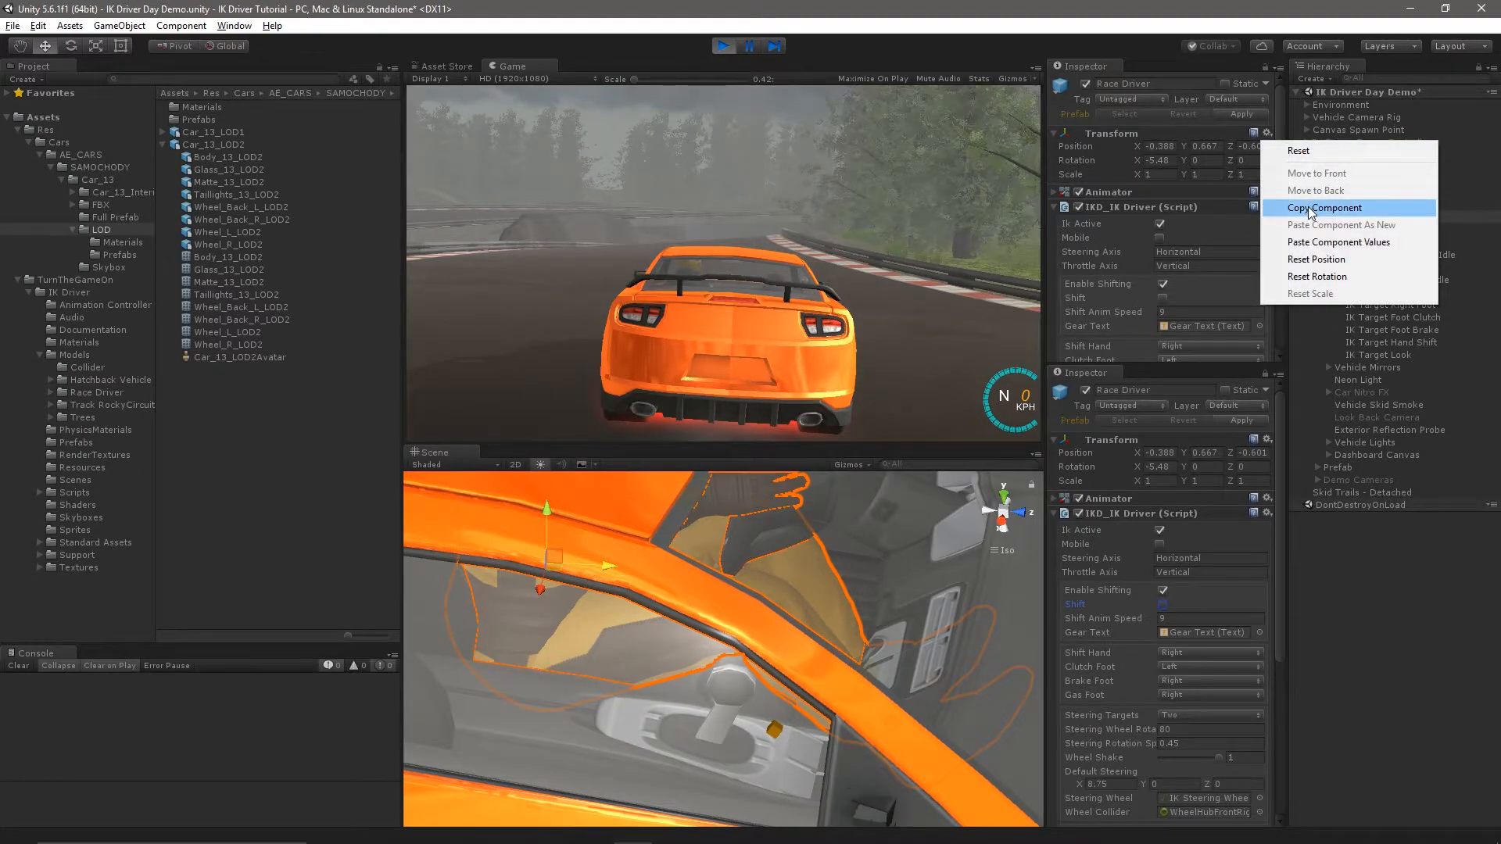
{"action": "left_click", "coordinate": [1311, 208]}
{"action": "left_click", "coordinate": [724, 46]}
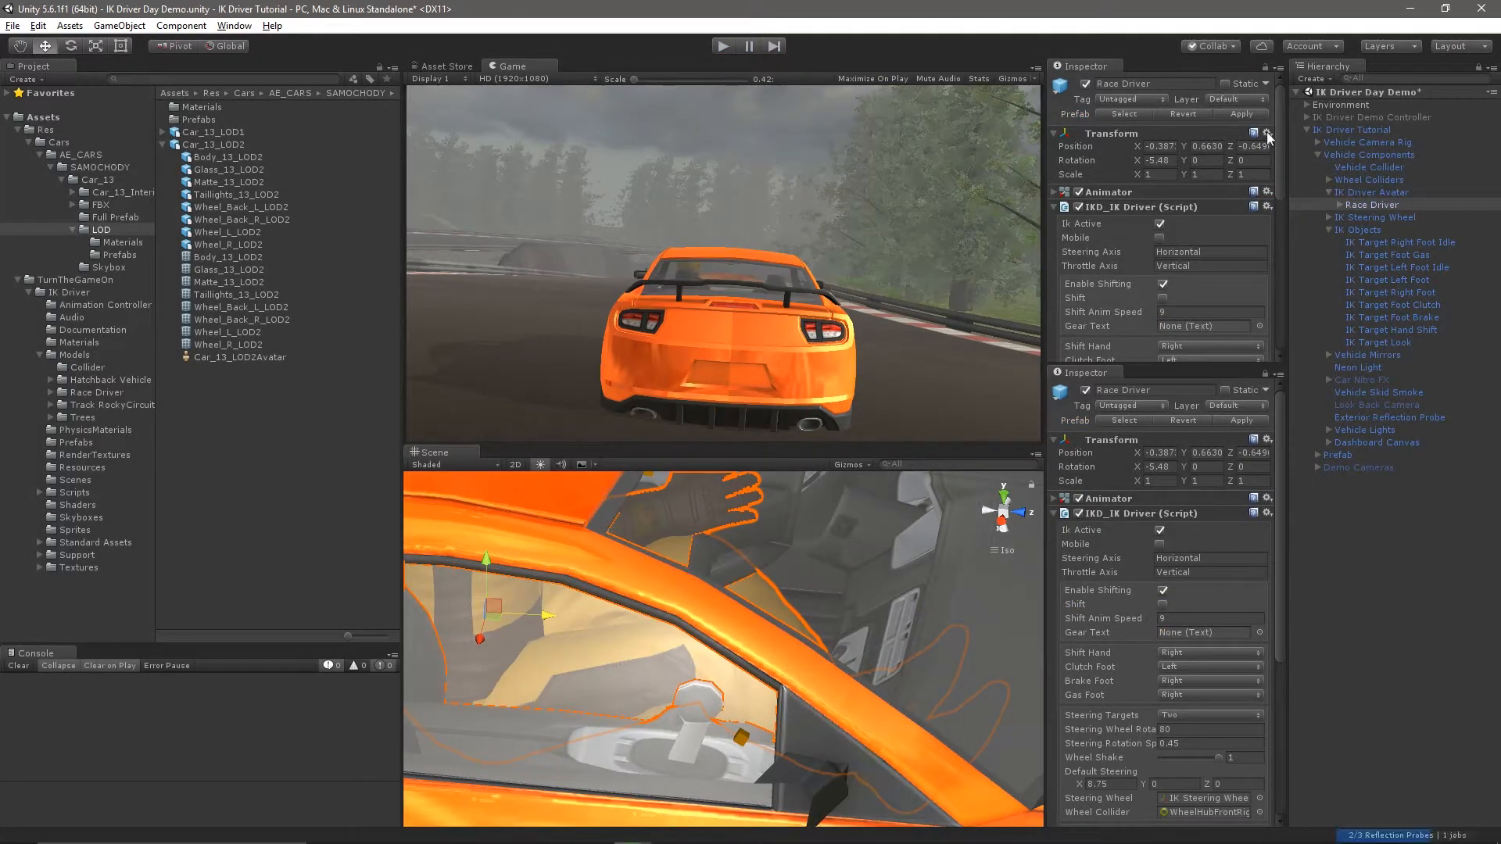
{"action": "left_click", "coordinate": [1267, 133]}
{"action": "left_click", "coordinate": [1282, 255]}
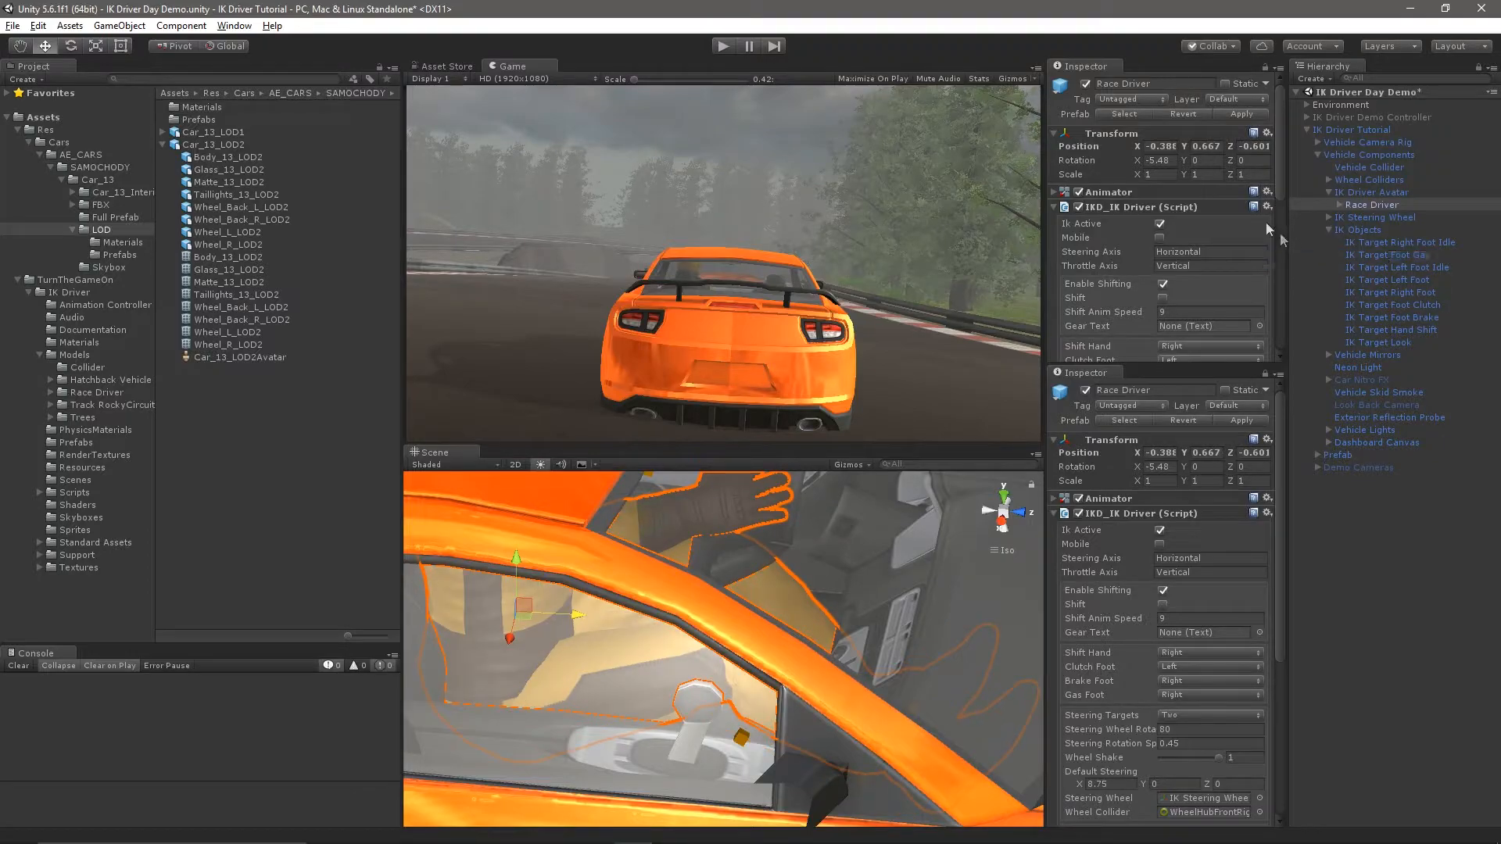
Set the IKD_IK Driver script's Avatar Position to Race Driver's position, X -0.388, Y 0.667, Z -0.601
{"action": "left_click", "coordinate": [1168, 148]}
{"action": "scroll", "coordinate": [1151, 710], "scroll_direction": "down", "scroll_amount": 2}
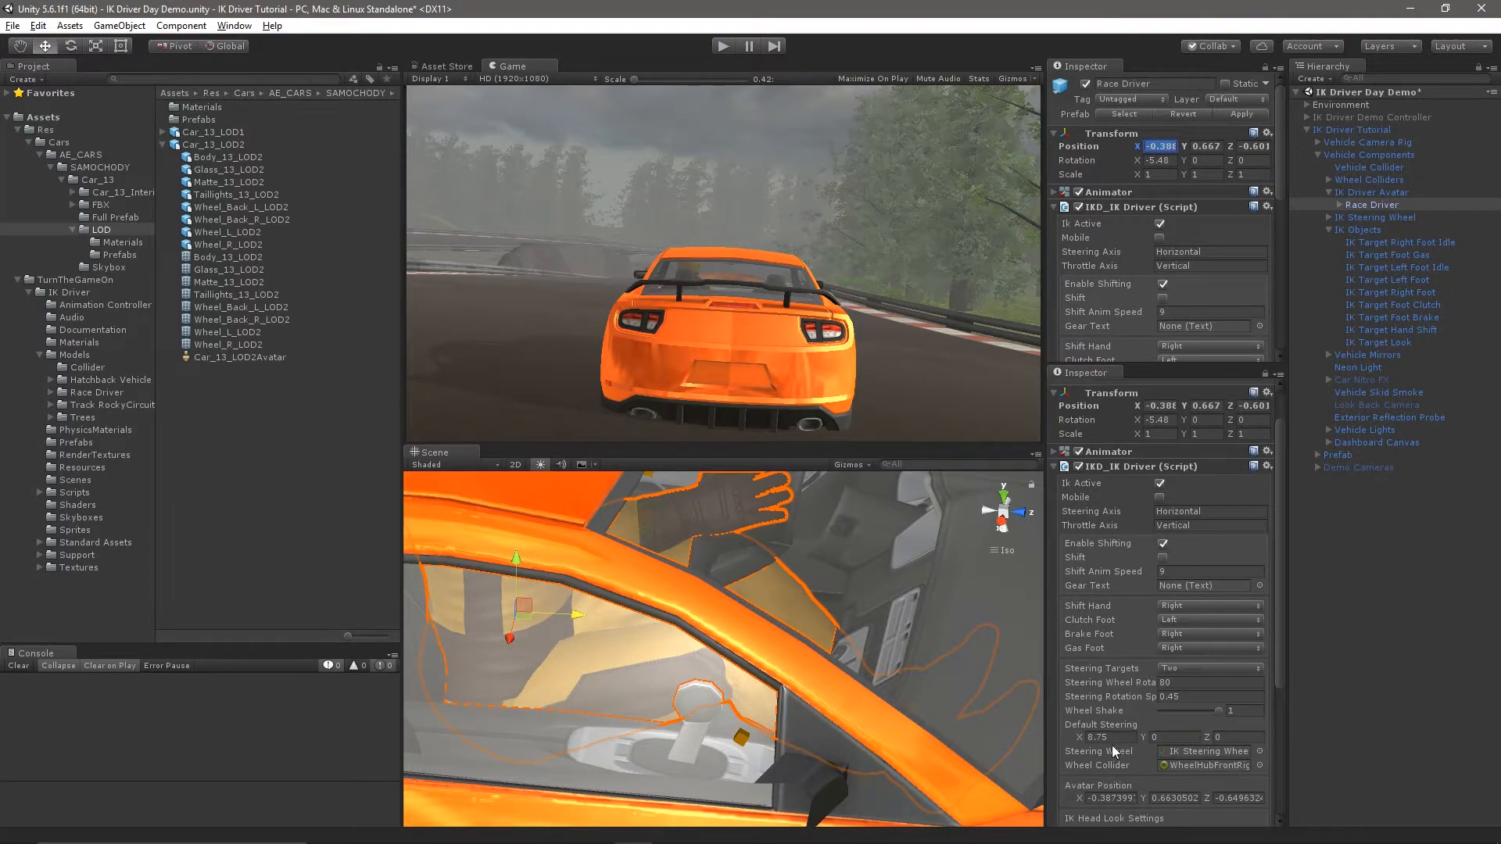
{"action": "left_click", "coordinate": [1109, 798]}
{"action": "key", "text": "ctrl+v"}
{"action": "left_click", "coordinate": [1208, 146]}
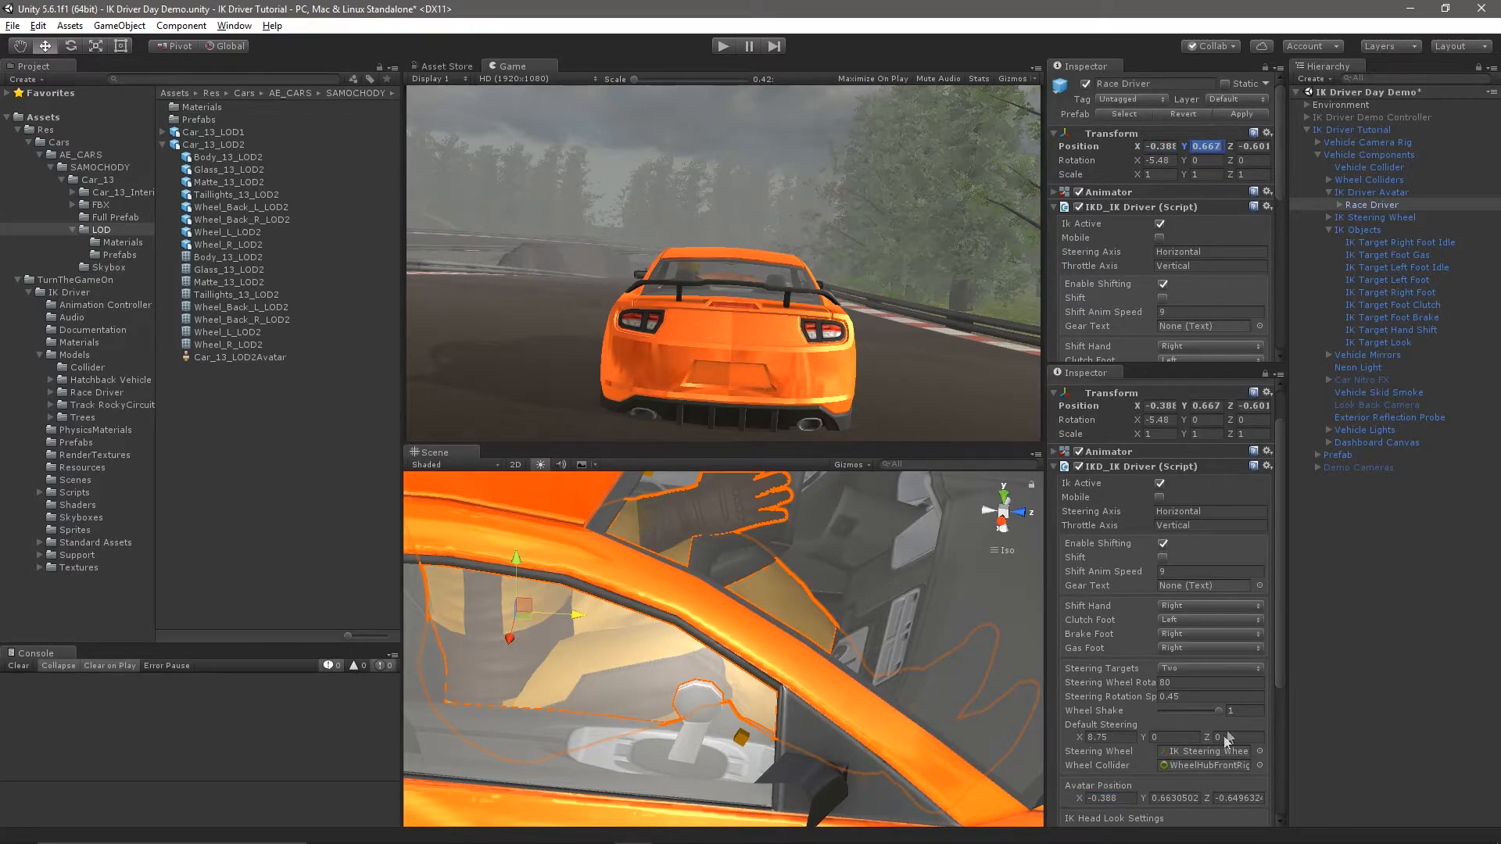
{"action": "left_click", "coordinate": [1179, 799]}
{"action": "key", "text": "ctrl+v"}
{"action": "left_click", "coordinate": [1254, 146]}
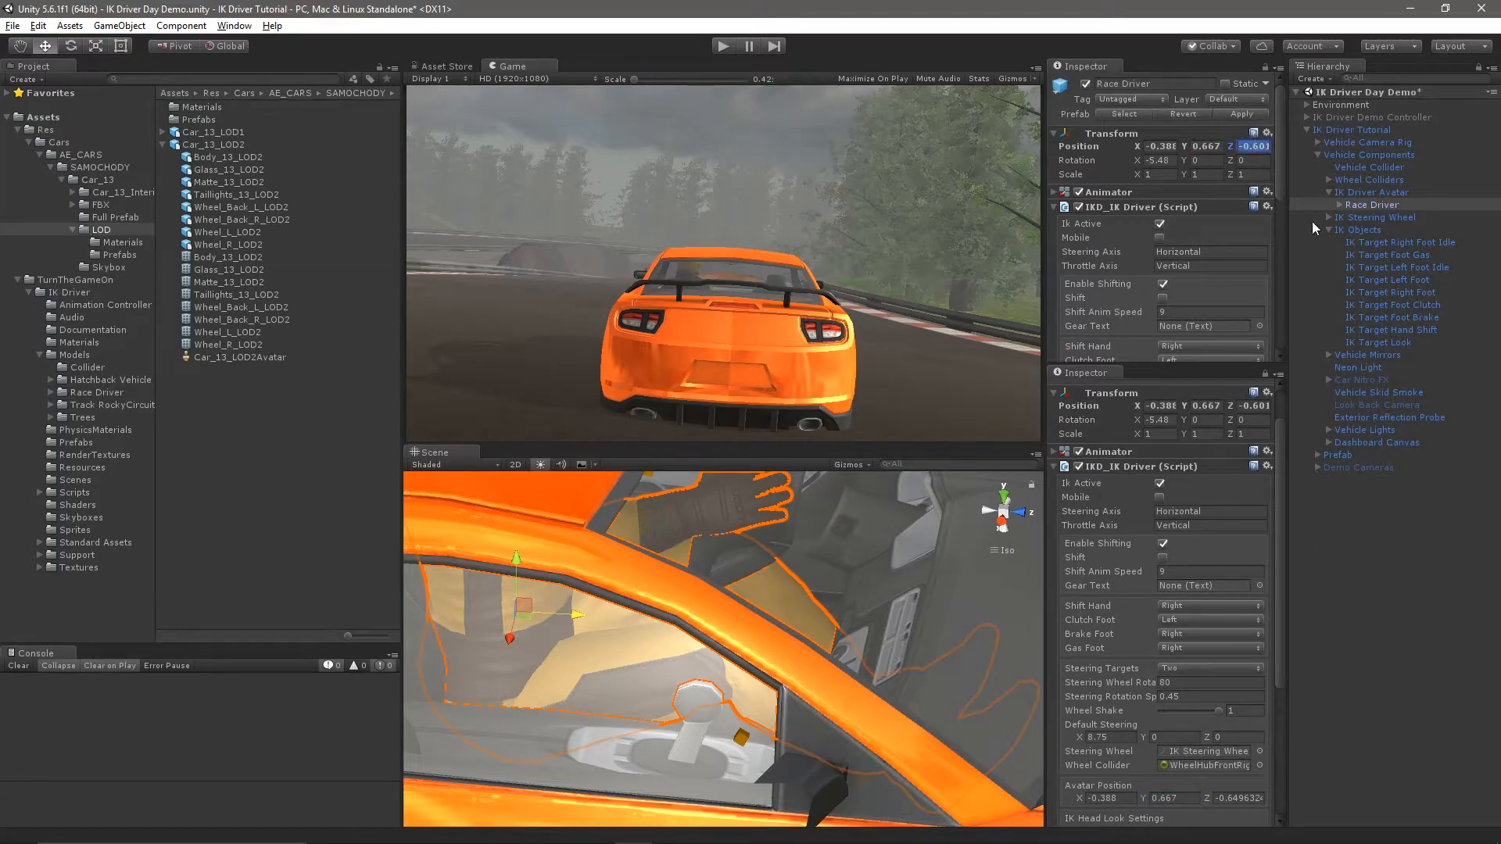
{"action": "left_click", "coordinate": [1256, 799]}
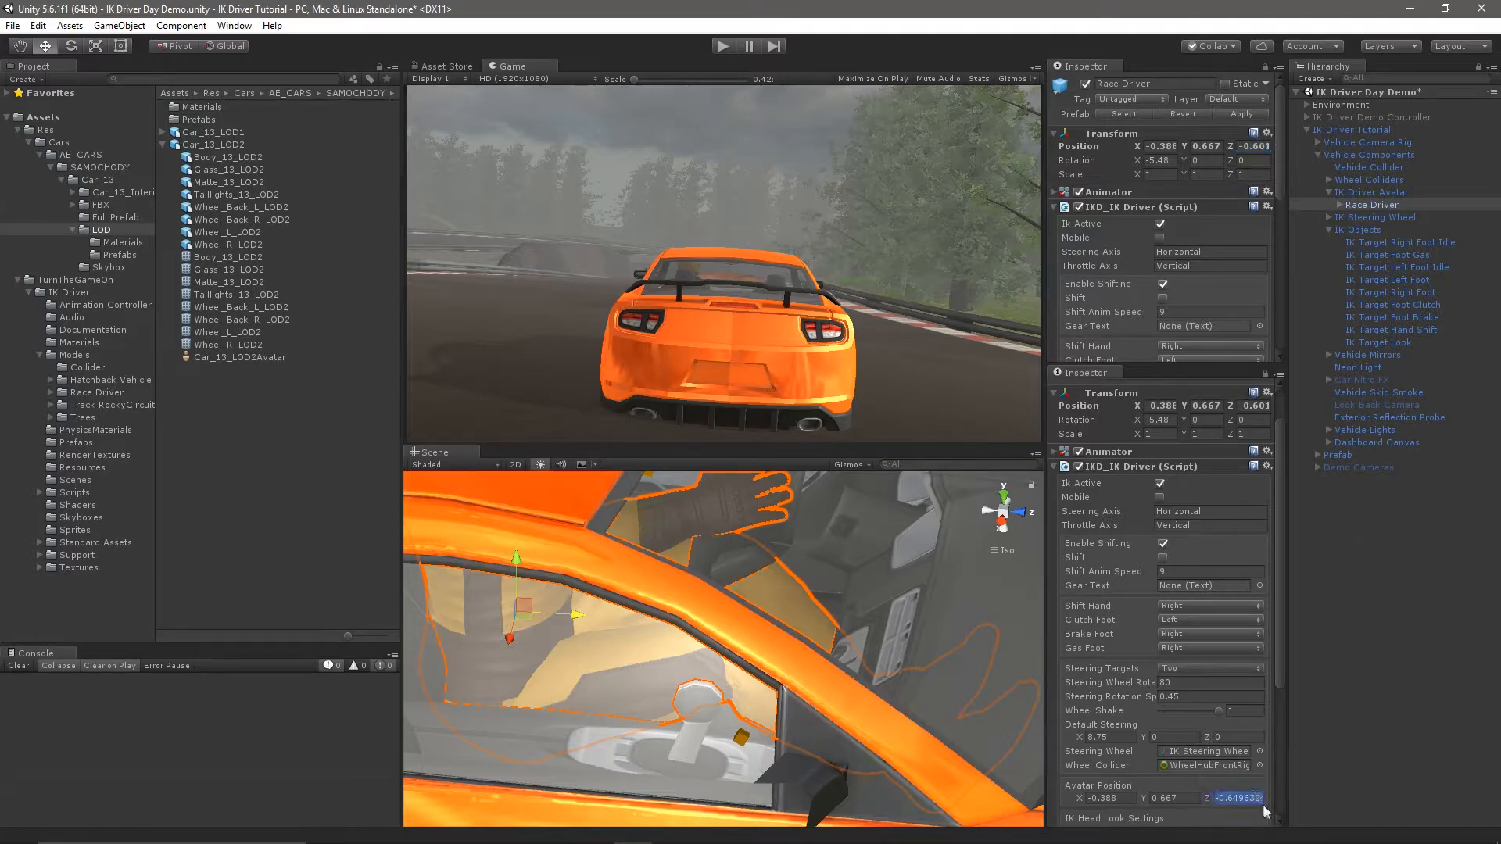
{"action": "key", "text": "ctrl+v"}
Play the scene to test the gear shift, stop playback, and select IK Driver Tutorial
{"action": "left_click", "coordinate": [723, 47]}
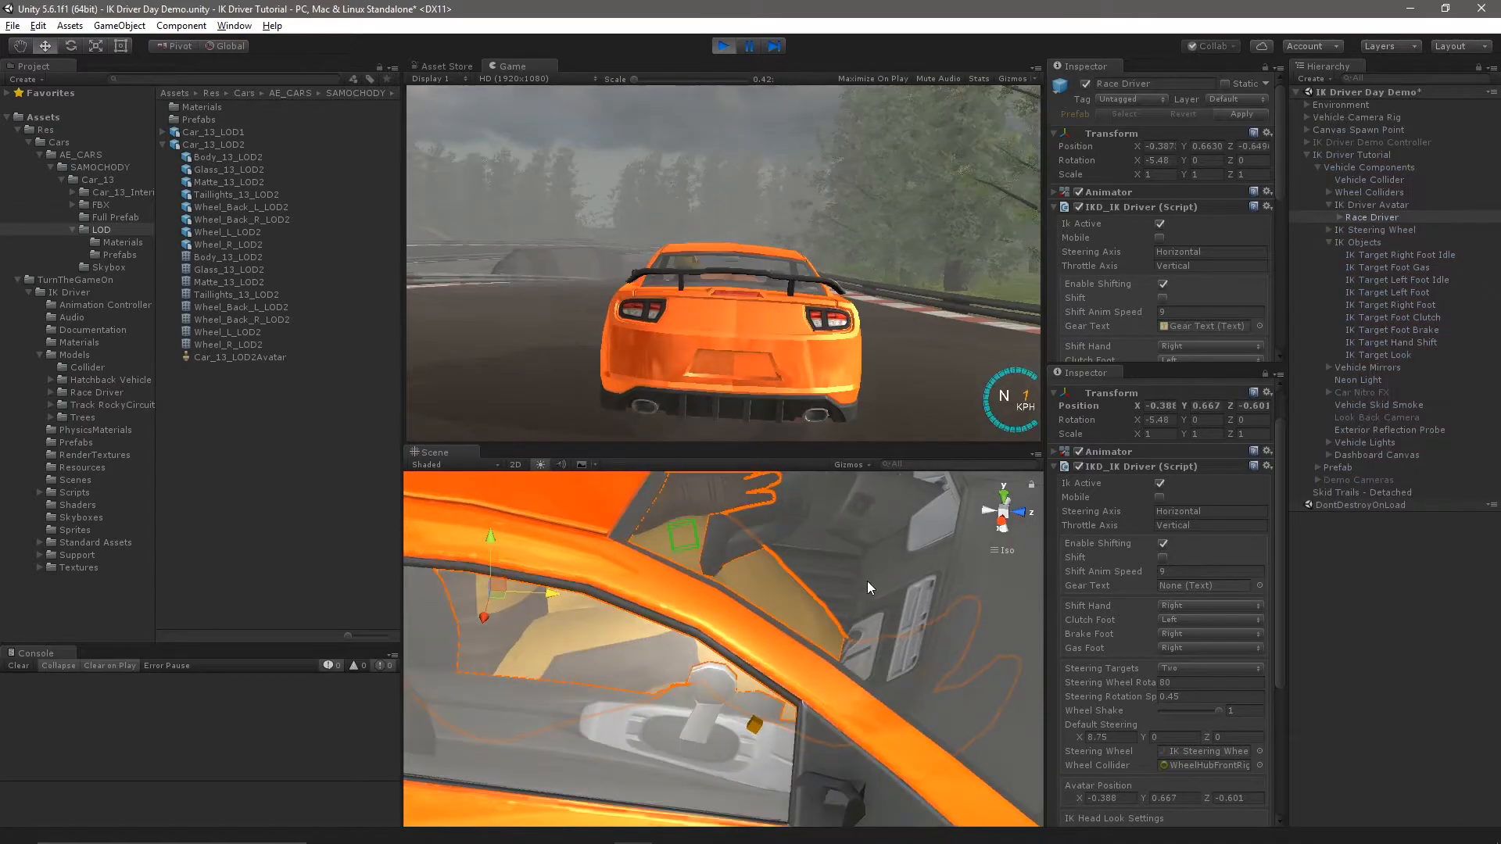
{"action": "left_click", "coordinate": [1162, 561]}
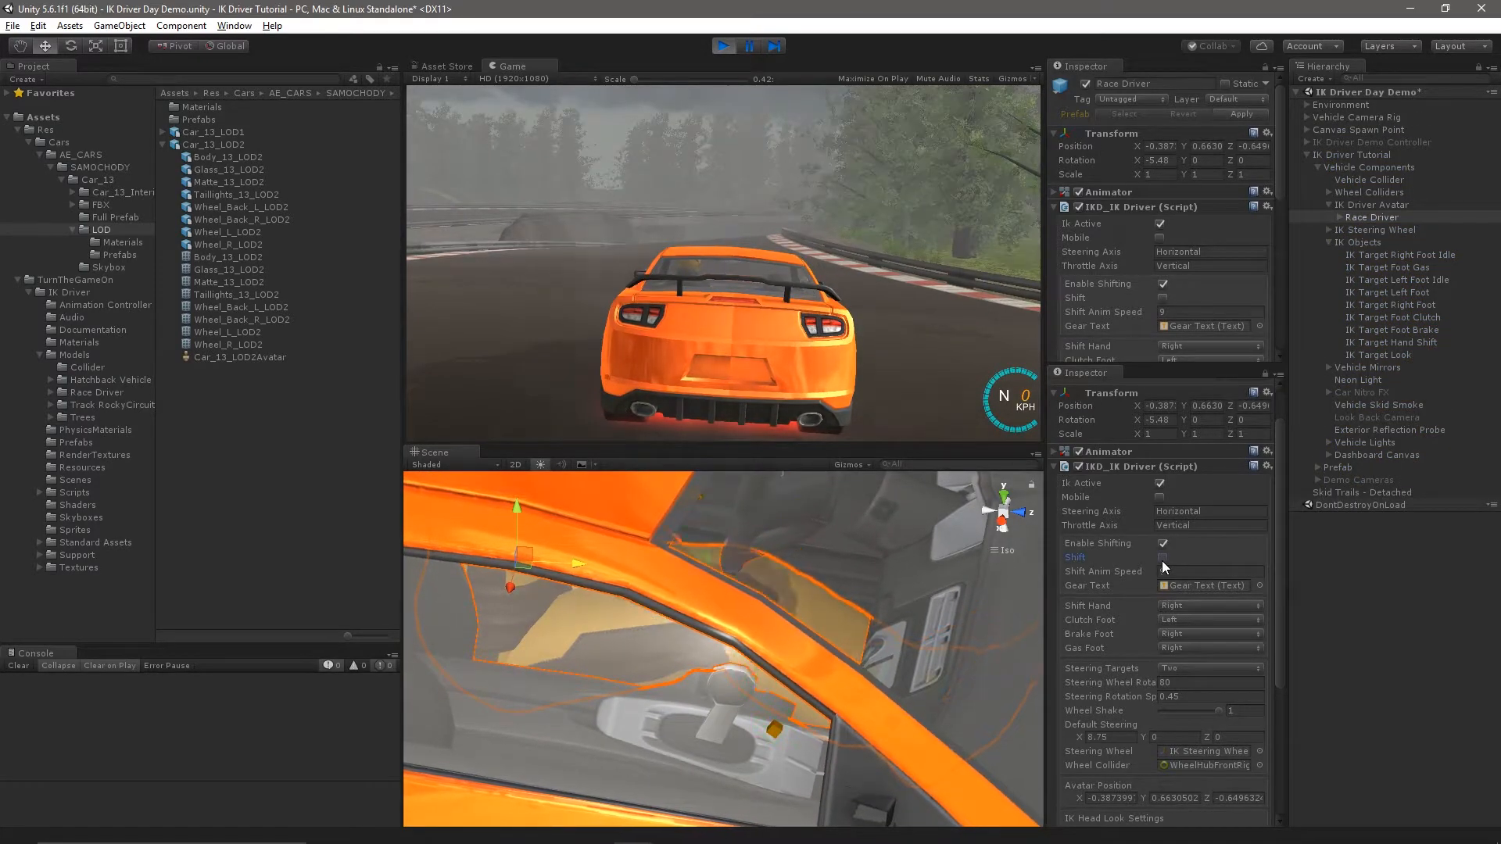
{"action": "left_click", "coordinate": [720, 48]}
{"action": "left_click", "coordinate": [1350, 133]}
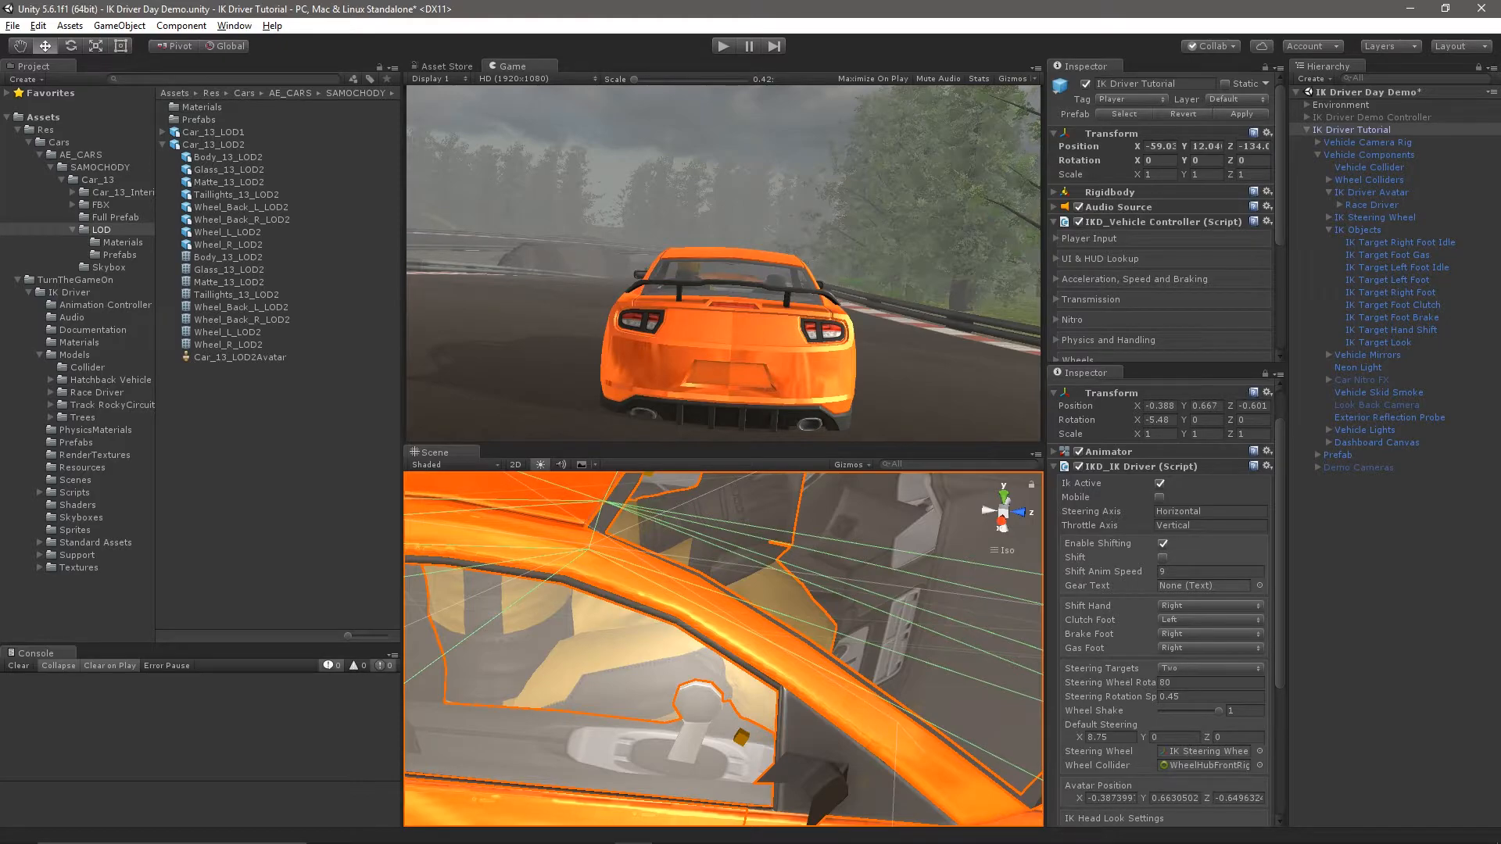
Collapse IK Objects and IK Driver Avatar, then select Vehicle Mirrors and expand its side view and rear view mirror rigs
{"action": "left_click", "coordinate": [1329, 229]}
{"action": "left_click", "coordinate": [1329, 193]}
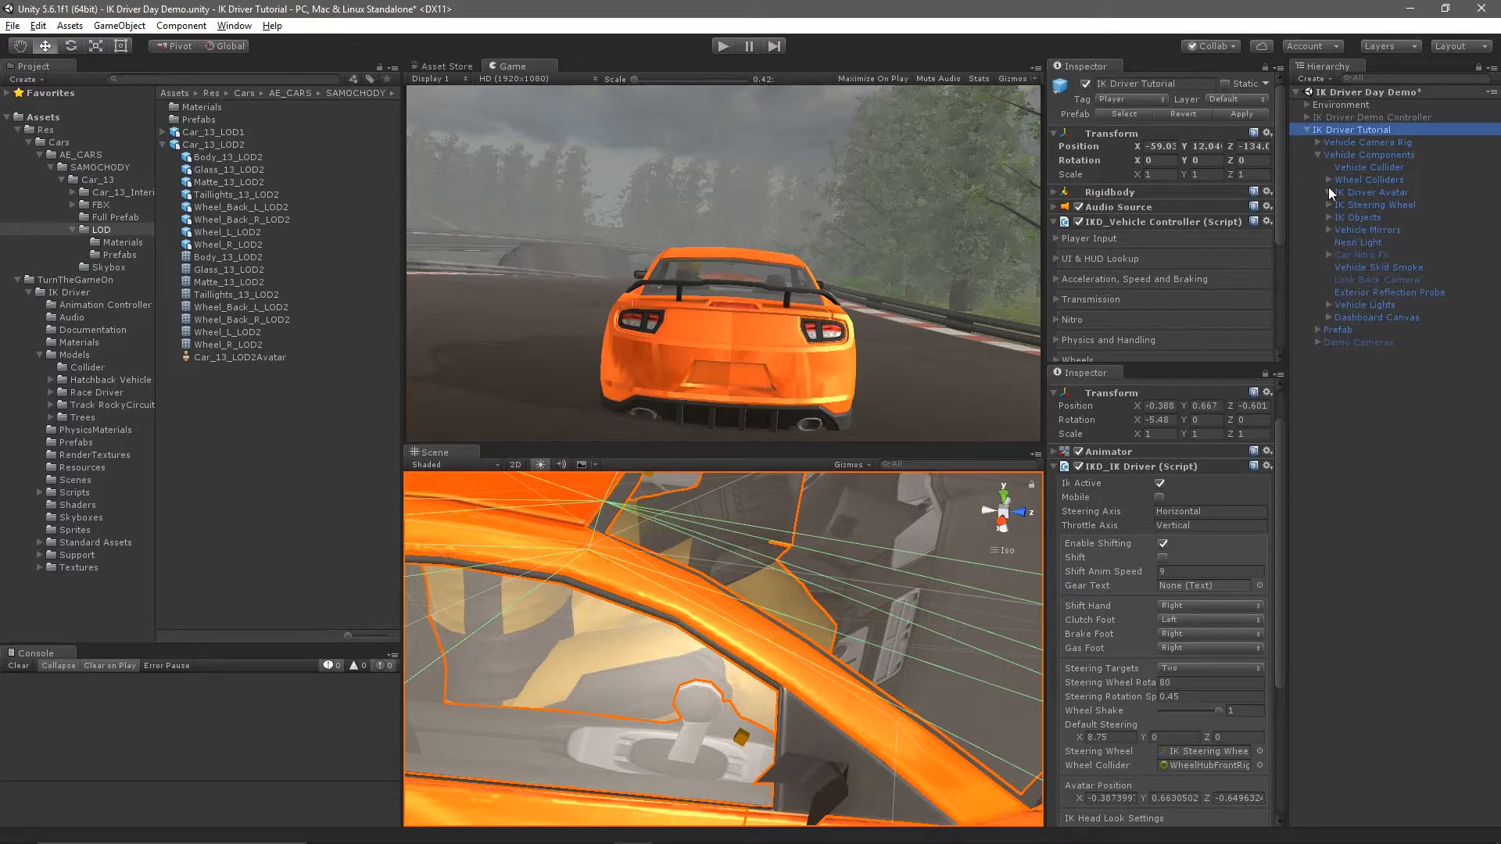
{"action": "left_click", "coordinate": [1328, 230]}
{"action": "left_click", "coordinate": [1344, 229]}
{"action": "left_click", "coordinate": [1340, 243]}
{"action": "left_click", "coordinate": [1340, 305]}
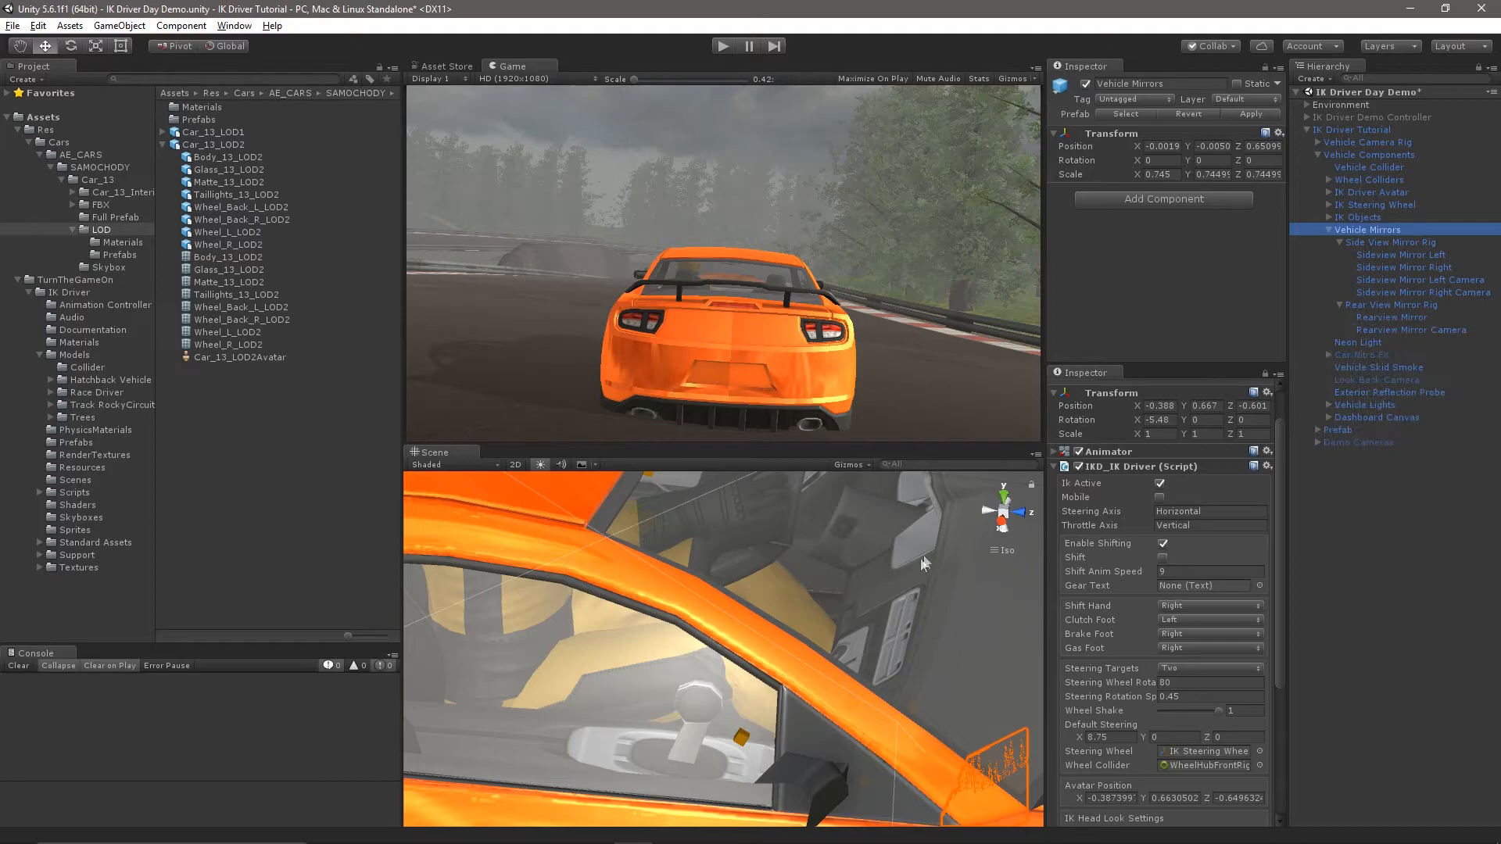
Move Vehicle Mirrors backward along the car to about Z 0.316 so the side mirror planes meet the car's door mirrors
{"action": "scroll", "coordinate": [863, 639], "scroll_direction": "down", "scroll_amount": 10}
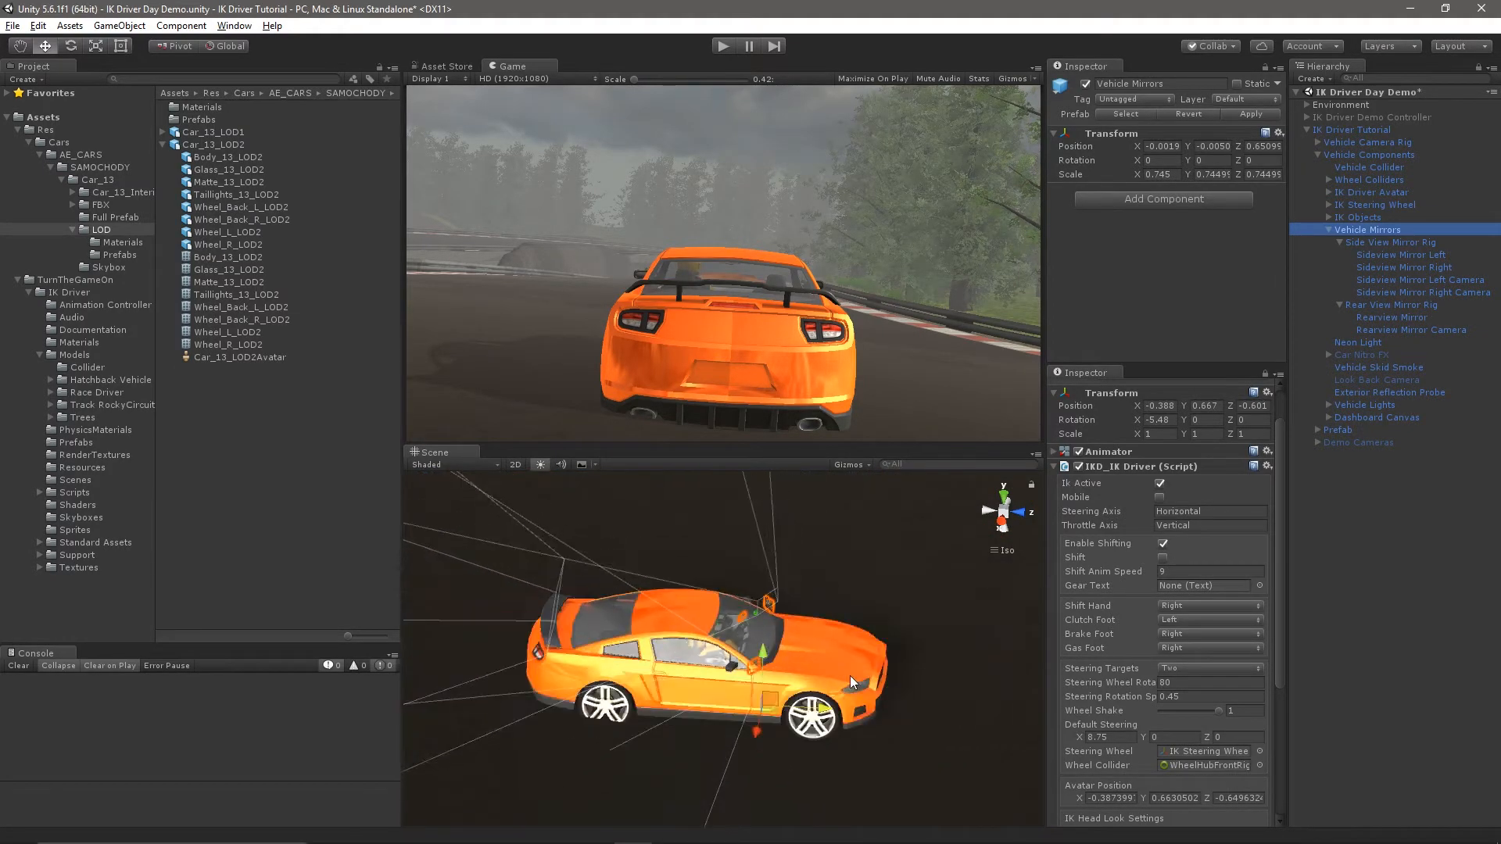
{"action": "left_click_drag", "start_coordinate": [852, 679], "coordinate": [813, 680], "text": "alt"}
{"action": "scroll", "coordinate": [806, 683], "scroll_direction": "up", "scroll_amount": 9}
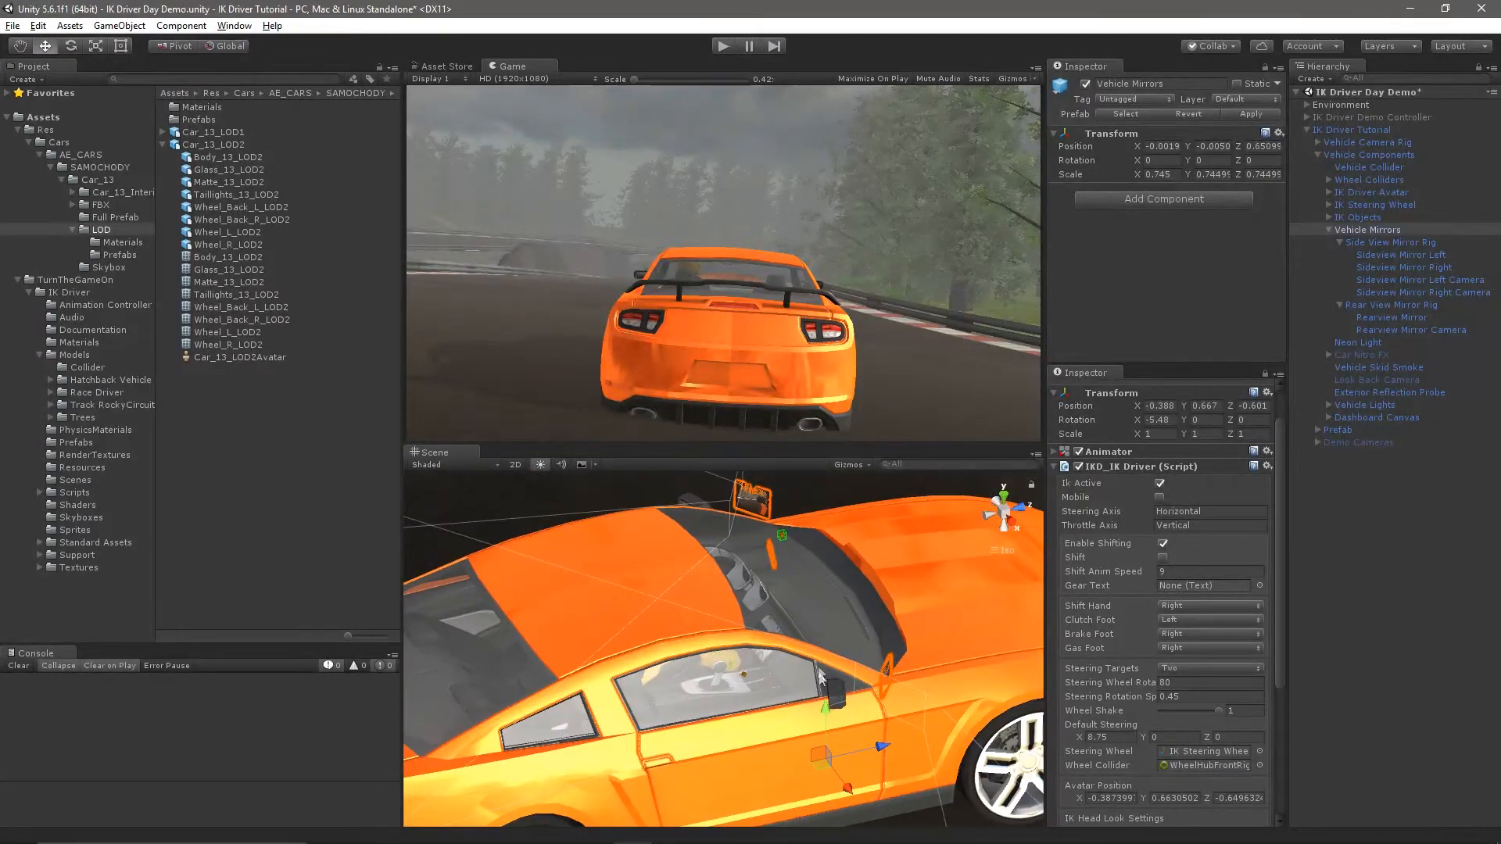
{"action": "left_click_drag", "start_coordinate": [881, 738], "coordinate": [858, 643]}
{"action": "key", "text": "ctrl+z"}
{"action": "key", "text": "ctrl+z"}
{"action": "left_click_drag", "start_coordinate": [883, 749], "coordinate": [824, 761]}
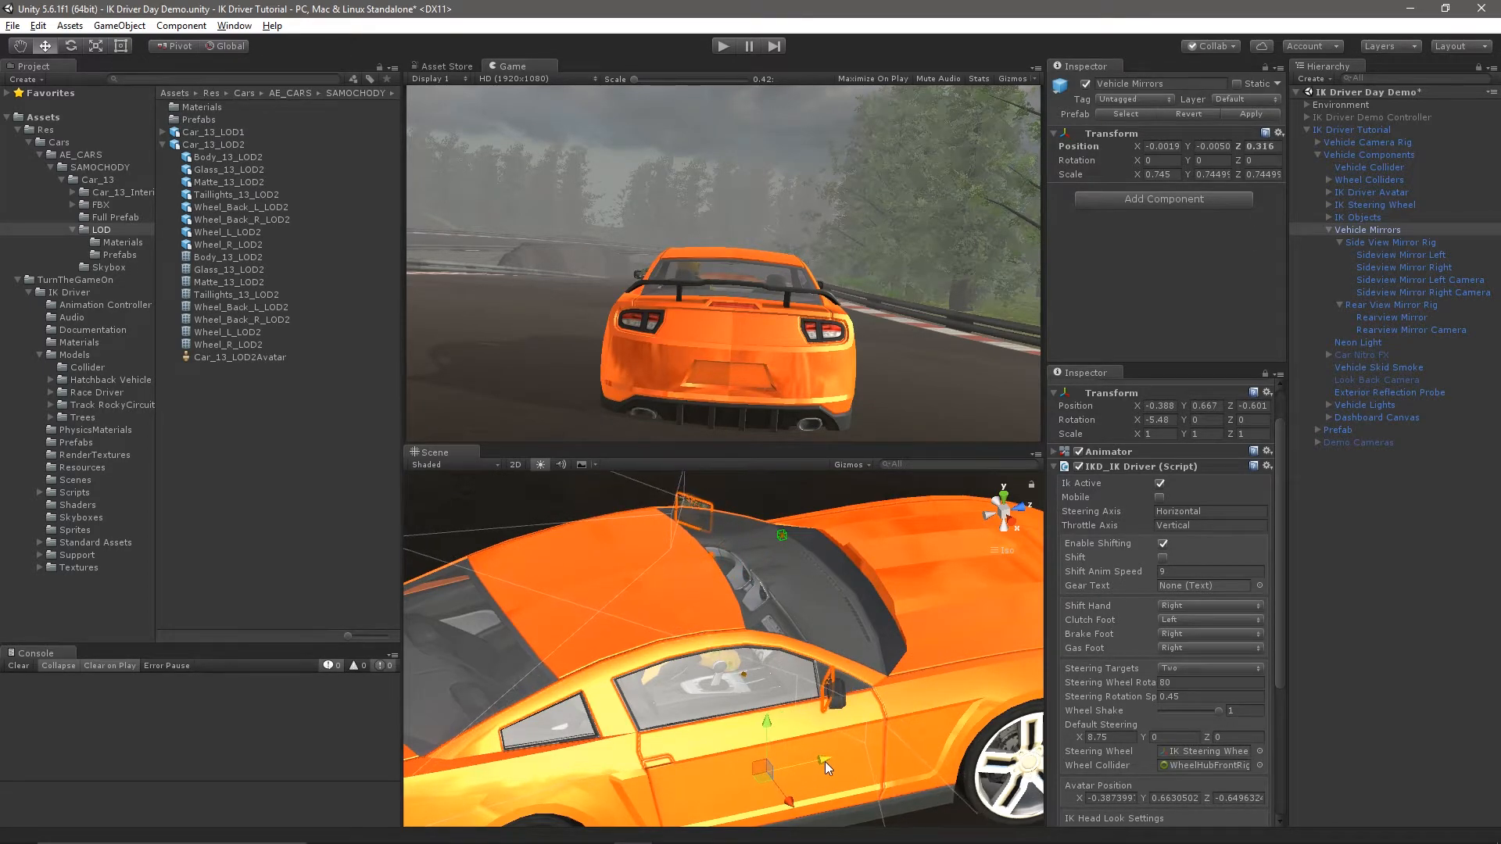
Move Rear View Mirror Rig back to about Z -0.561 and adjust its height to match the car's interior mirror
{"action": "left_click_drag", "start_coordinate": [883, 633], "coordinate": [893, 374], "text": "alt"}
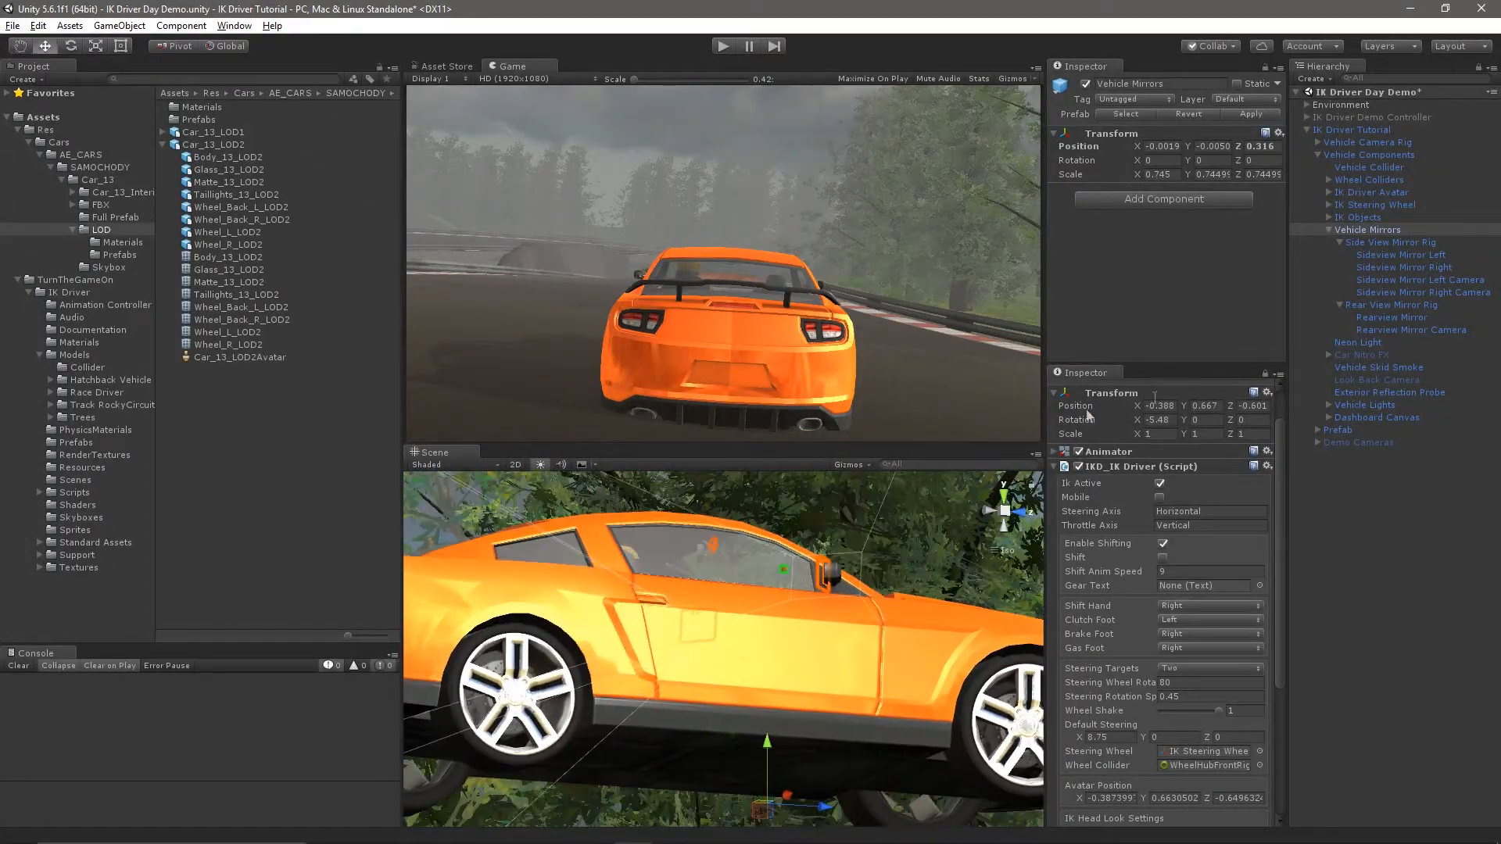
{"action": "left_click", "coordinate": [1414, 305]}
{"action": "left_click_drag", "start_coordinate": [879, 645], "coordinate": [771, 649], "text": "alt"}
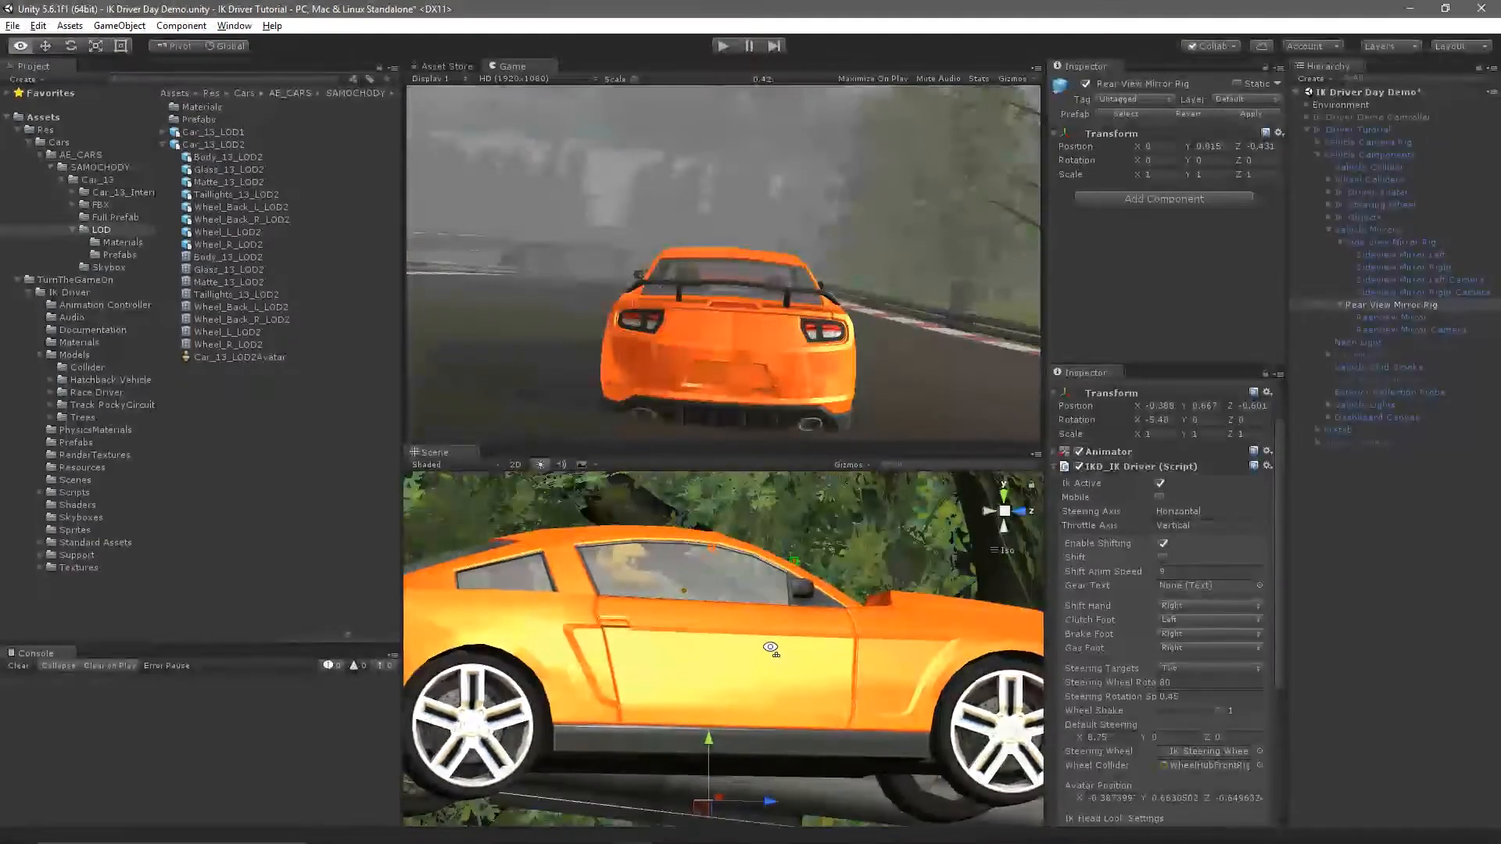
{"action": "mouse_move", "coordinate": [776, 804]}
{"action": "left_mouse_down"}
{"action": "mouse_move", "coordinate": [756, 813]}
{"action": "mouse_move", "coordinate": [771, 782]}
{"action": "left_mouse_up"}
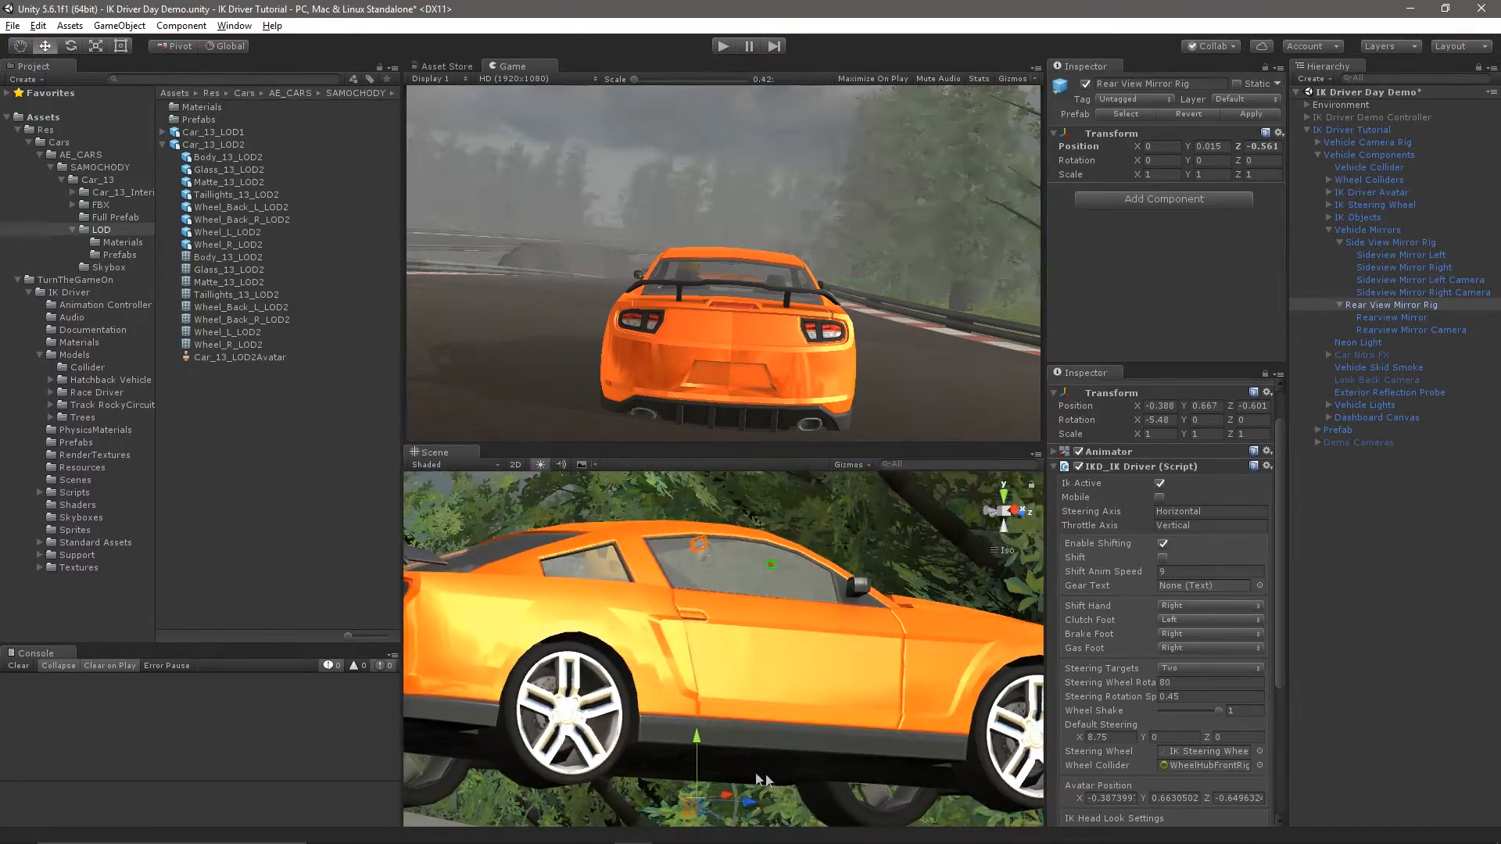
{"action": "left_click_drag", "start_coordinate": [691, 744], "coordinate": [703, 752]}
Rotate Rearview Mirror to about -152 degrees in Y so its plane faces out of the interior mirror housing
{"action": "double_click", "coordinate": [1394, 317]}
{"action": "left_click_drag", "start_coordinate": [768, 661], "coordinate": [1107, 692], "text": "alt"}
{"action": "scroll", "coordinate": [829, 674], "scroll_direction": "up", "scroll_amount": 8}
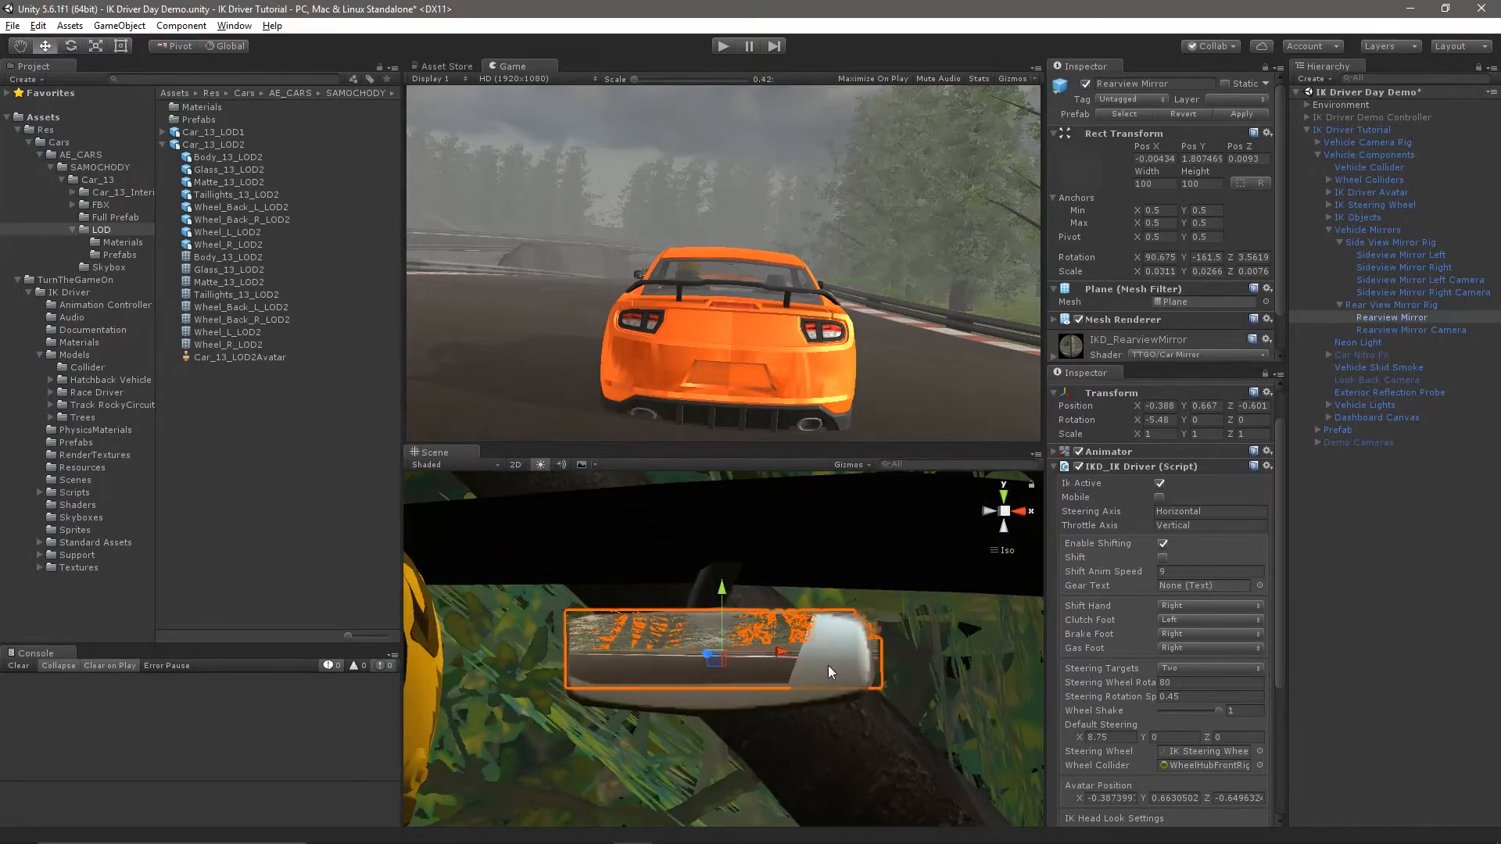
{"action": "scroll", "coordinate": [828, 670], "scroll_direction": "up", "scroll_amount": 3}
{"action": "key", "text": "e"}
{"action": "left_click_drag", "start_coordinate": [774, 655], "coordinate": [760, 645]}
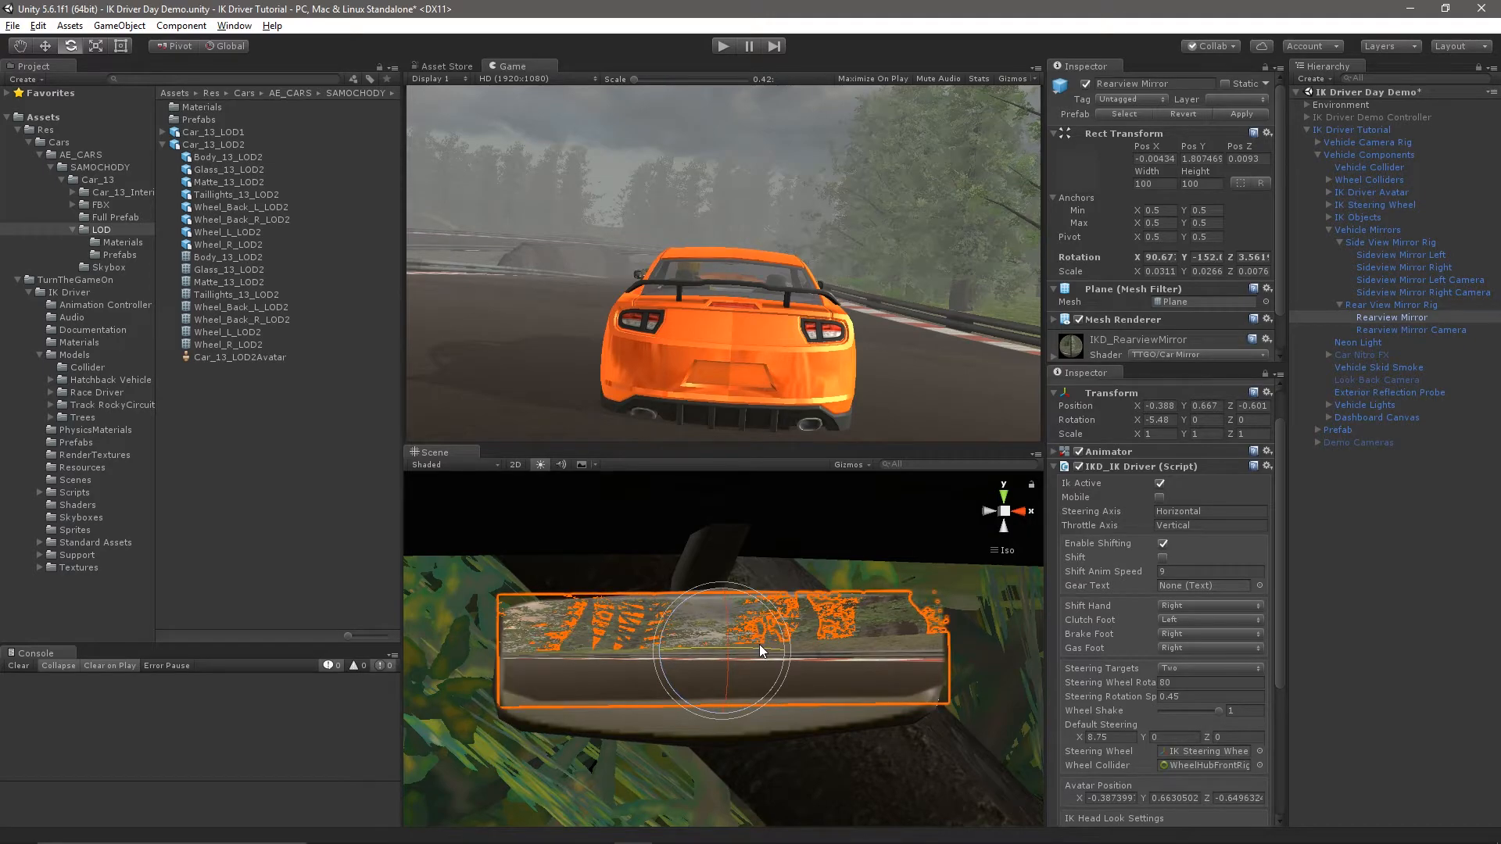
Lower Rearview Mirror to about Pos Y 1.7972 and scale it to about Z 0.0095 to fill the housing
{"action": "key", "text": "w"}
{"action": "left_click_drag", "start_coordinate": [725, 594], "coordinate": [725, 607]}
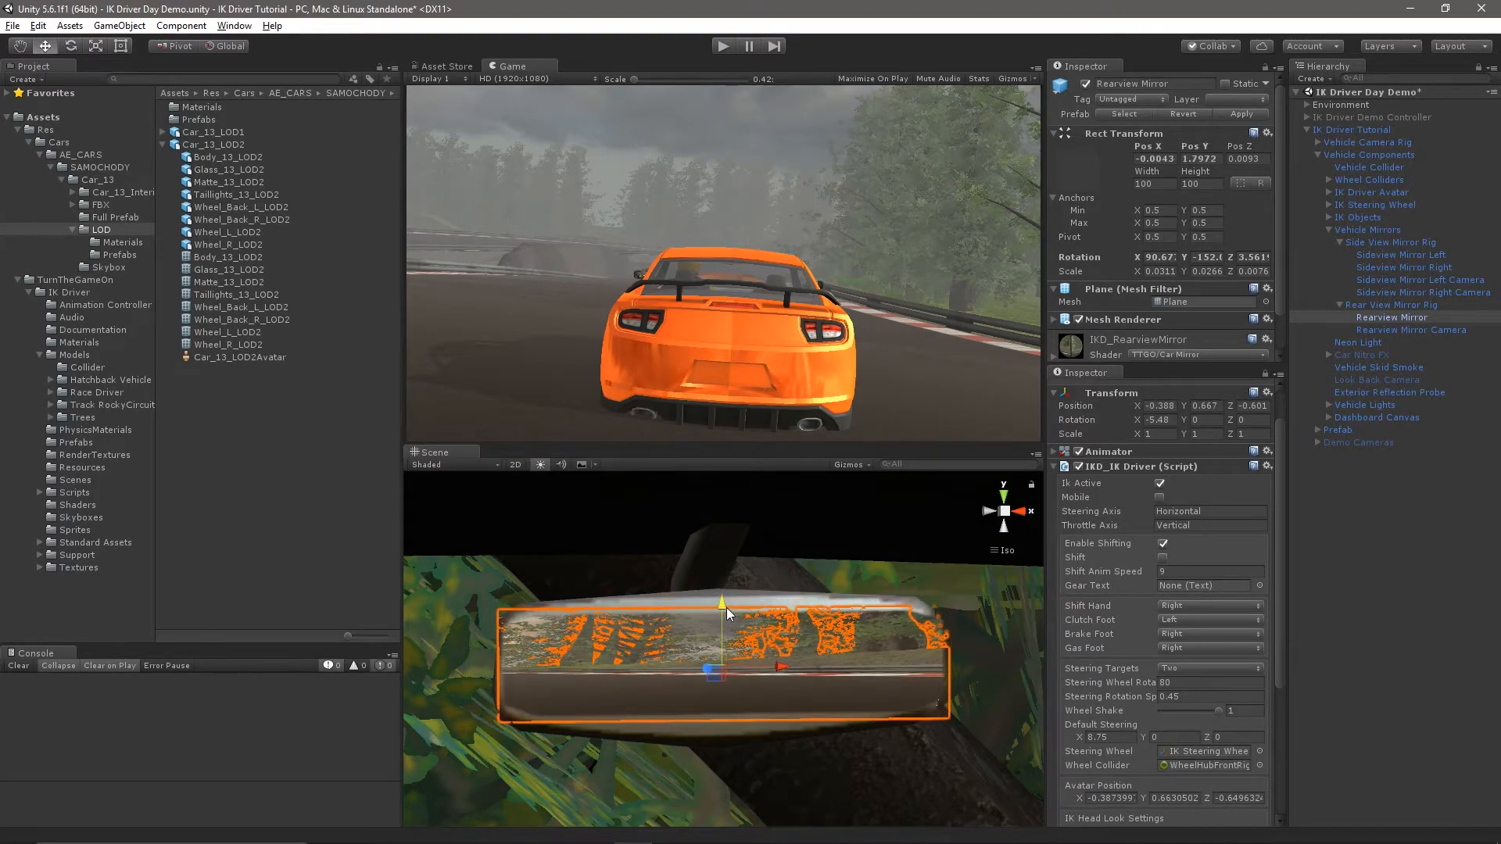
{"action": "key", "text": "r"}
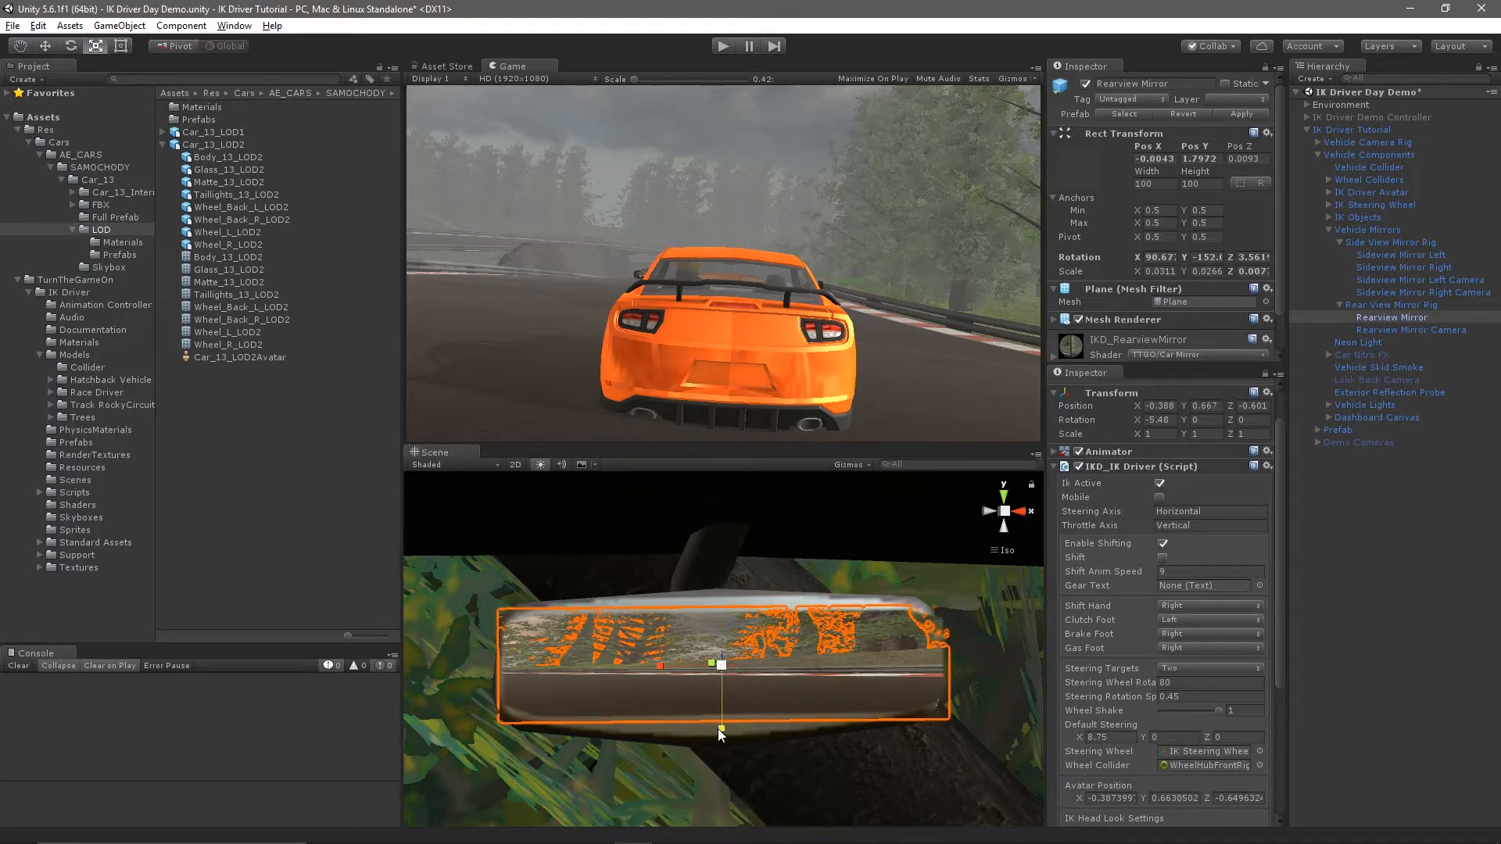
{"action": "left_click_drag", "start_coordinate": [718, 729], "coordinate": [718, 748]}
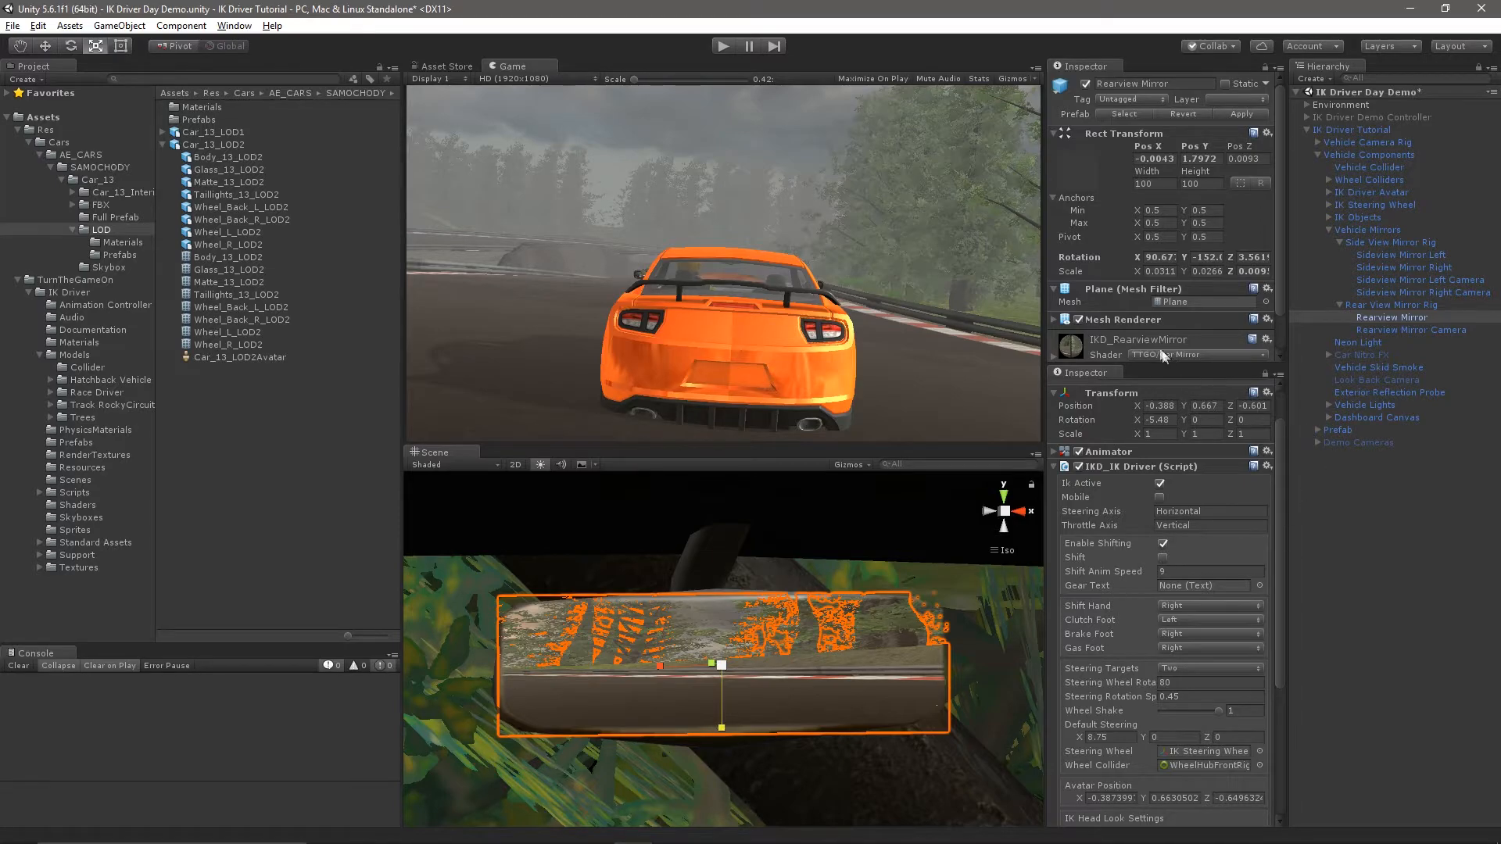
Close the locked second Inspector and expand Rearview Mirror's IKD_RearviewMirror material properties
{"action": "right_click", "coordinate": [1085, 374]}
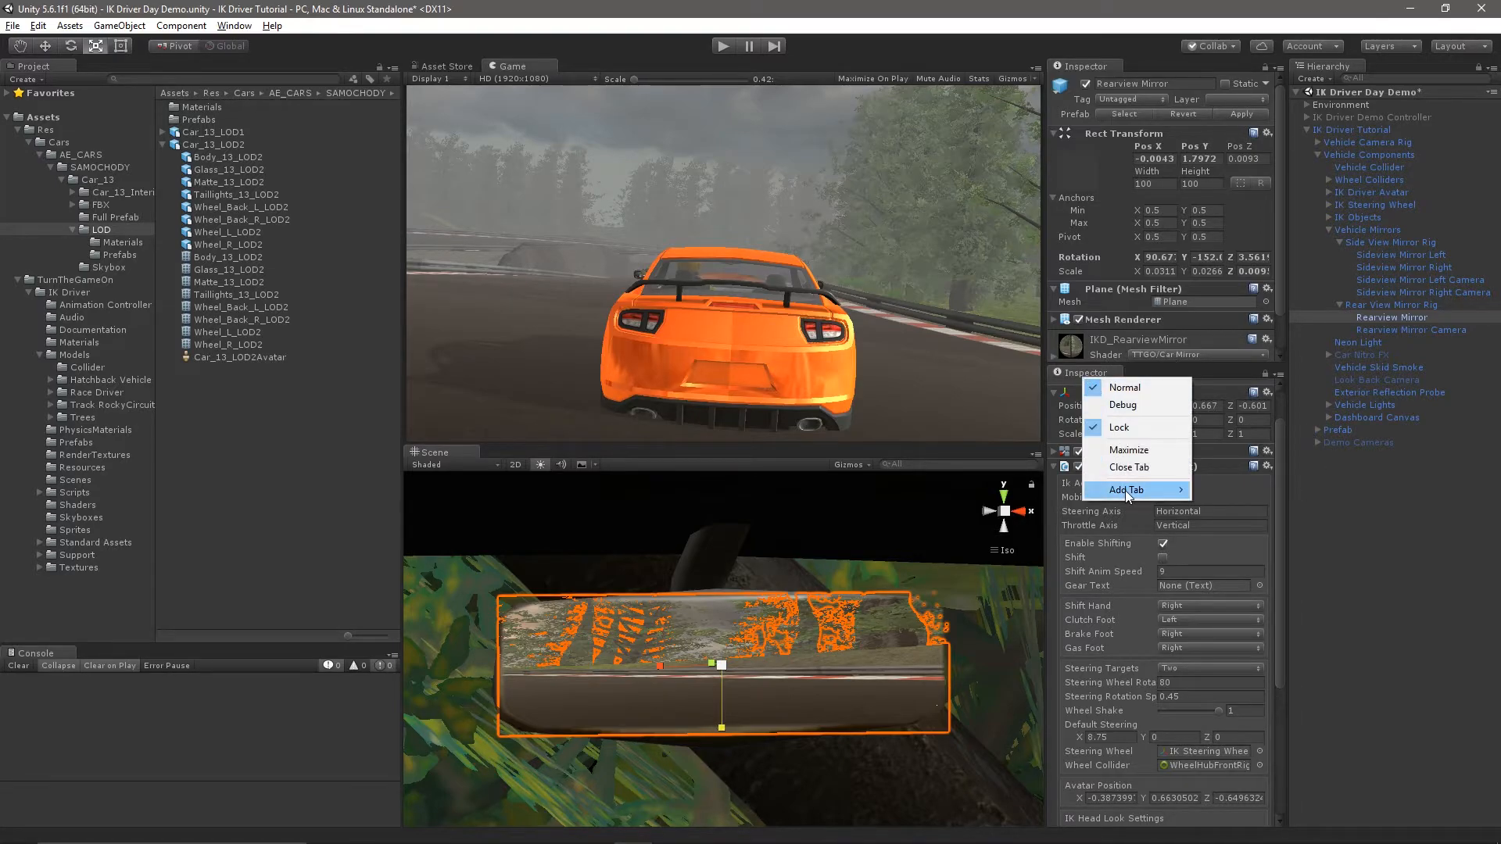
{"action": "left_click", "coordinate": [1103, 469]}
{"action": "left_click", "coordinate": [1061, 363]}
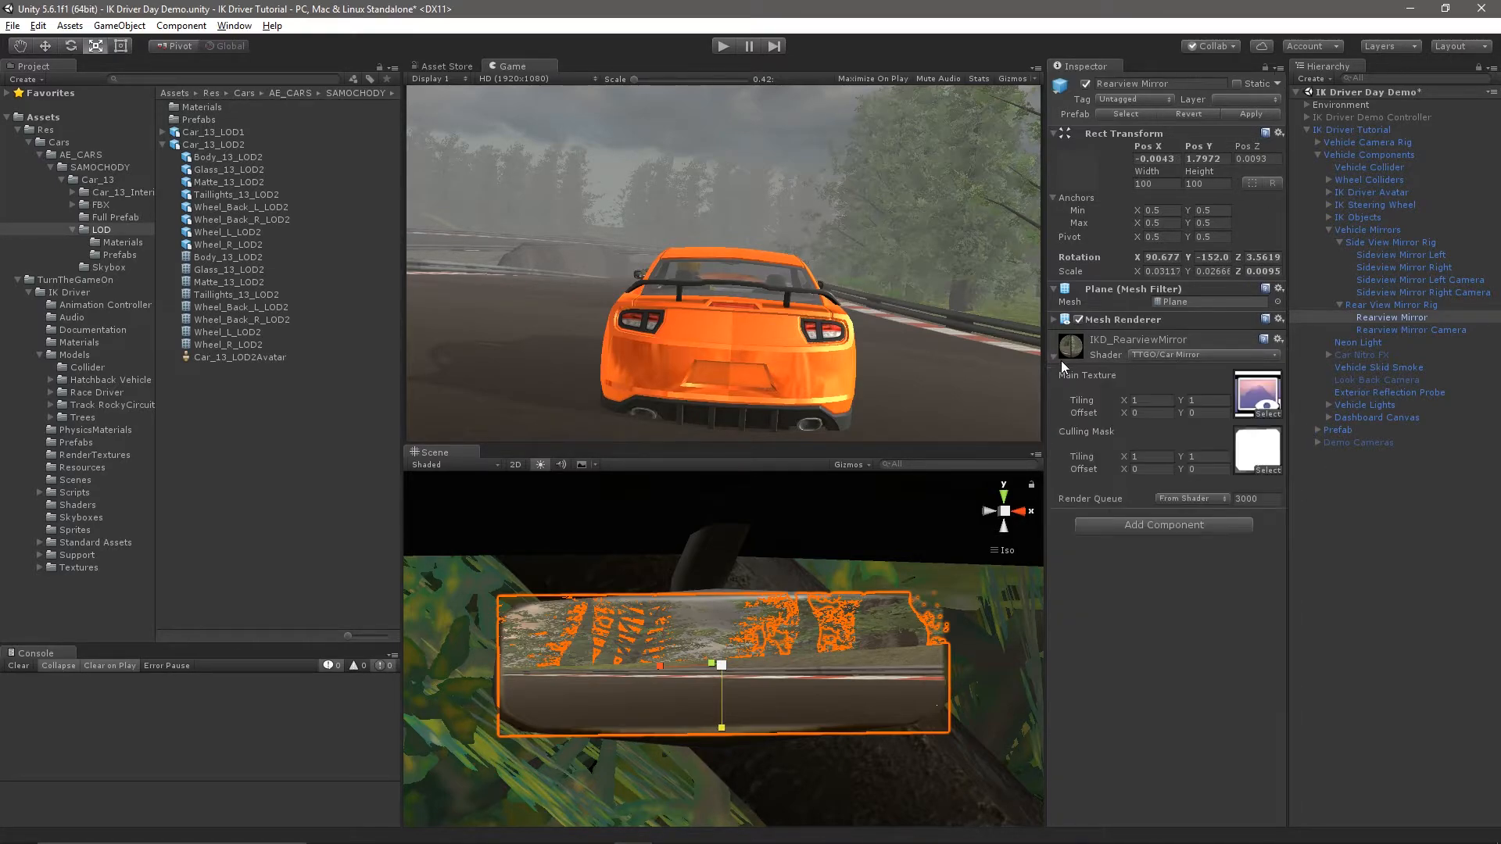
Examine the material's culling mask texture, Vehicle Rearview Mirror Mask, in an enlarged preview and compare it with the mirror's shape
{"action": "left_click", "coordinate": [1262, 455]}
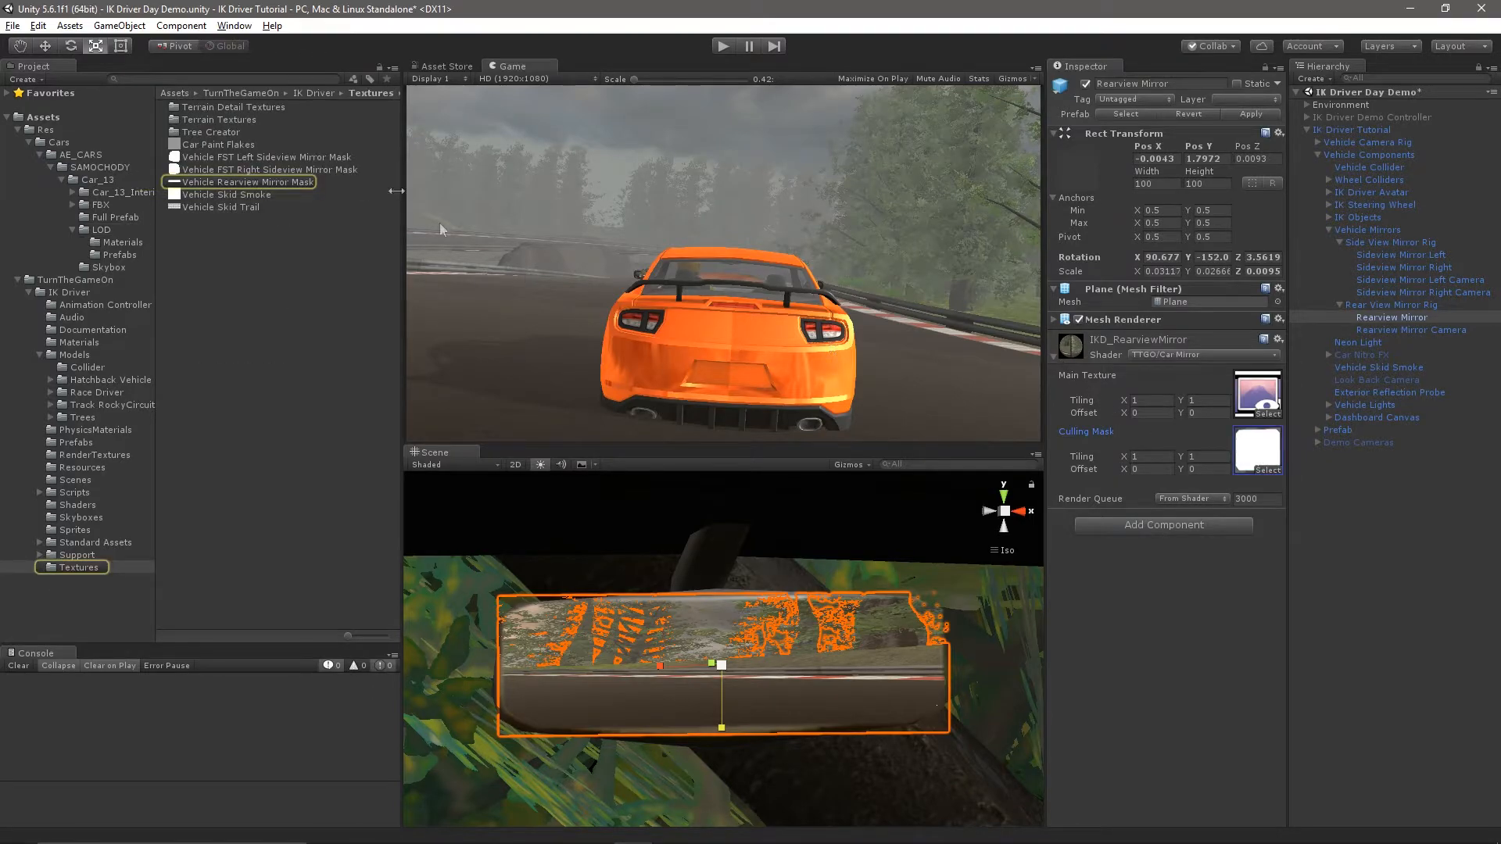
{"action": "left_click", "coordinate": [308, 185]}
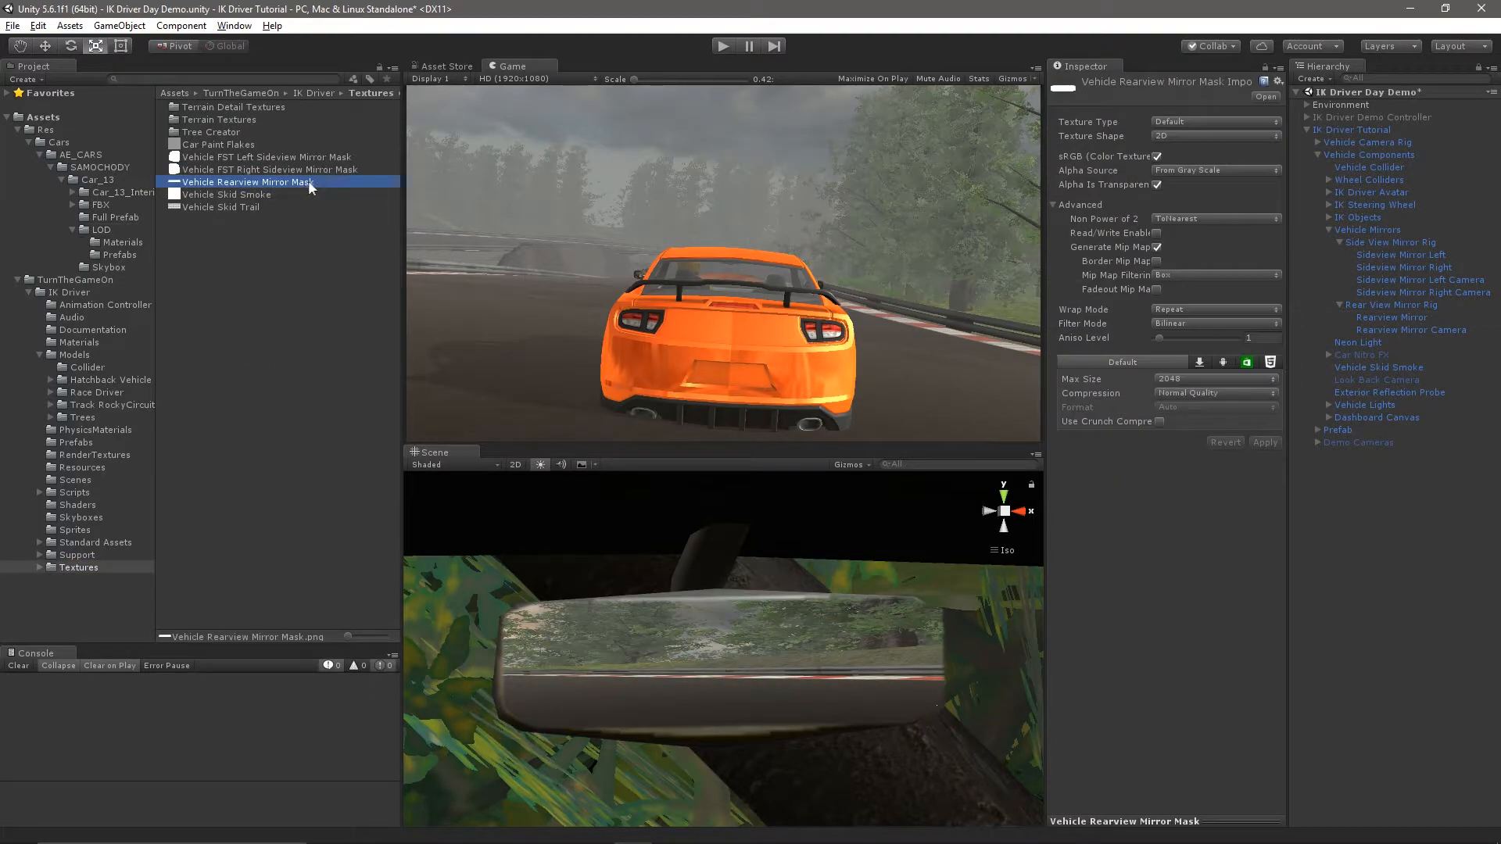
{"action": "left_click", "coordinate": [1193, 822]}
{"action": "left_click_drag", "start_coordinate": [1147, 677], "coordinate": [1139, 587]}
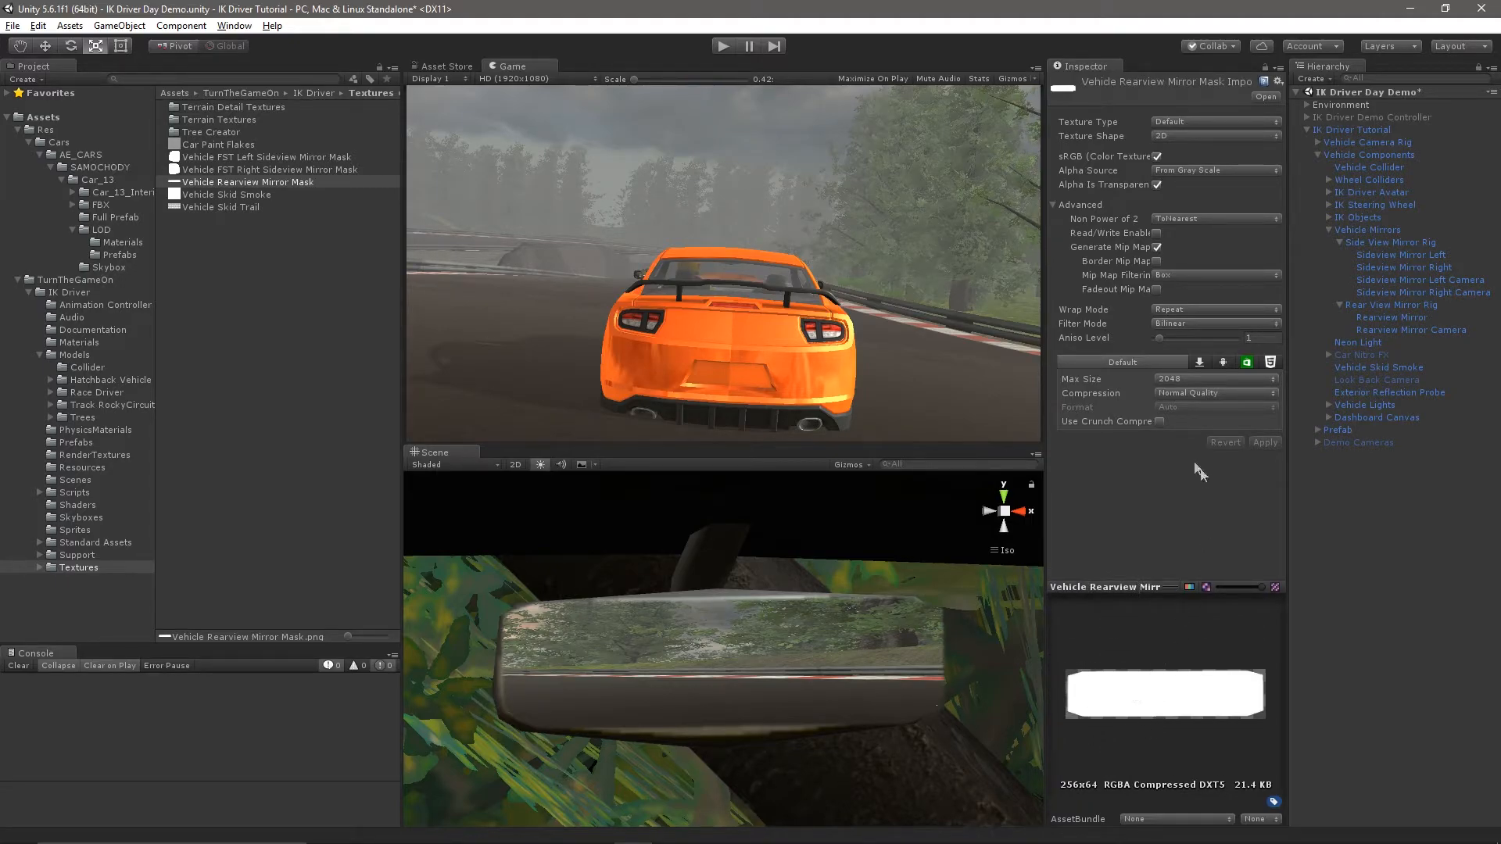
{"action": "mouse_move", "coordinate": [665, 706]}
{"action": "left_mouse_down", "text": "alt"}
{"action": "mouse_move", "coordinate": [948, 694]}
{"action": "mouse_move", "coordinate": [597, 660]}
{"action": "mouse_move", "coordinate": [646, 695]}
{"action": "left_mouse_up", "text": "alt"}
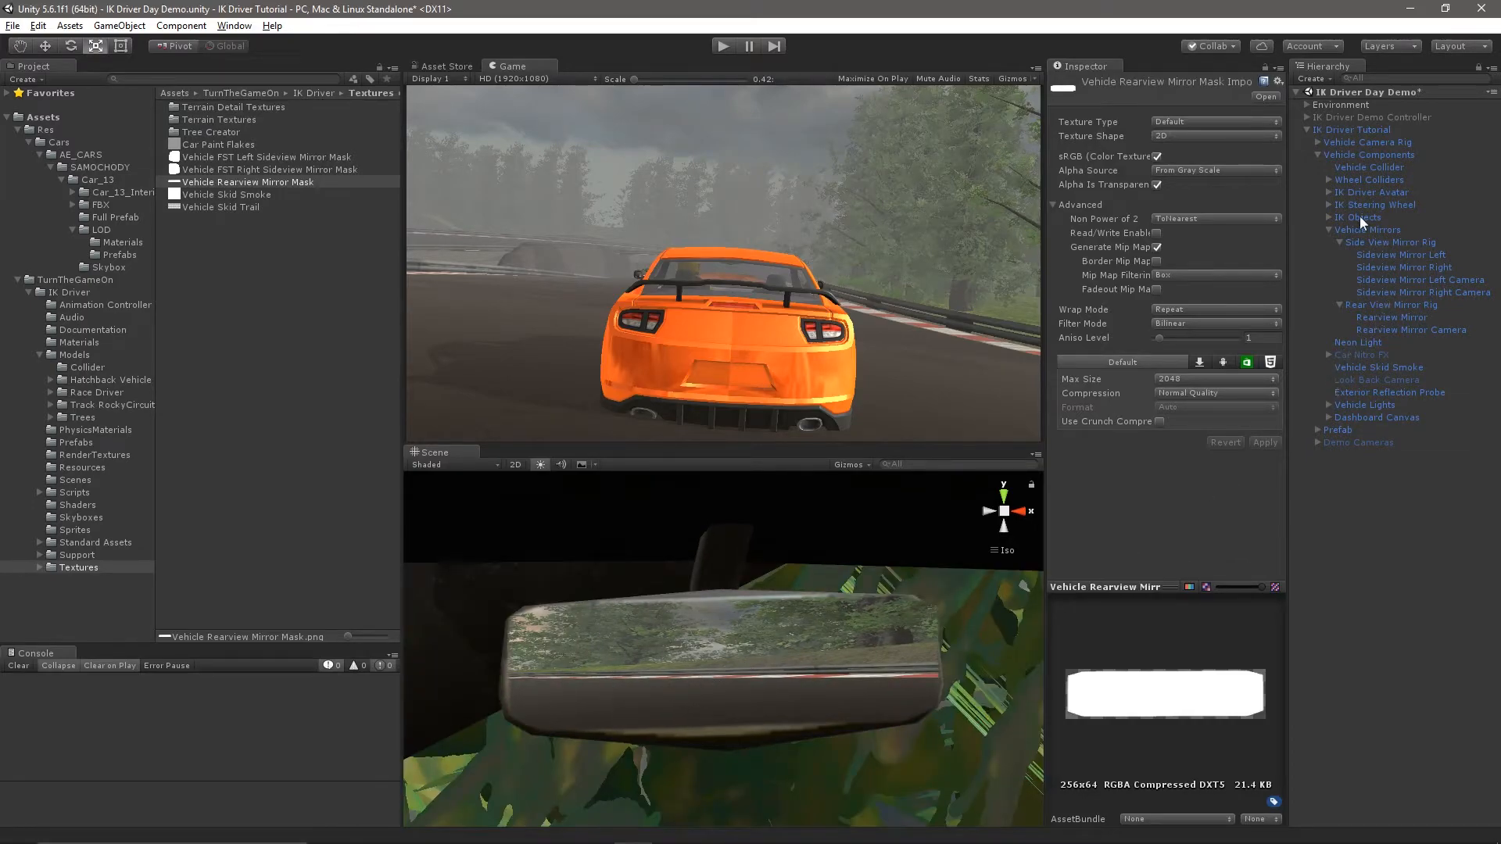
Rotate Sideview Mirror Left to about X 88.287, Y -138.6, Z 60.856 and move it to about Pos X -1.272, Z 0.59
{"action": "double_click", "coordinate": [1402, 258]}
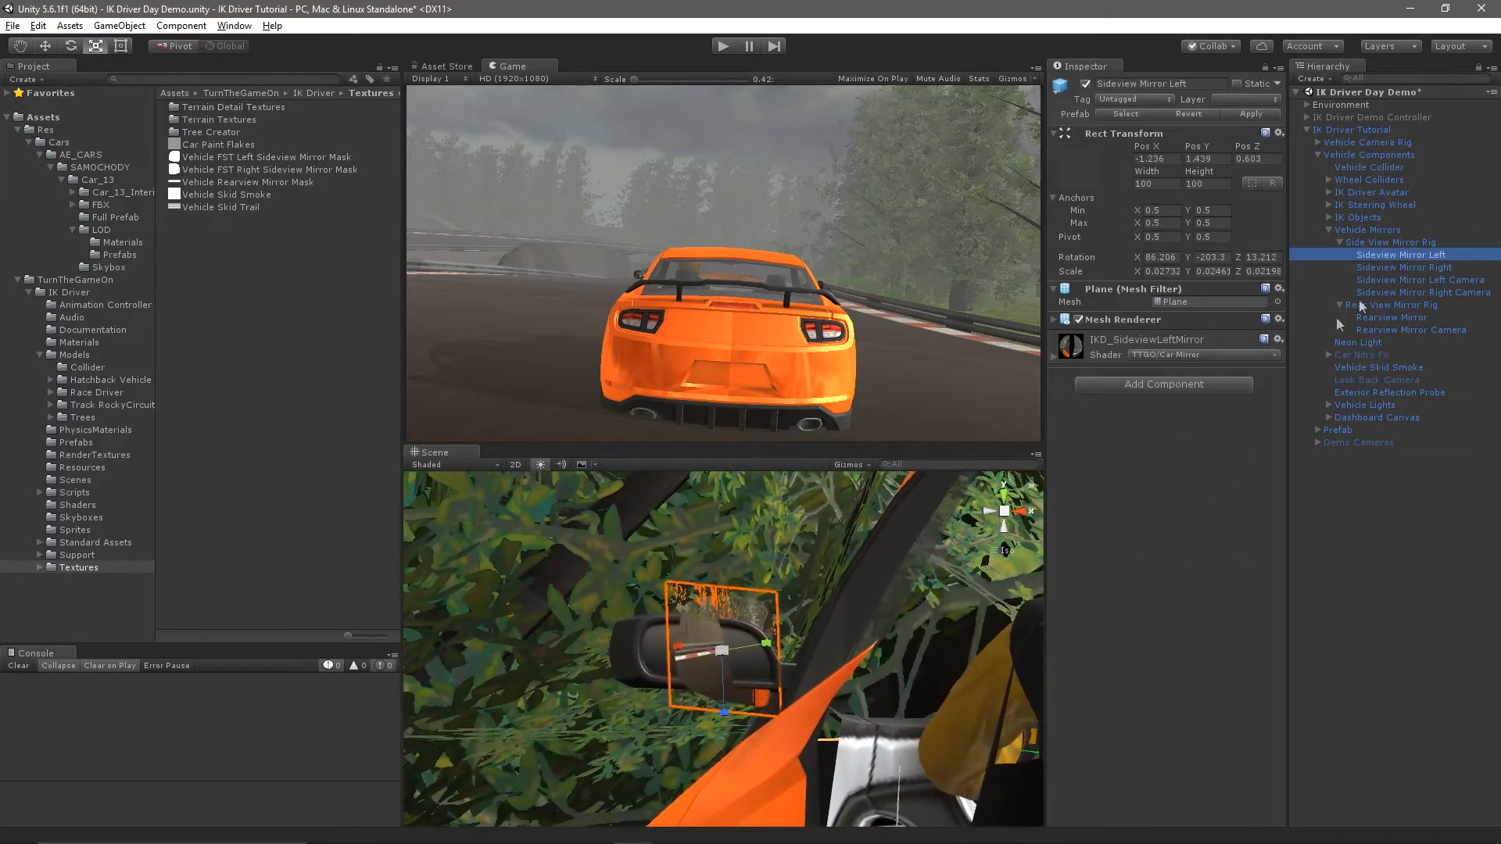
{"action": "left_click_drag", "start_coordinate": [735, 688], "coordinate": [642, 743], "text": "alt"}
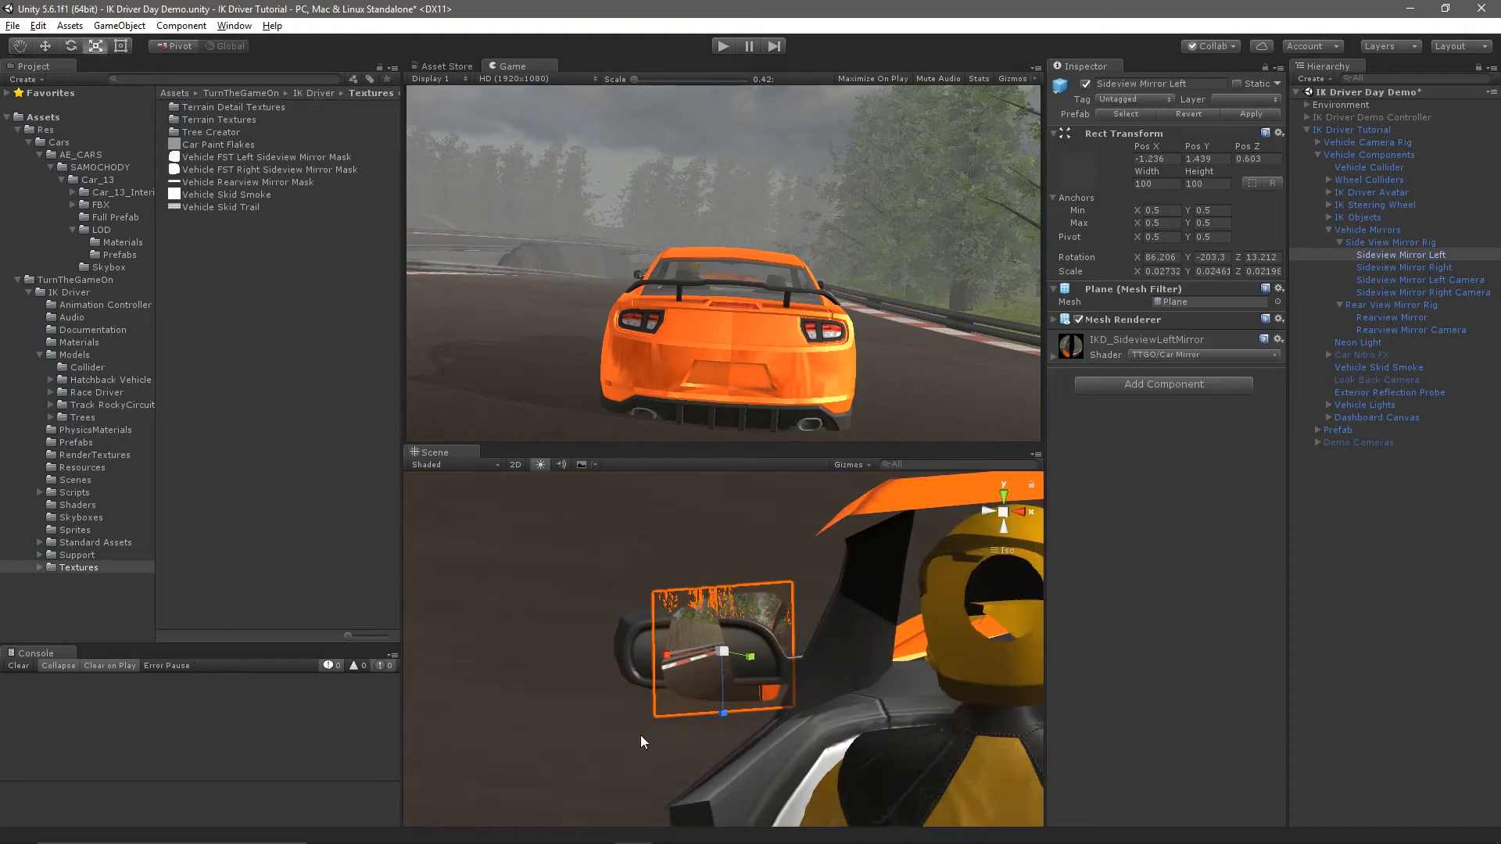
{"action": "key", "text": "e"}
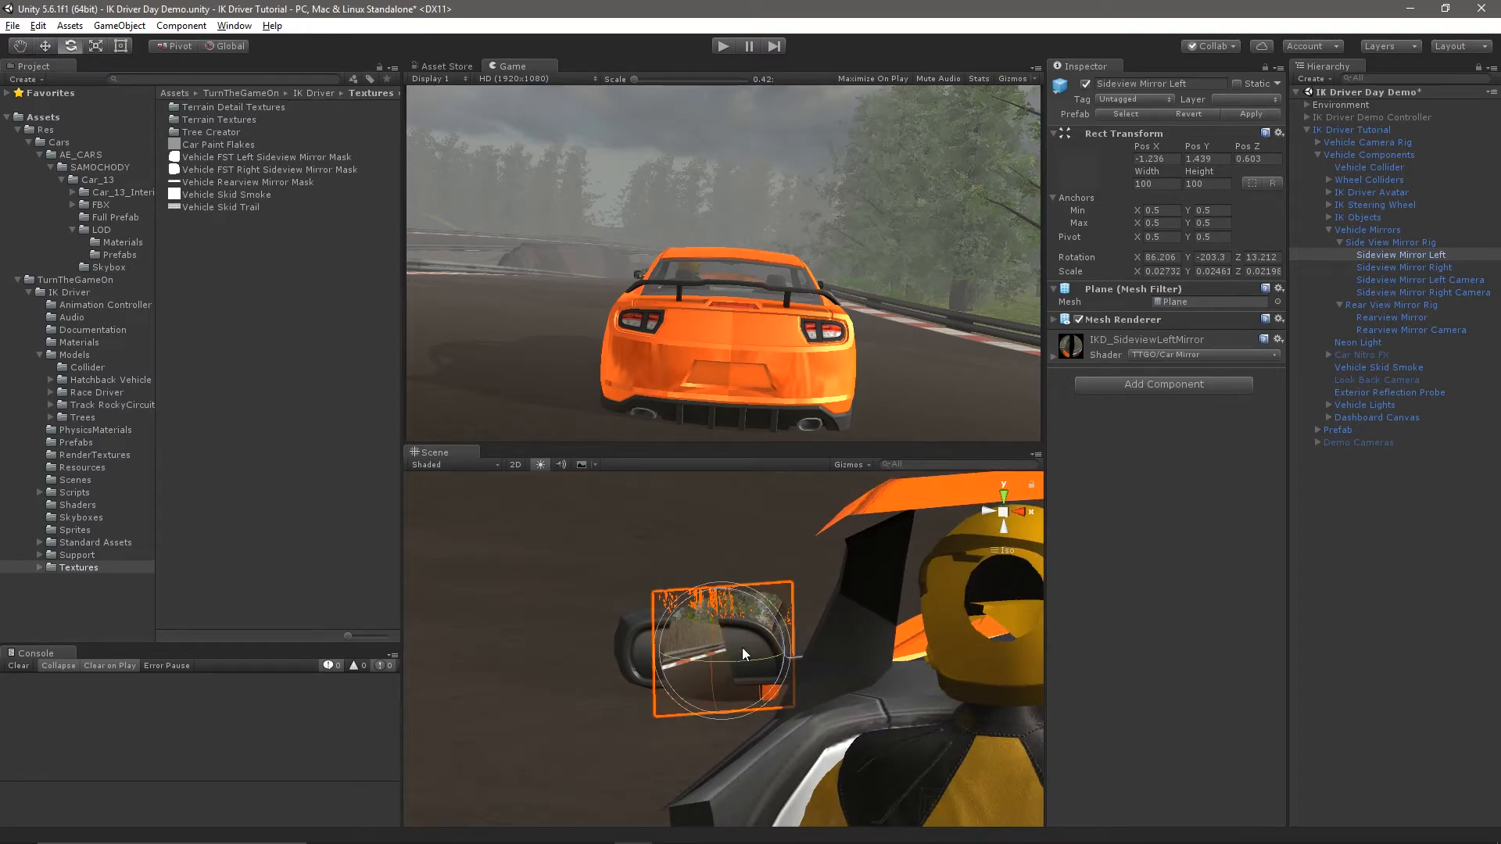
{"action": "left_click_drag", "start_coordinate": [738, 661], "coordinate": [705, 665]}
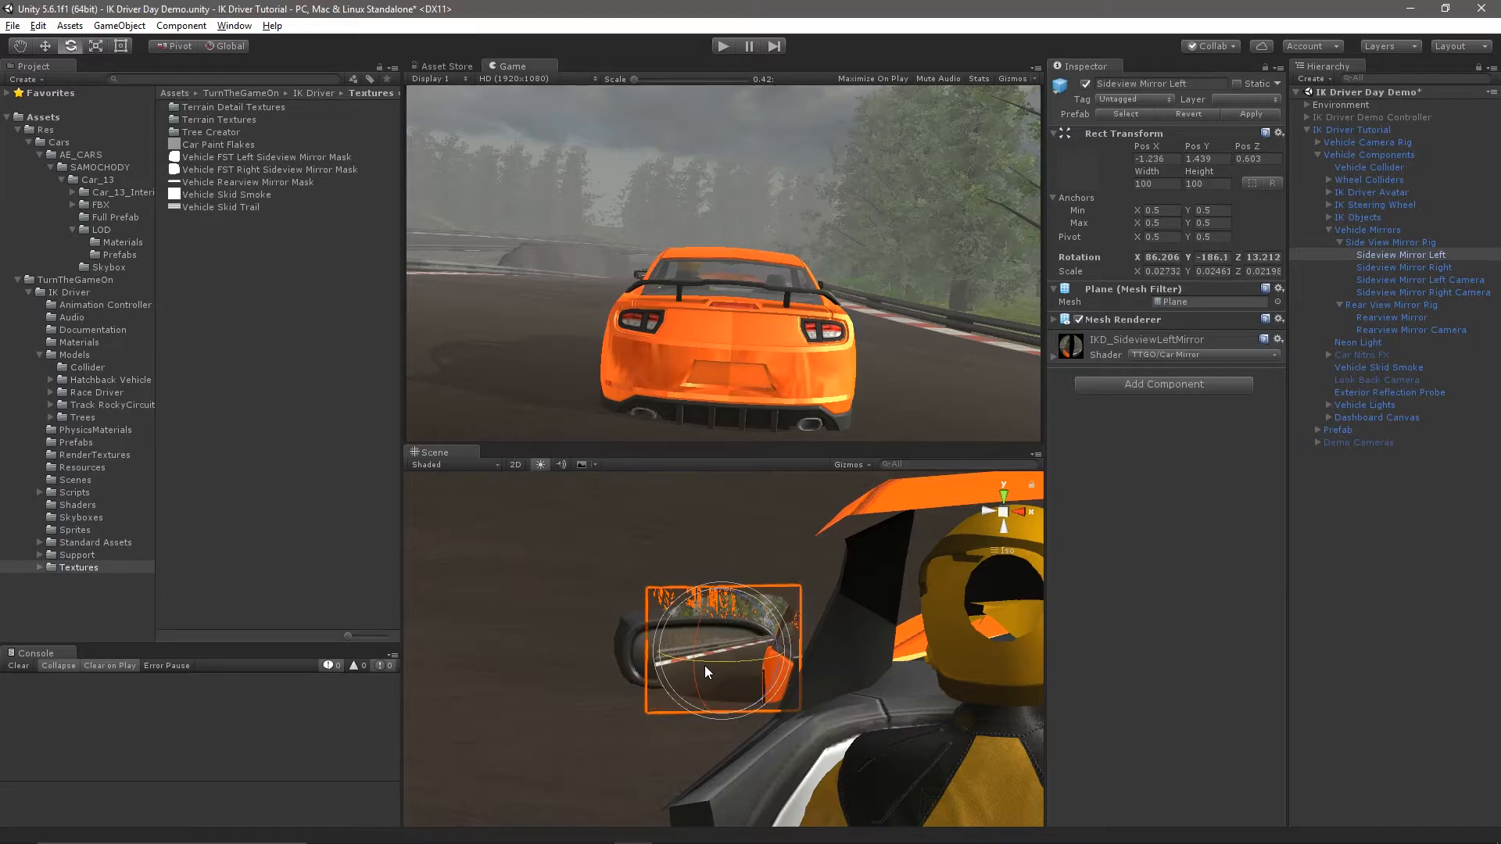
{"action": "left_click_drag", "start_coordinate": [702, 630], "coordinate": [734, 635]}
{"action": "key", "text": "w"}
{"action": "left_click_drag", "start_coordinate": [739, 735], "coordinate": [800, 644], "text": "alt"}
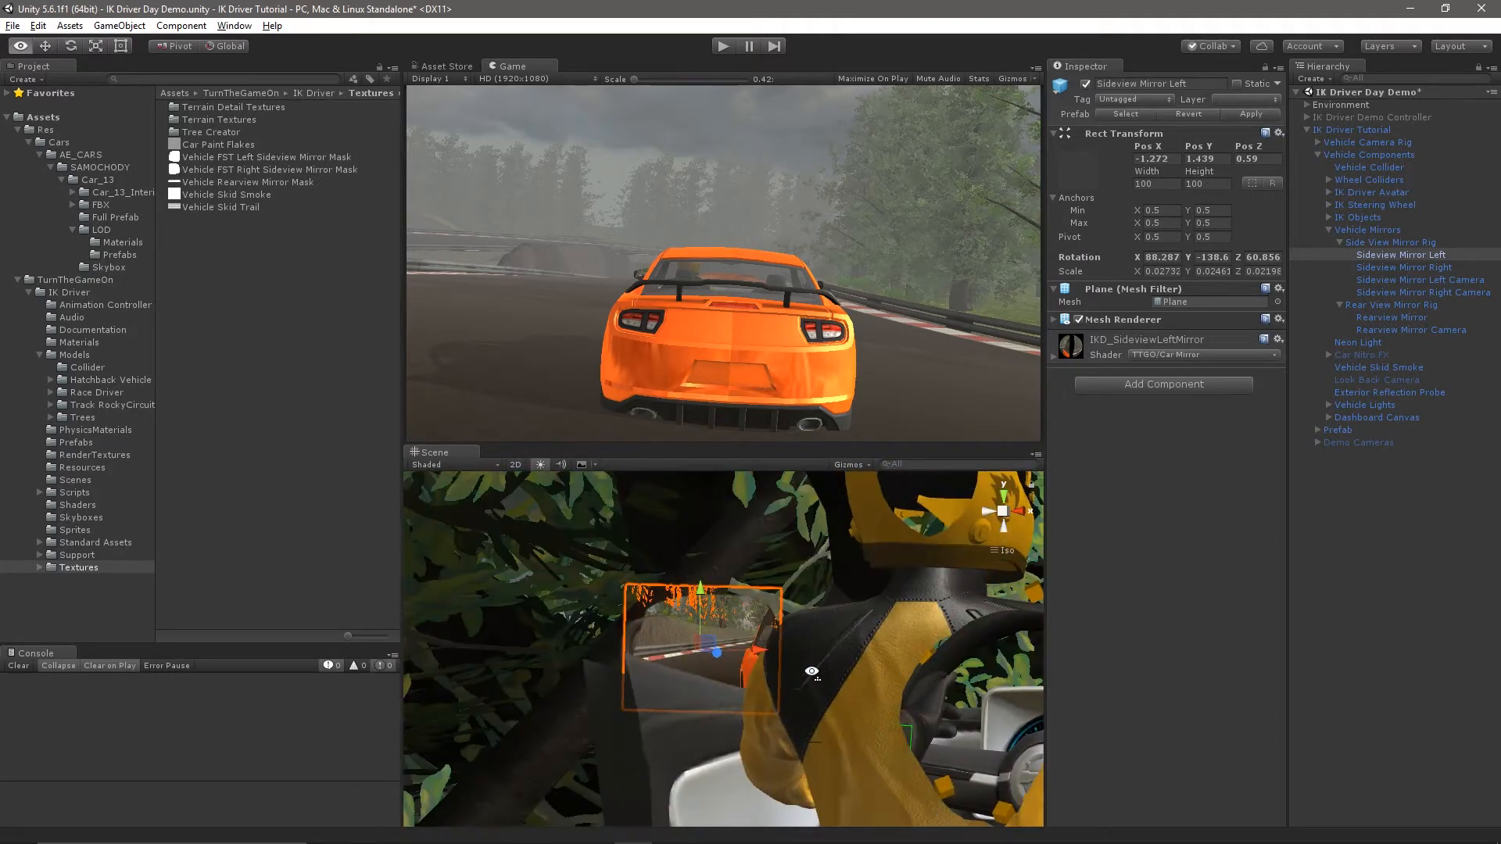
Locate Sideview Mirror Left's culling mask texture and scale the mirror to about Z 0.0136 to fit its housing
{"action": "left_click", "coordinate": [1054, 357]}
{"action": "left_click", "coordinate": [1260, 453]}
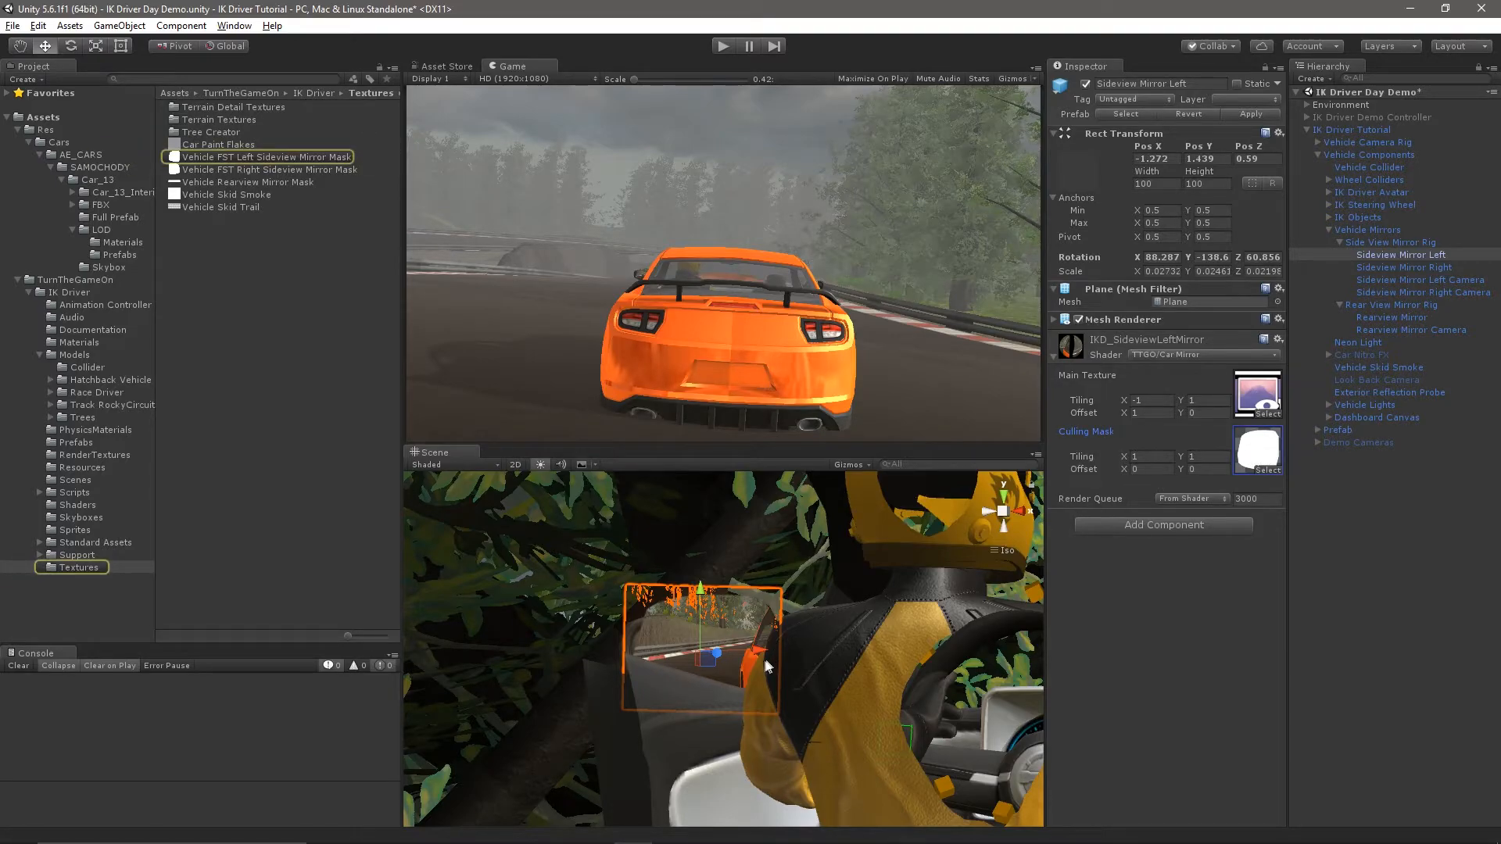
{"action": "key", "text": "t"}
{"action": "mouse_move", "coordinate": [699, 711]}
{"action": "left_mouse_down"}
{"action": "mouse_move", "coordinate": [704, 690]}
{"action": "mouse_move", "coordinate": [770, 707]}
{"action": "mouse_move", "coordinate": [739, 752]}
{"action": "mouse_move", "coordinate": [702, 708]}
{"action": "left_mouse_up"}
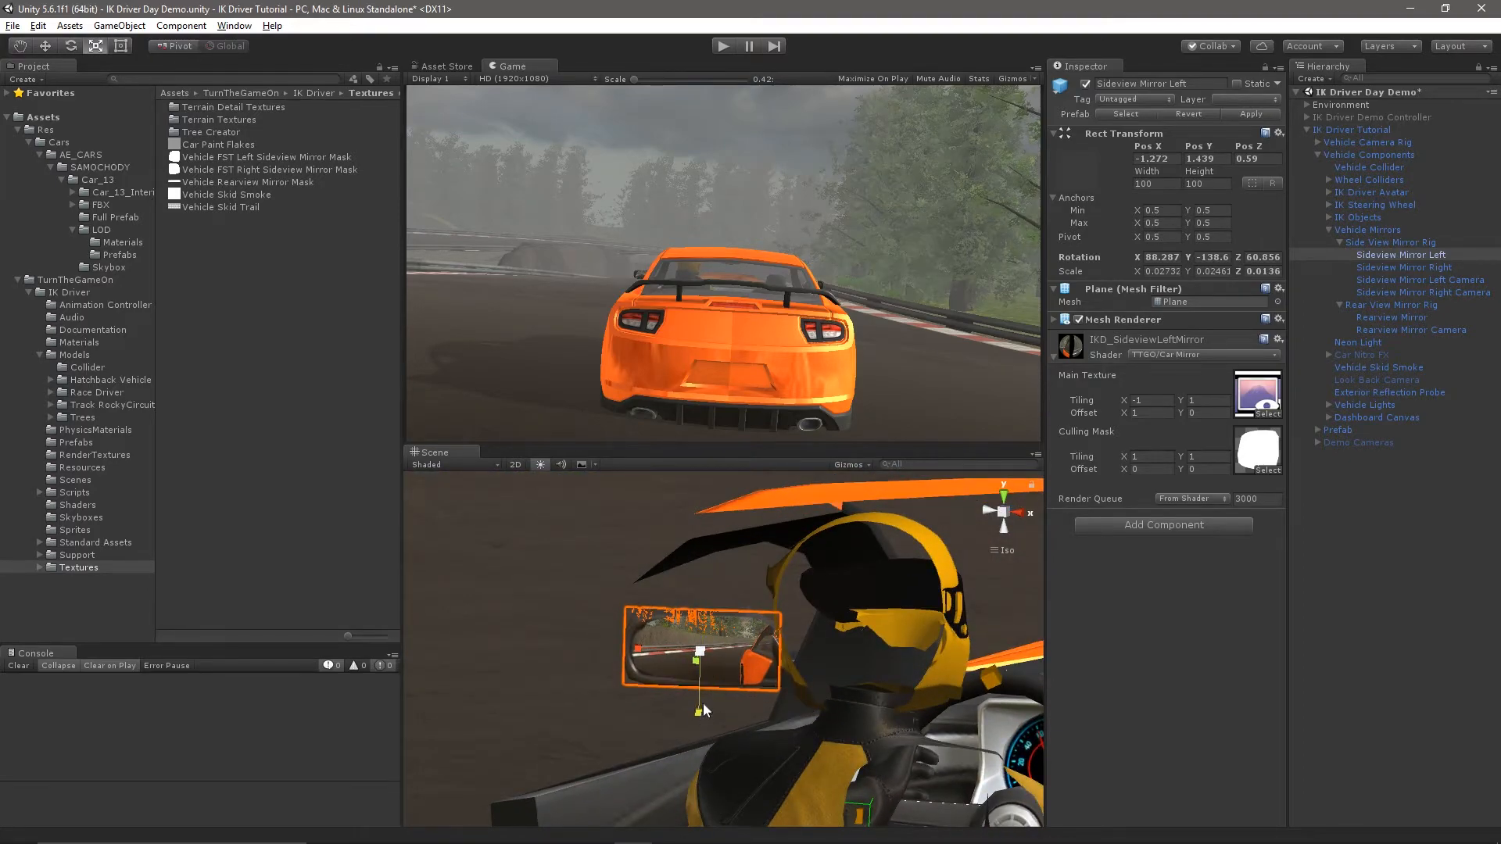
Select Sideview Mirror Right and rotate it to about X 90.044, Y 540, Z 339.72 to face out of its housing
{"action": "middle_click_drag", "start_coordinate": [921, 689], "coordinate": [809, 656]}
{"action": "left_click_drag", "start_coordinate": [809, 656], "coordinate": [907, 664], "text": "alt"}
{"action": "middle_click_drag", "start_coordinate": [923, 625], "coordinate": [828, 594]}
{"action": "left_click_drag", "start_coordinate": [829, 595], "coordinate": [909, 571], "text": "alt"}
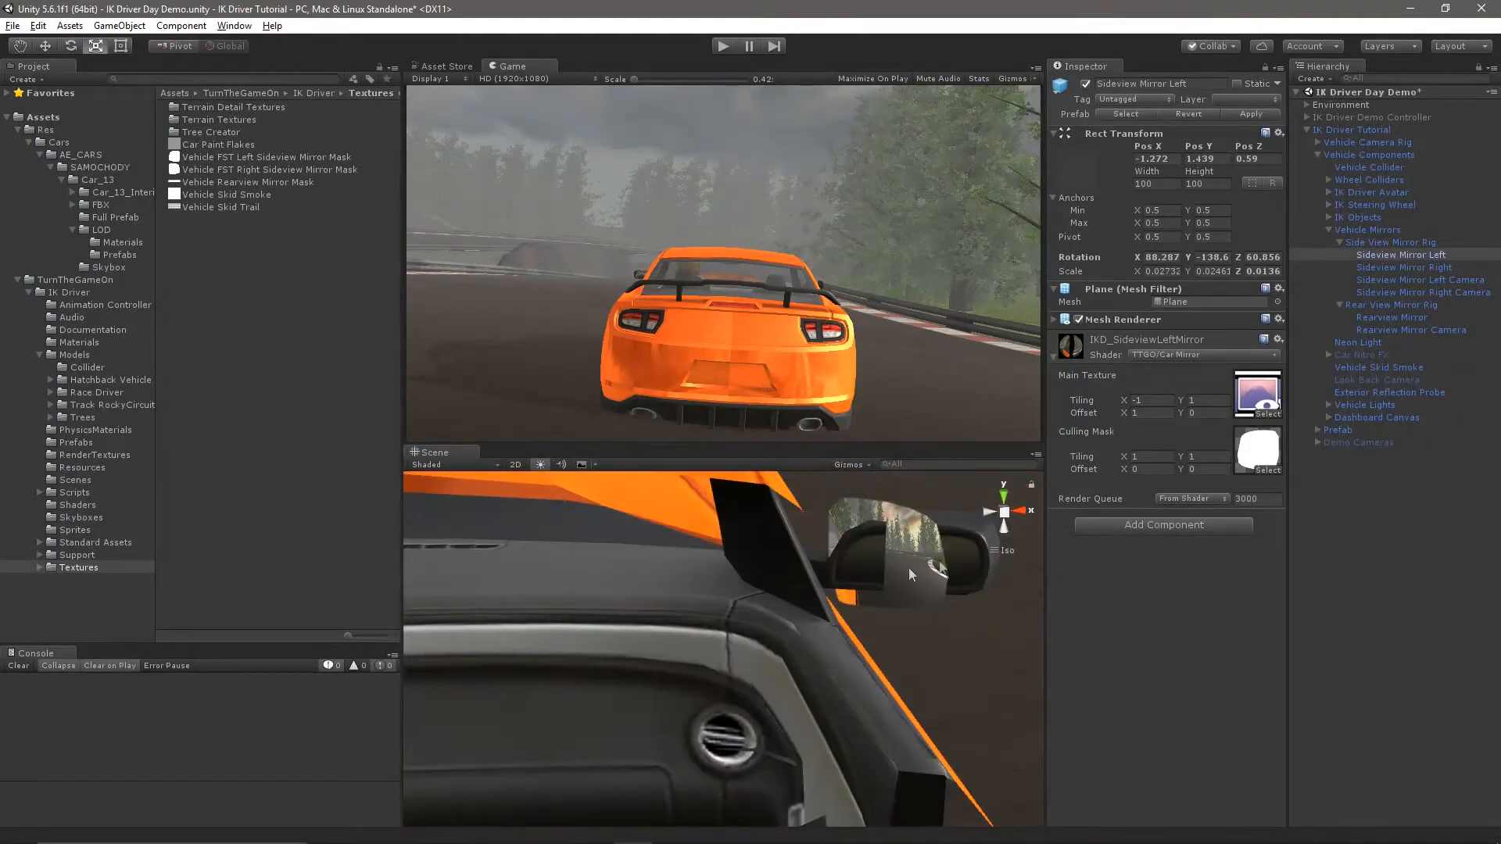
{"action": "left_click", "coordinate": [937, 575]}
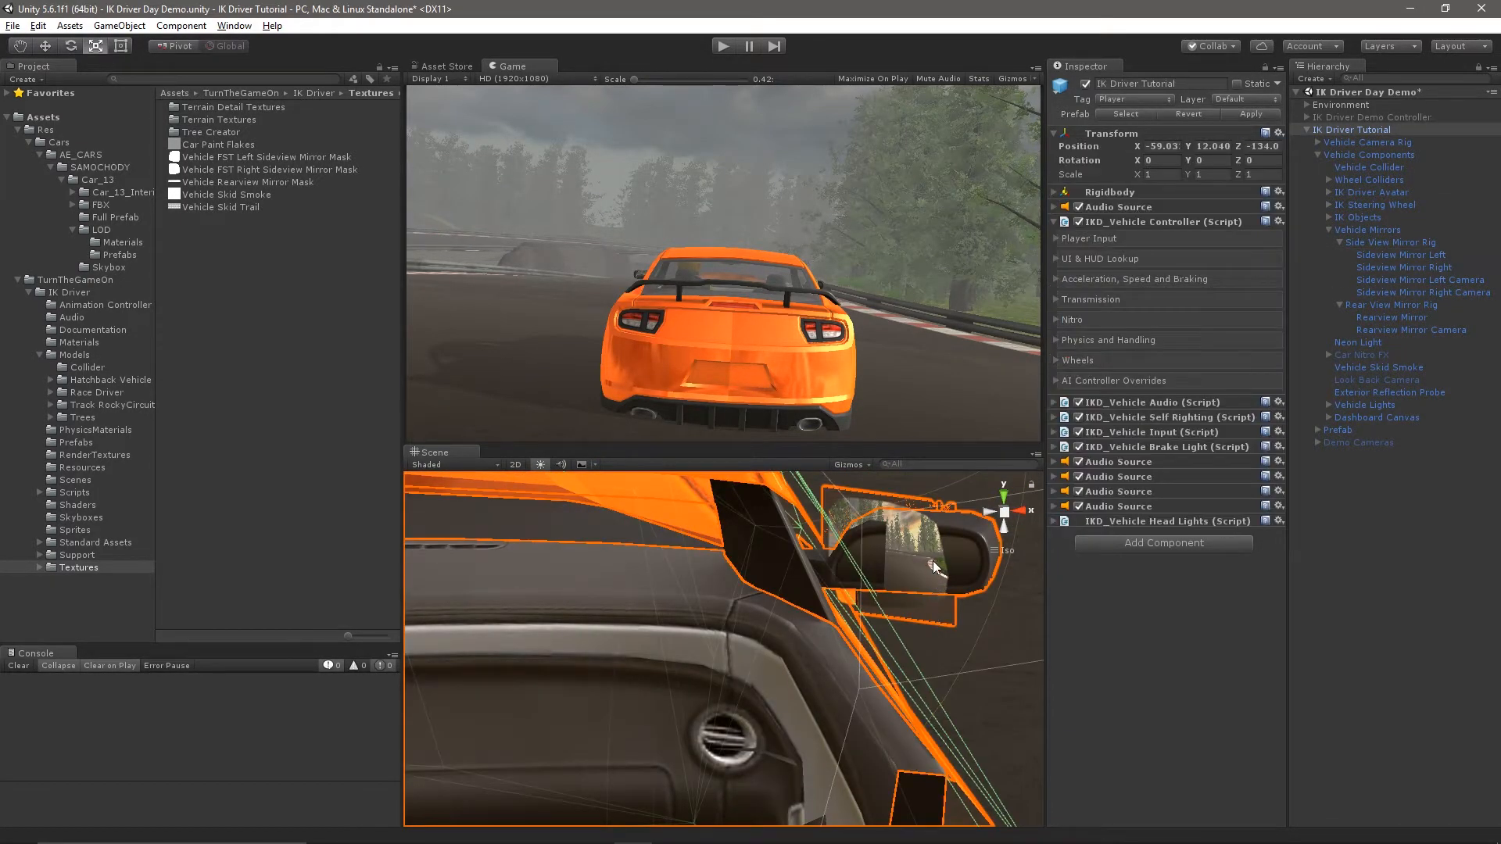
{"action": "left_click", "coordinate": [931, 565]}
{"action": "left_click", "coordinate": [1419, 268]}
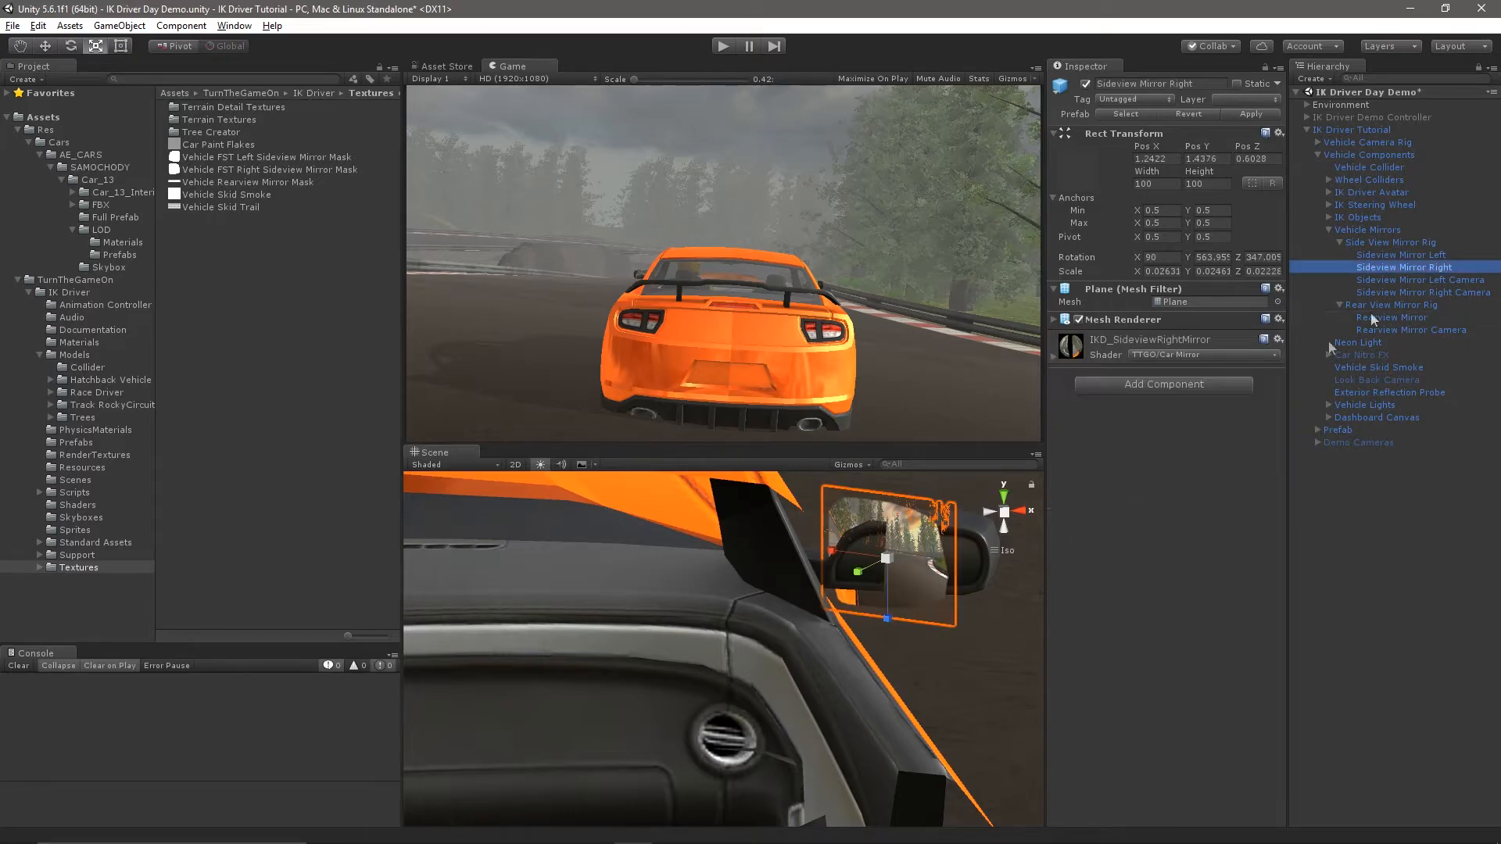
{"action": "key", "text": "e"}
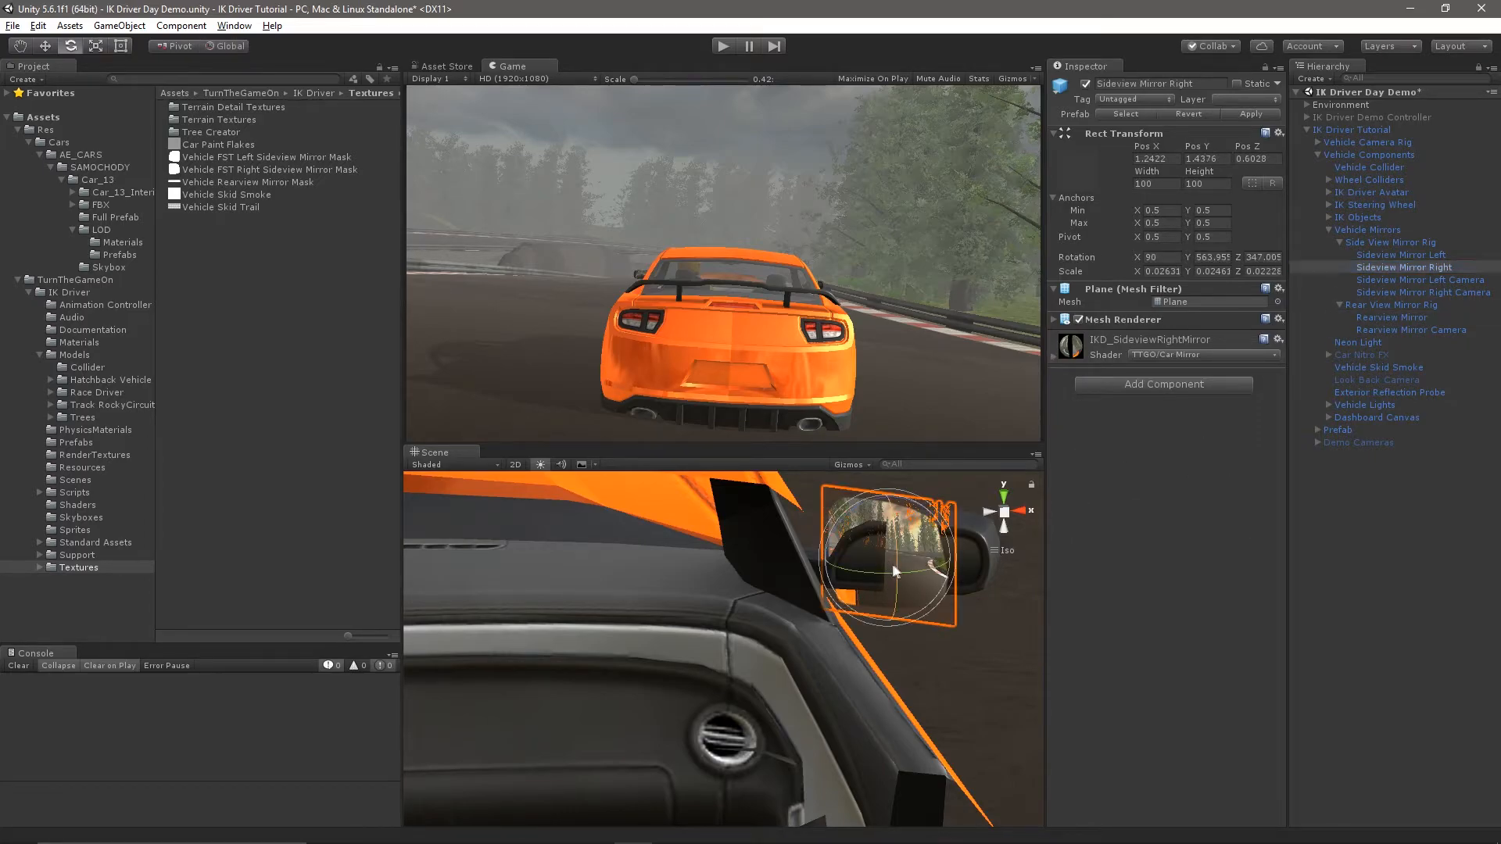
{"action": "left_click_drag", "start_coordinate": [907, 571], "coordinate": [921, 577]}
{"action": "left_click_drag", "start_coordinate": [942, 579], "coordinate": [949, 579]}
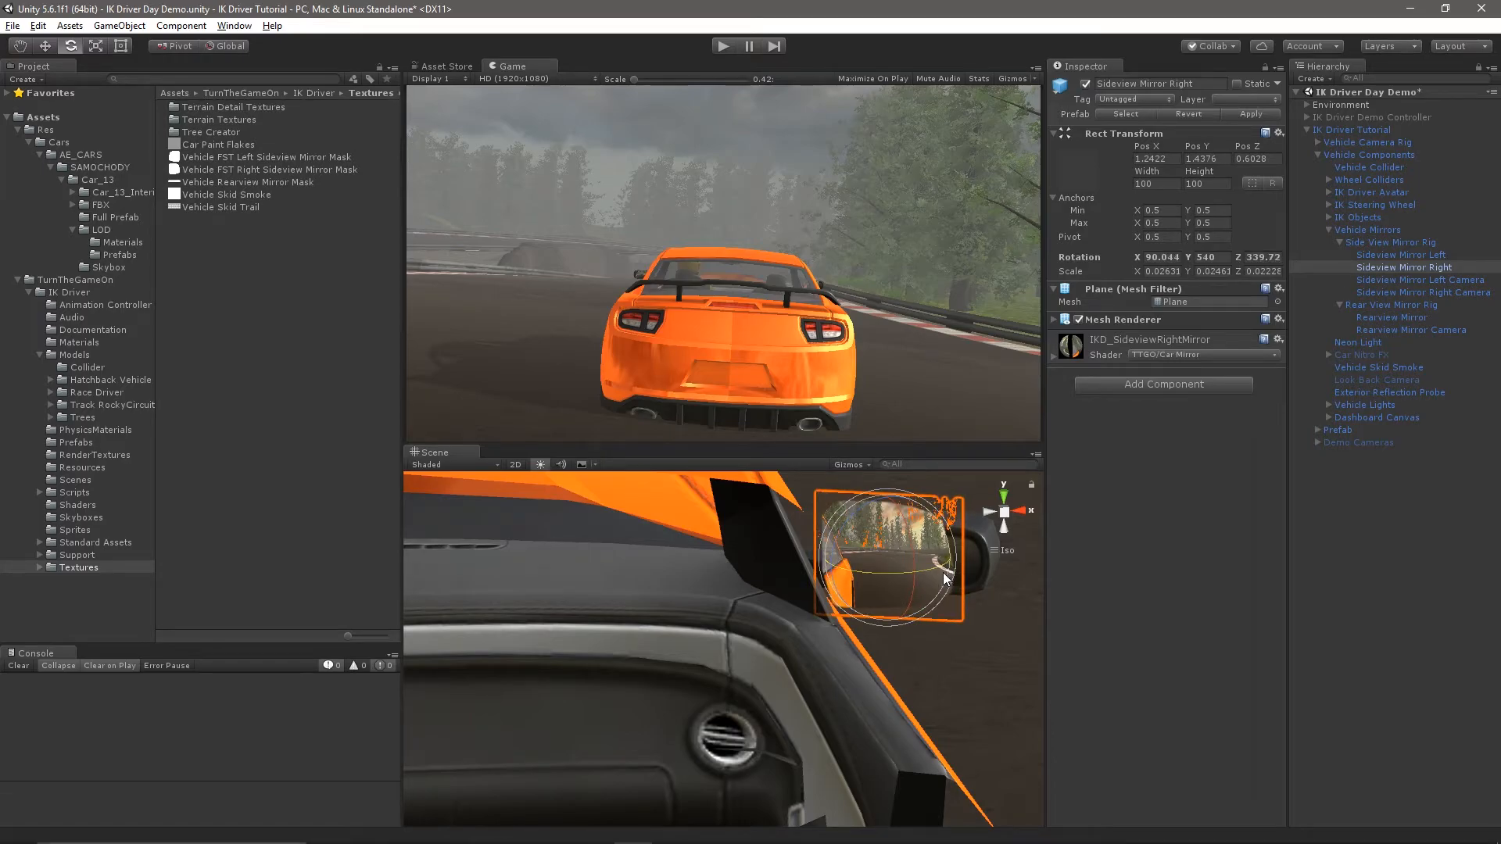
Scale Sideview Mirror Right to about Z 0.0129 and move it to about Pos X 1.286, Y 1.438, Z 0.577
{"action": "left_click_drag", "start_coordinate": [886, 620], "coordinate": [890, 603]}
{"action": "key", "text": "e"}
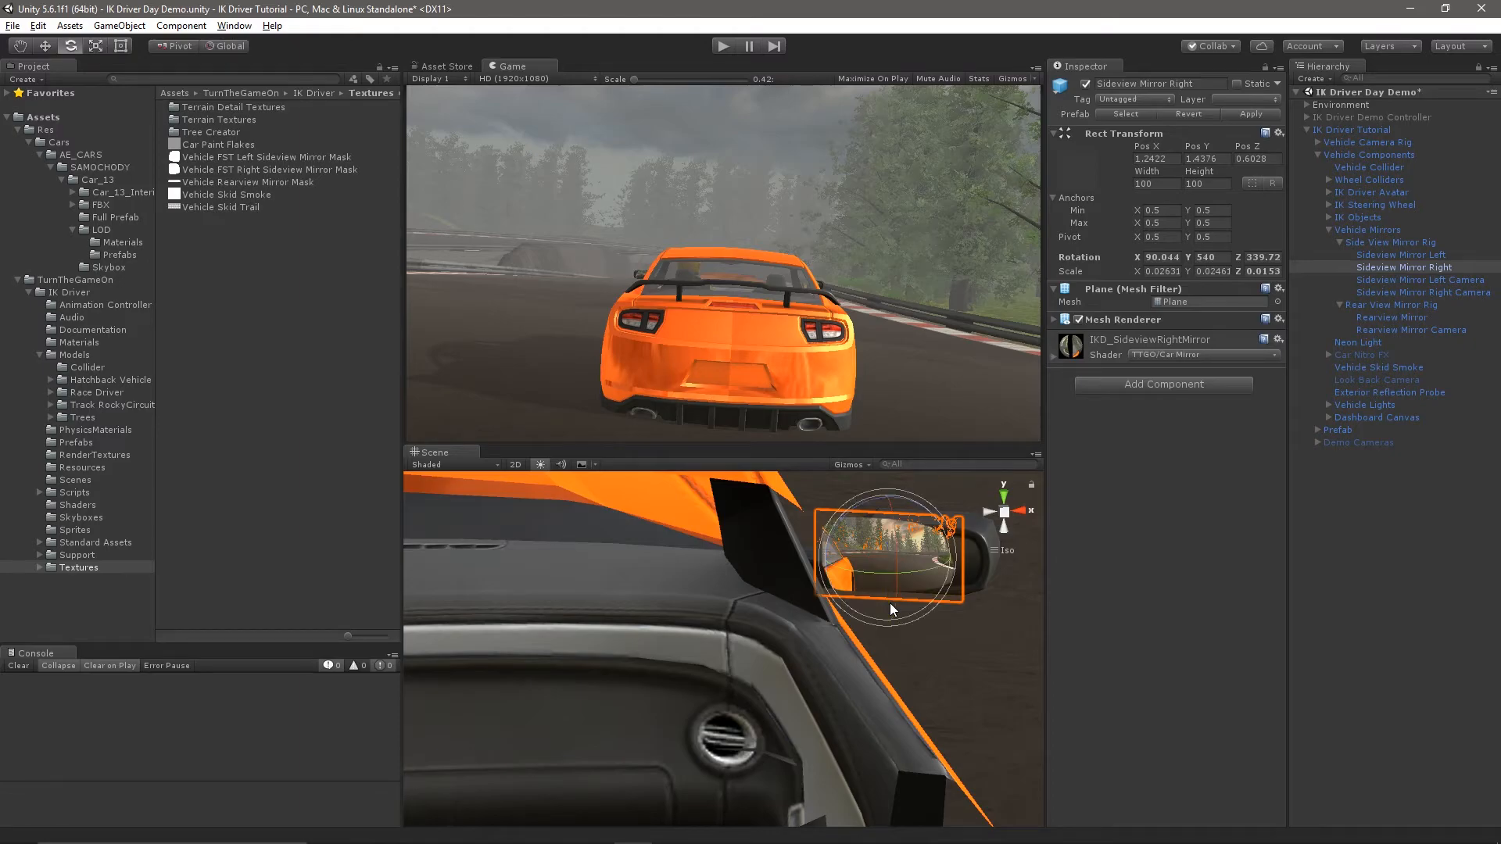
{"action": "key", "text": "w"}
{"action": "left_click_drag", "start_coordinate": [947, 554], "coordinate": [983, 563]}
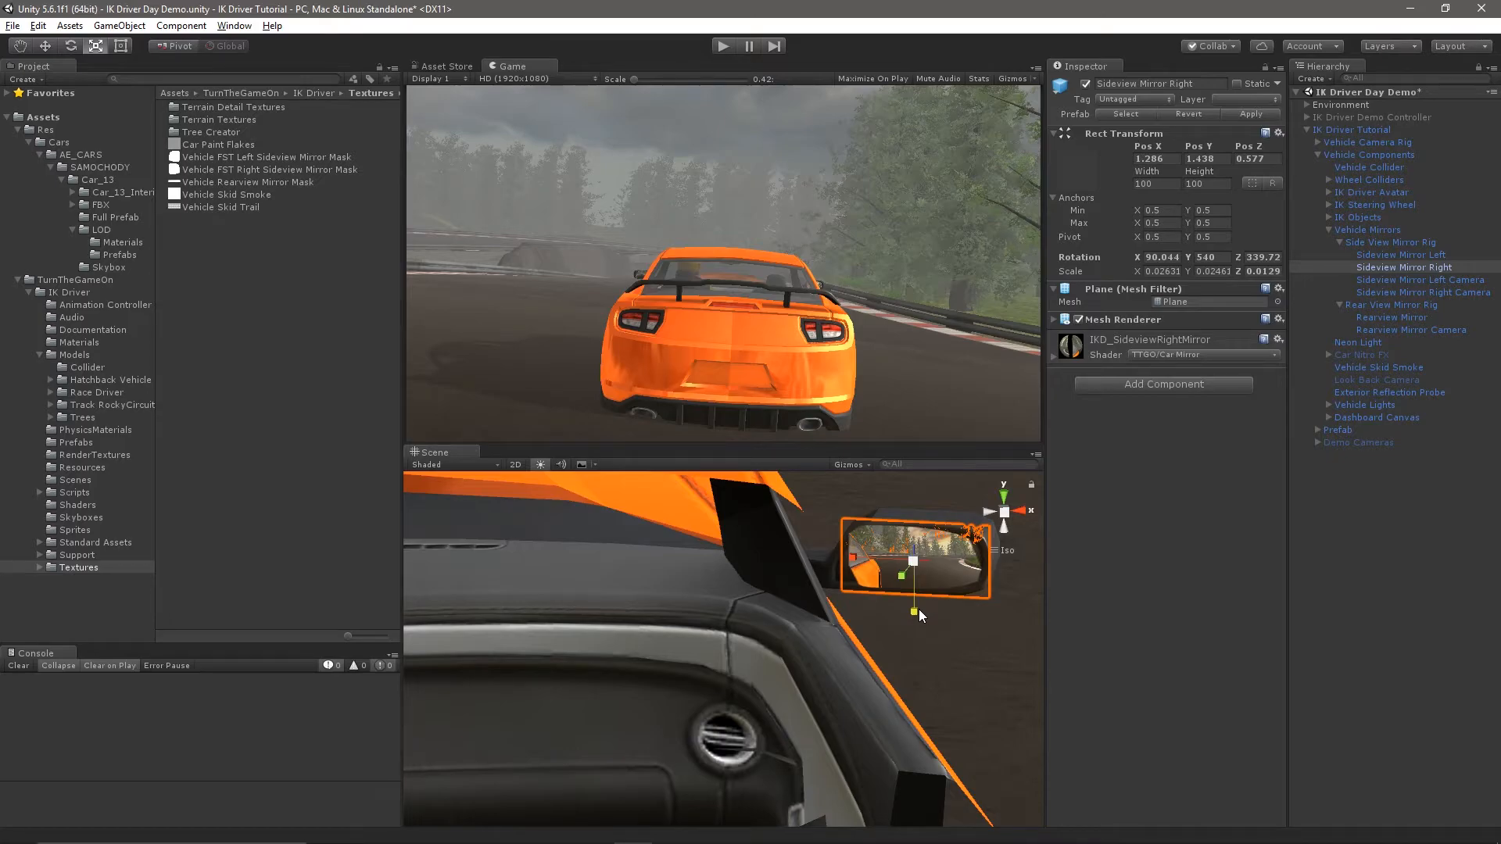
Deselect the mirror, collapse both mirror rigs, and play the scene to test the vehicle
{"action": "left_click", "coordinate": [1370, 570]}
{"action": "left_click", "coordinate": [1339, 242]}
{"action": "left_click", "coordinate": [1340, 255]}
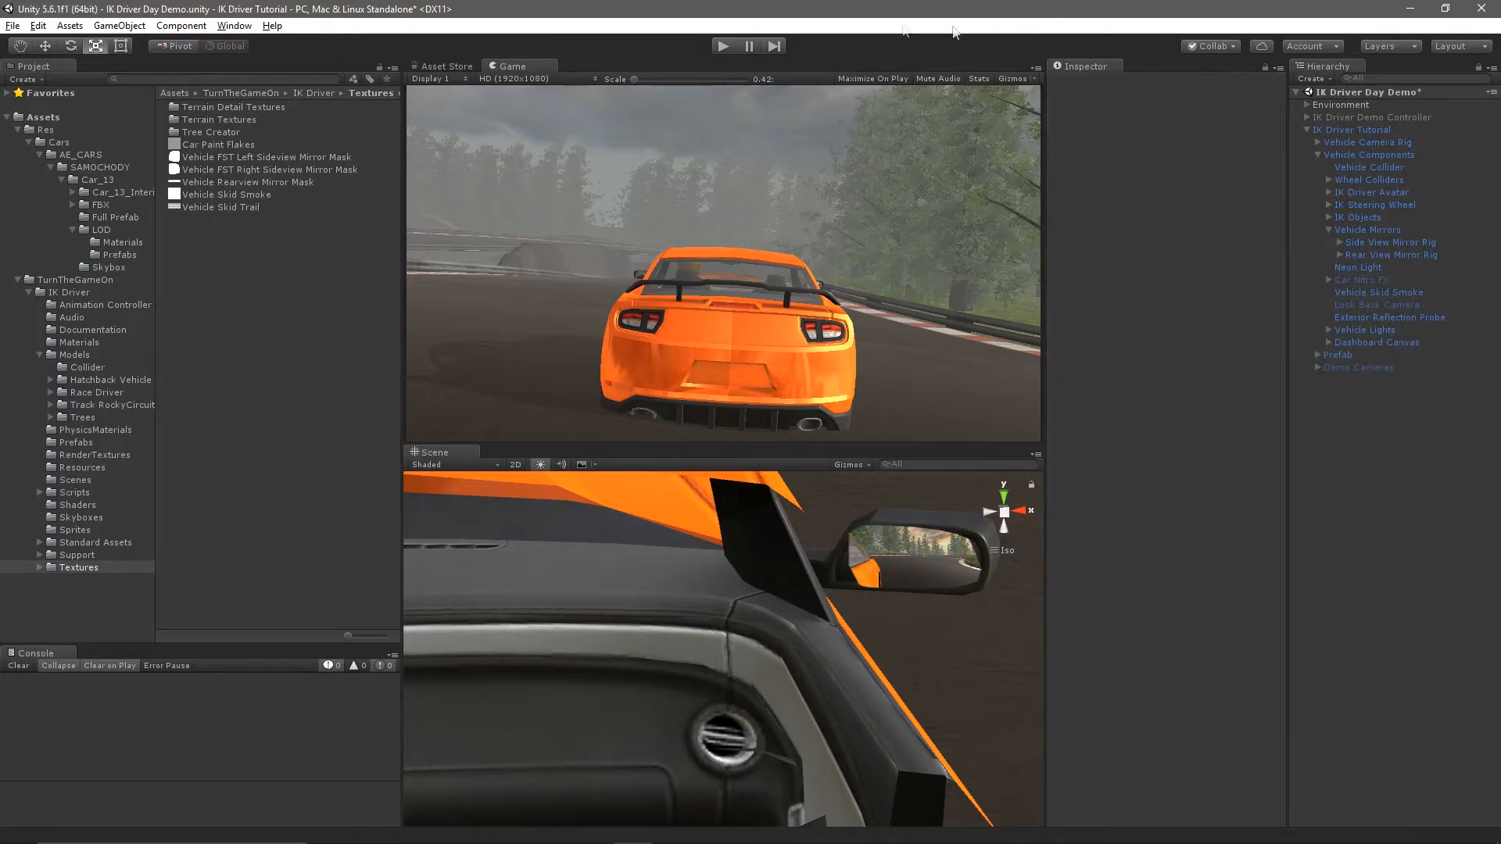
{"action": "left_click", "coordinate": [718, 46]}
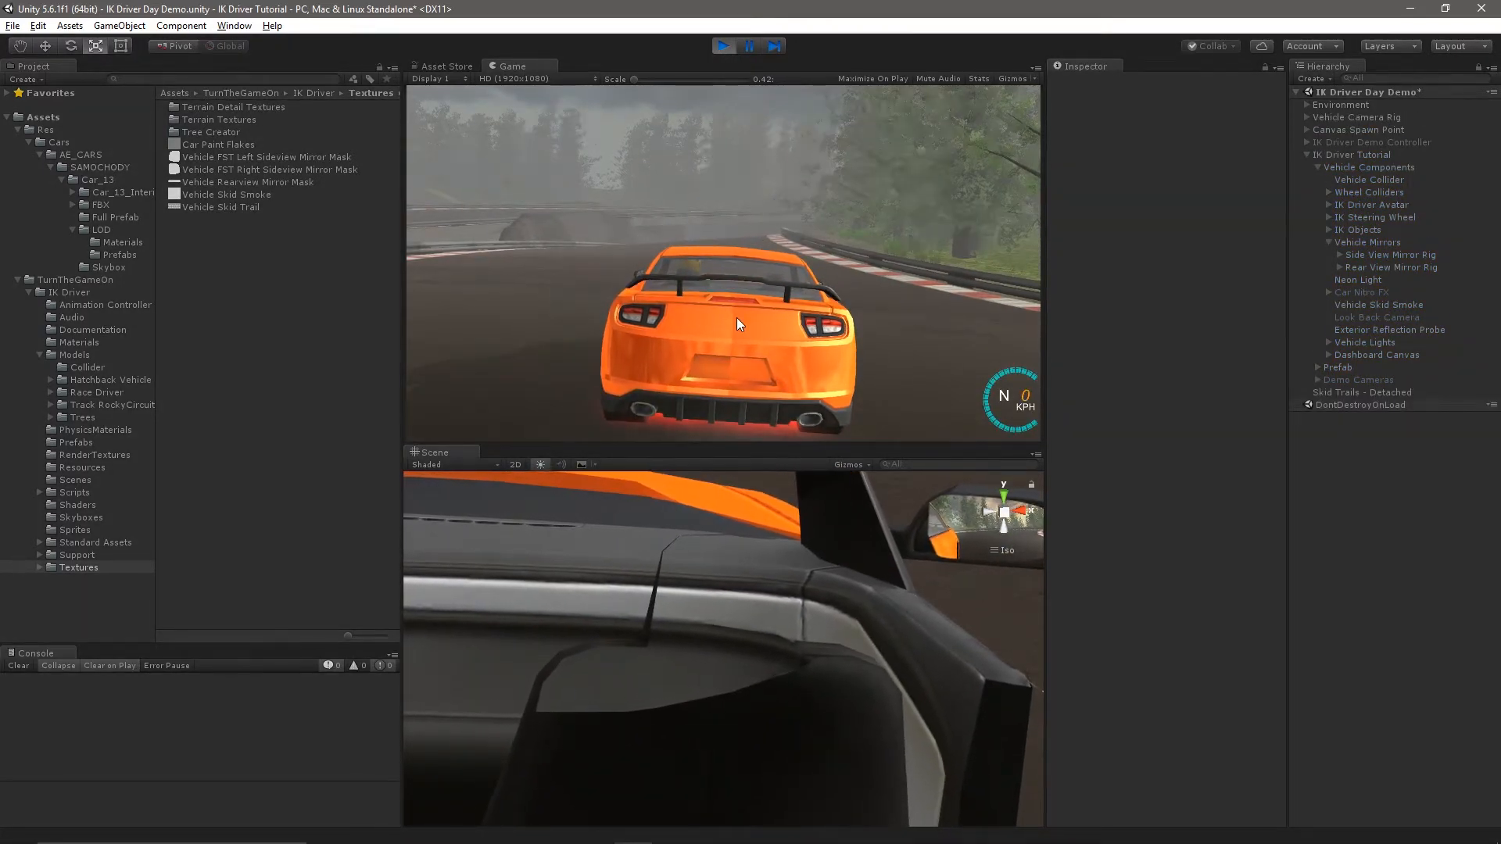
Check the running vehicle from the cockpit and chase cameras and stop playing the scene
{"action": "key", "text": "c"}
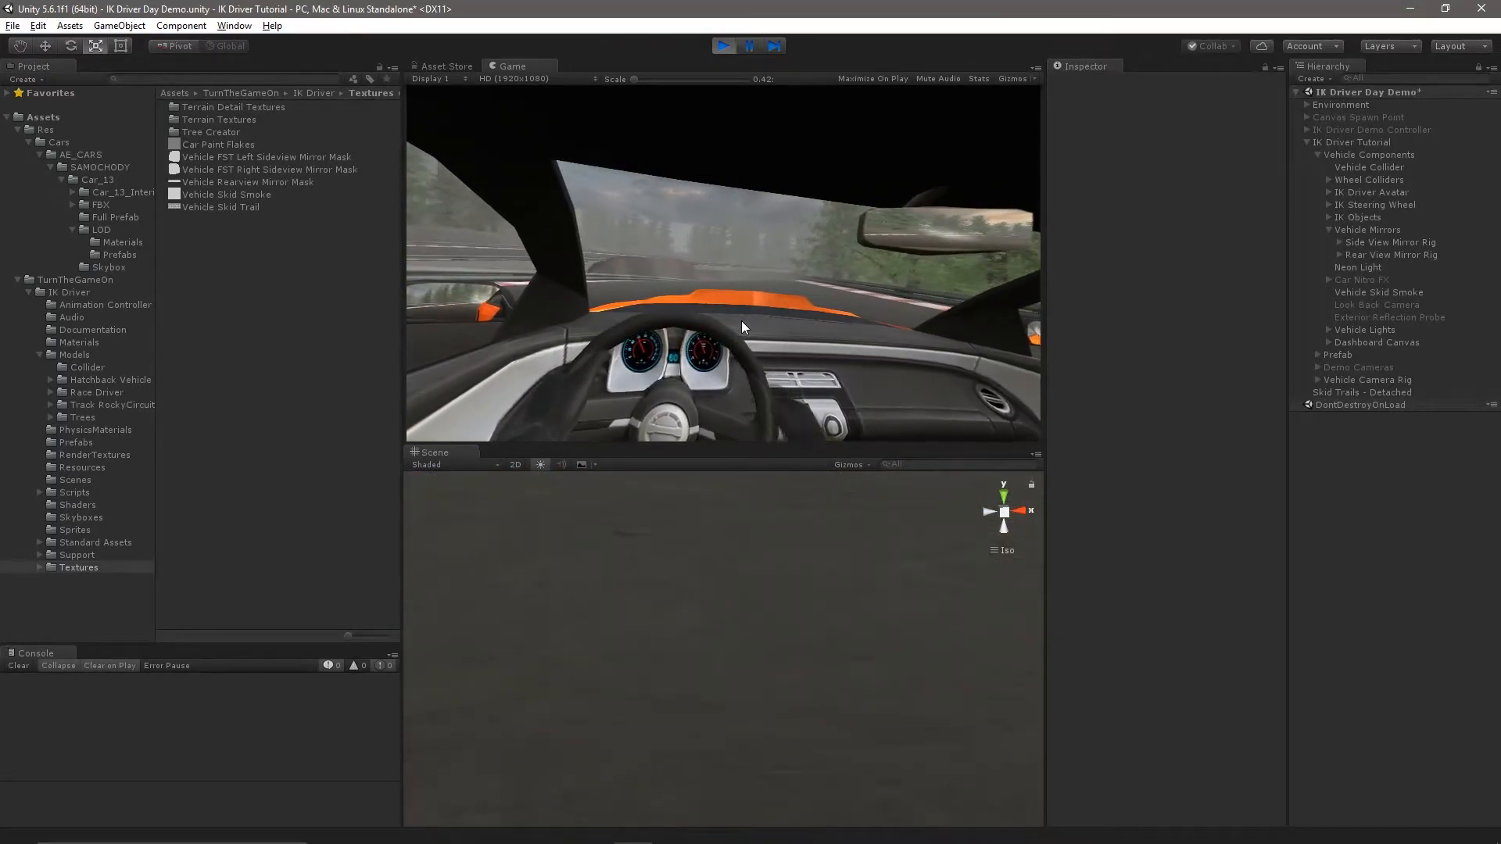
{"action": "key", "text": "c"}
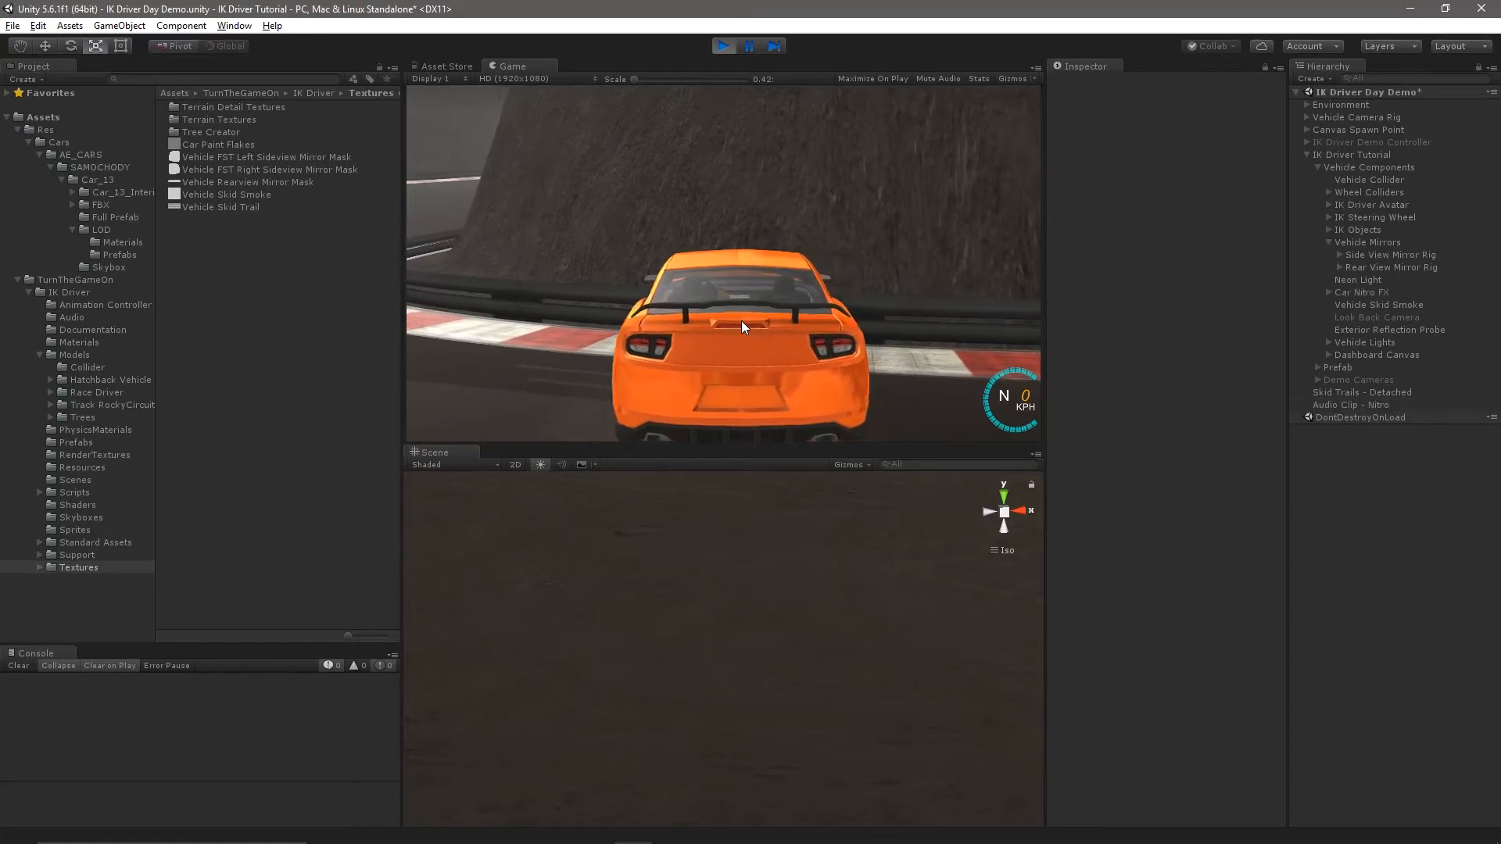
{"action": "left_click", "coordinate": [724, 46]}
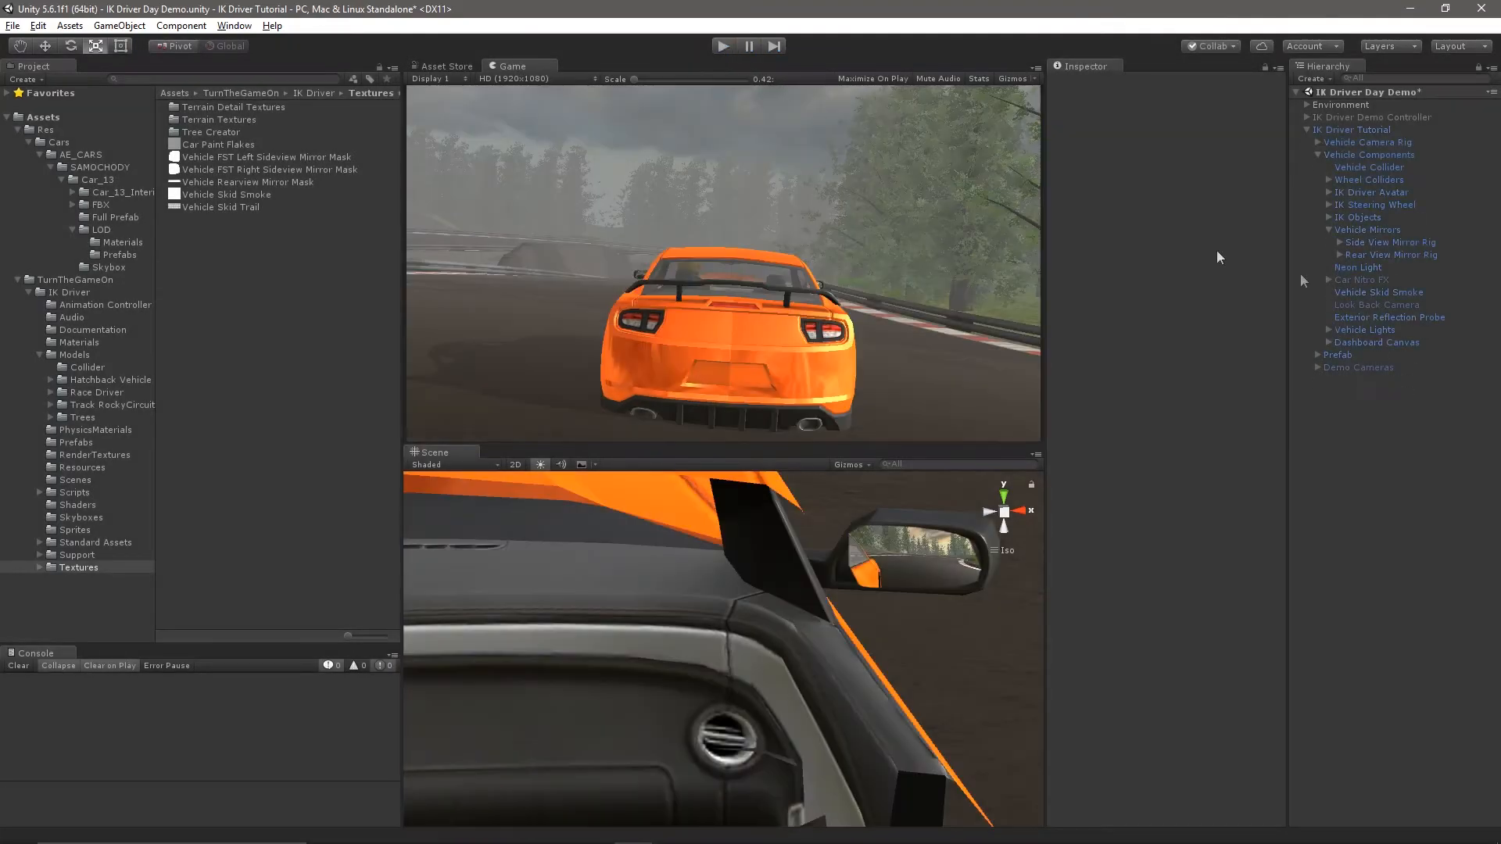
Activate Brake Light L, Brake Light R, Reverse Light L and Reverse Light R under Vehicle Lights
{"action": "left_click", "coordinate": [1329, 230]}
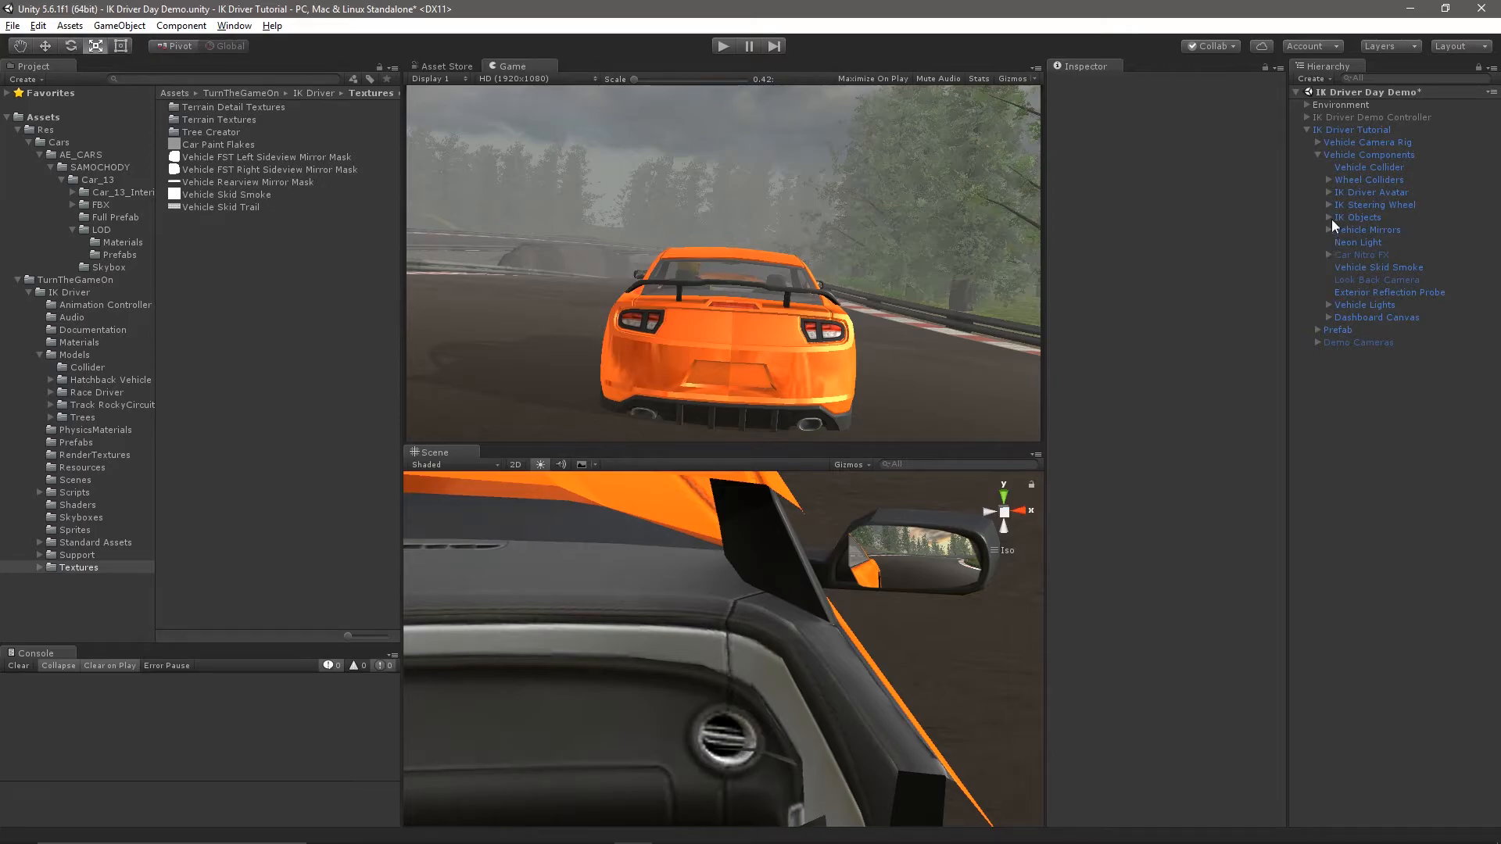
{"action": "left_click", "coordinate": [1328, 304]}
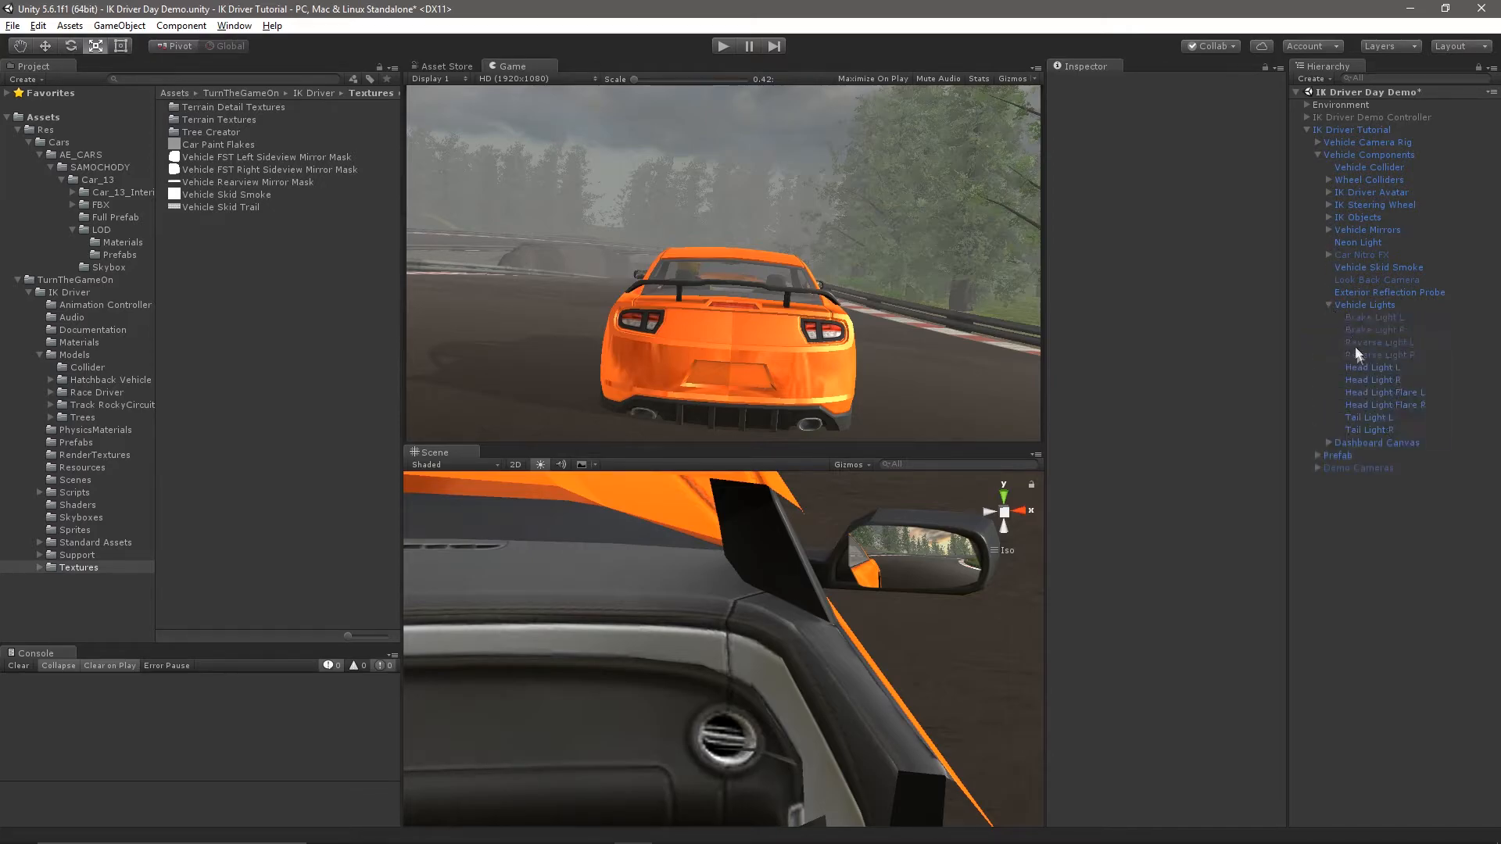
{"action": "left_click", "coordinate": [1379, 354]}
{"action": "left_click", "coordinate": [1378, 317], "text": "shift"}
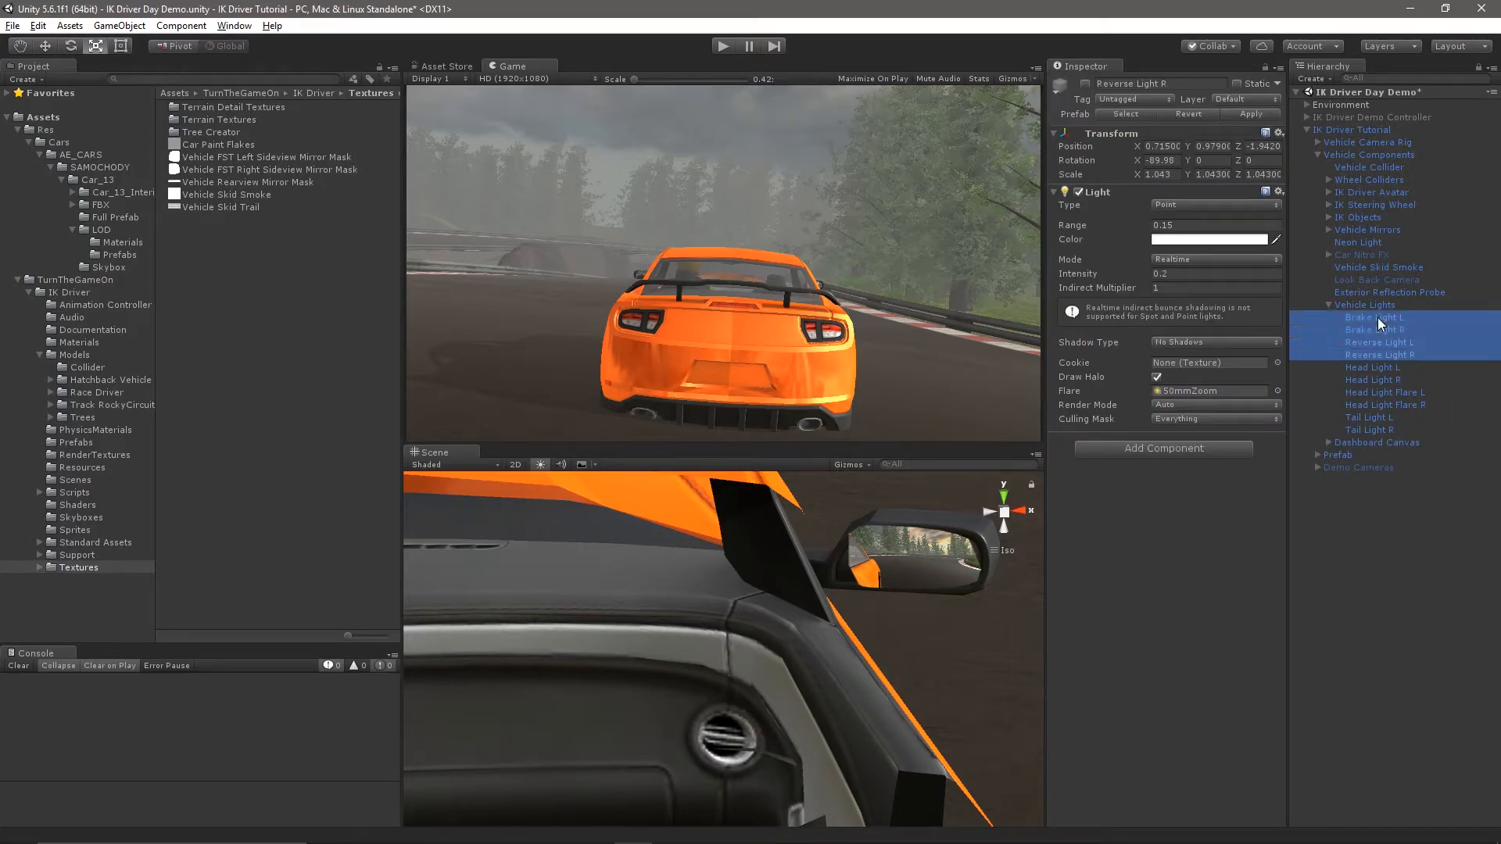
{"action": "left_click", "coordinate": [1085, 84]}
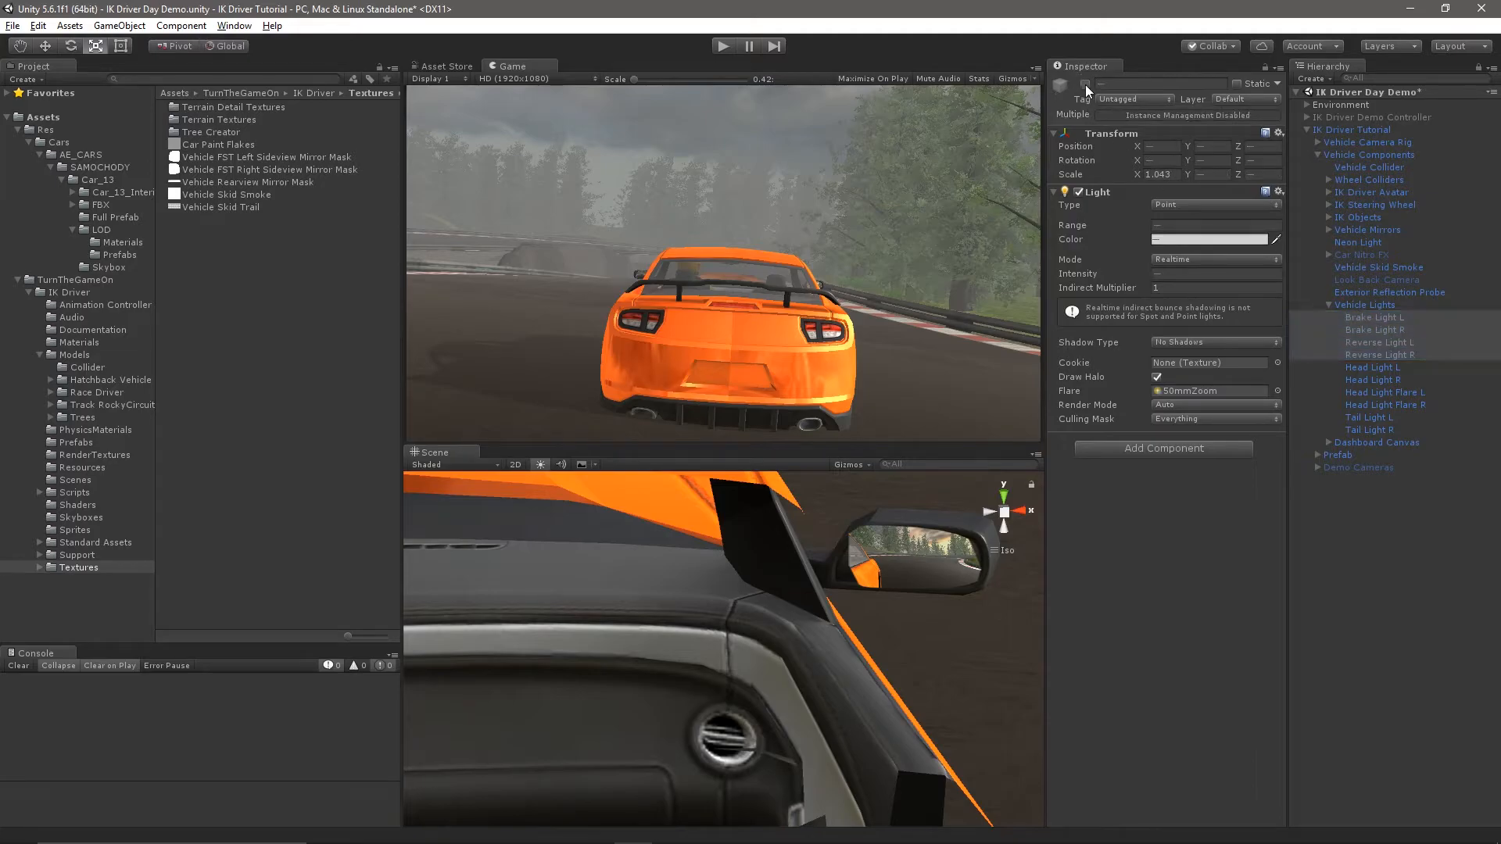
Move the brake, reverse and tail lights together back to the car's rear lamps, with Reverse Light R at about Z -2.529
{"action": "left_click", "coordinate": [1378, 430], "text": "ctrl"}
{"action": "left_click", "coordinate": [1379, 417], "text": "ctrl"}
{"action": "right_click_drag", "start_coordinate": [688, 491], "coordinate": [828, 600]}
{"action": "scroll", "coordinate": [834, 626], "scroll_direction": "down", "scroll_amount": 10}
{"action": "middle_click_drag", "start_coordinate": [817, 703], "coordinate": [819, 659]}
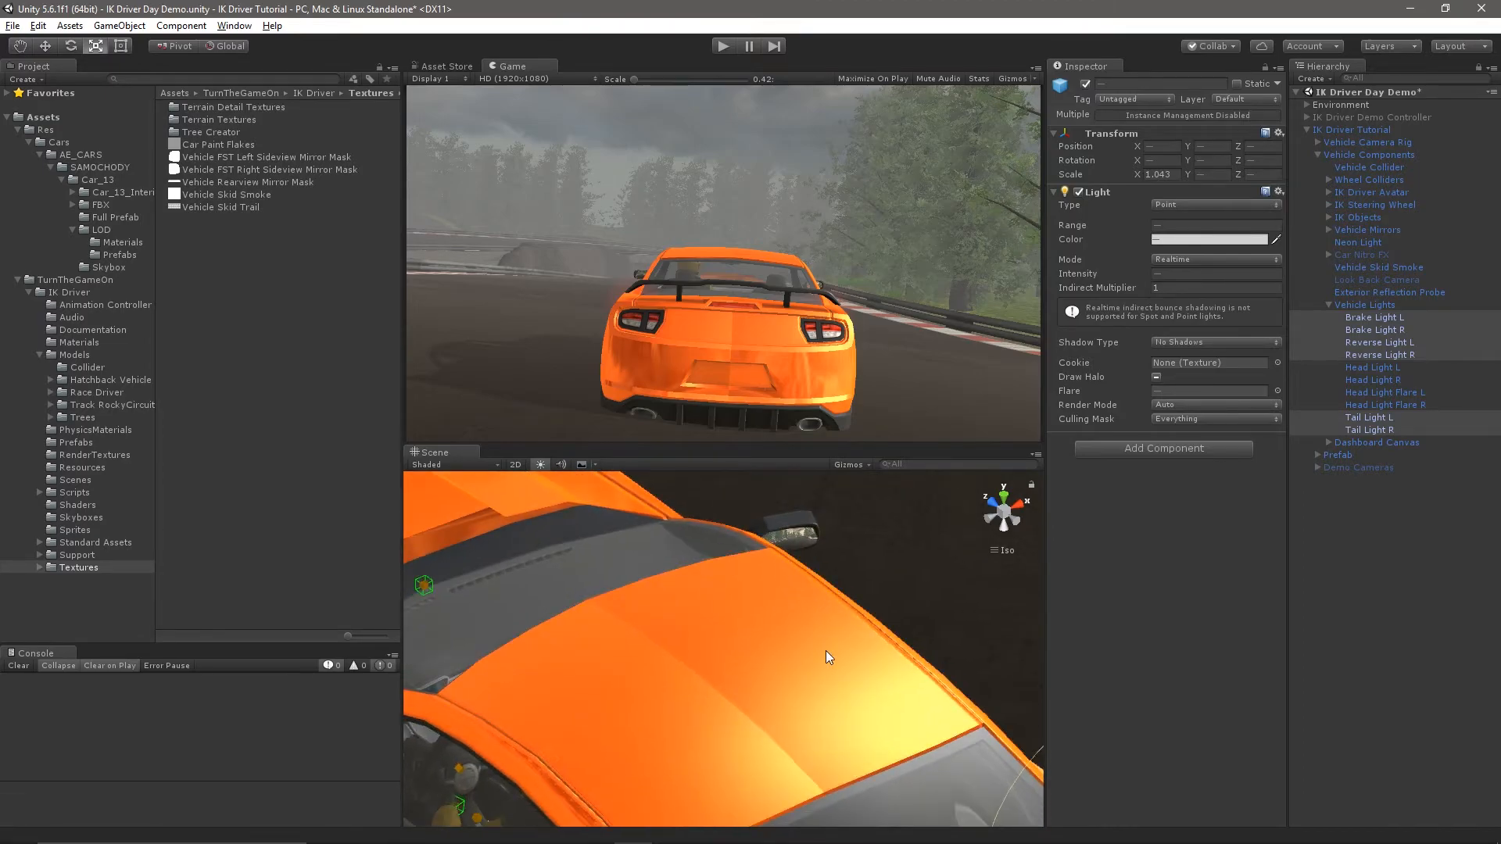
{"action": "key", "text": "f"}
{"action": "key", "text": "w"}
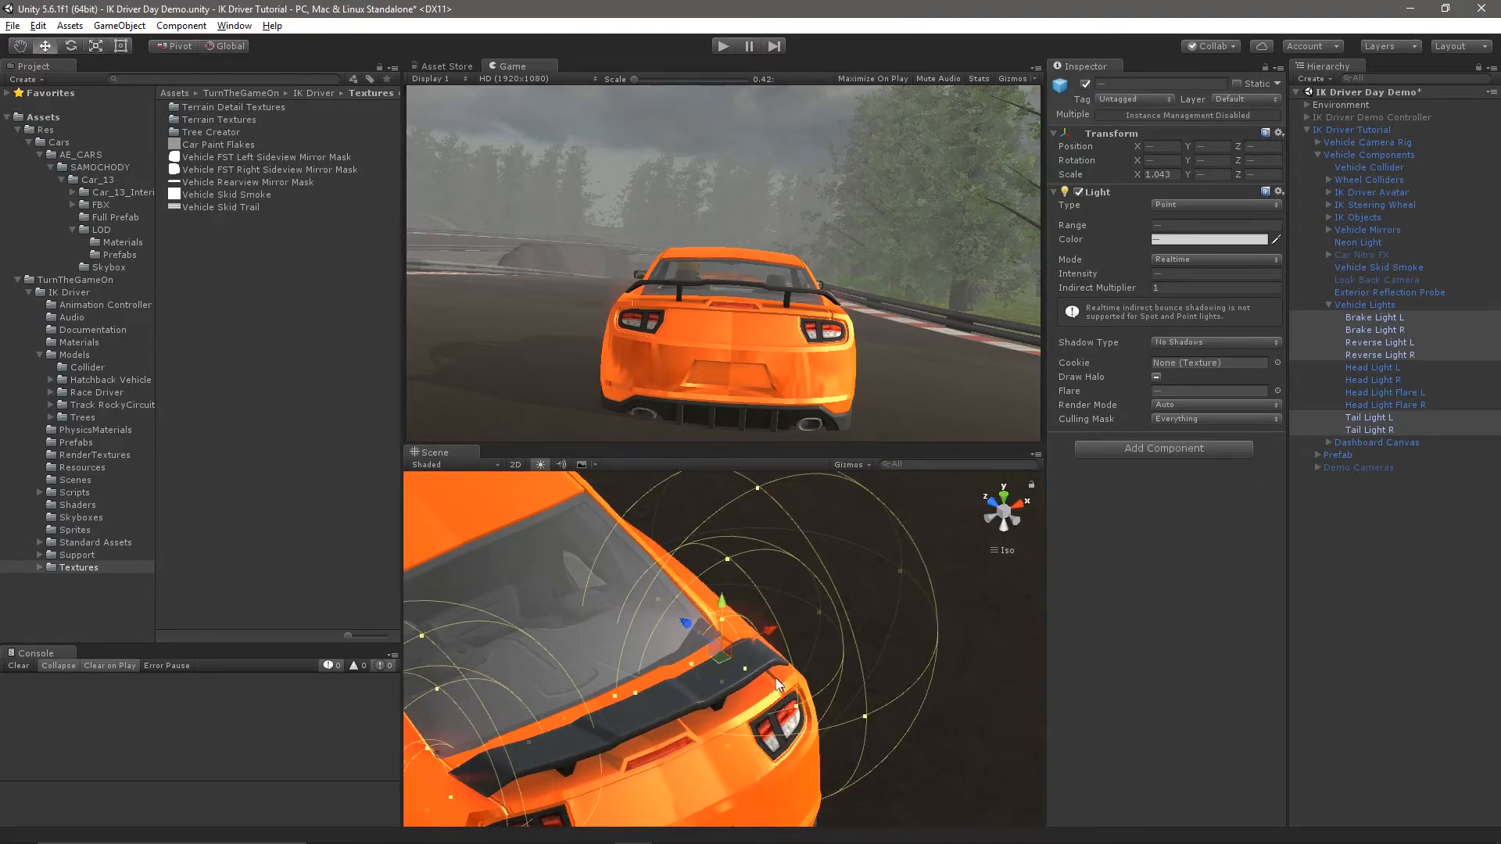
{"action": "left_click_drag", "start_coordinate": [775, 678], "coordinate": [728, 663], "text": "alt"}
{"action": "left_click_drag", "start_coordinate": [685, 618], "coordinate": [584, 821]}
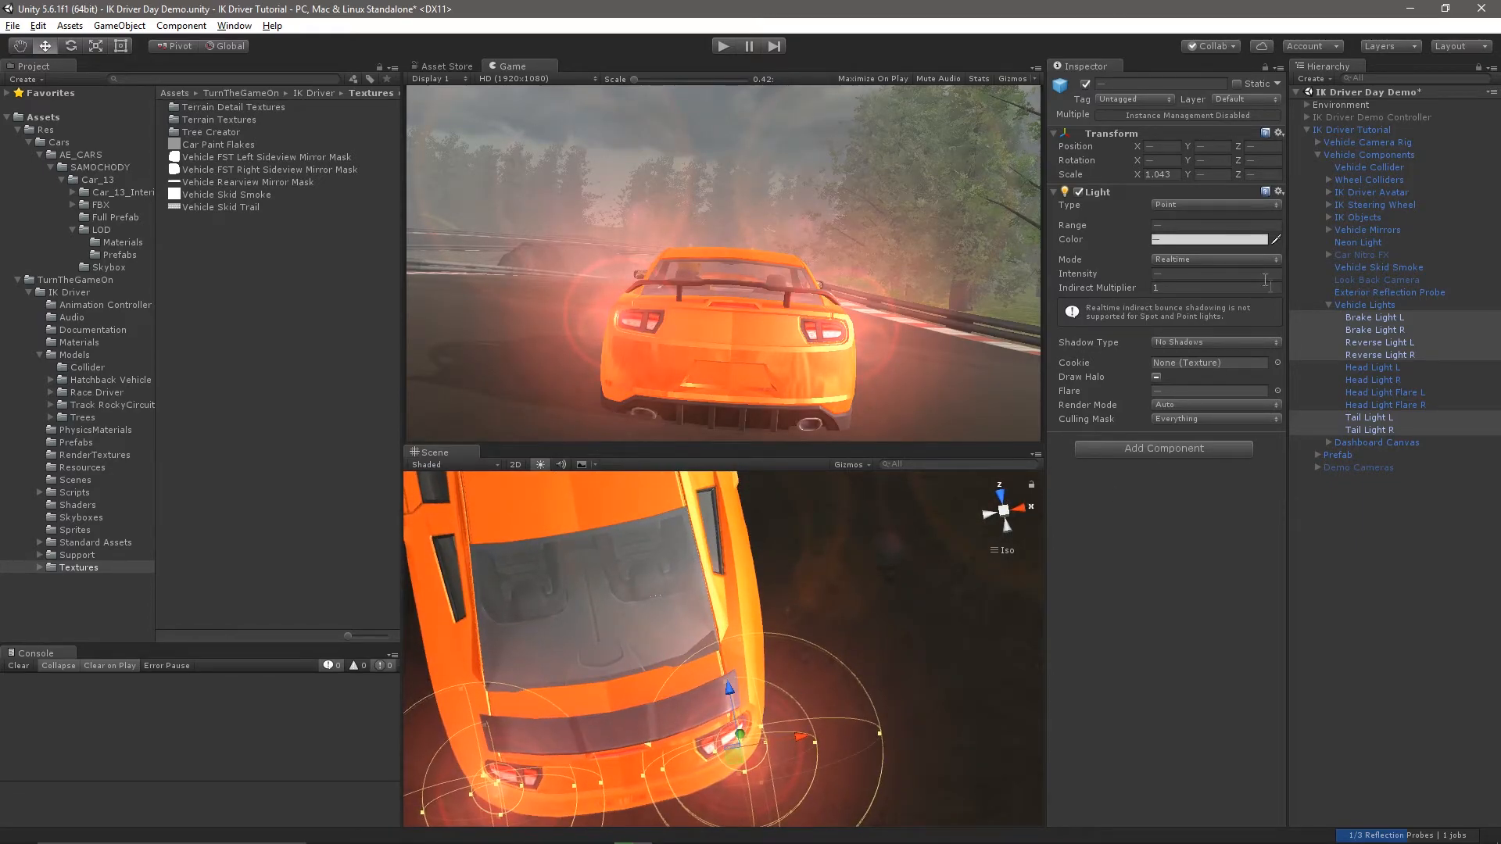
Deactivate the two brake lights and two reverse lights and collapse Vehicle Lights
{"action": "left_click", "coordinate": [1385, 352], "text": "shift"}
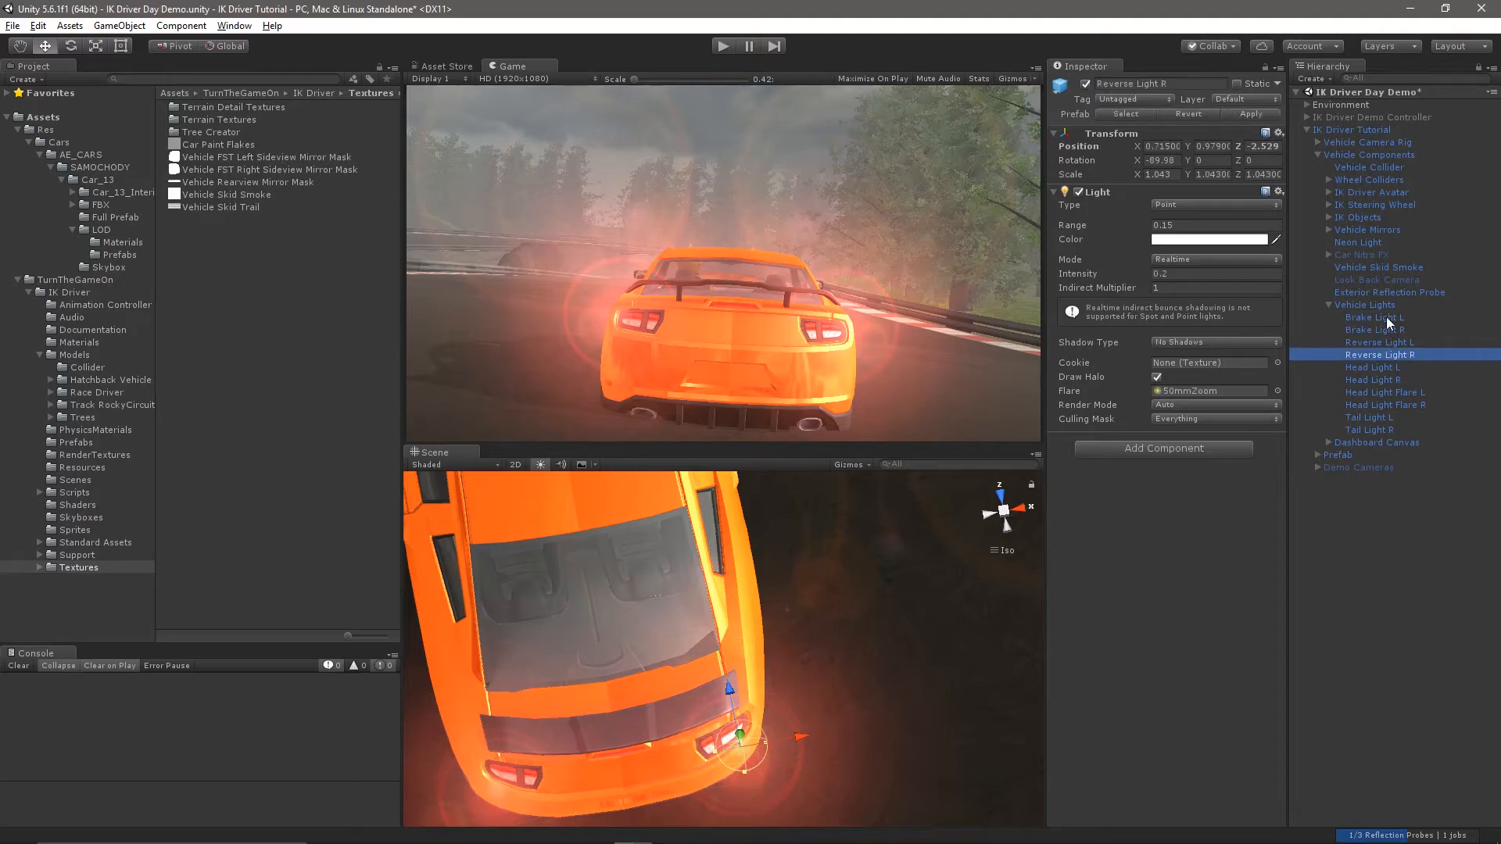
{"action": "left_click", "coordinate": [1086, 84]}
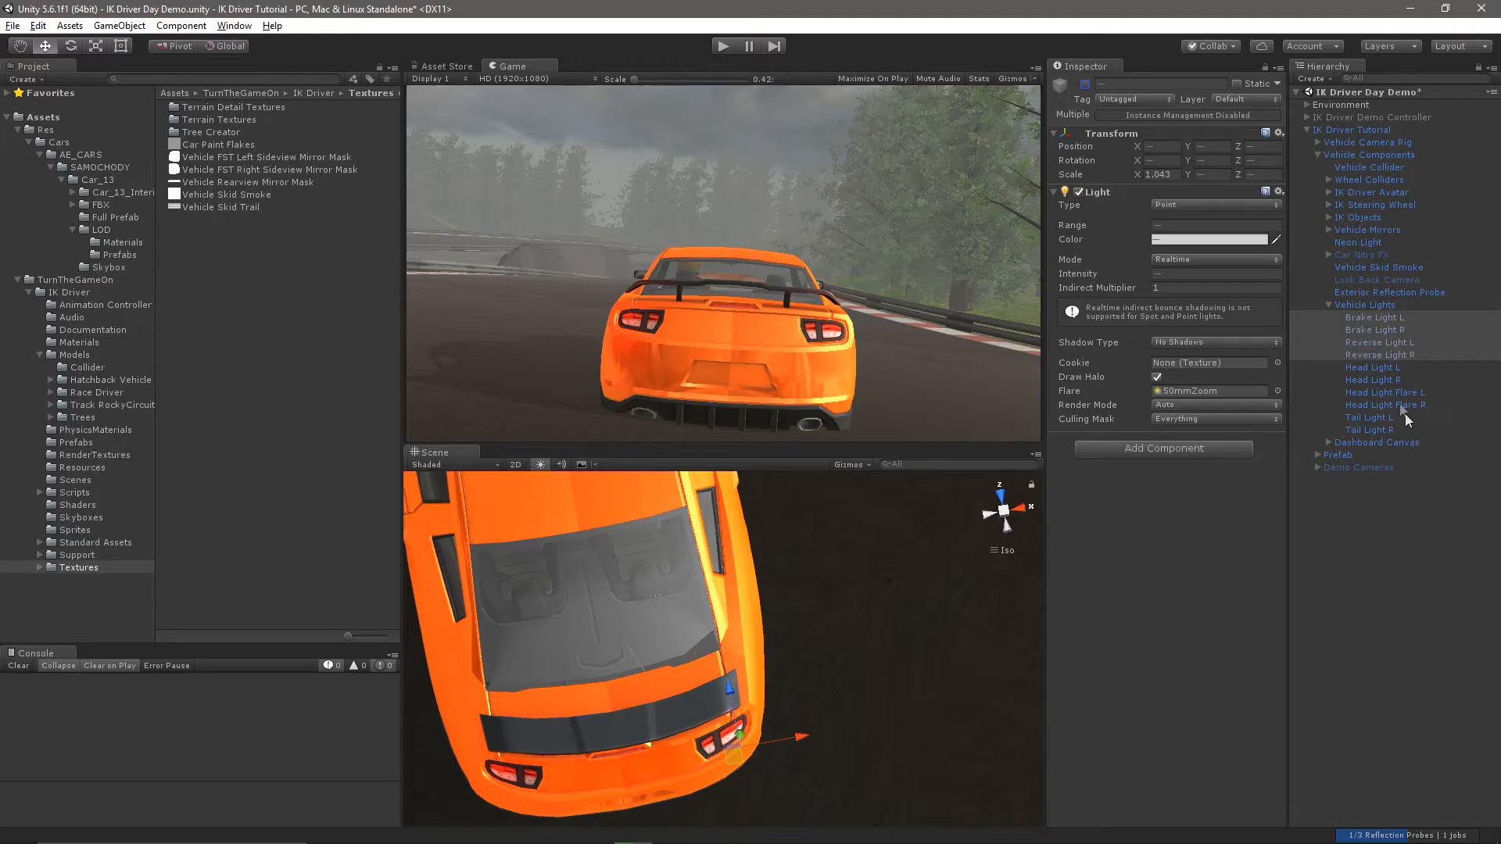
{"action": "left_click", "coordinate": [1329, 304]}
Activate Car Nitro FX and move both of its Nitro Particle Systems behind the car to about Z -4.41
{"action": "left_click", "coordinate": [1357, 255]}
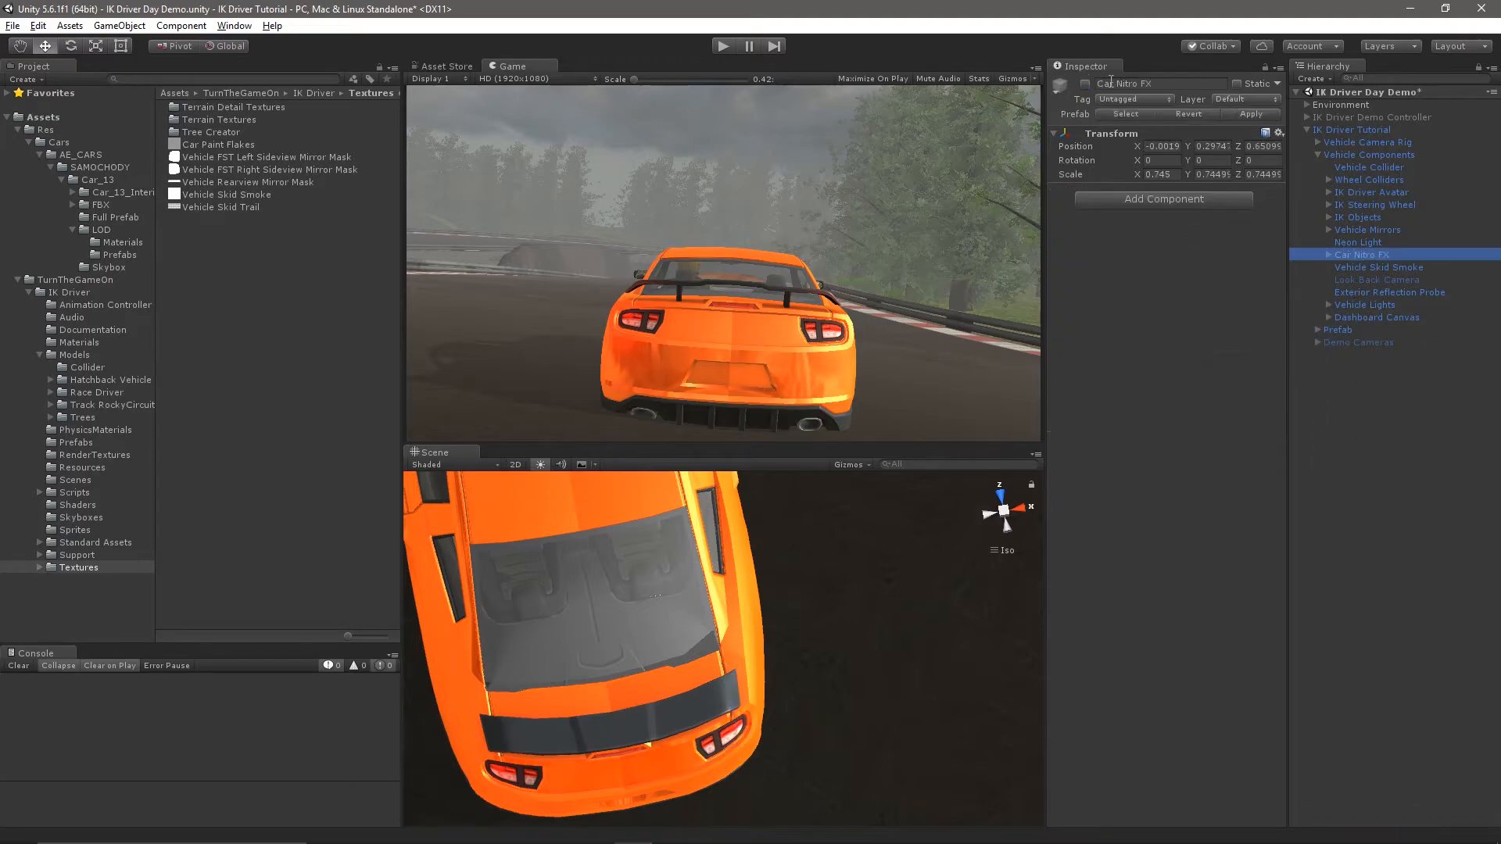
{"action": "left_click", "coordinate": [1084, 83]}
{"action": "scroll", "coordinate": [650, 609], "scroll_direction": "down", "scroll_amount": 5}
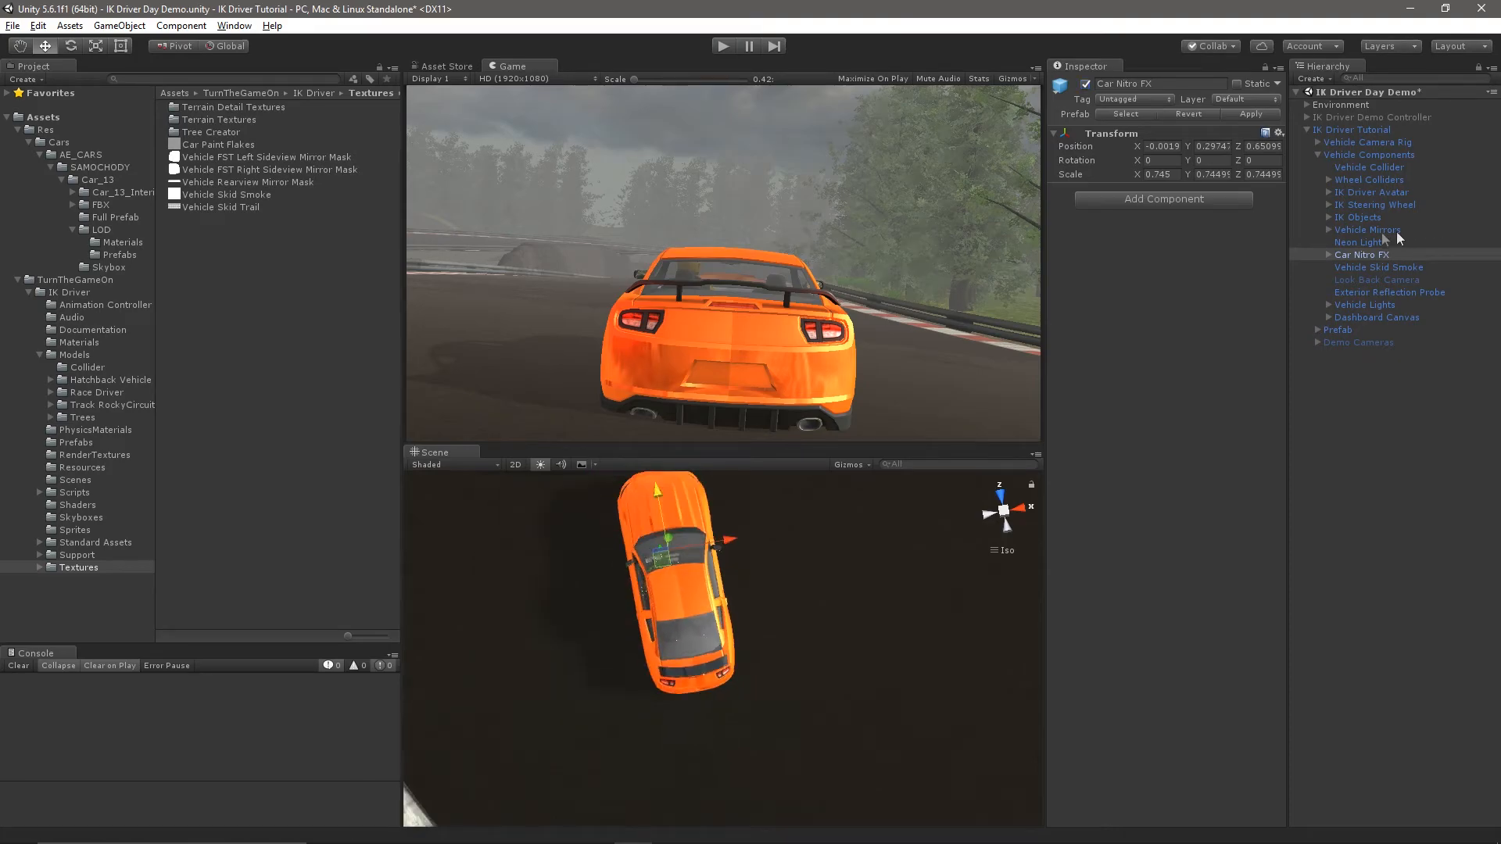
{"action": "left_click", "coordinate": [1329, 255]}
{"action": "left_click", "coordinate": [1382, 269]}
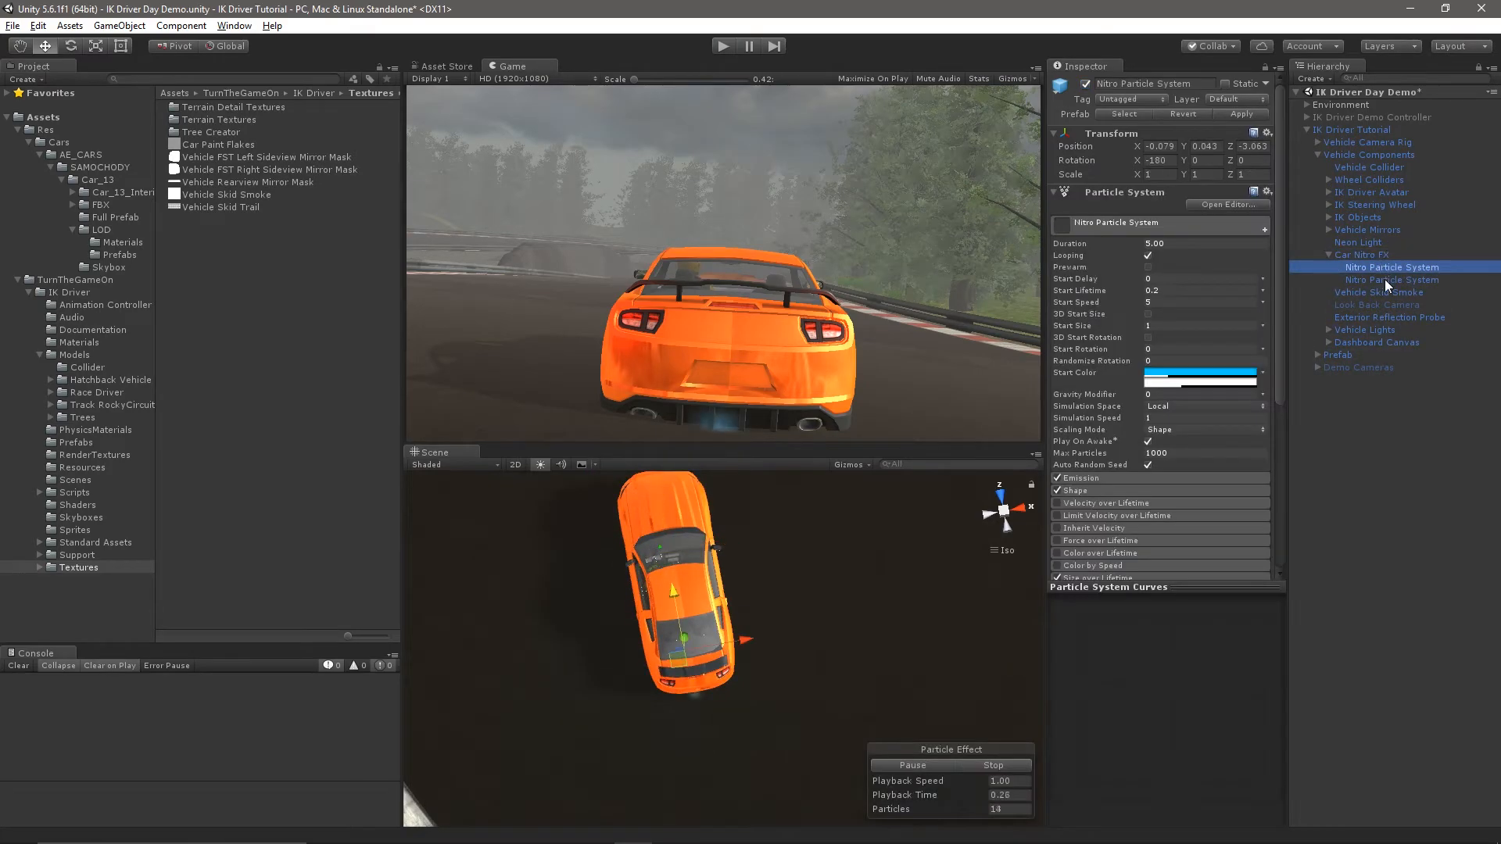
{"action": "left_click", "coordinate": [1385, 279], "text": "shift"}
{"action": "mouse_move", "coordinate": [758, 594]}
{"action": "left_mouse_down", "text": "alt"}
{"action": "mouse_move", "coordinate": [798, 580]}
{"action": "mouse_move", "coordinate": [777, 589]}
{"action": "left_mouse_up", "text": "alt"}
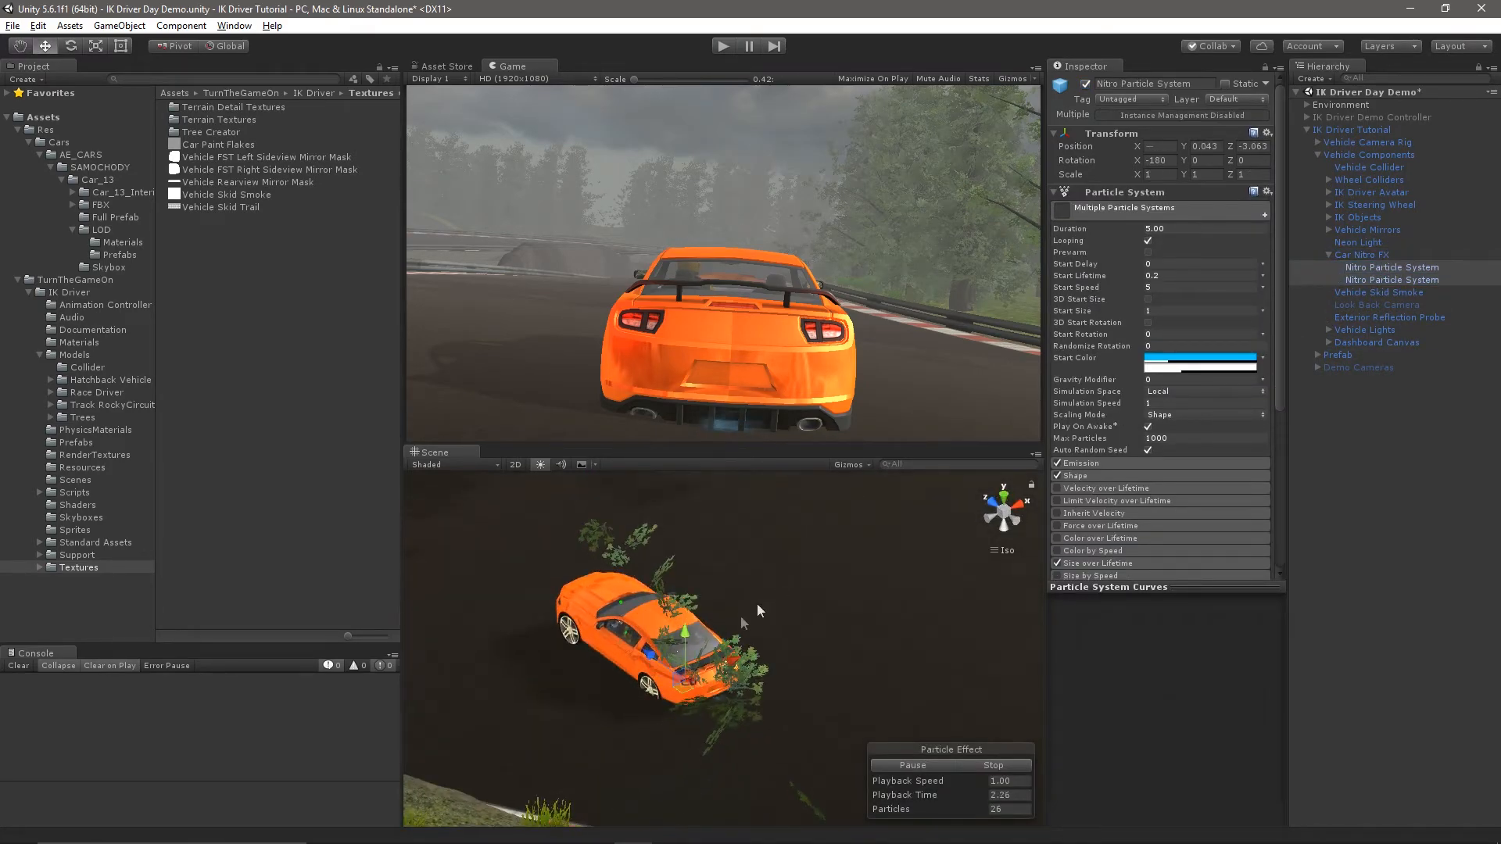
{"action": "left_click_drag", "start_coordinate": [641, 657], "coordinate": [754, 660], "text": "alt"}
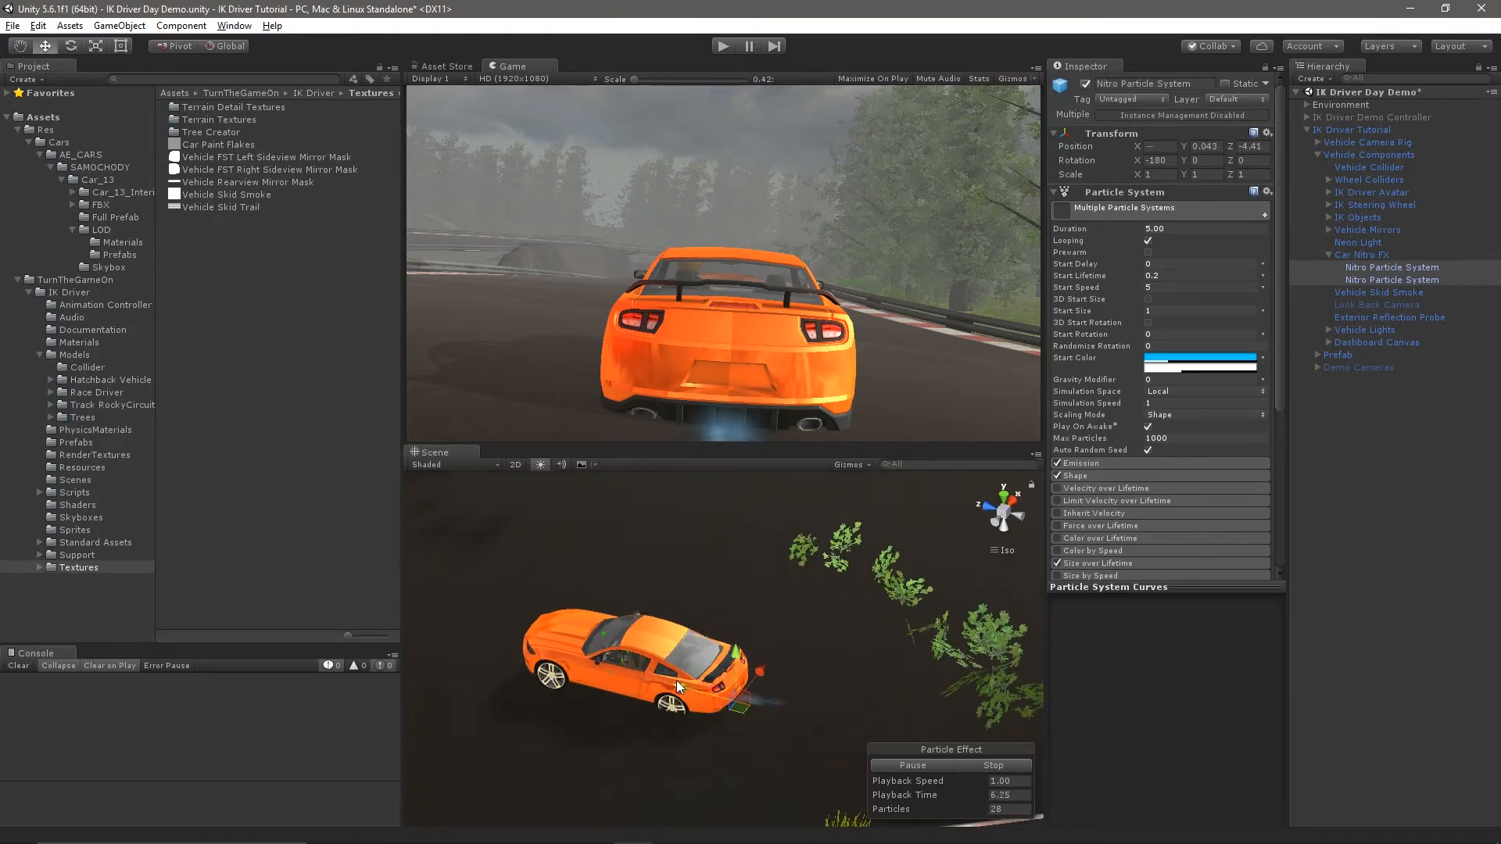
{"action": "left_click_drag", "start_coordinate": [677, 687], "coordinate": [922, 531], "text": "alt"}
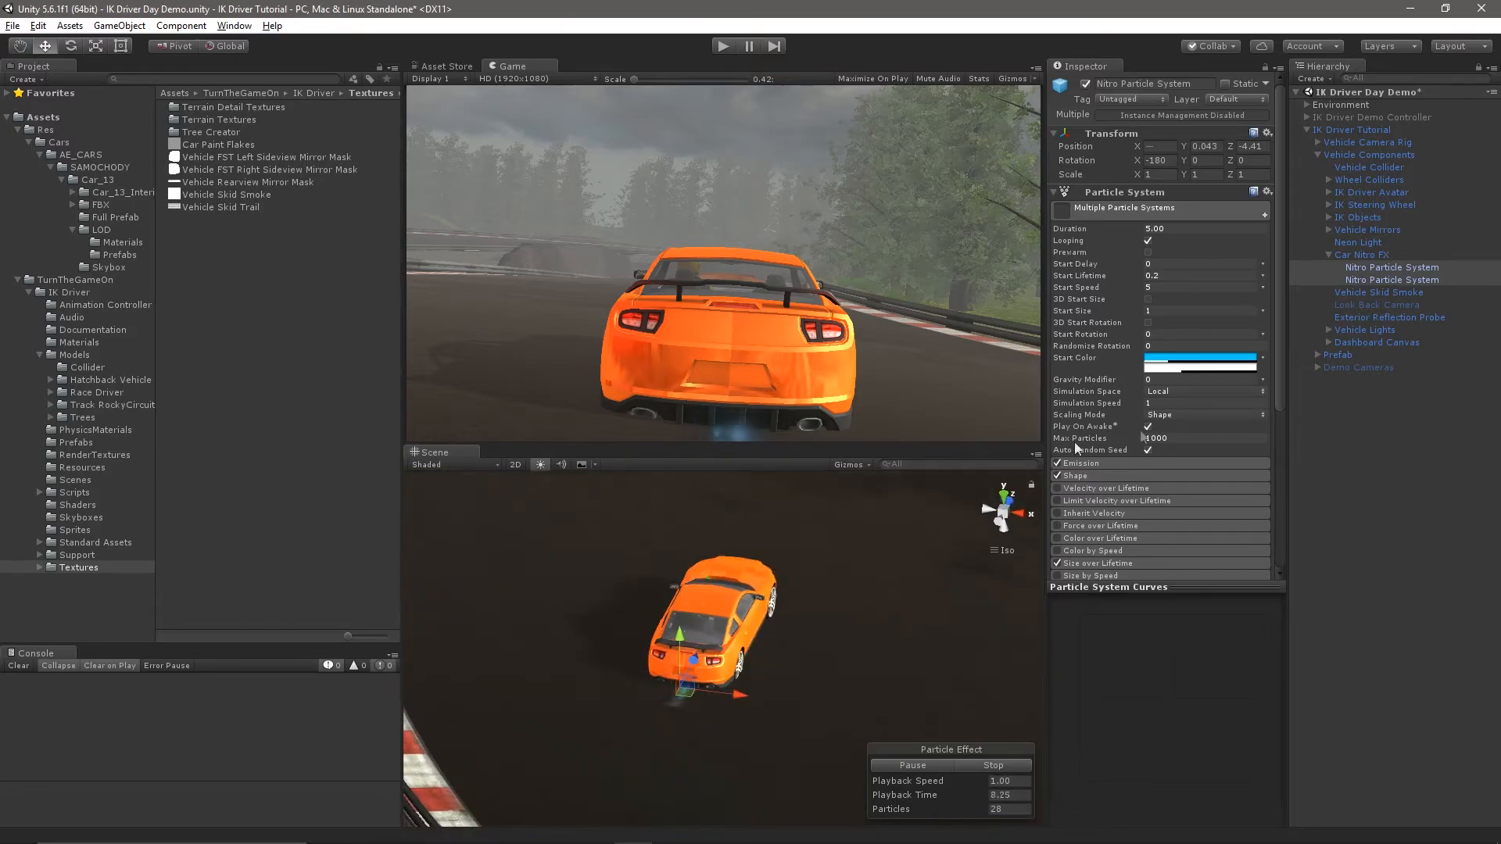
Align the Nitro Particle Systems with the exhaust pipes, the first at about X -0.72 and the second at about X 0.69
{"action": "left_click", "coordinate": [1364, 267]}
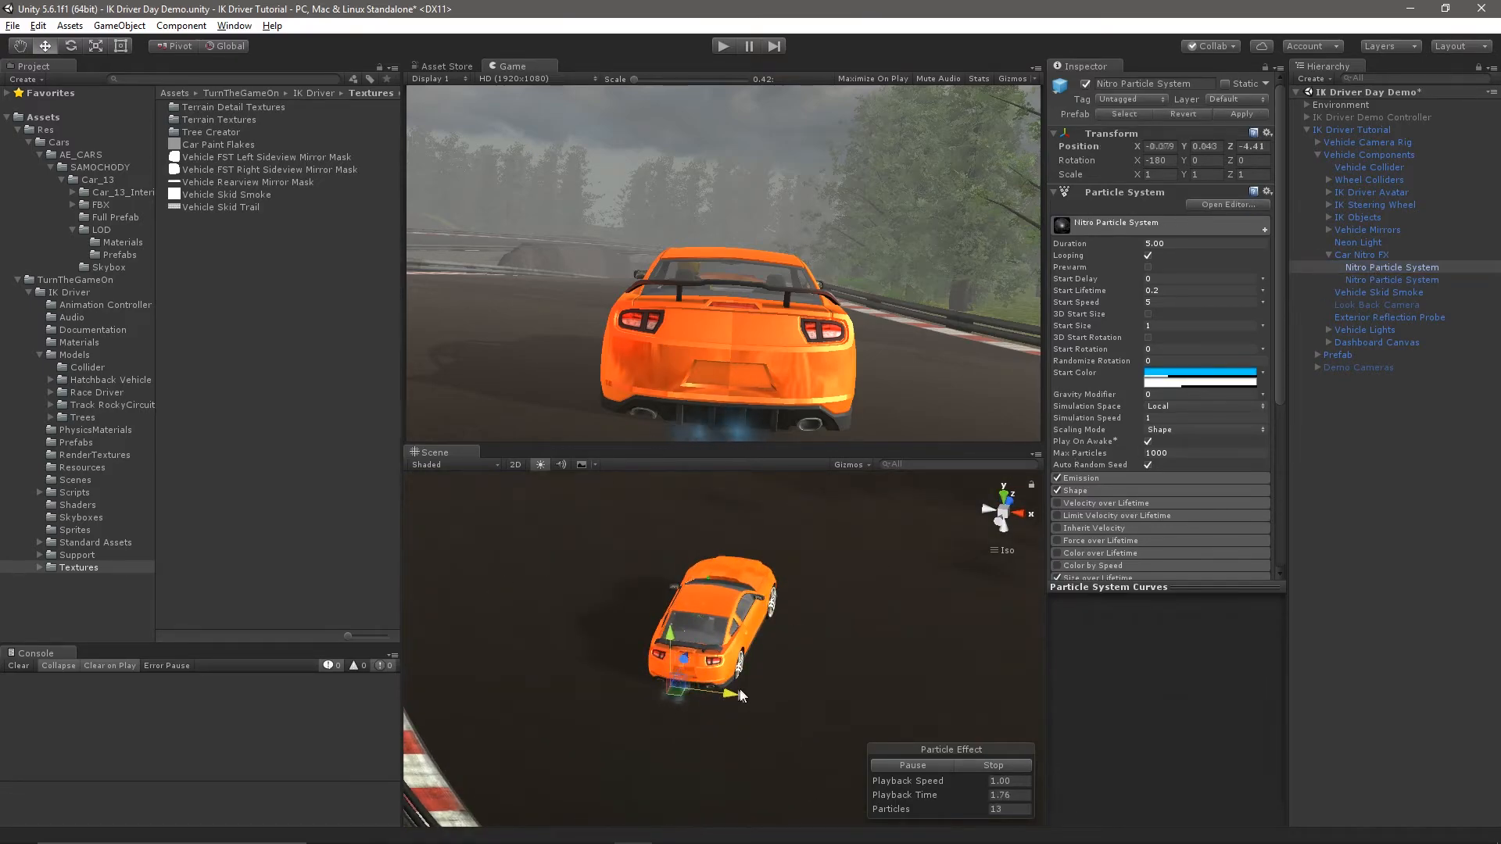
{"action": "left_click_drag", "start_coordinate": [731, 686], "coordinate": [734, 688]}
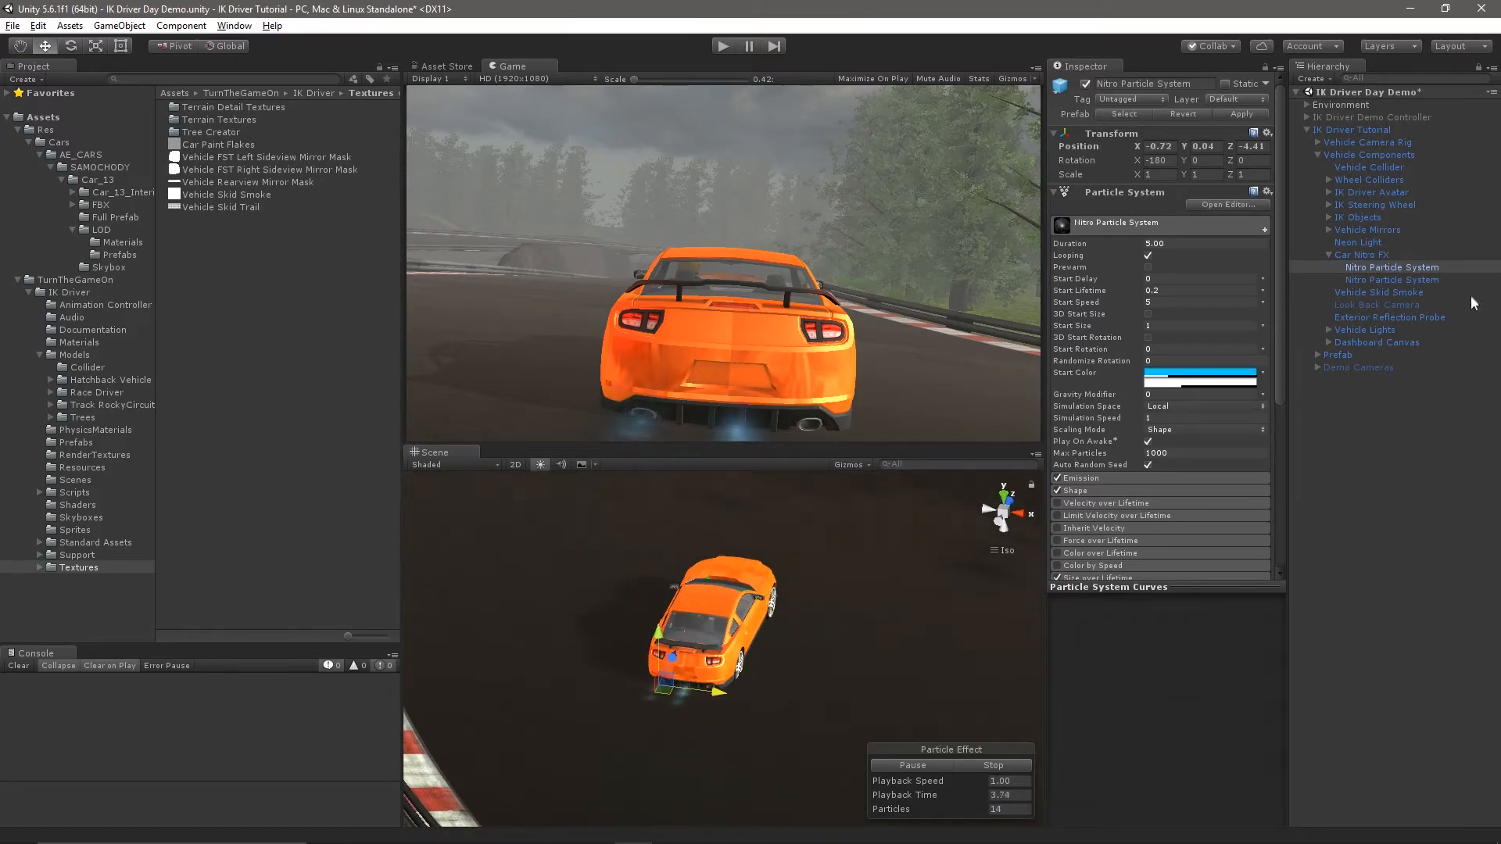
{"action": "left_click", "coordinate": [1423, 282]}
{"action": "left_click_drag", "start_coordinate": [771, 702], "coordinate": [765, 701]}
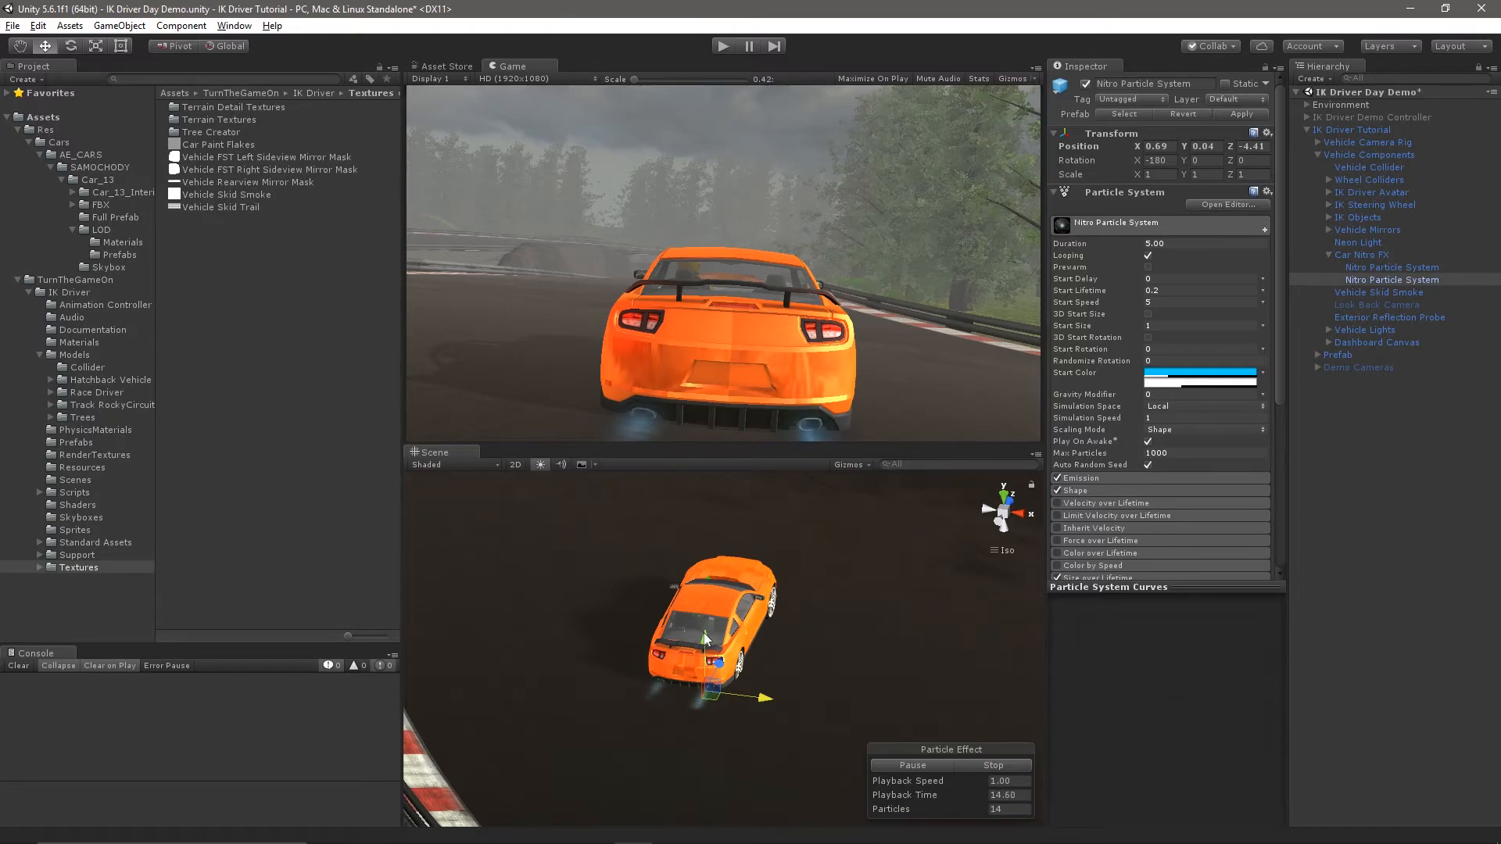
Deactivate Car Nitro FX, view the IK Driver Tutorial root object, and clear the selection
{"action": "left_click", "coordinate": [1364, 256]}
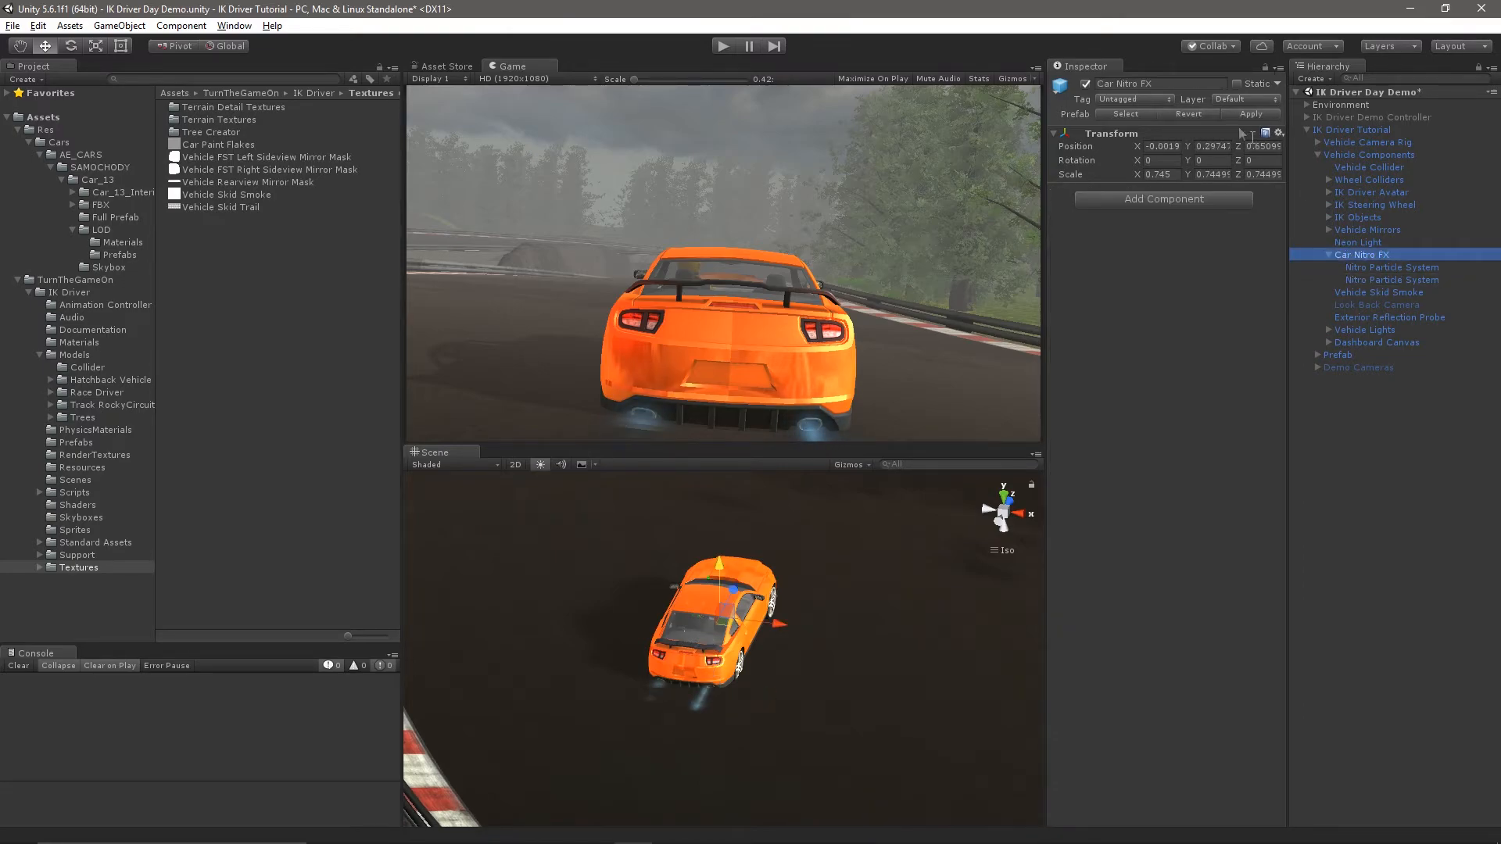
{"action": "left_click", "coordinate": [1086, 83]}
{"action": "left_click", "coordinate": [1346, 129]}
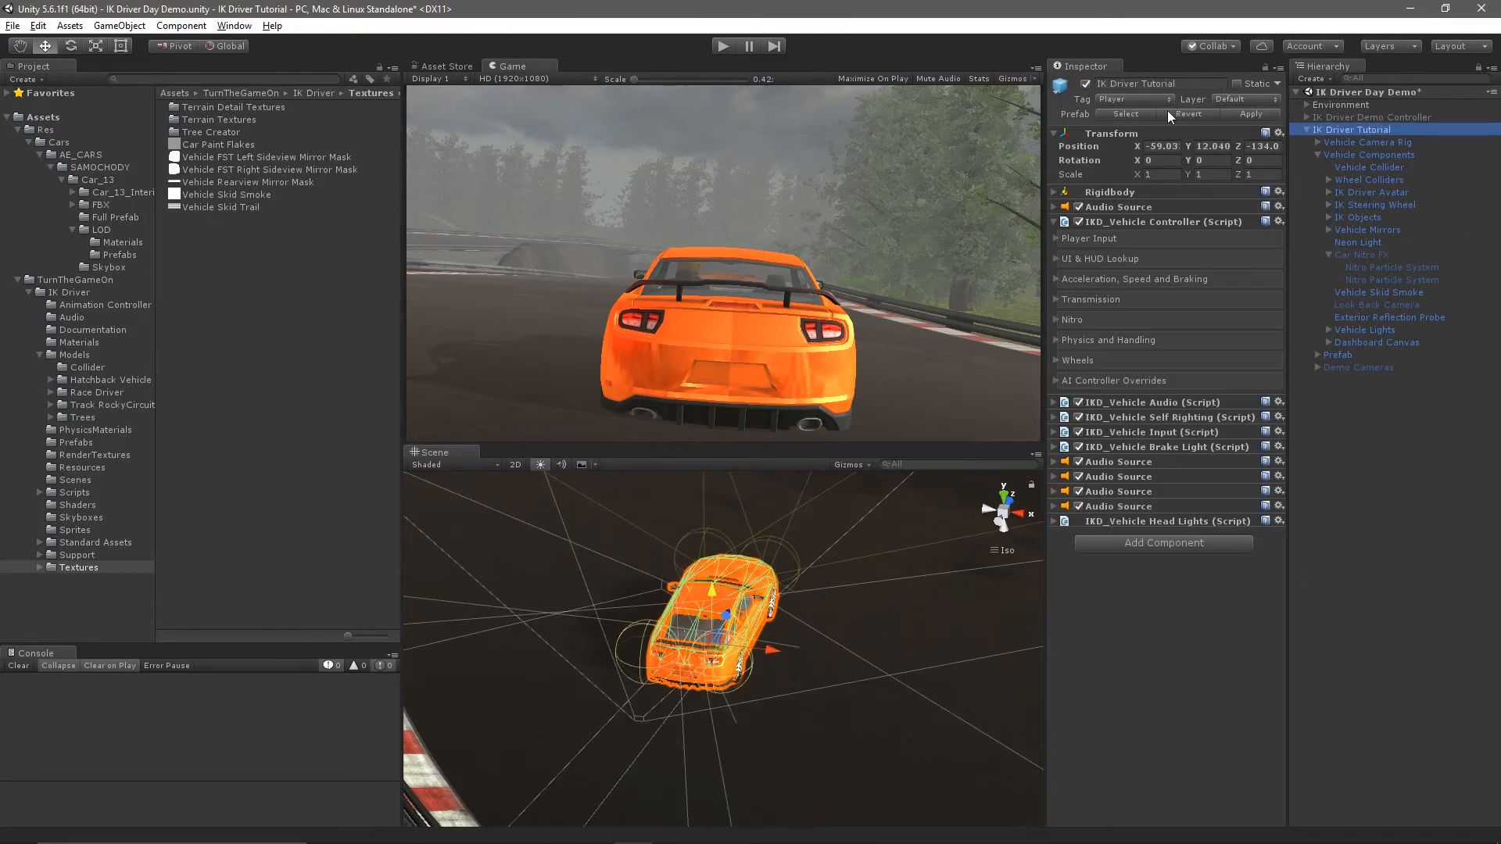
{"action": "left_click", "coordinate": [1390, 470]}
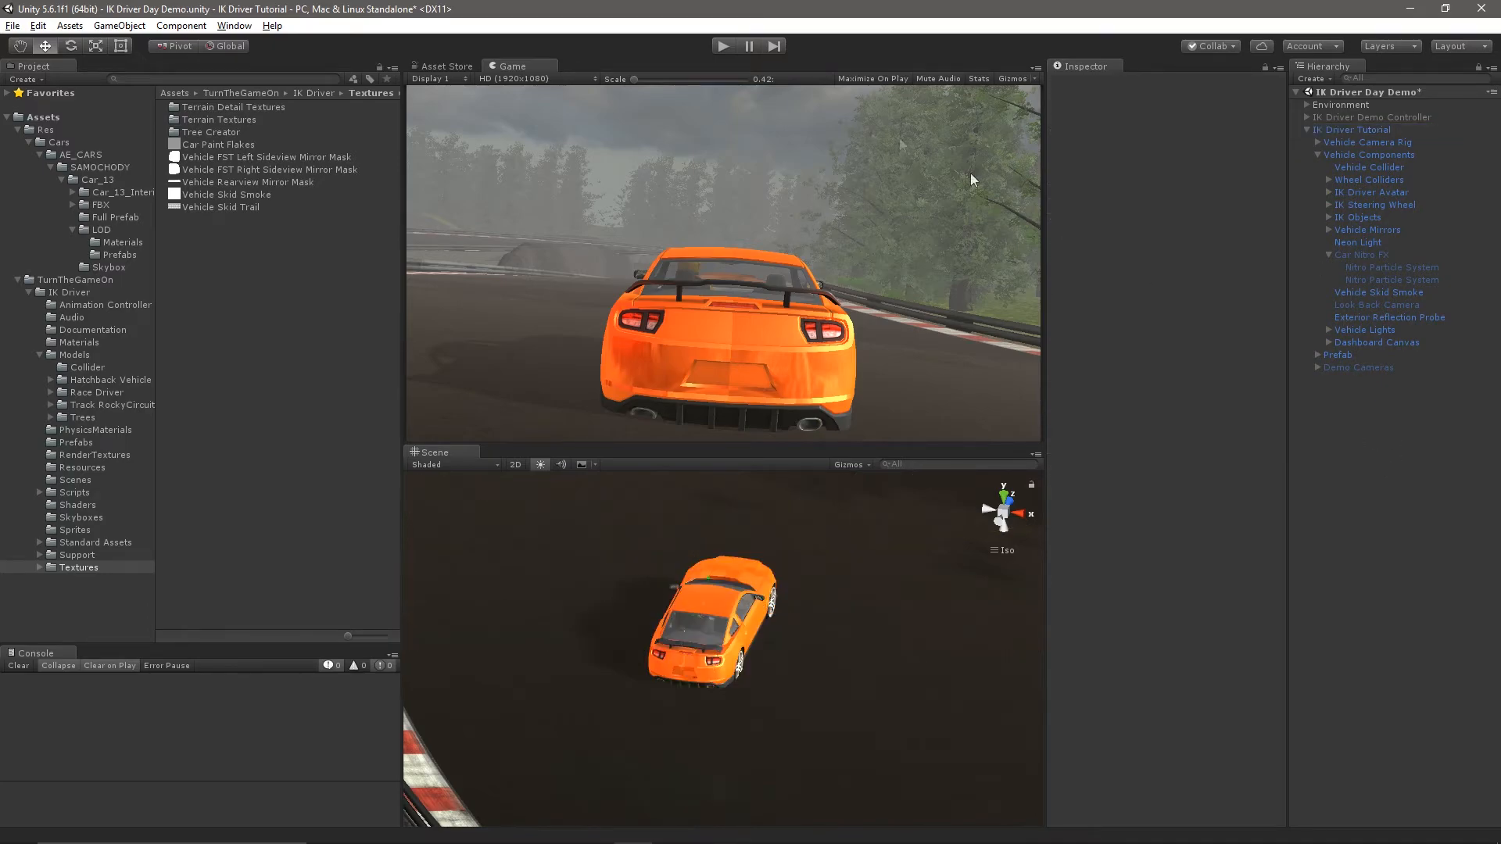
Play the scene, switch between cockpit and chase cameras, and drive and brake the car to check its rear lights
{"action": "left_click", "coordinate": [724, 47]}
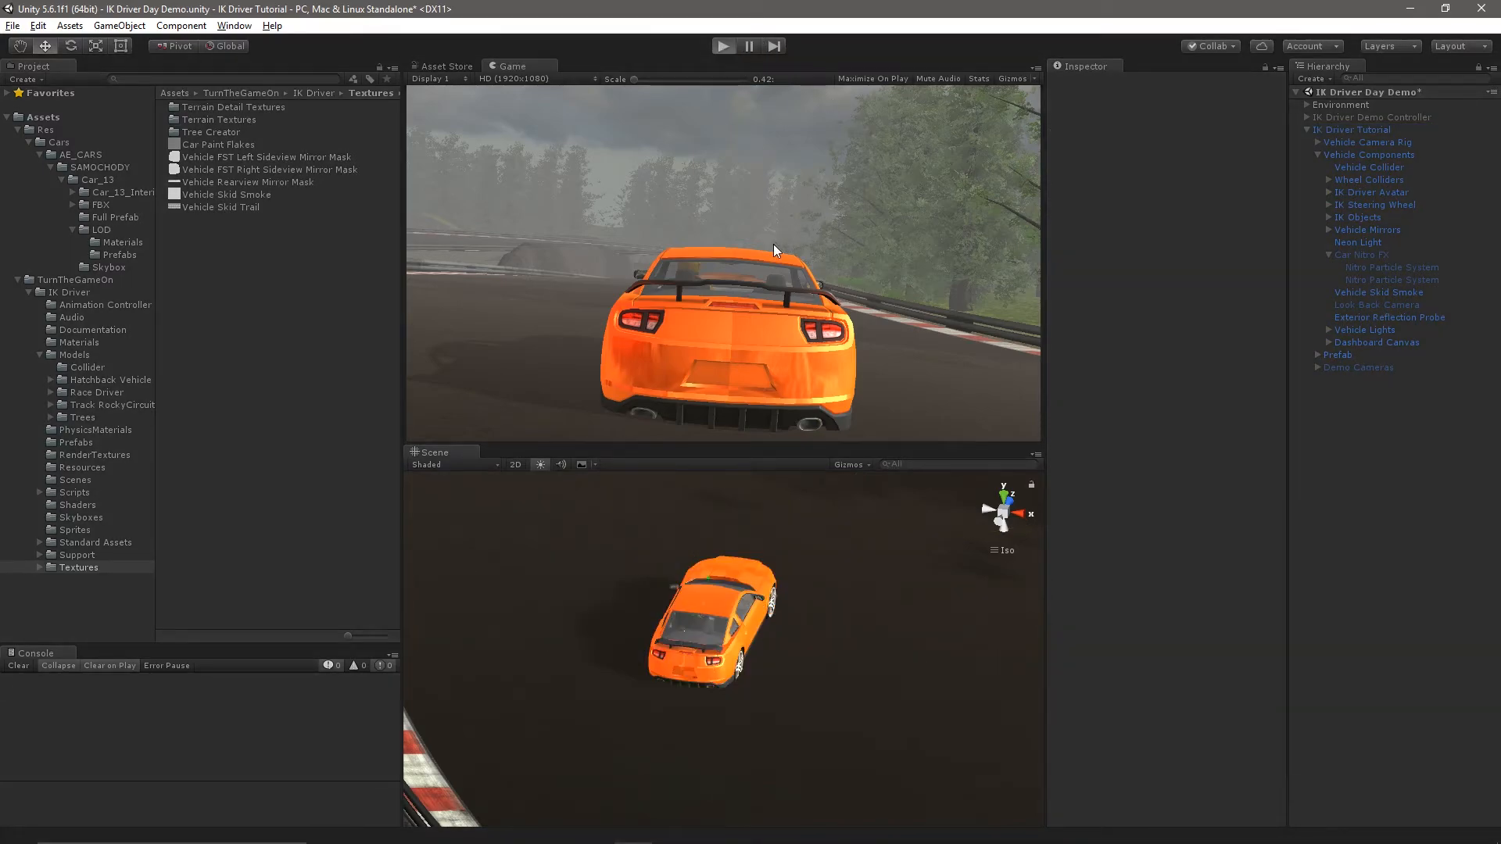
{"action": "key", "text": "c"}
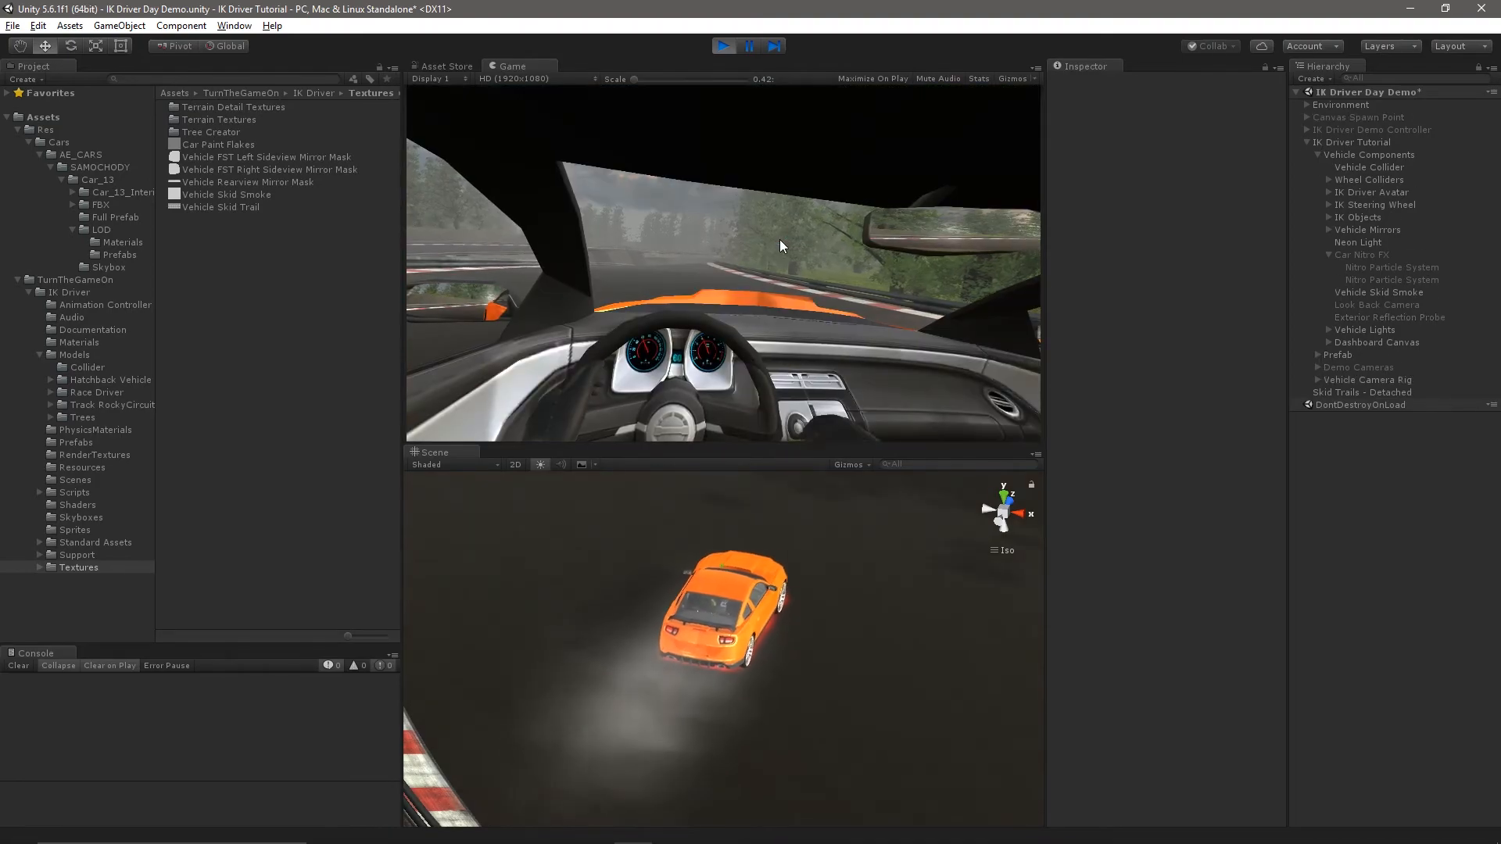
{"action": "key", "text": "c"}
{"action": "key", "text": "shift"}
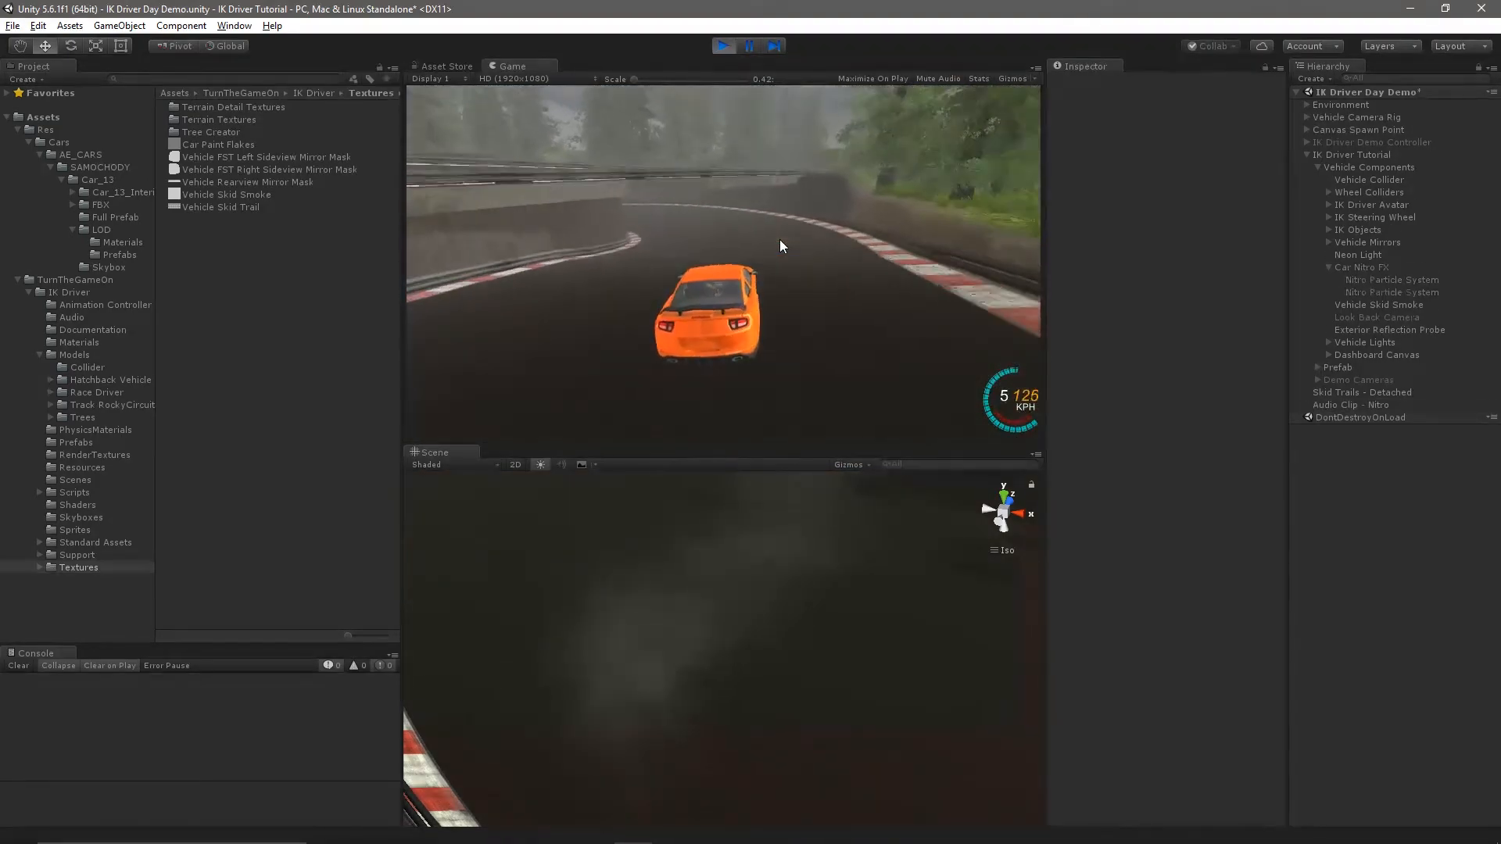
{"action": "key", "text": "a"}
{"action": "key", "text": "s"}
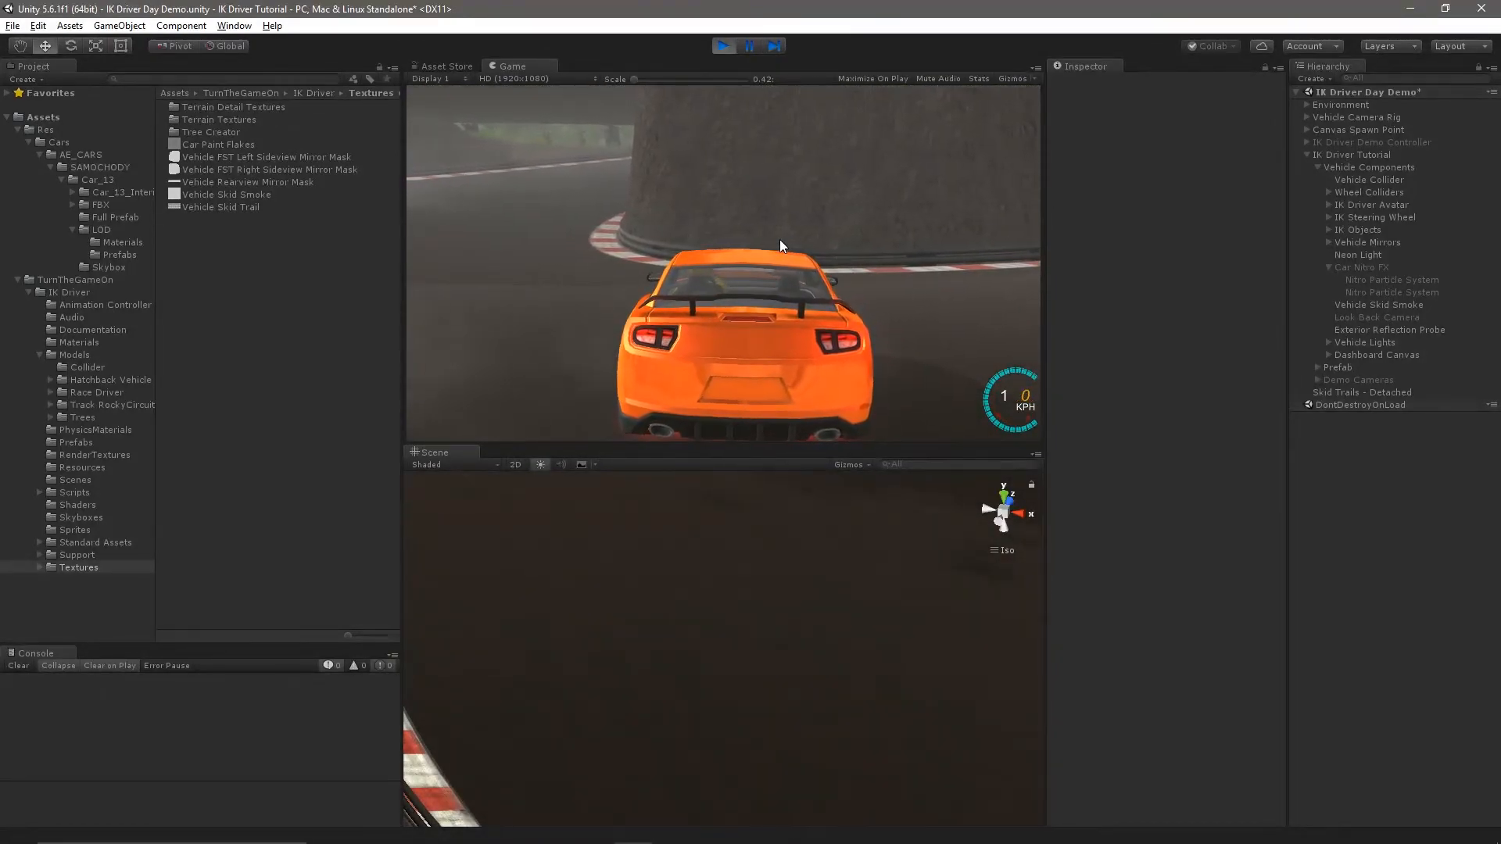
{"action": "key", "text": "s"}
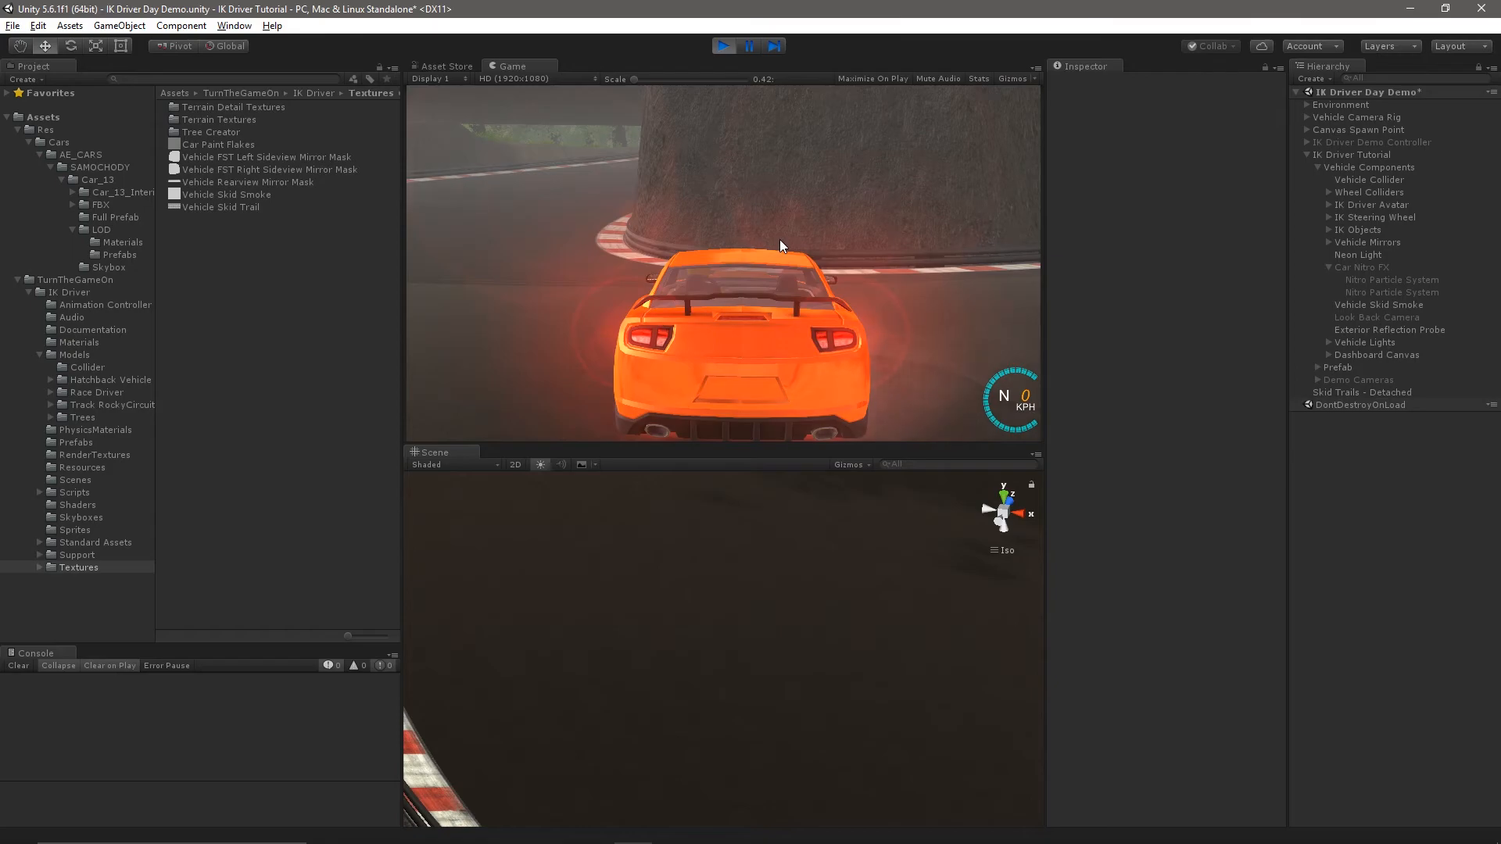
{"action": "key", "text": "s"}
Drive the car along the track with nitro to check the exhaust effects, and test braking and reversing
{"action": "key", "text": "w"}
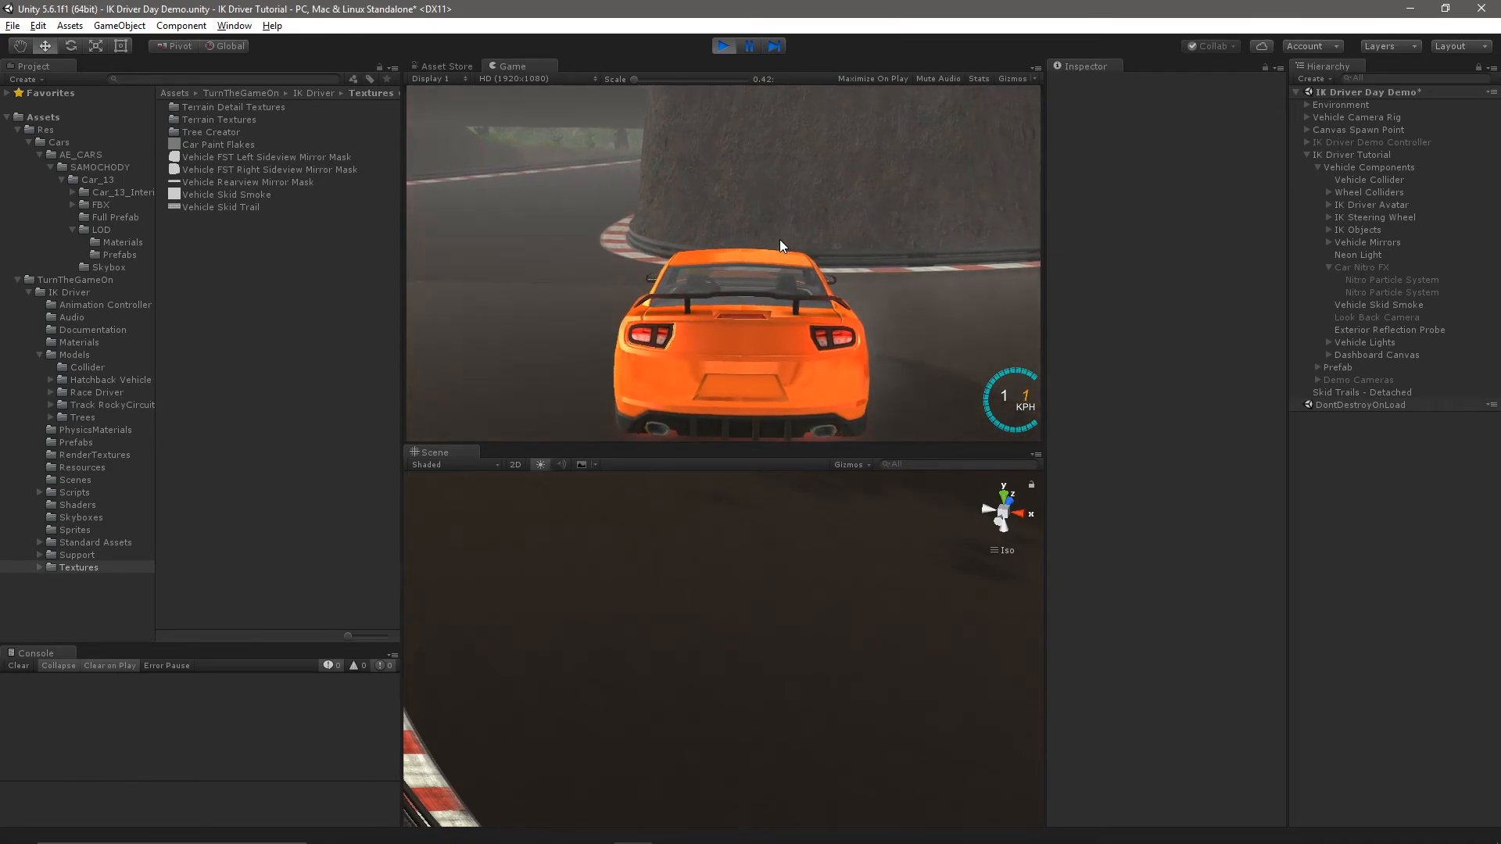
{"action": "key", "text": "a"}
{"action": "key", "text": "shift"}
{"action": "key", "text": "d"}
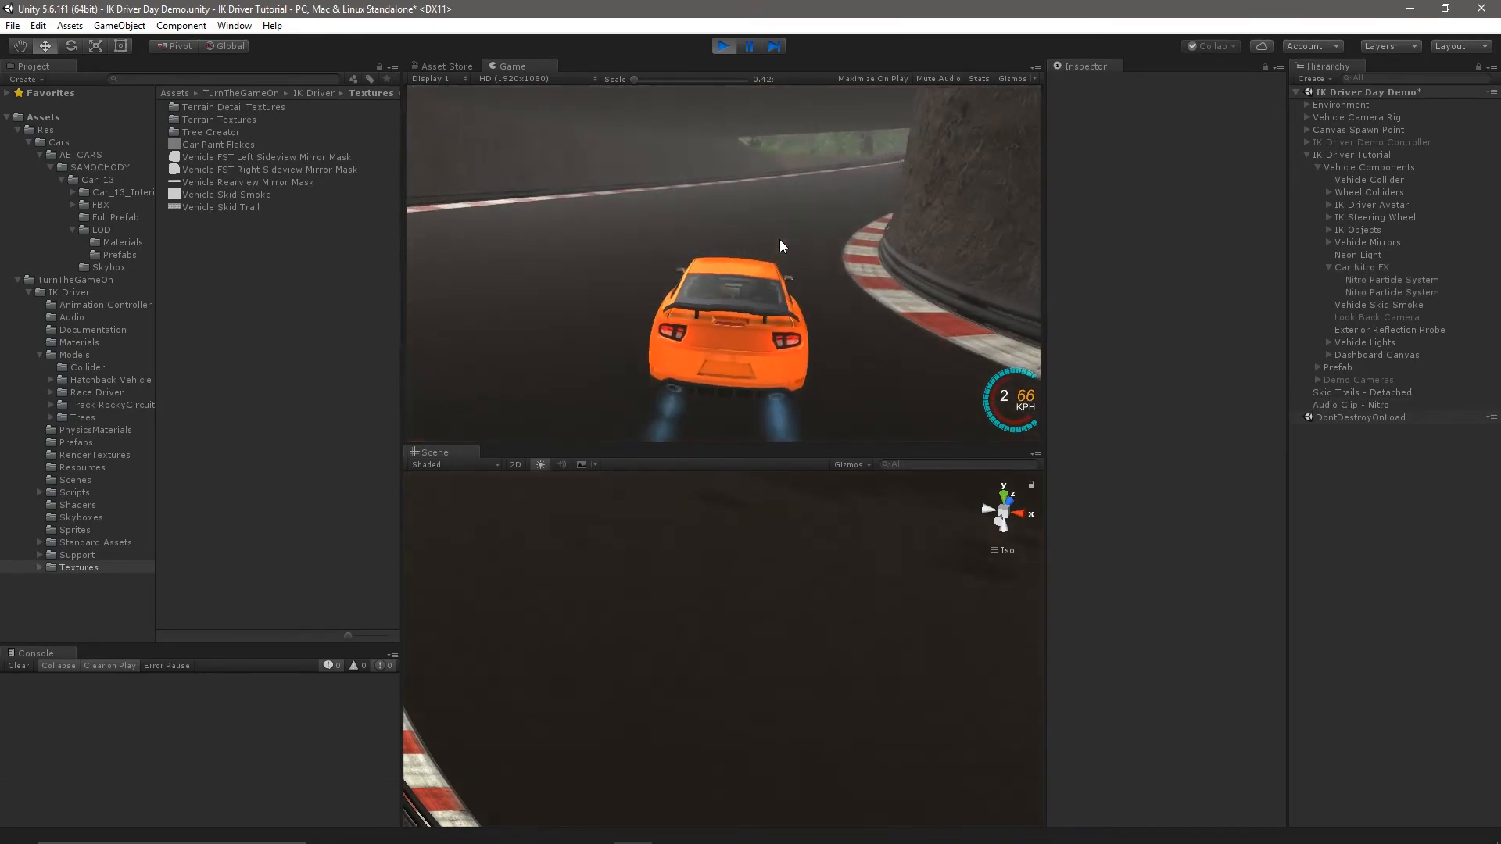
{"action": "key", "text": "a"}
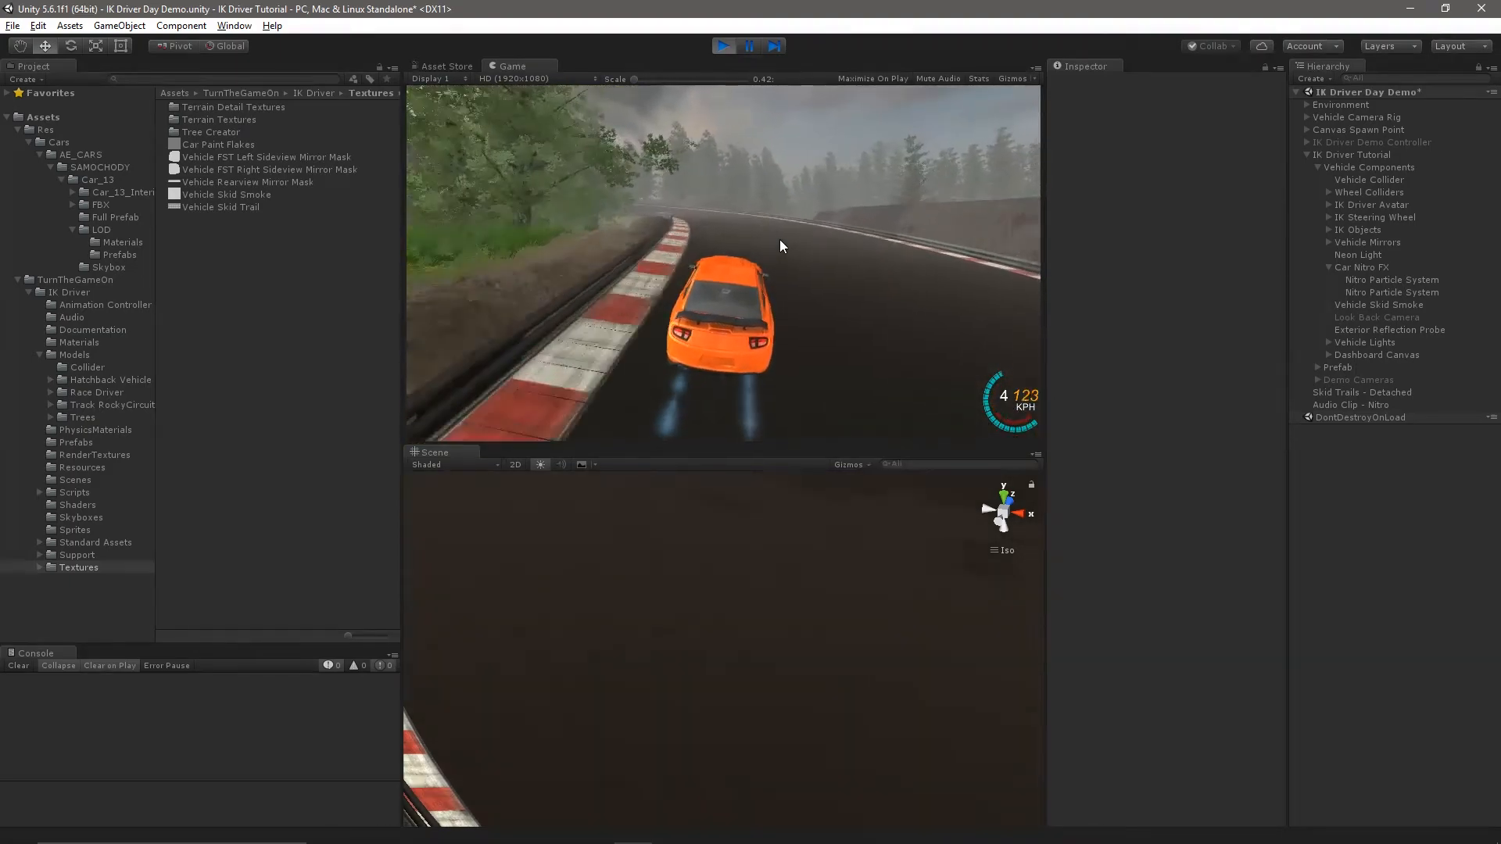
{"action": "key", "text": "s"}
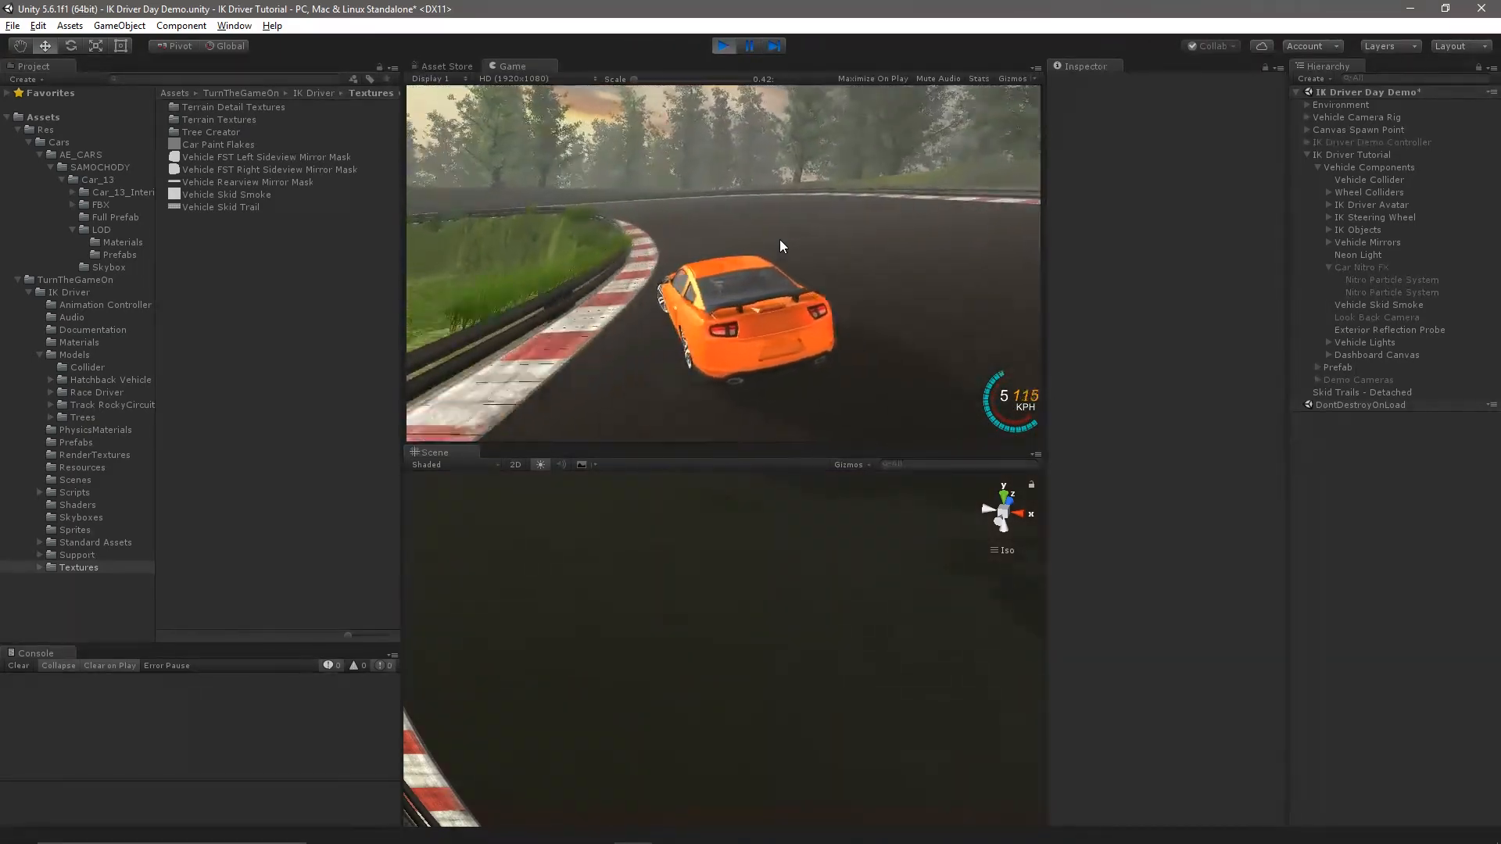
{"action": "key", "text": "w"}
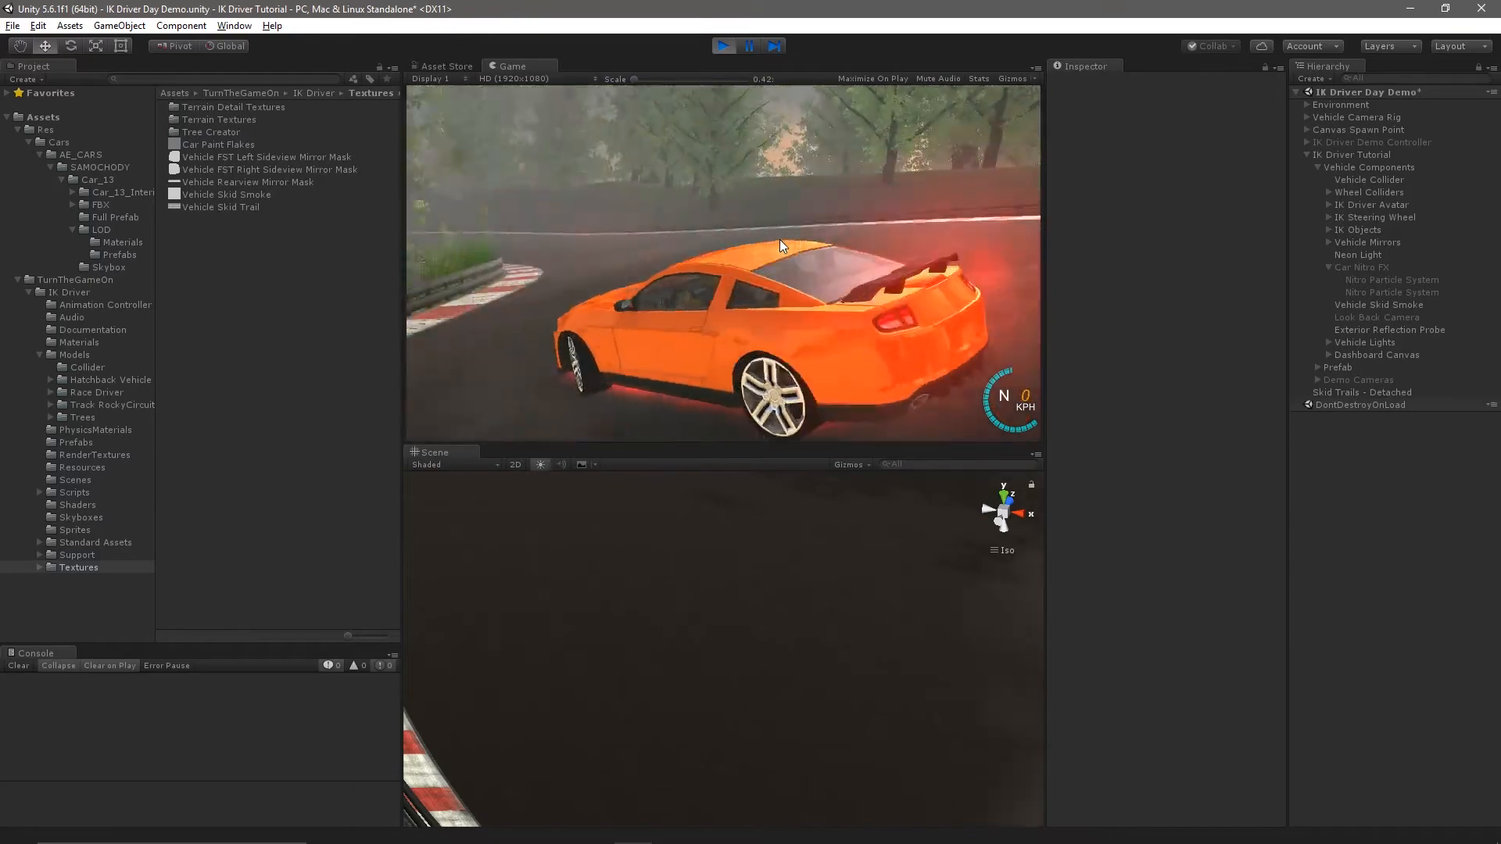
{"action": "key", "text": "s"}
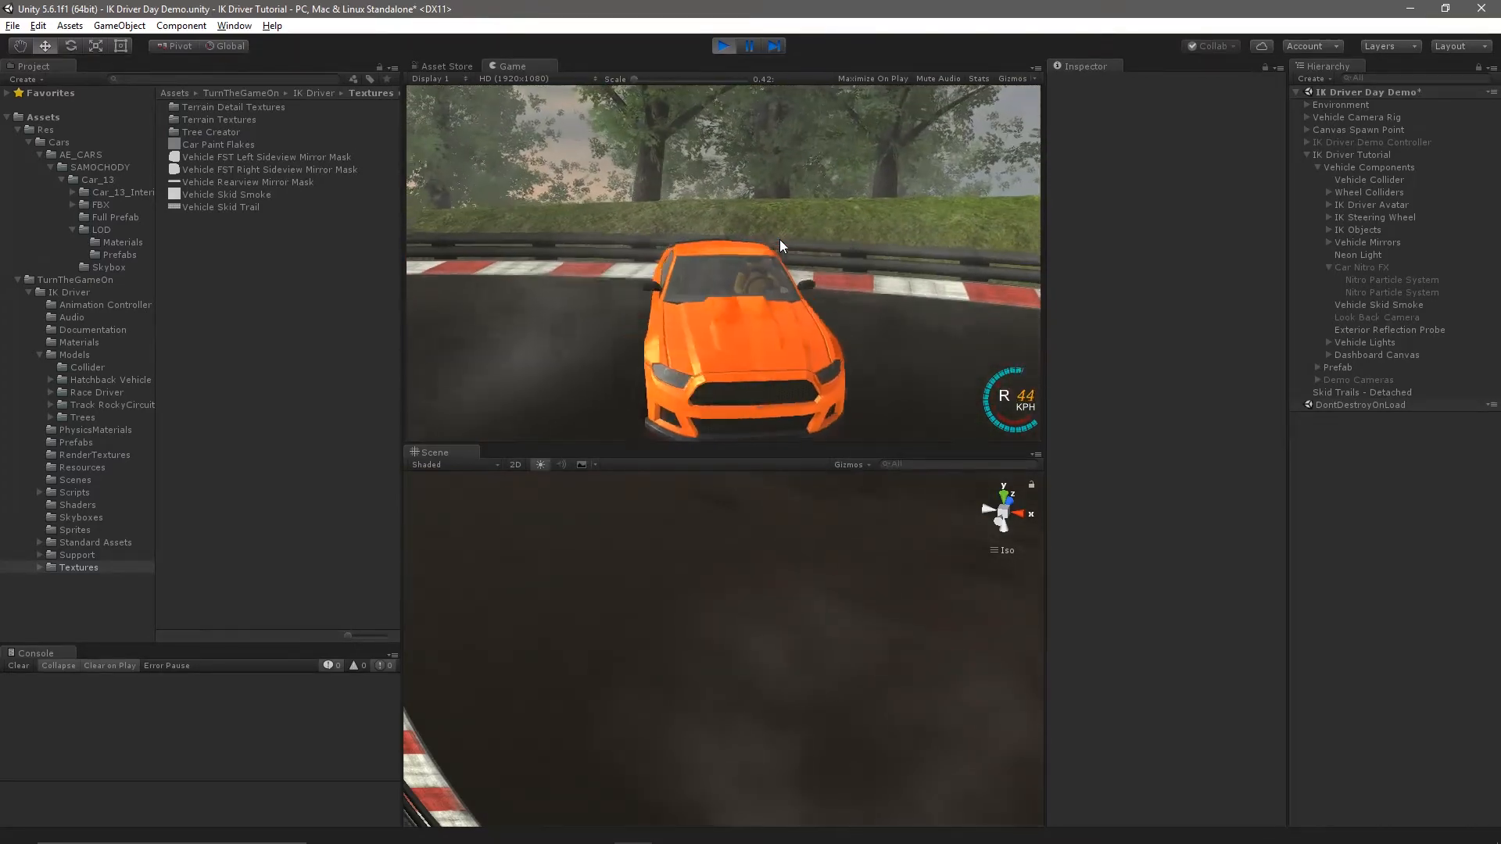
Drive the car forward and steer it through the track's curves to test acceleration and handling
{"action": "key", "text": "w"}
{"action": "key", "text": "d"}
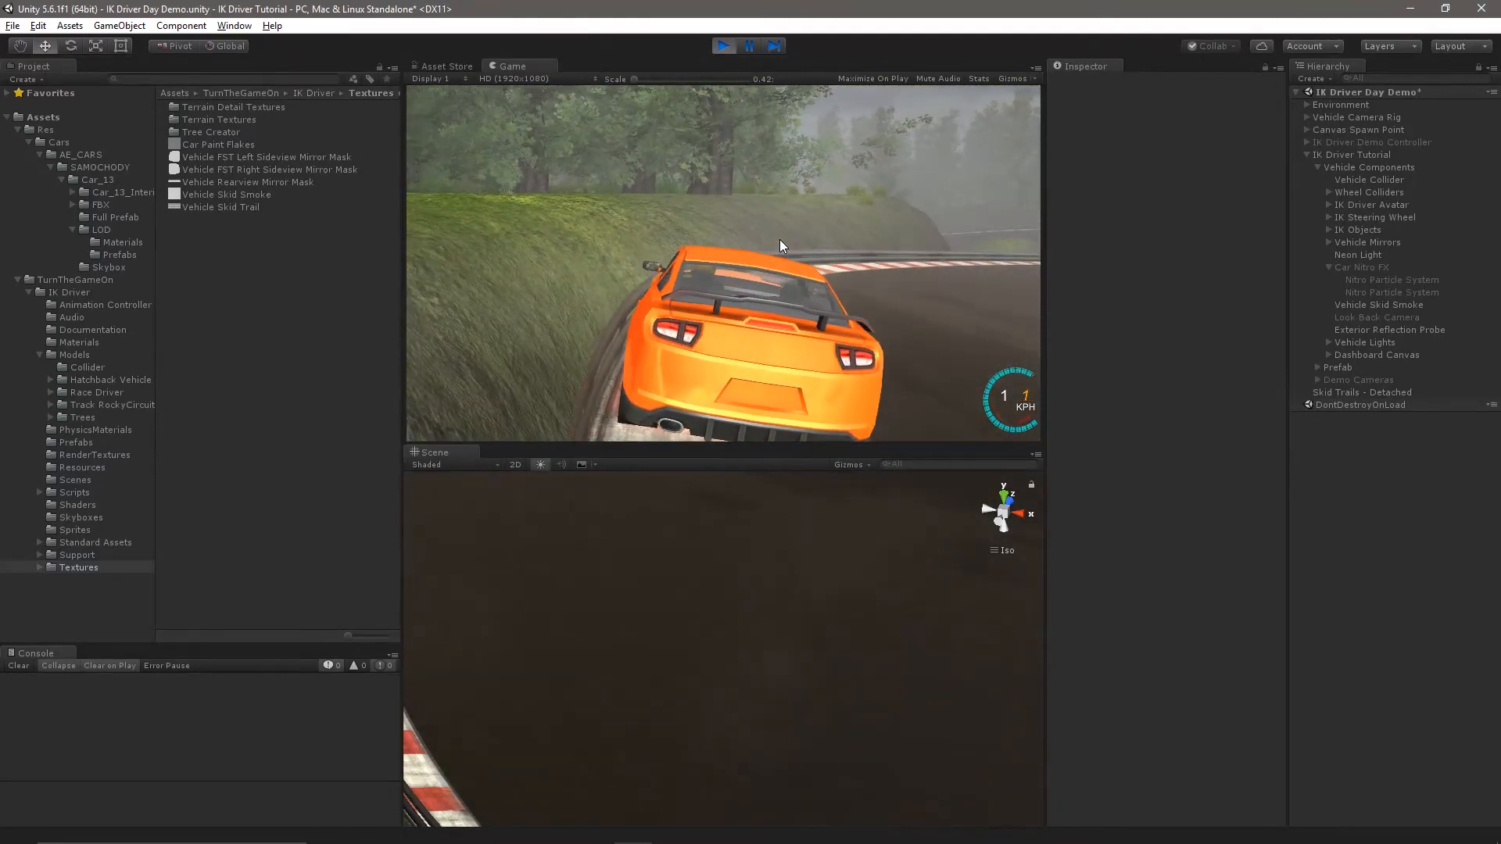
{"action": "key", "text": "w"}
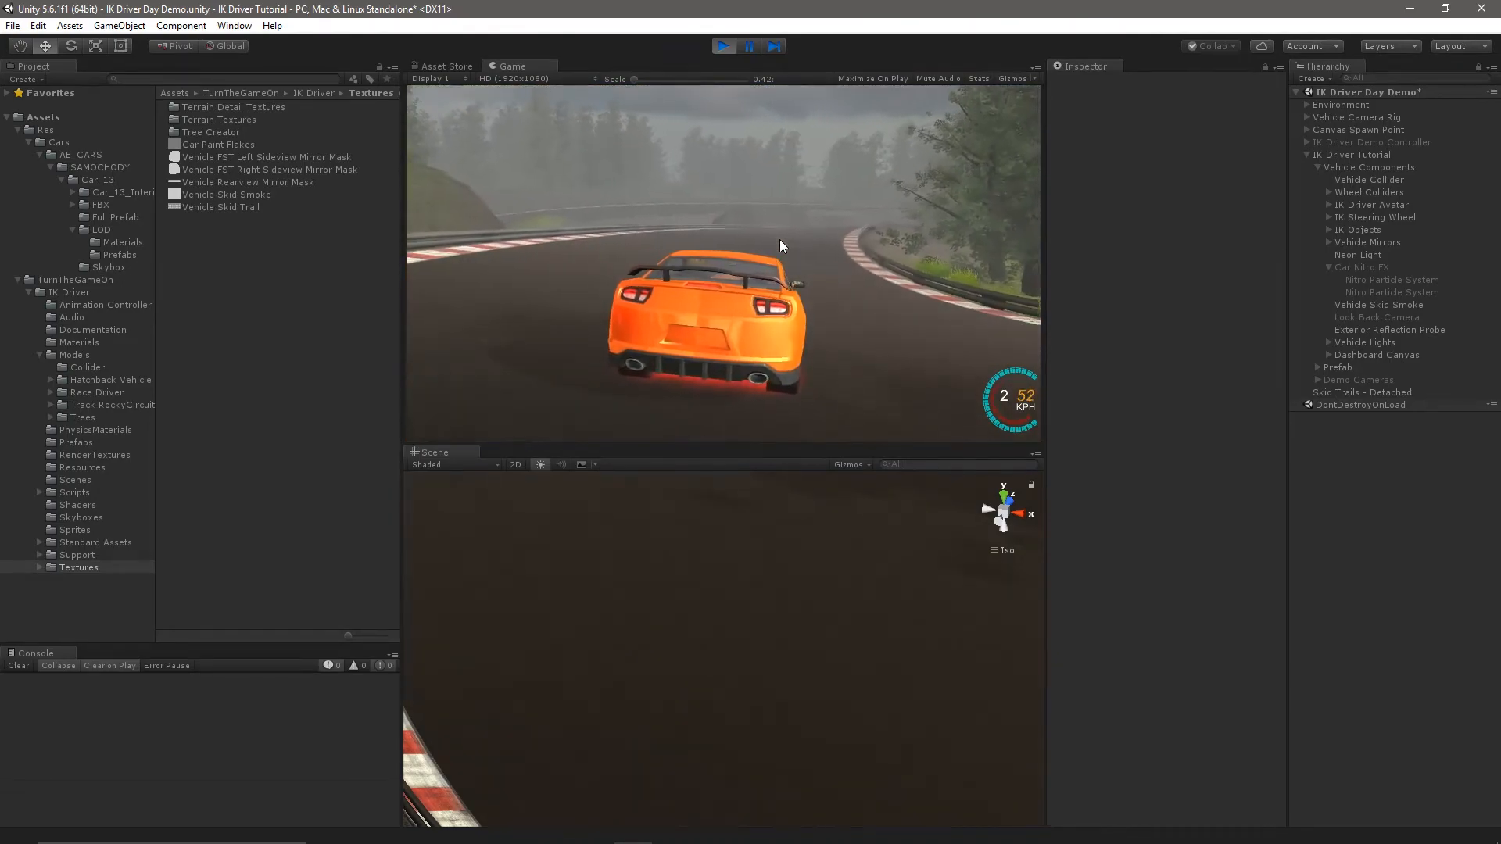
{"action": "key", "text": "w"}
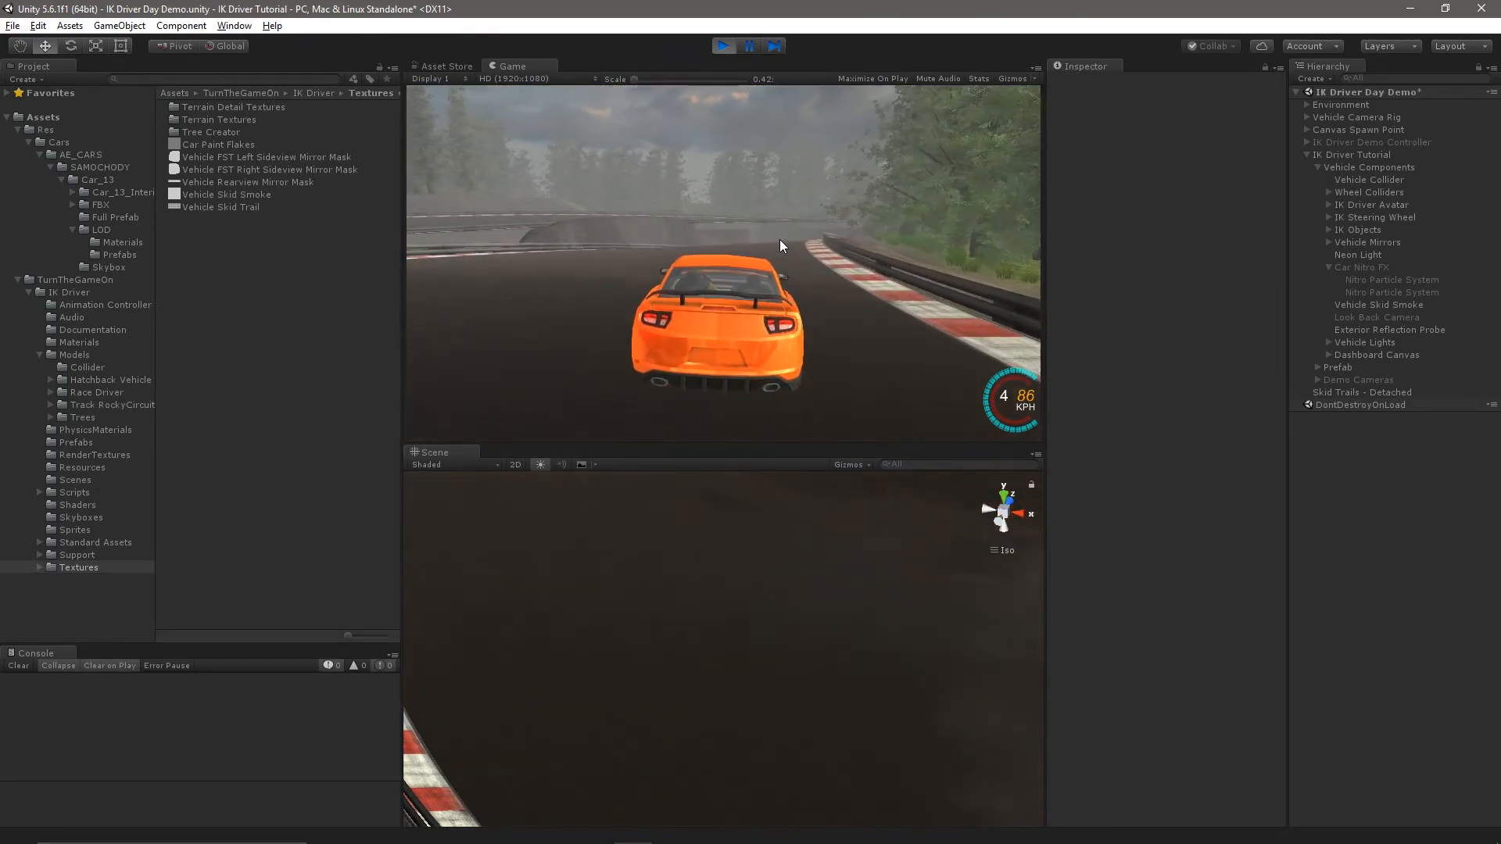
{"action": "key", "text": "a"}
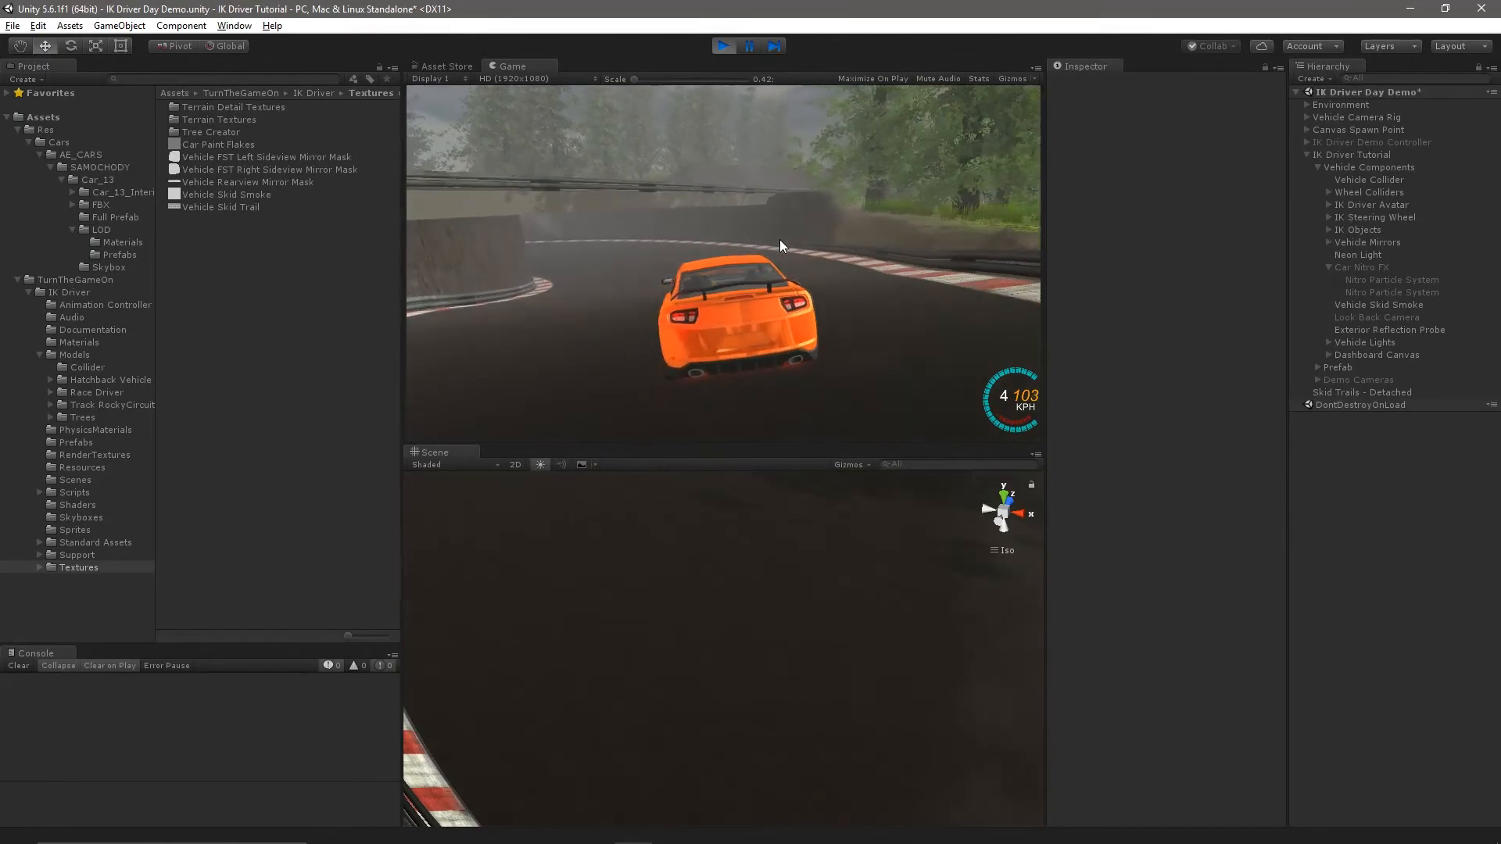
{"action": "key", "text": "a"}
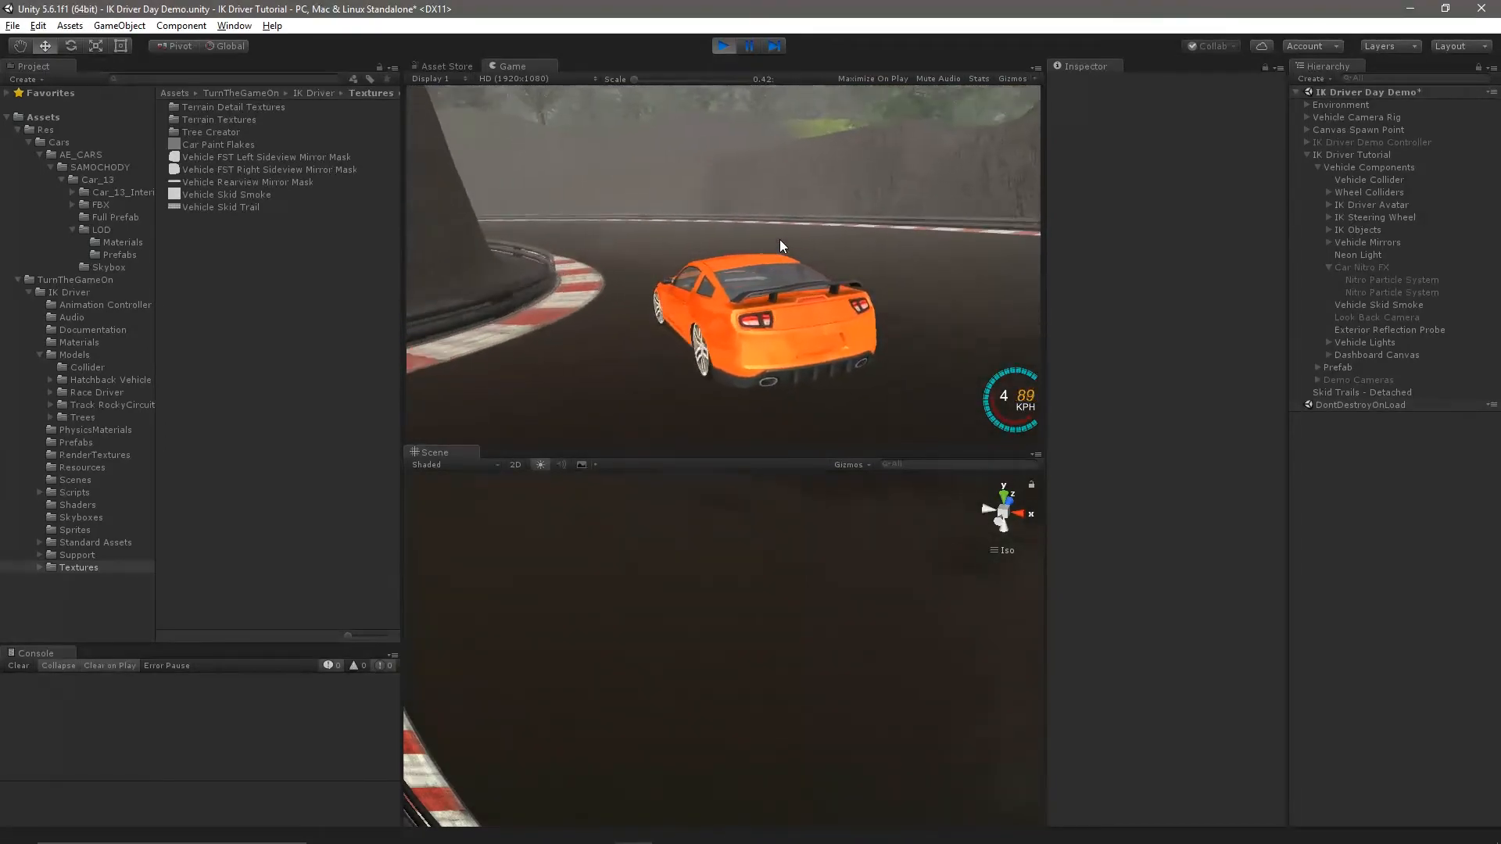
Boost the car with nitro out of the bend and steer along the track to check the exhaust effects
{"action": "key", "text": "shift"}
{"action": "key", "text": "w"}
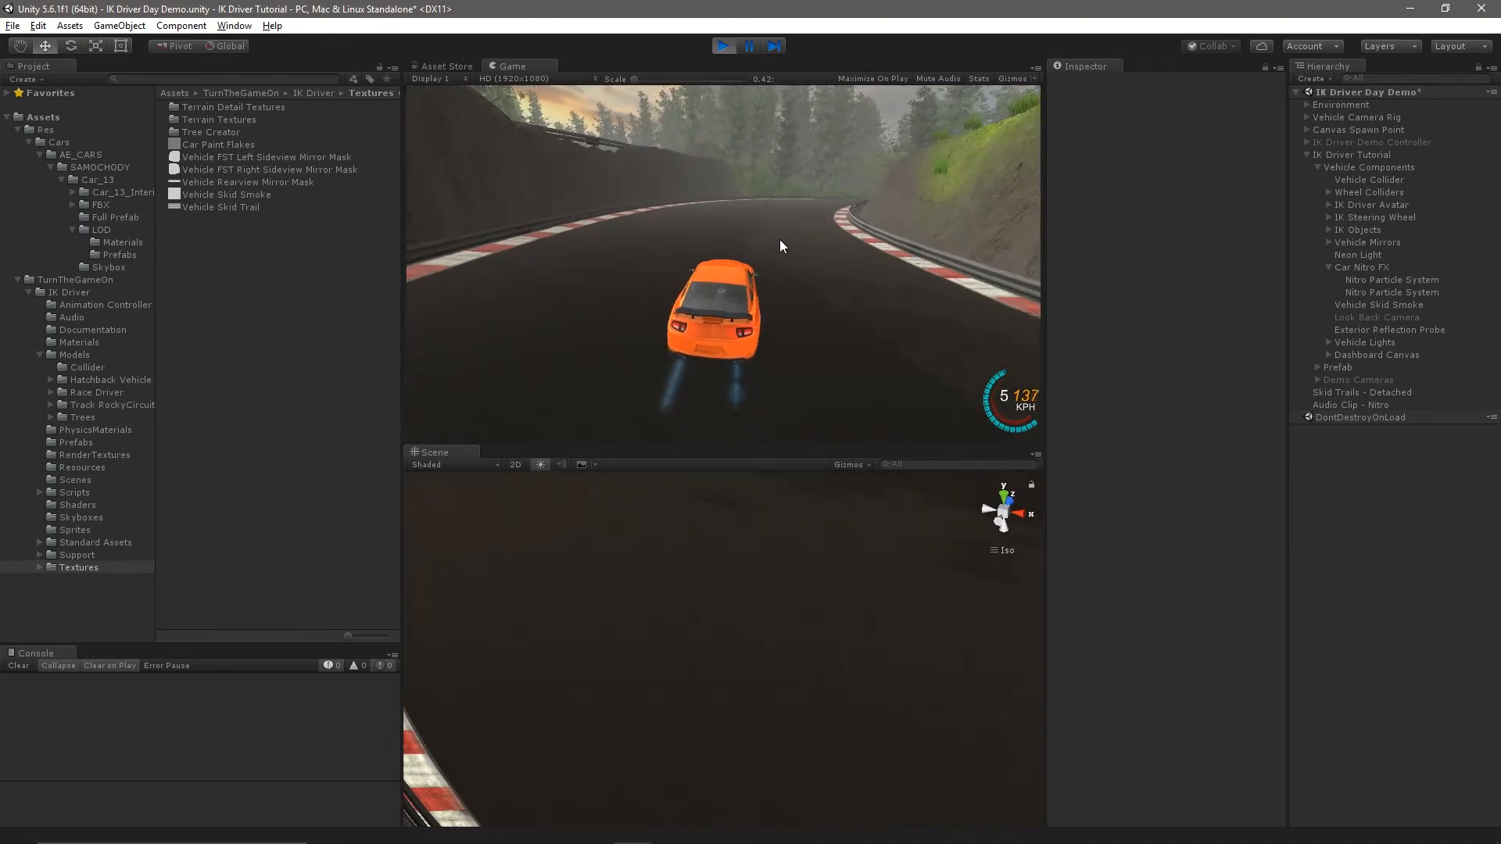
{"action": "key", "text": "d"}
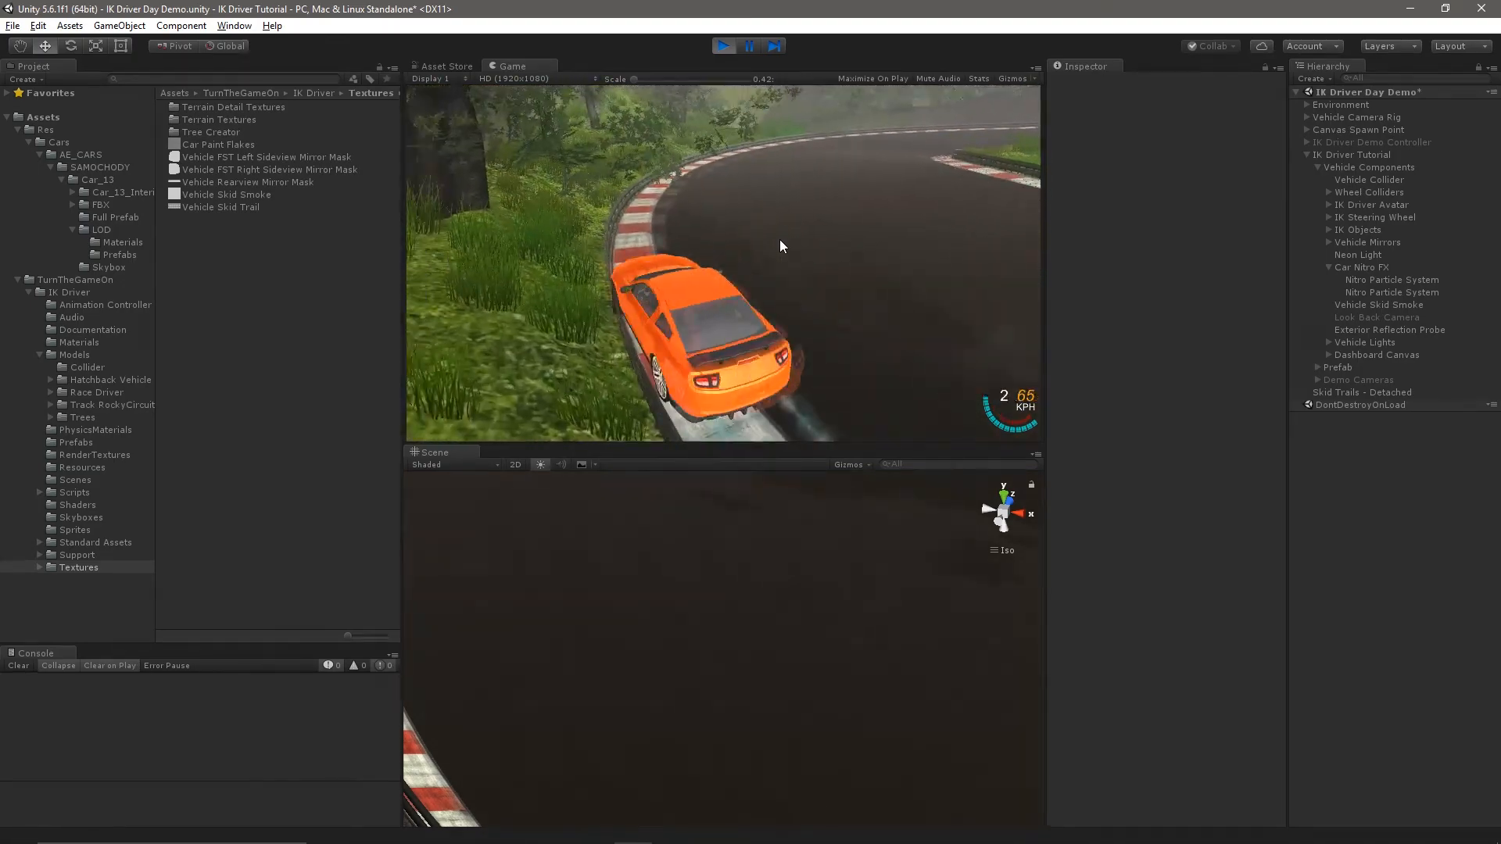
{"action": "key", "text": "a"}
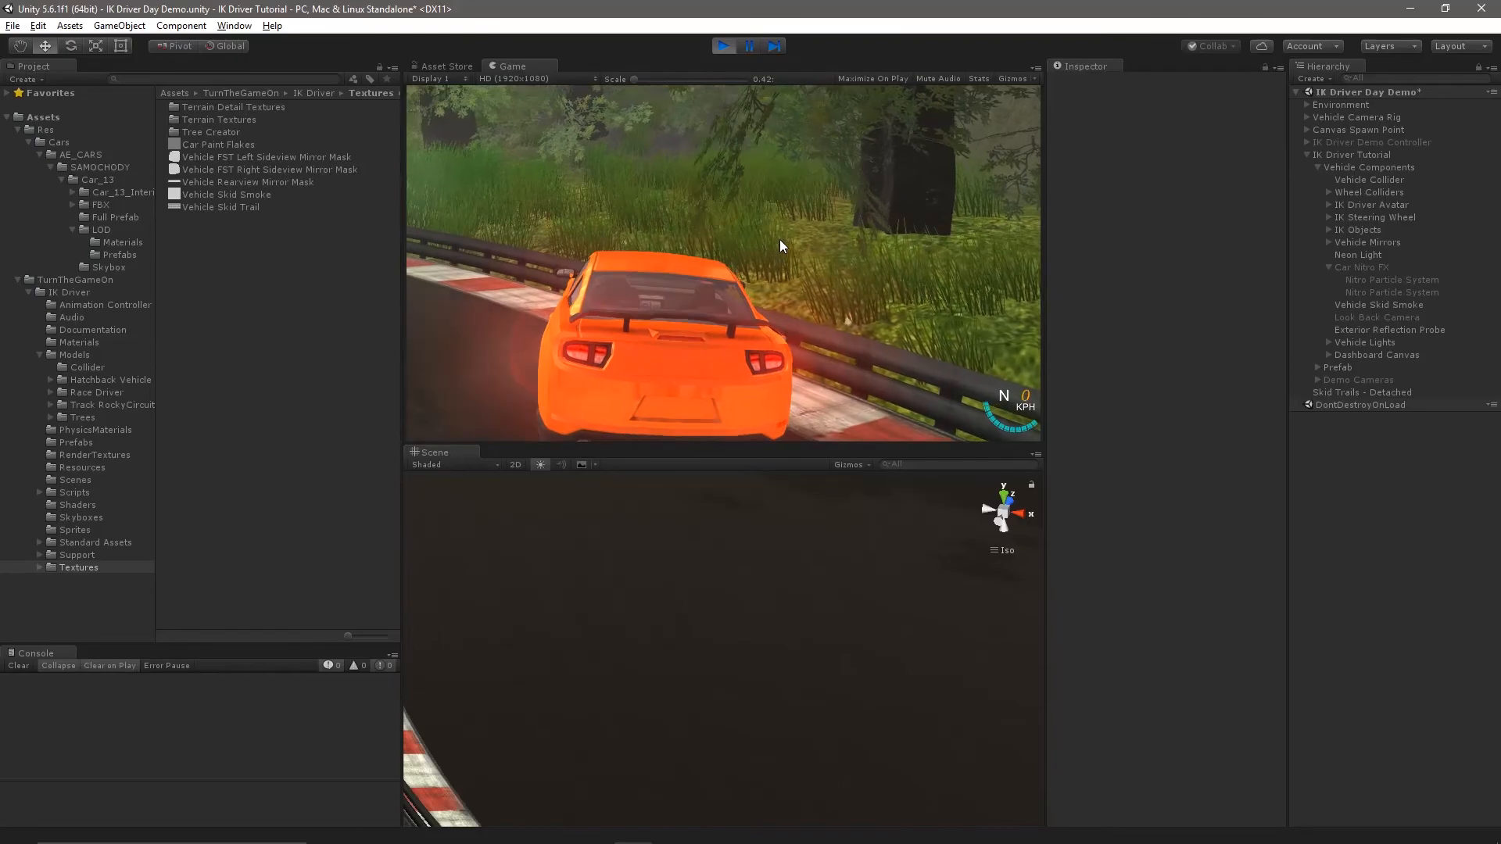
Back the car away from the barrier and return to forward drive to test the brake lights and reversing
{"action": "key", "text": "s"}
{"action": "key", "text": "s"}
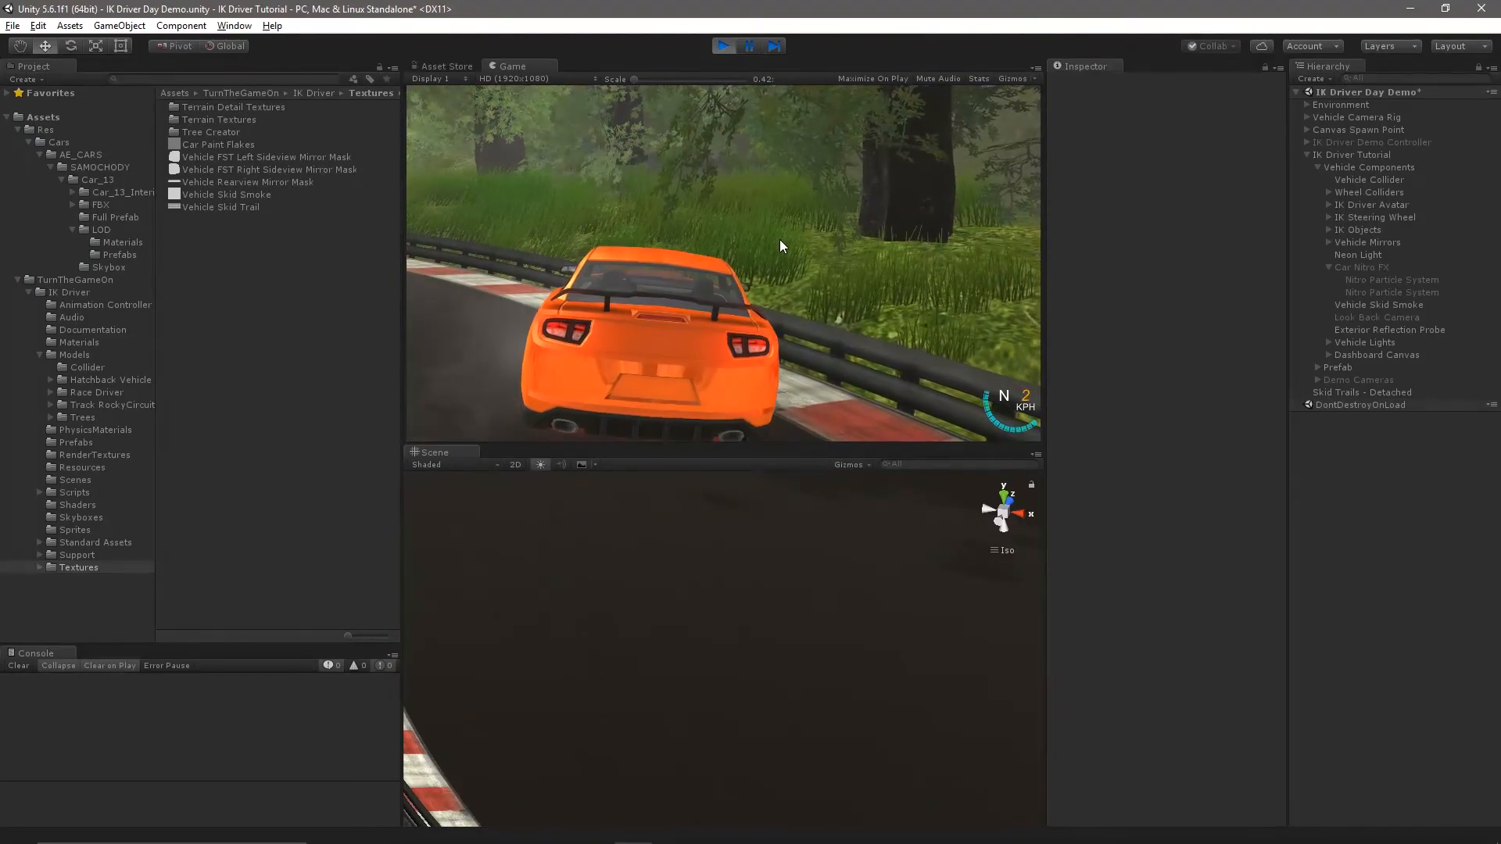
{"action": "key", "text": "w"}
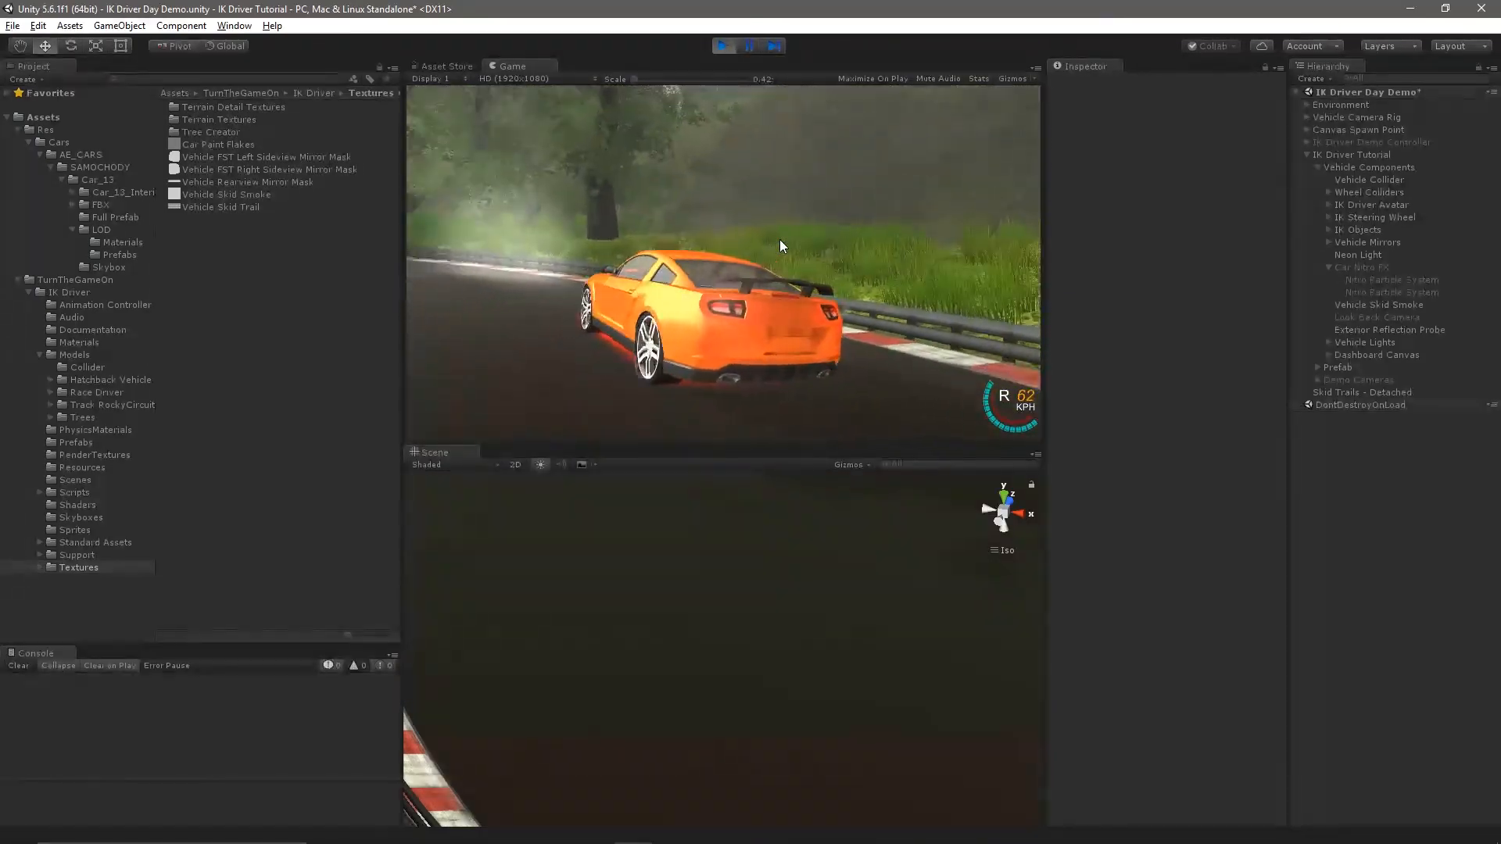
{"action": "key", "text": "w"}
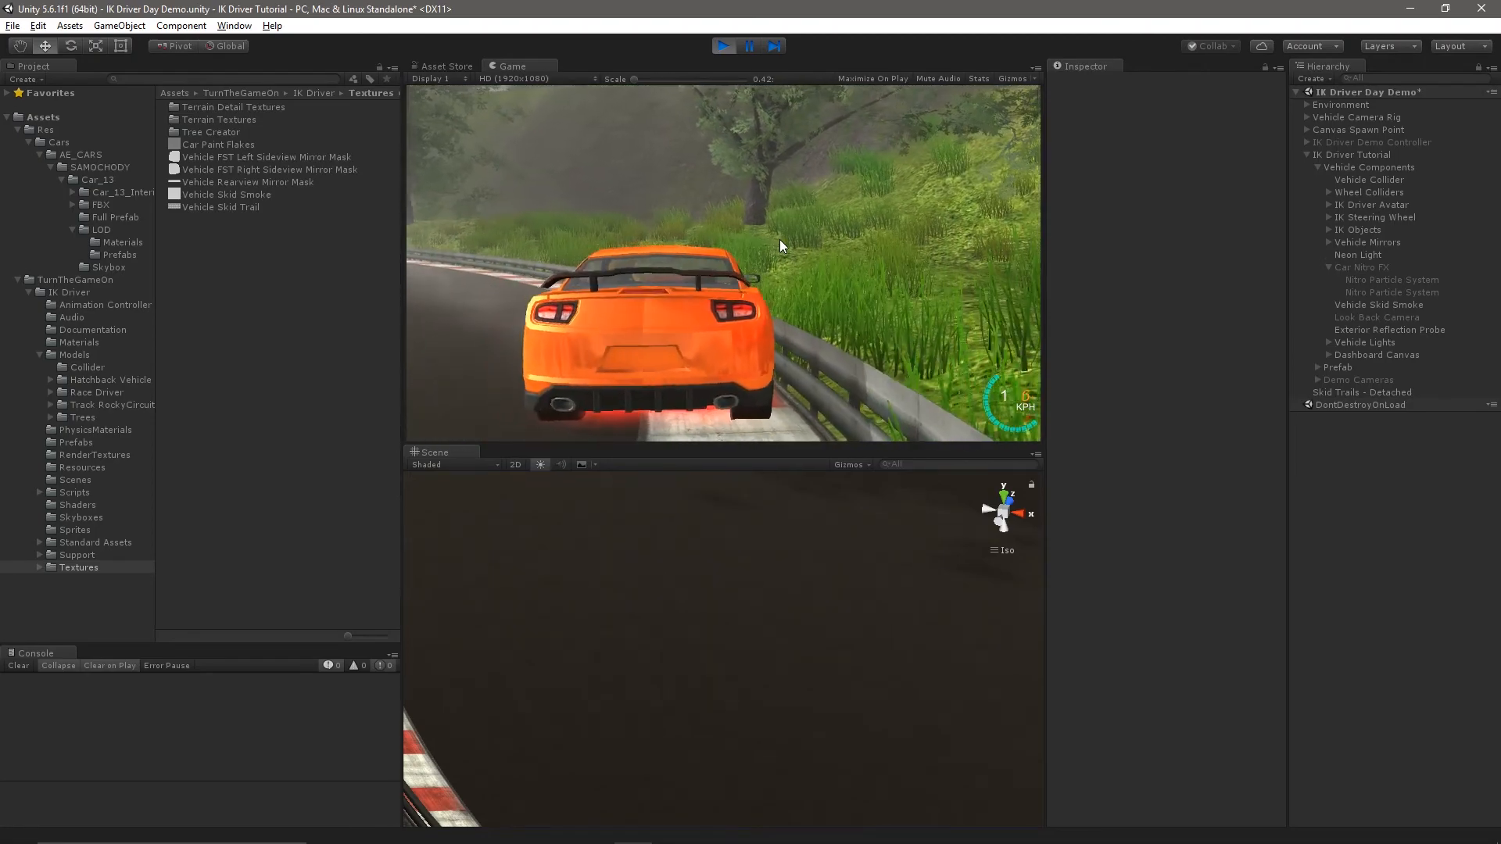
Drive the car around the next bends and accelerate along the straight without nitro to test steering and gear changes
{"action": "key", "text": "w"}
{"action": "key", "text": "a"}
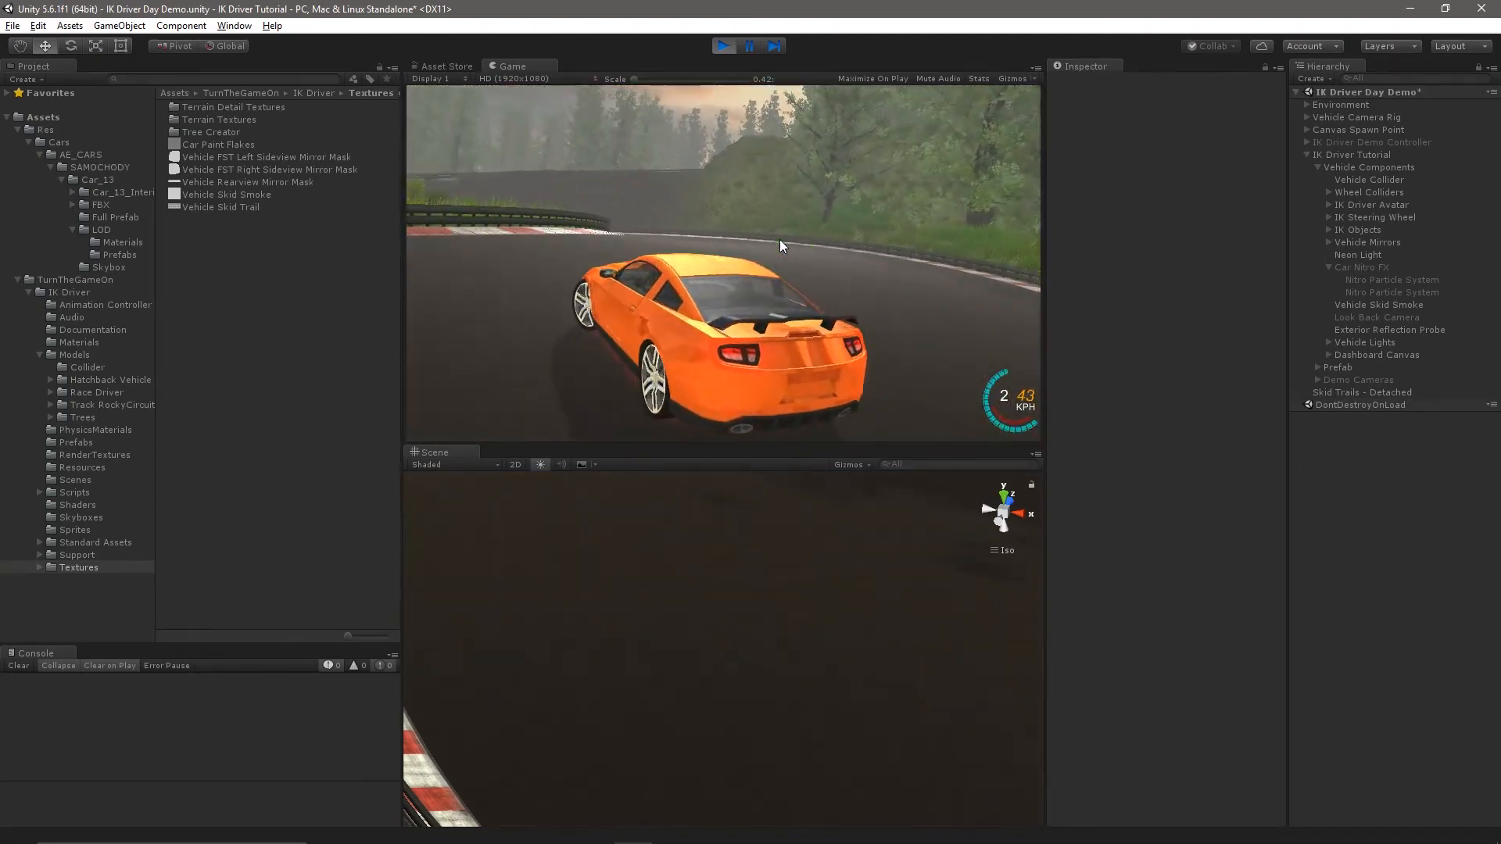
{"action": "key", "text": "w"}
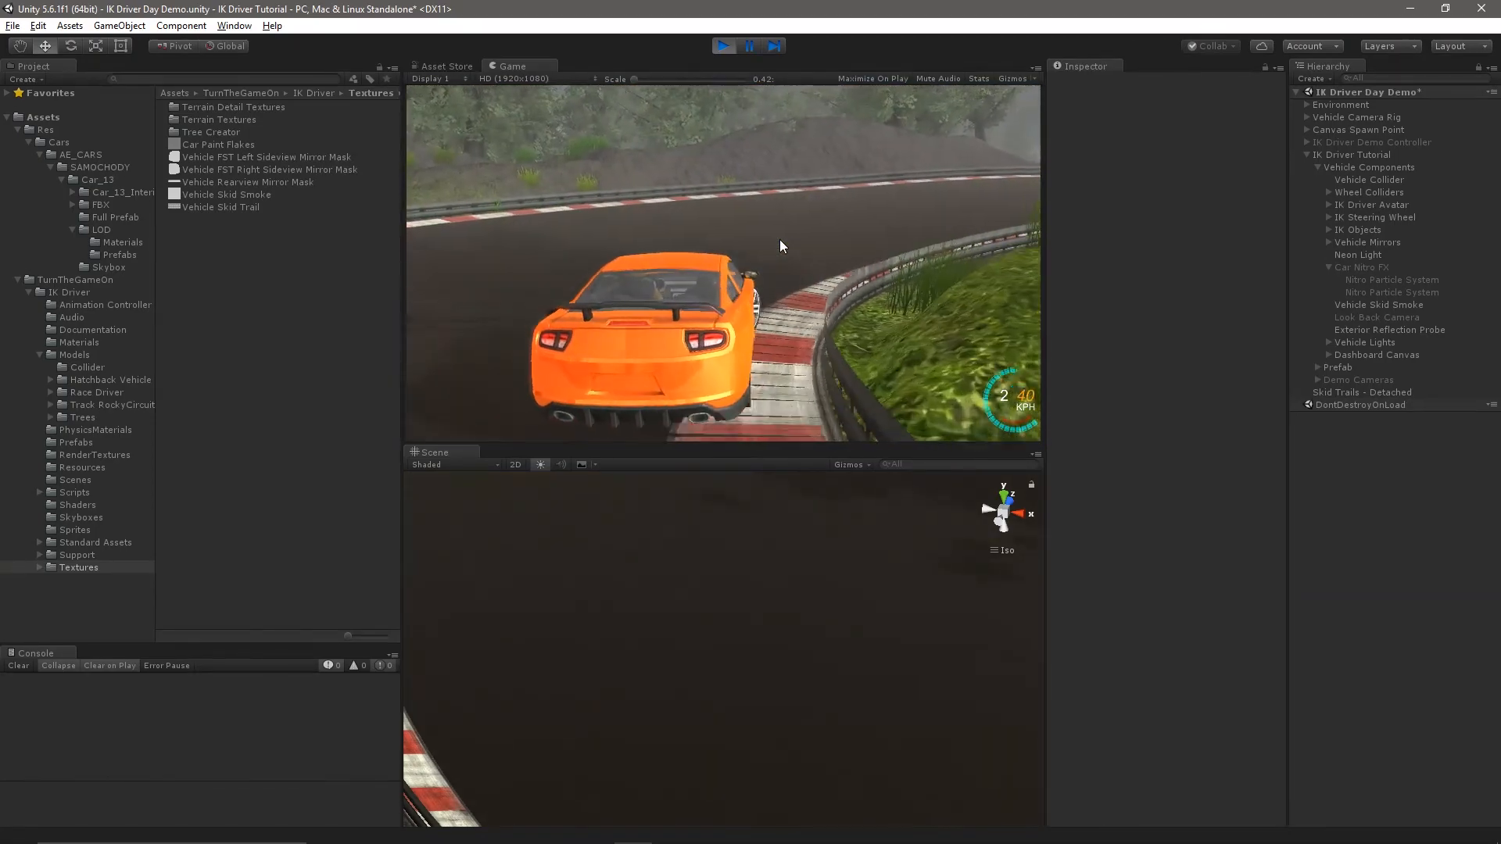
{"action": "key", "text": "w"}
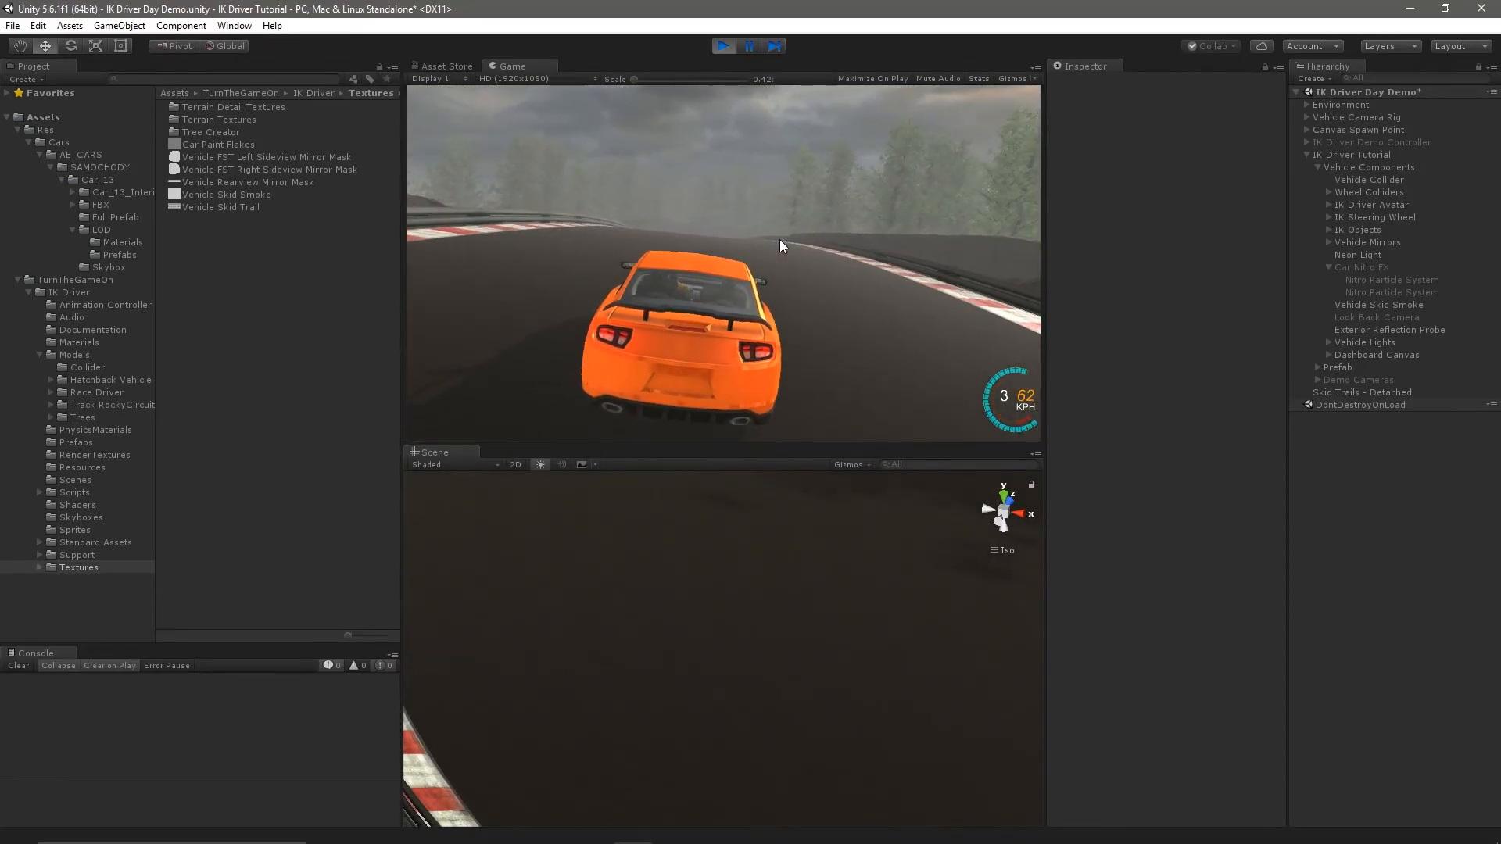
{"action": "key", "text": "w"}
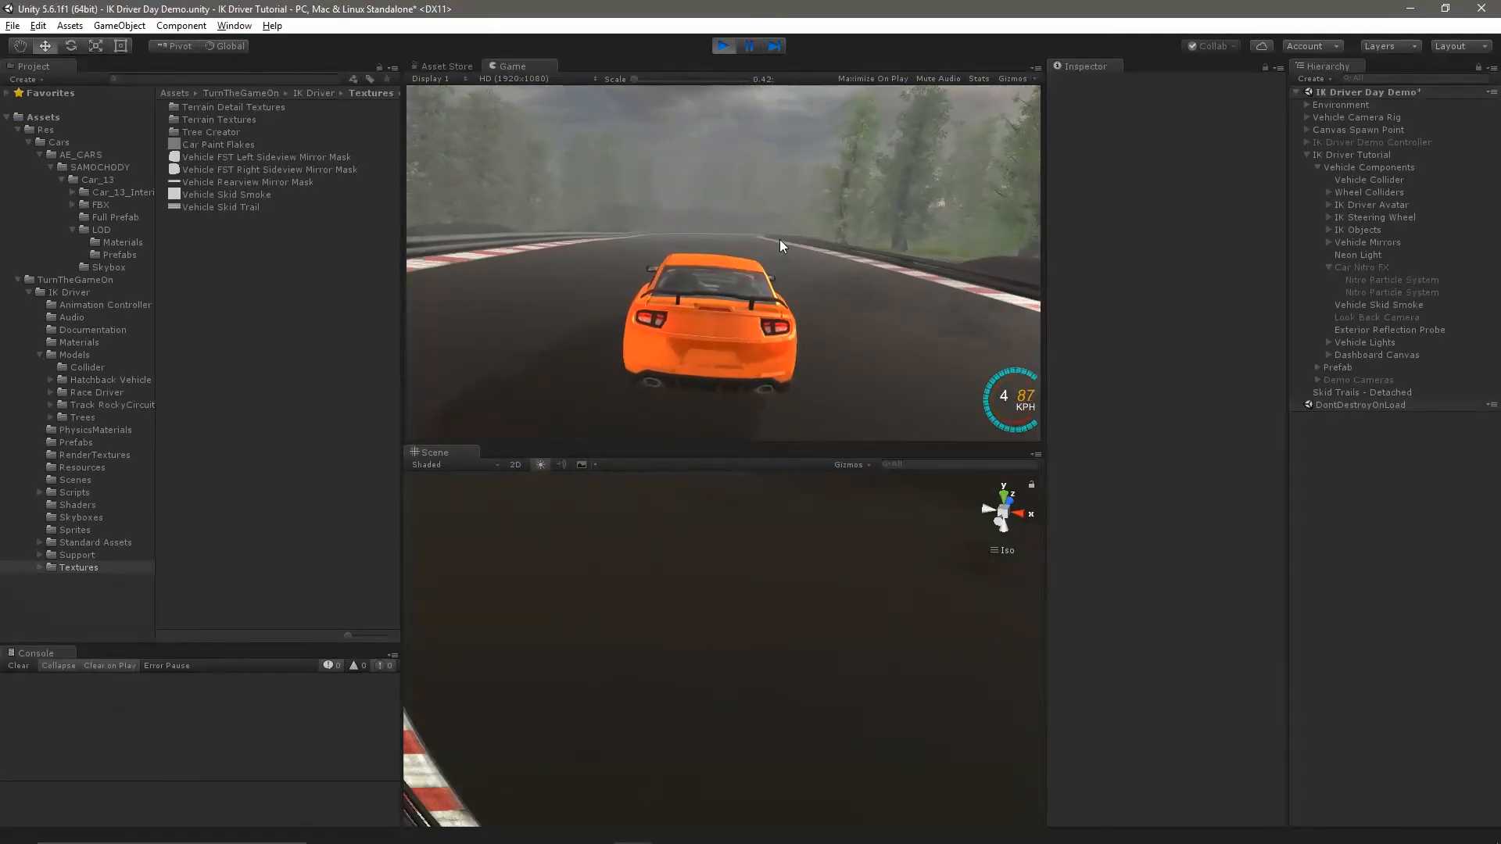
{"action": "key", "text": "d"}
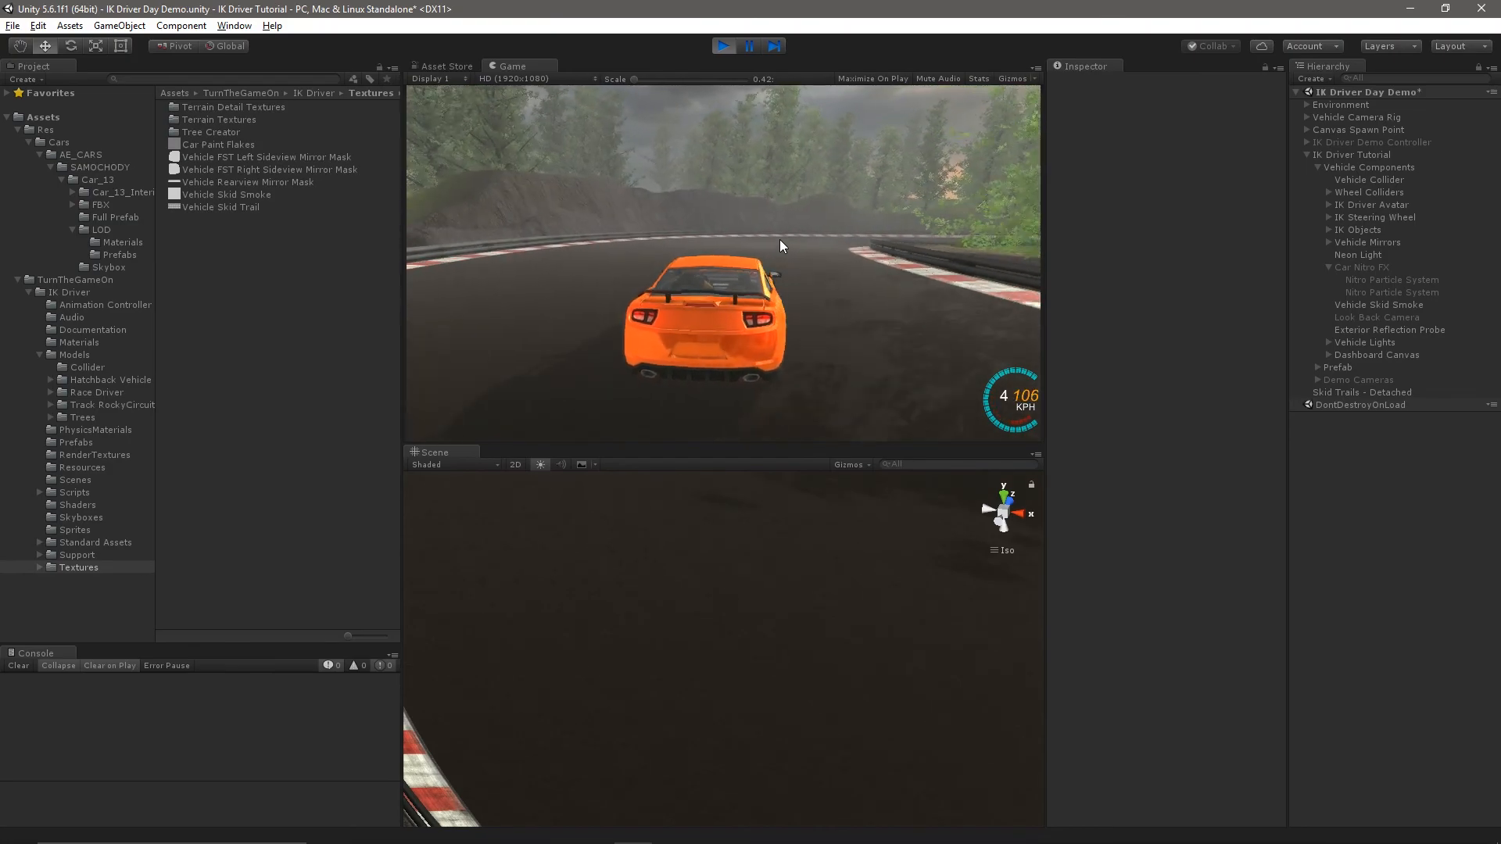